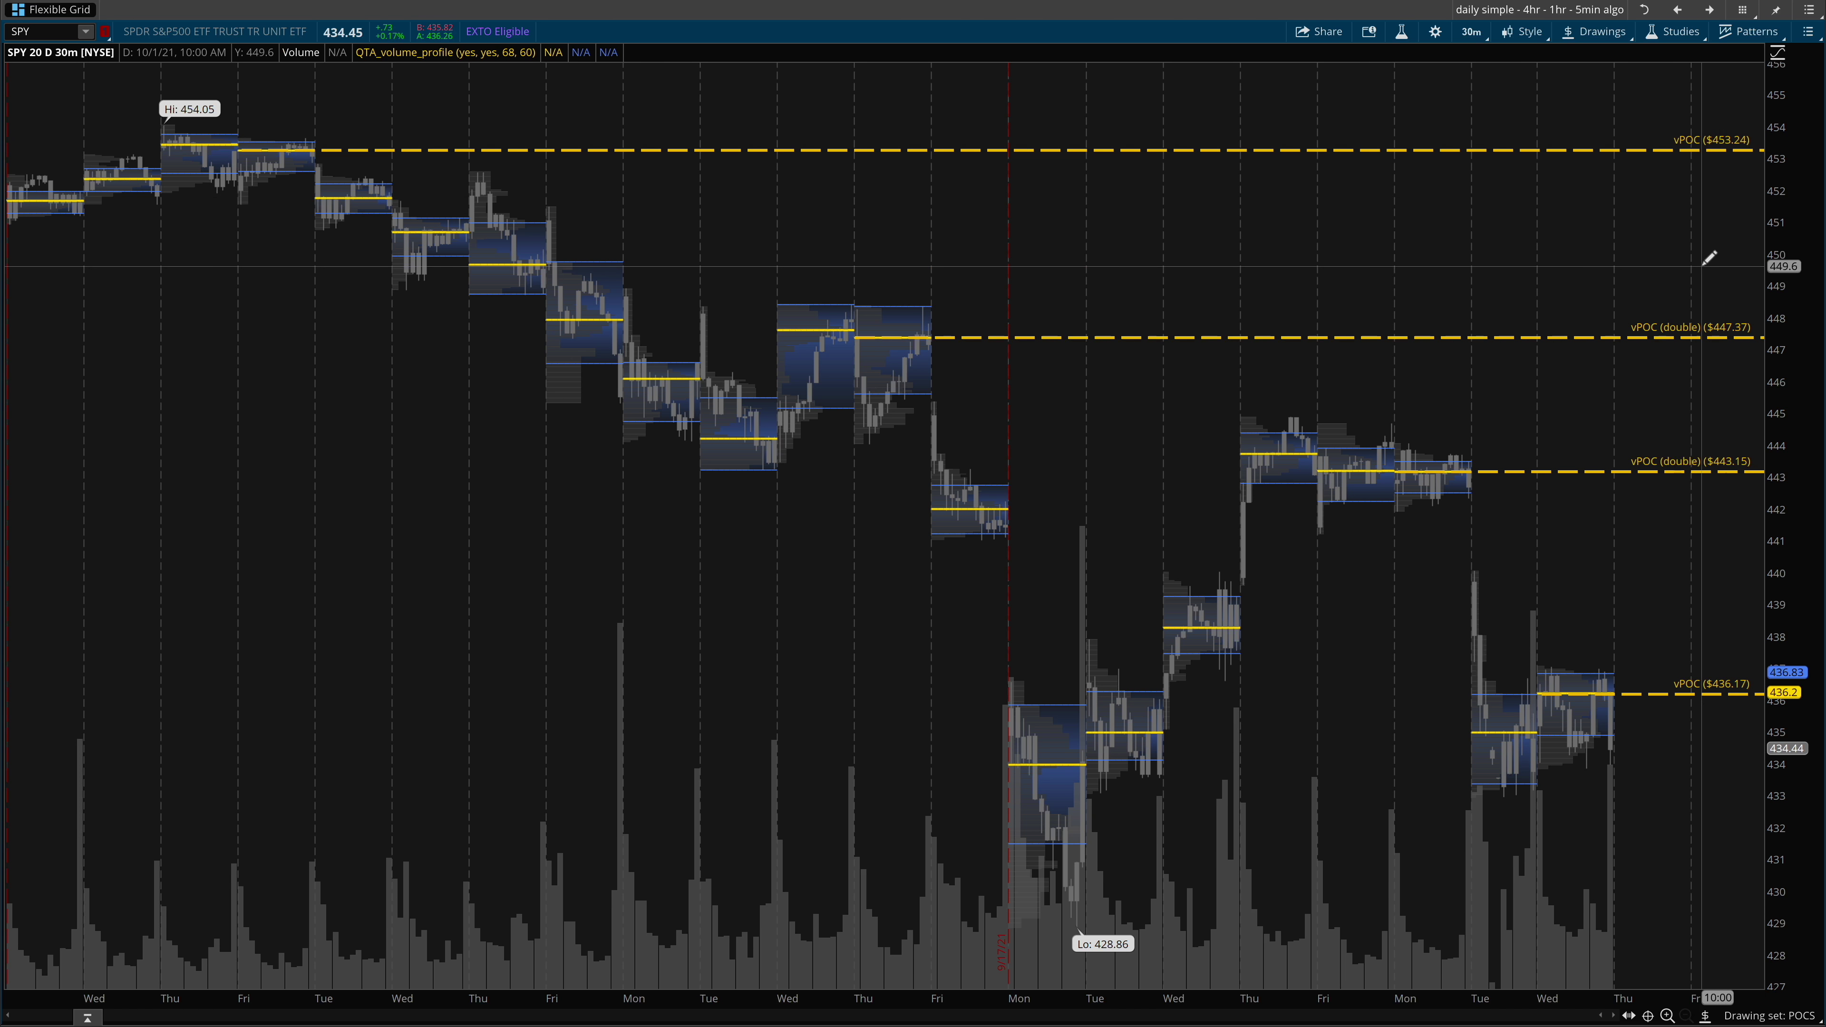
- Remove the vPOC price level drawing at $453.24 from the 30-minute SPY chart
{"action": "right_click", "coordinate": [1069, 337]}
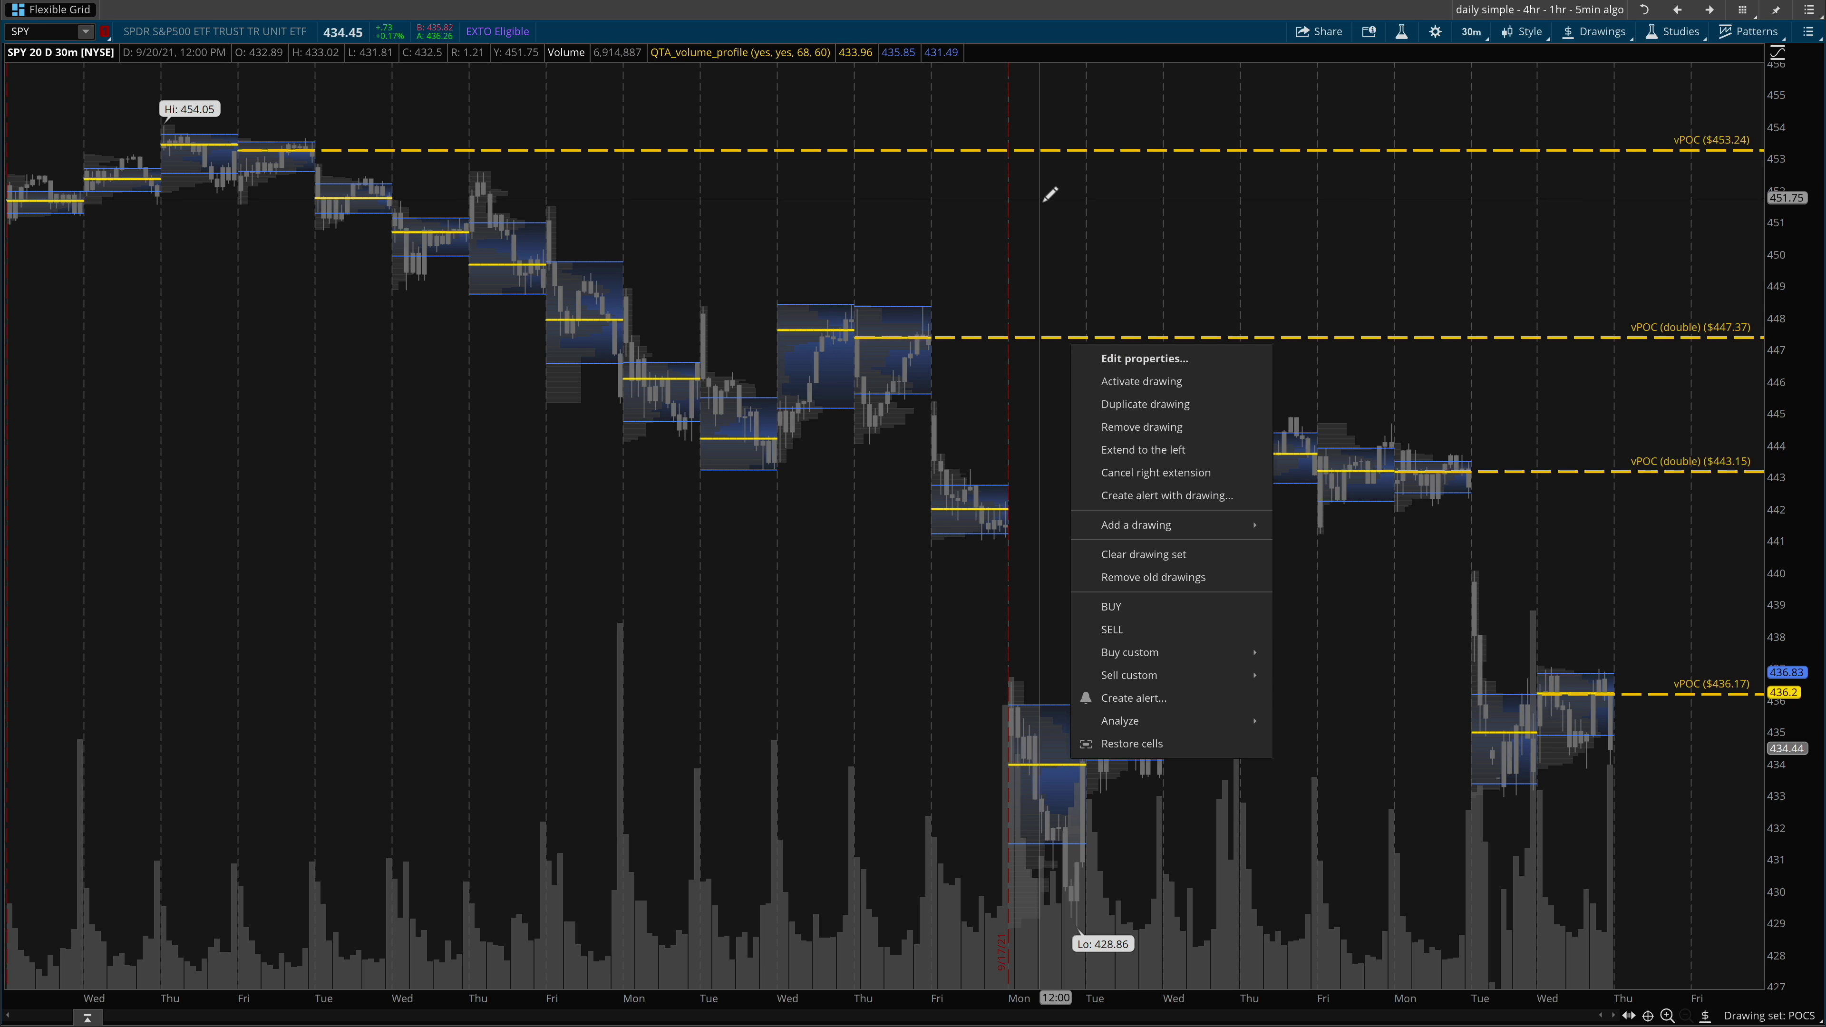
{"action": "right_click", "coordinate": [1030, 147]}
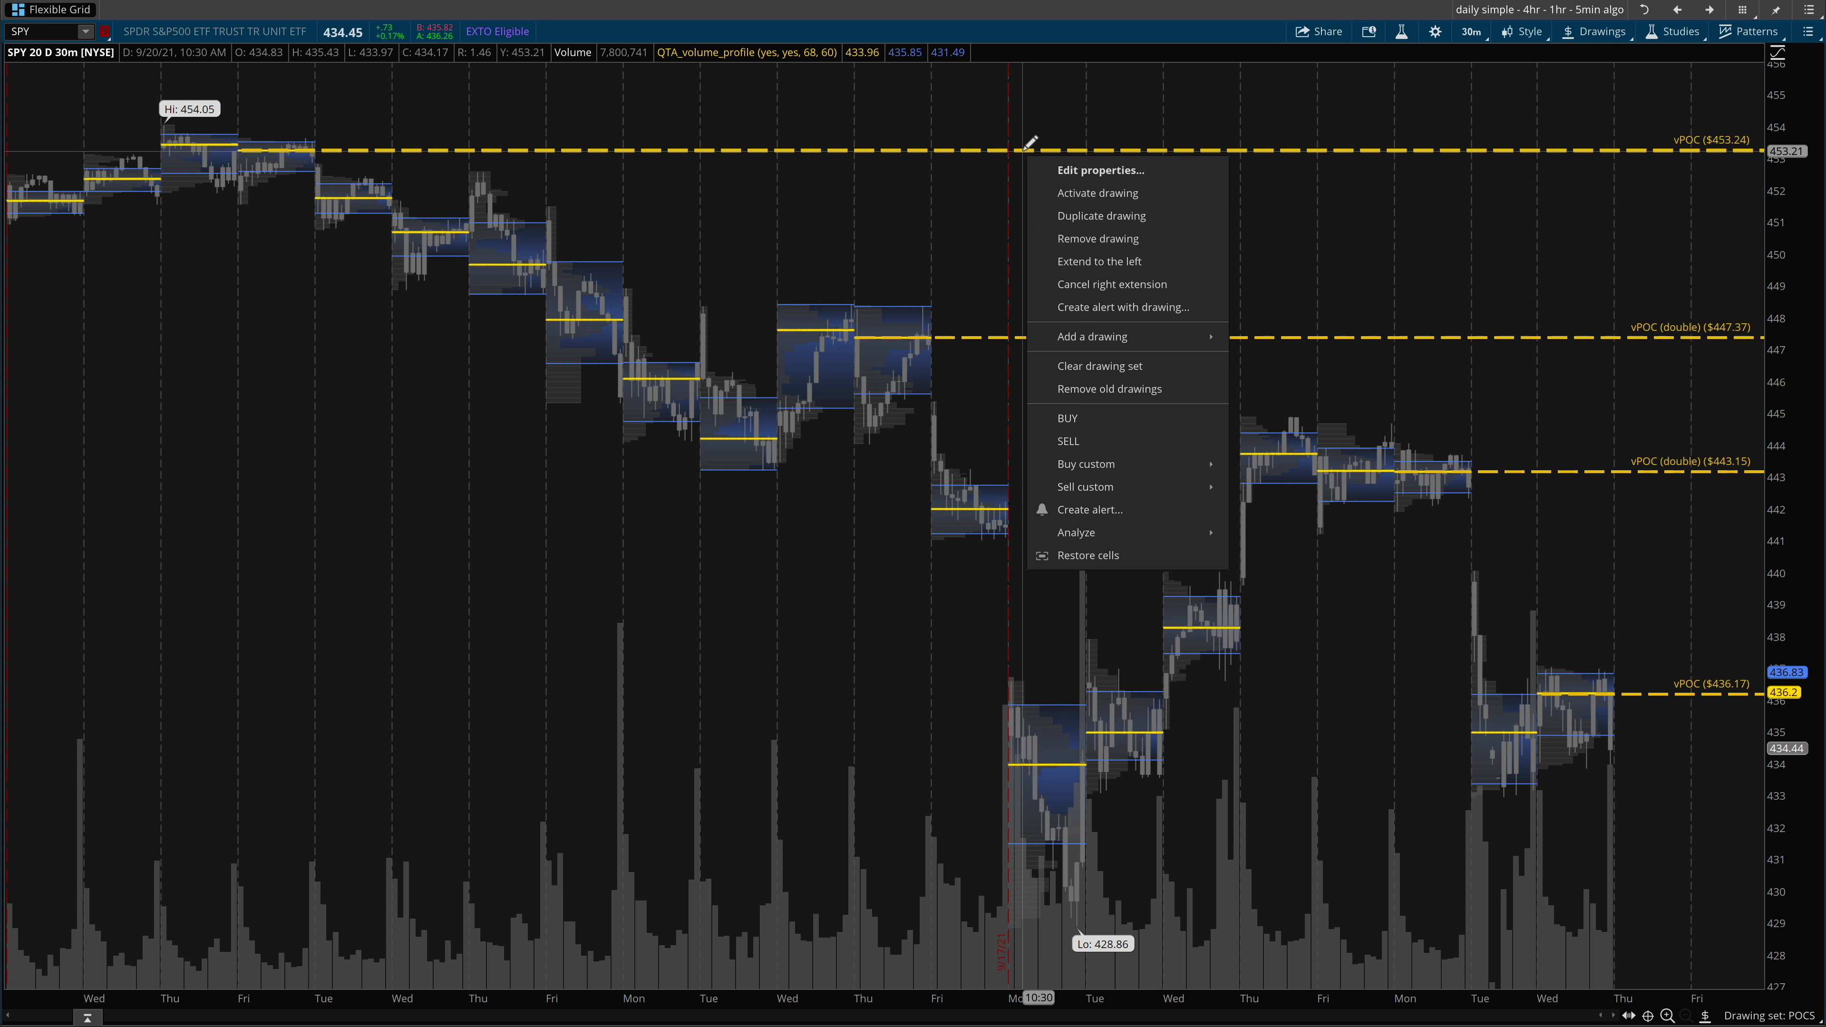
{"action": "left_click", "coordinate": [1094, 238]}
- Draw a new price level at 453.24 along the point of control of the September 3 volume profile
{"action": "middle_click", "coordinate": [895, 216]}
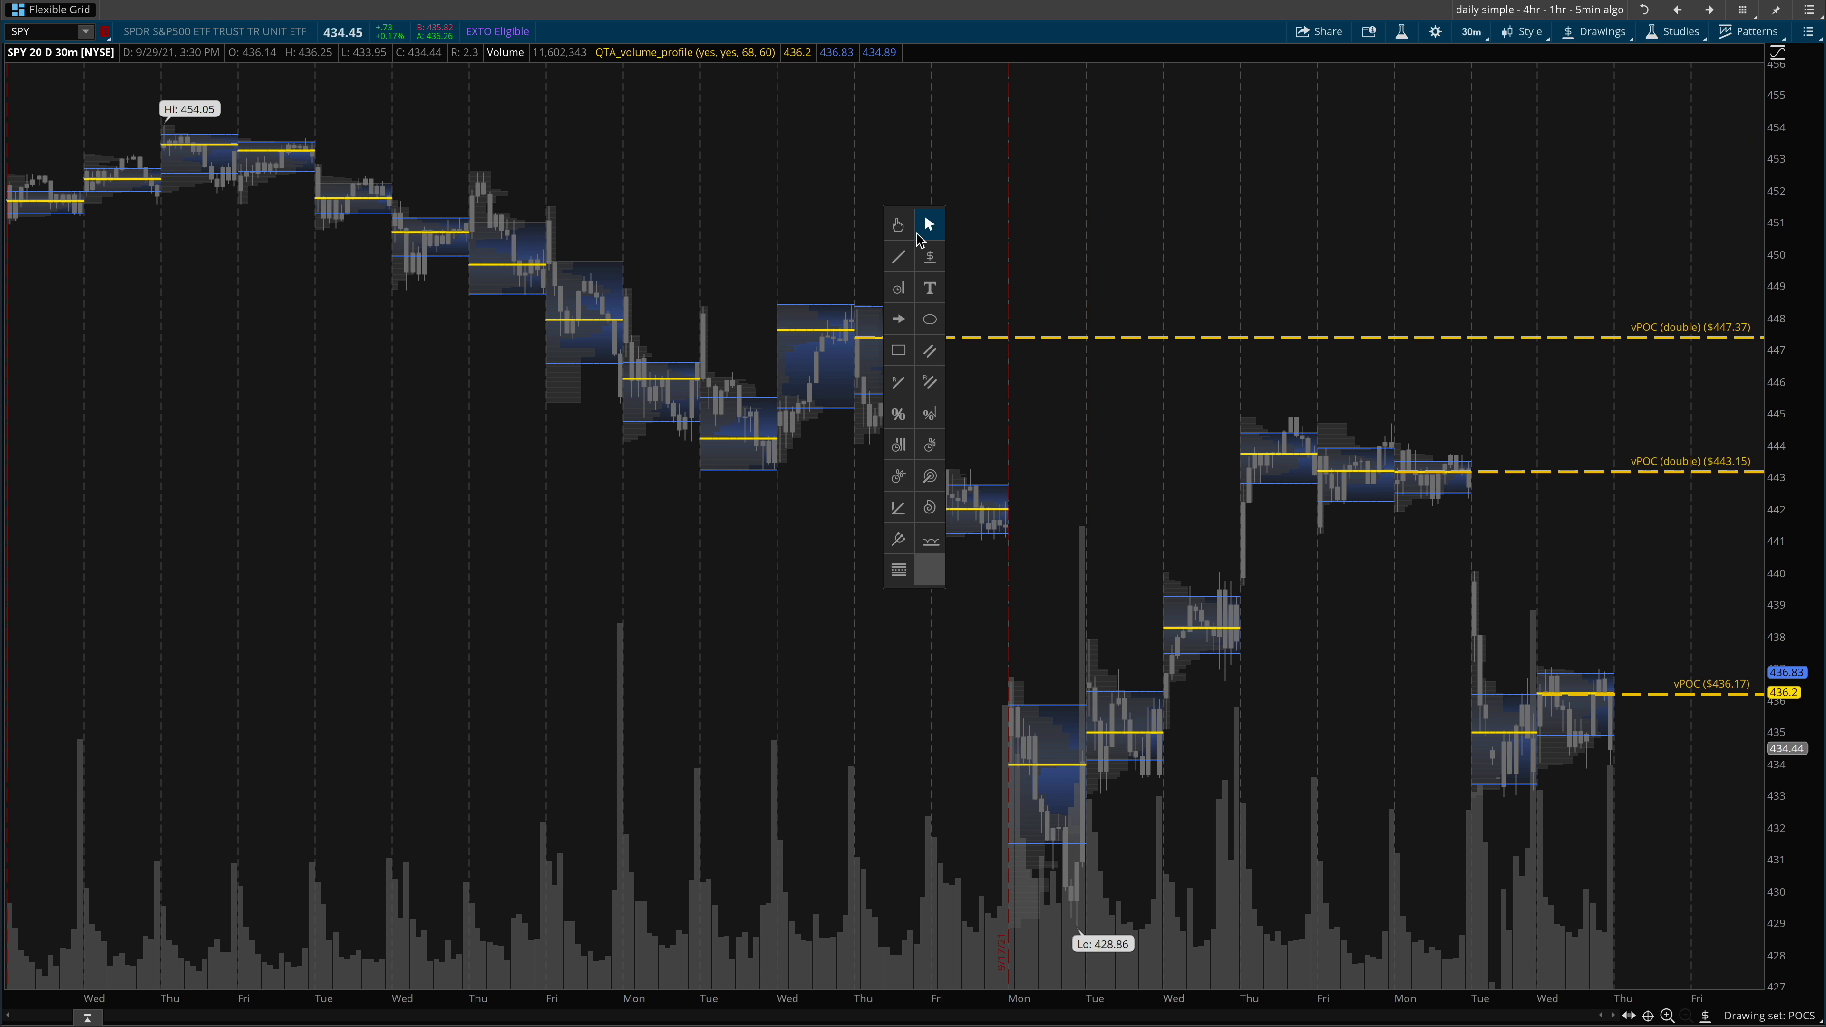
{"action": "left_click", "coordinate": [930, 256]}
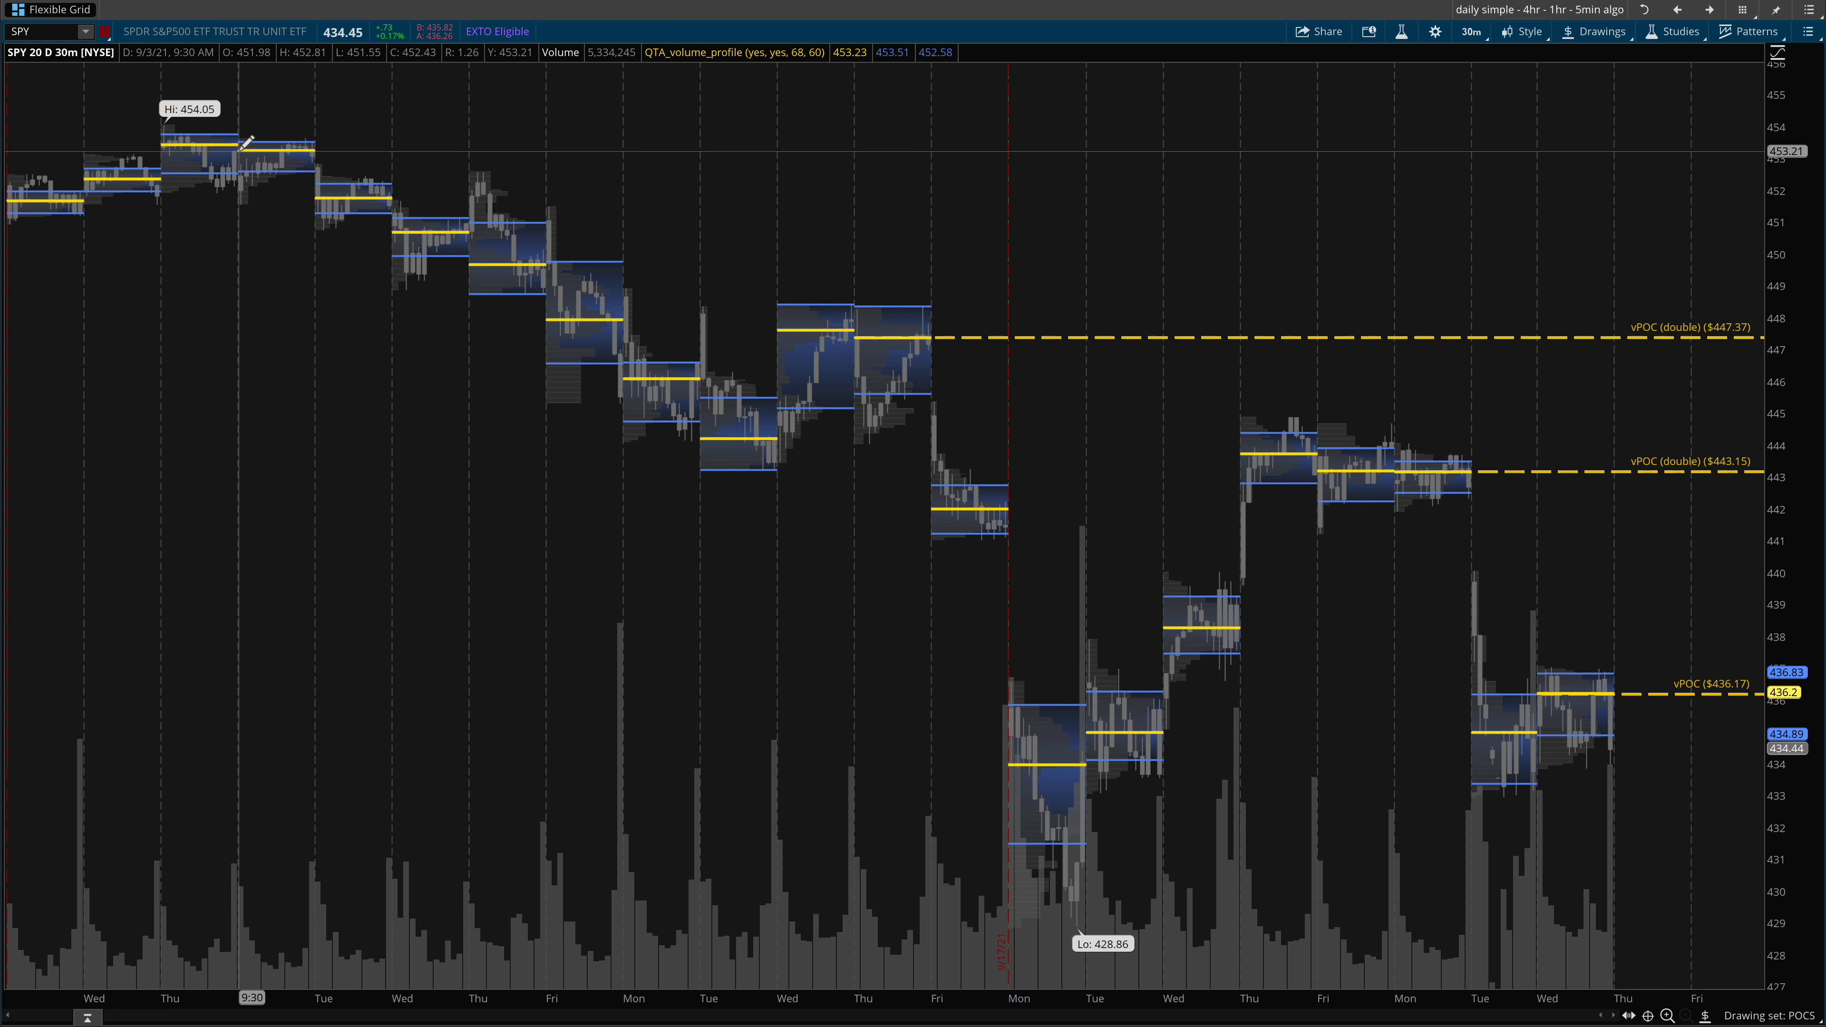
{"action": "left_click_drag", "start_coordinate": [241, 148], "coordinate": [365, 149]}
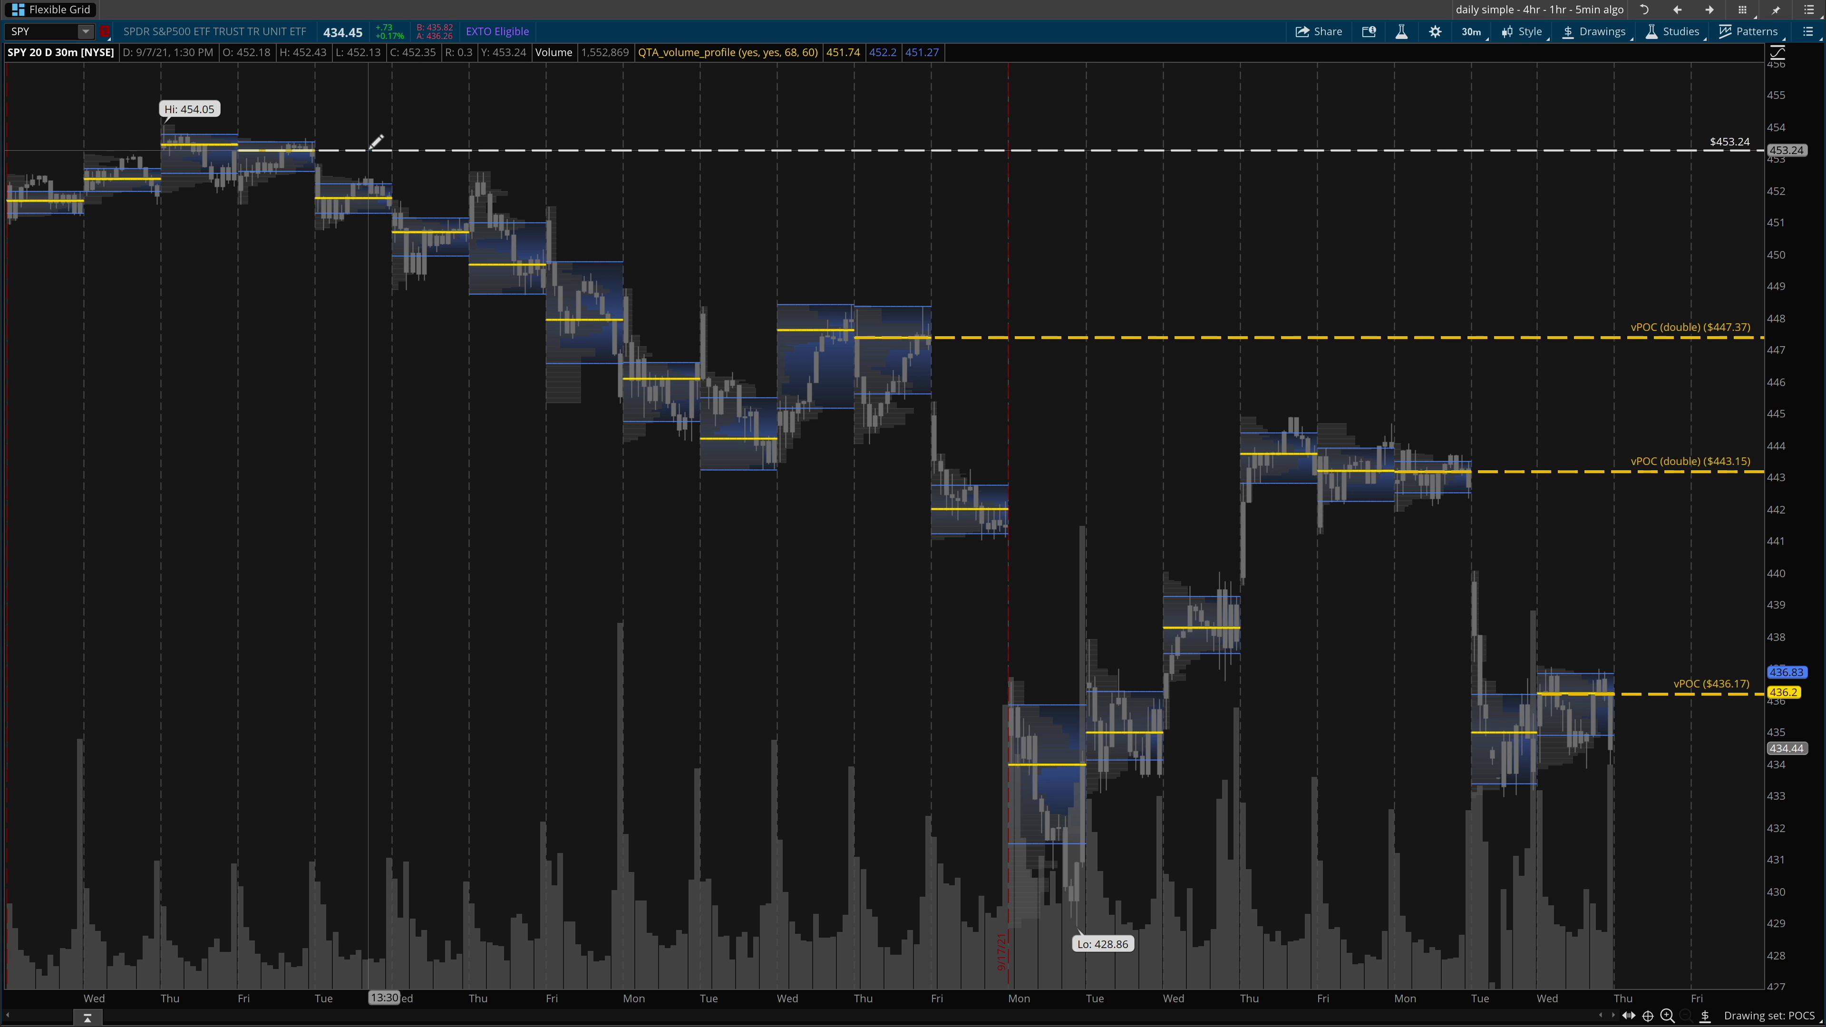
- In the new 453.24 level's properties, set the line width to 3 and the color to yellow
{"action": "right_click", "coordinate": [366, 149]}
{"action": "left_click", "coordinate": [424, 161]}
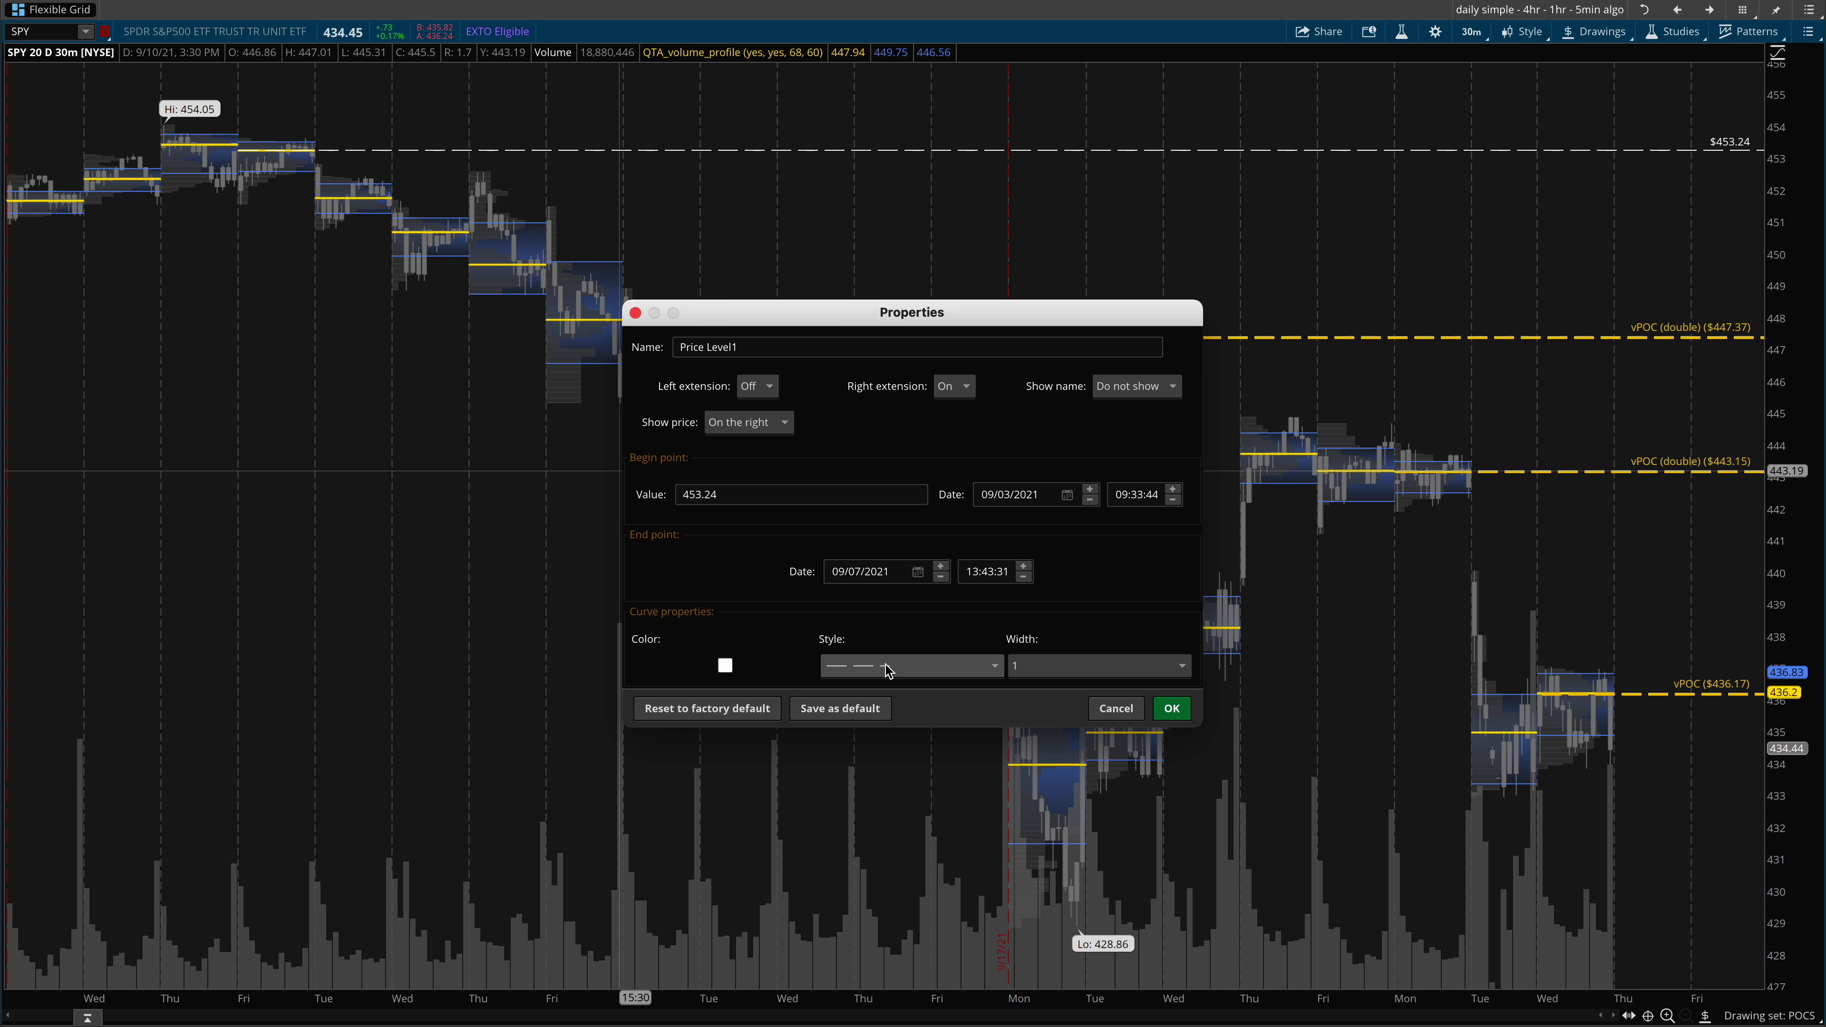
{"action": "left_click", "coordinate": [1016, 661]}
{"action": "left_click", "coordinate": [1036, 745]}
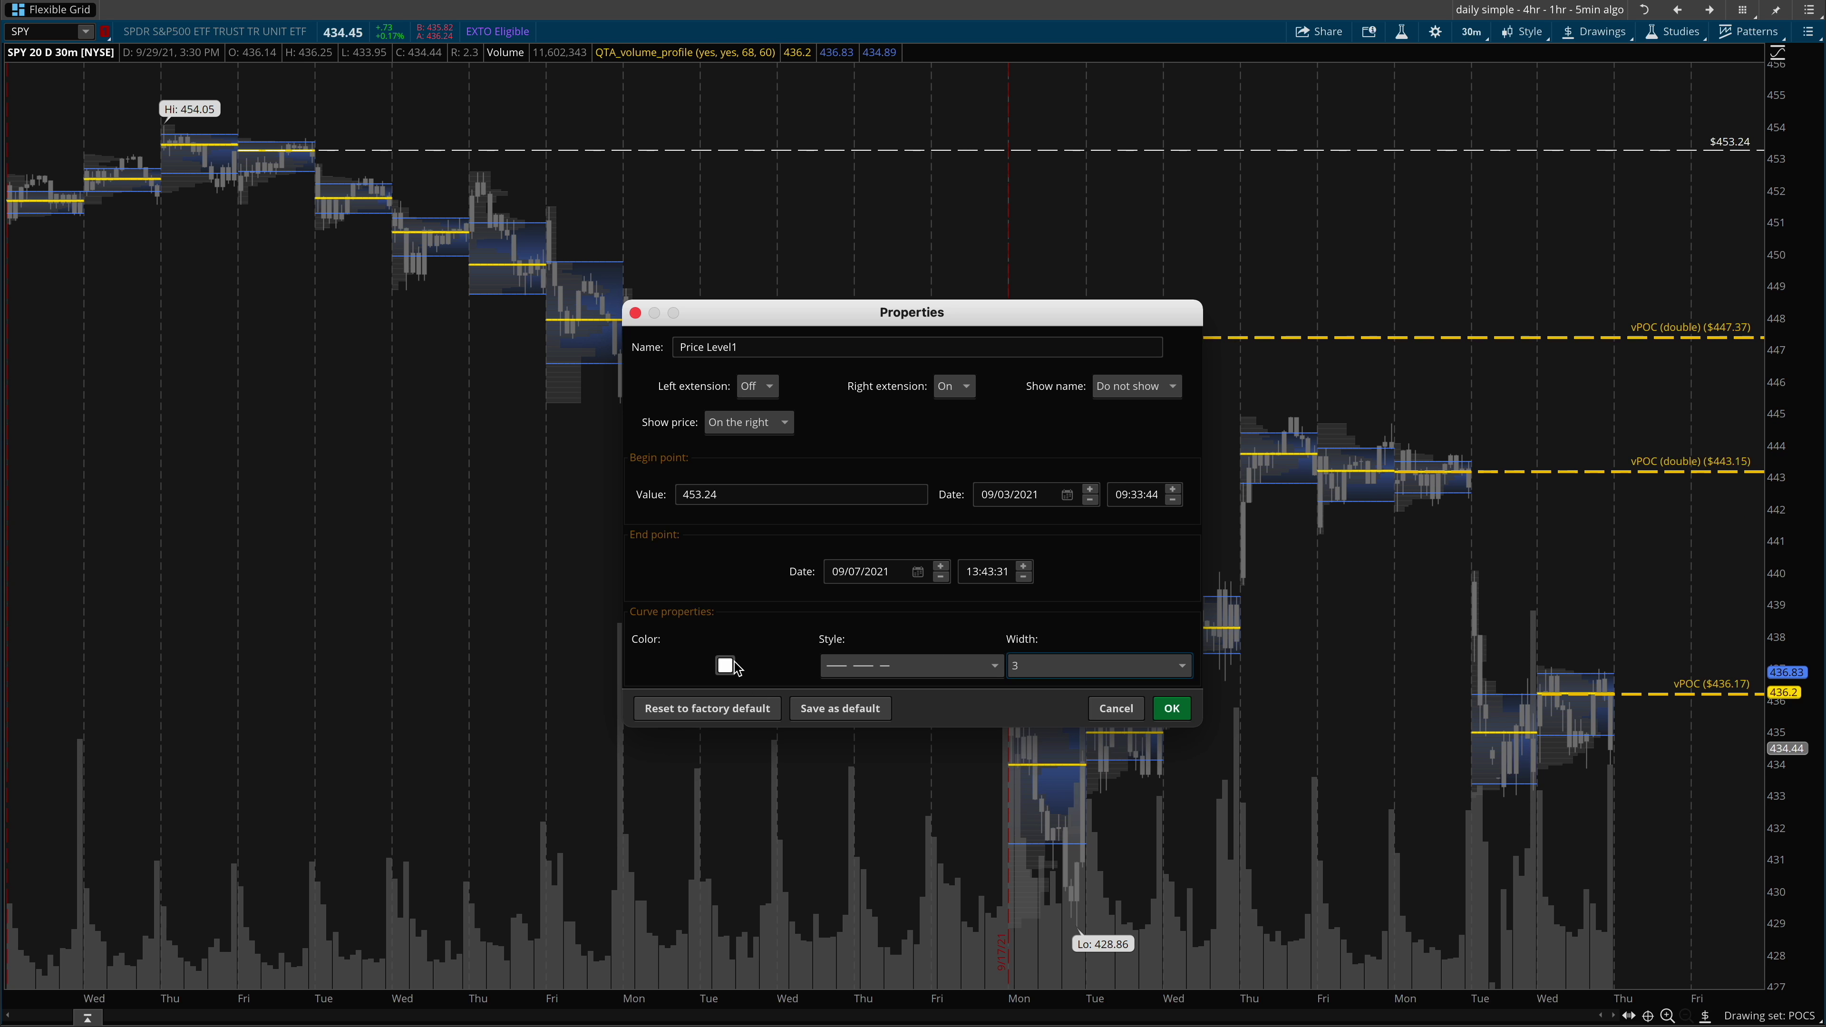
{"action": "left_click", "coordinate": [725, 665]}
{"action": "left_click", "coordinate": [694, 715]}
- Name the price level vPOC, show its name on the right, and apply the properties
{"action": "left_click_drag", "start_coordinate": [748, 348], "coordinate": [625, 348]}
{"action": "type", "text": "vPOC"}
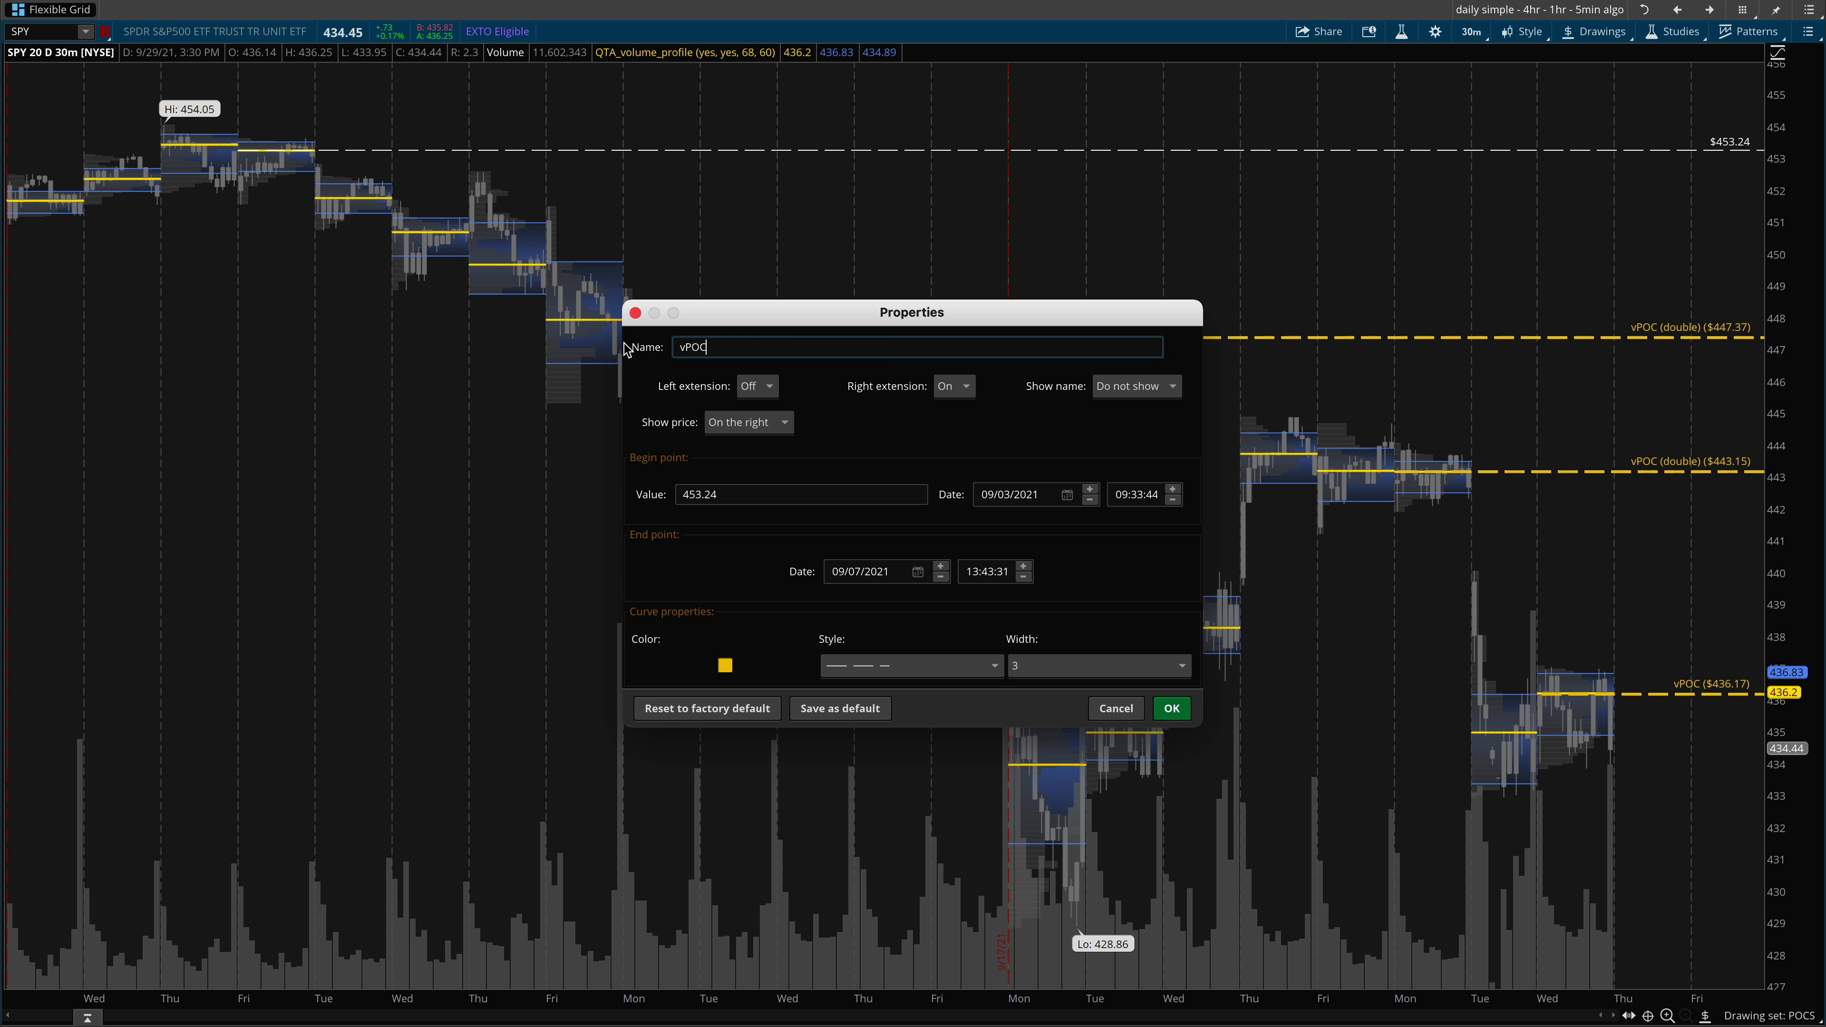
{"action": "left_click", "coordinate": [1136, 389]}
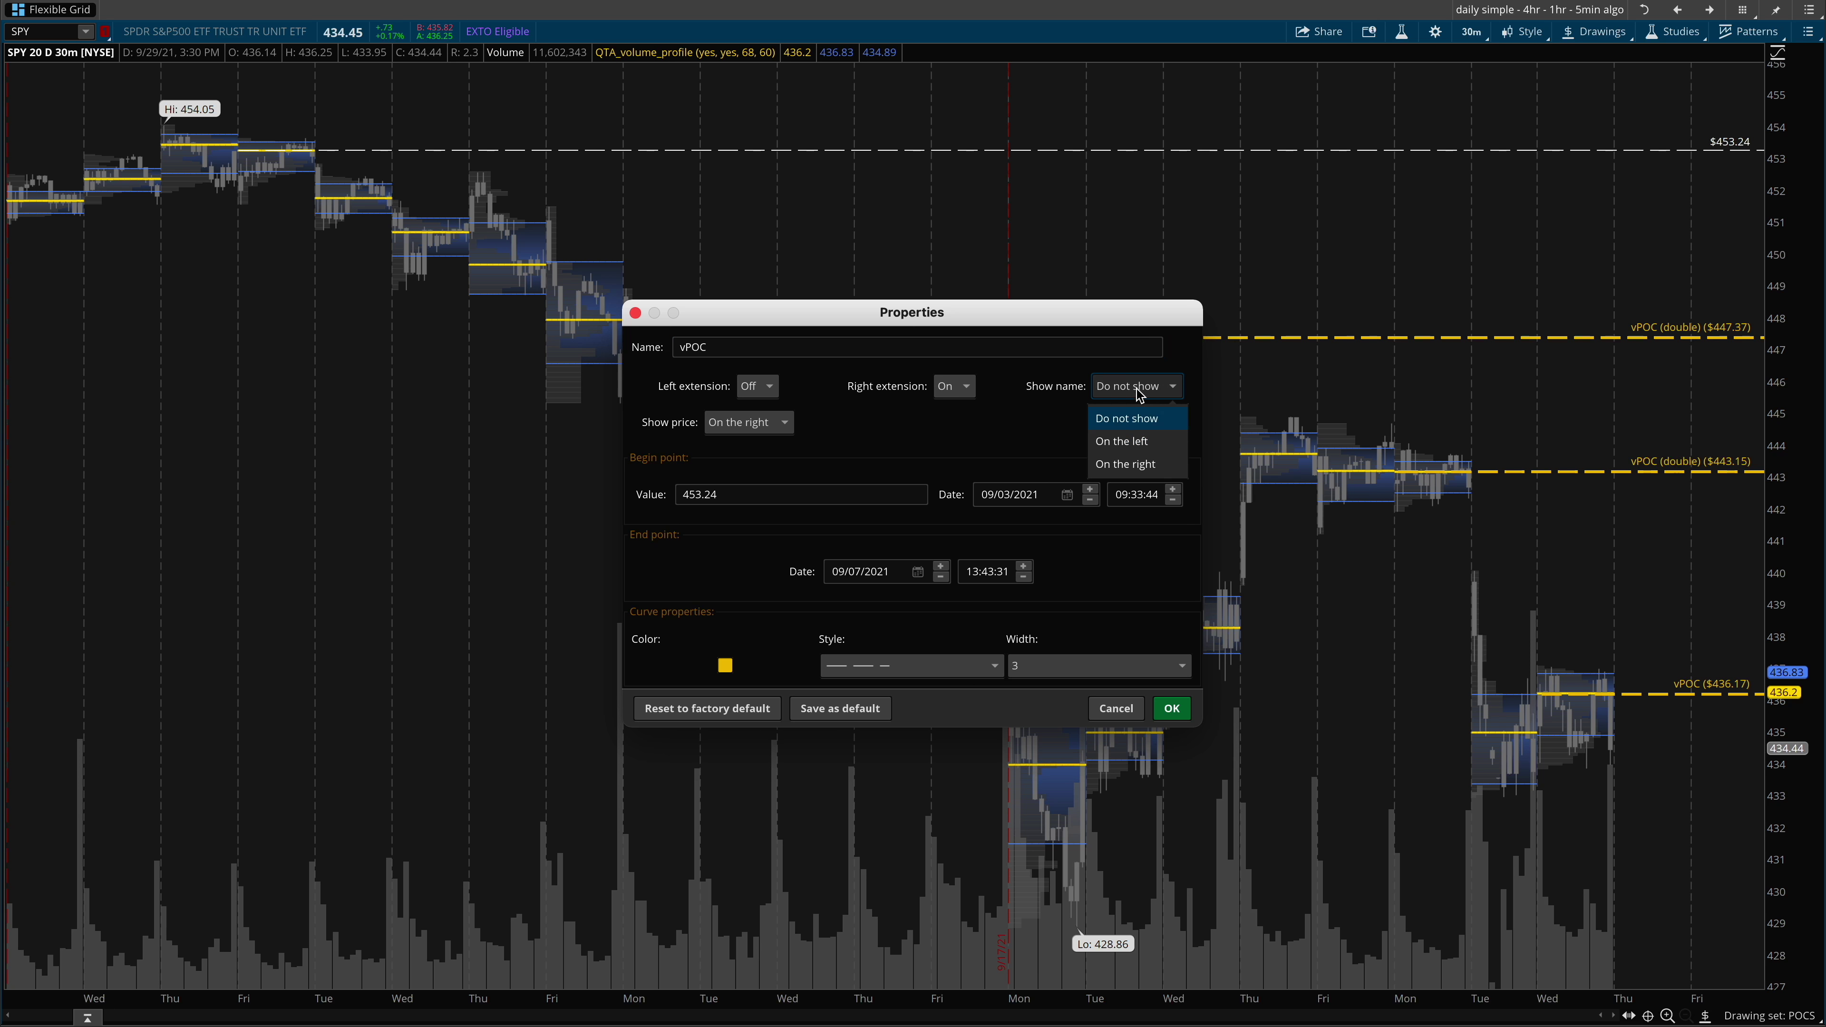
{"action": "left_click", "coordinate": [1137, 466]}
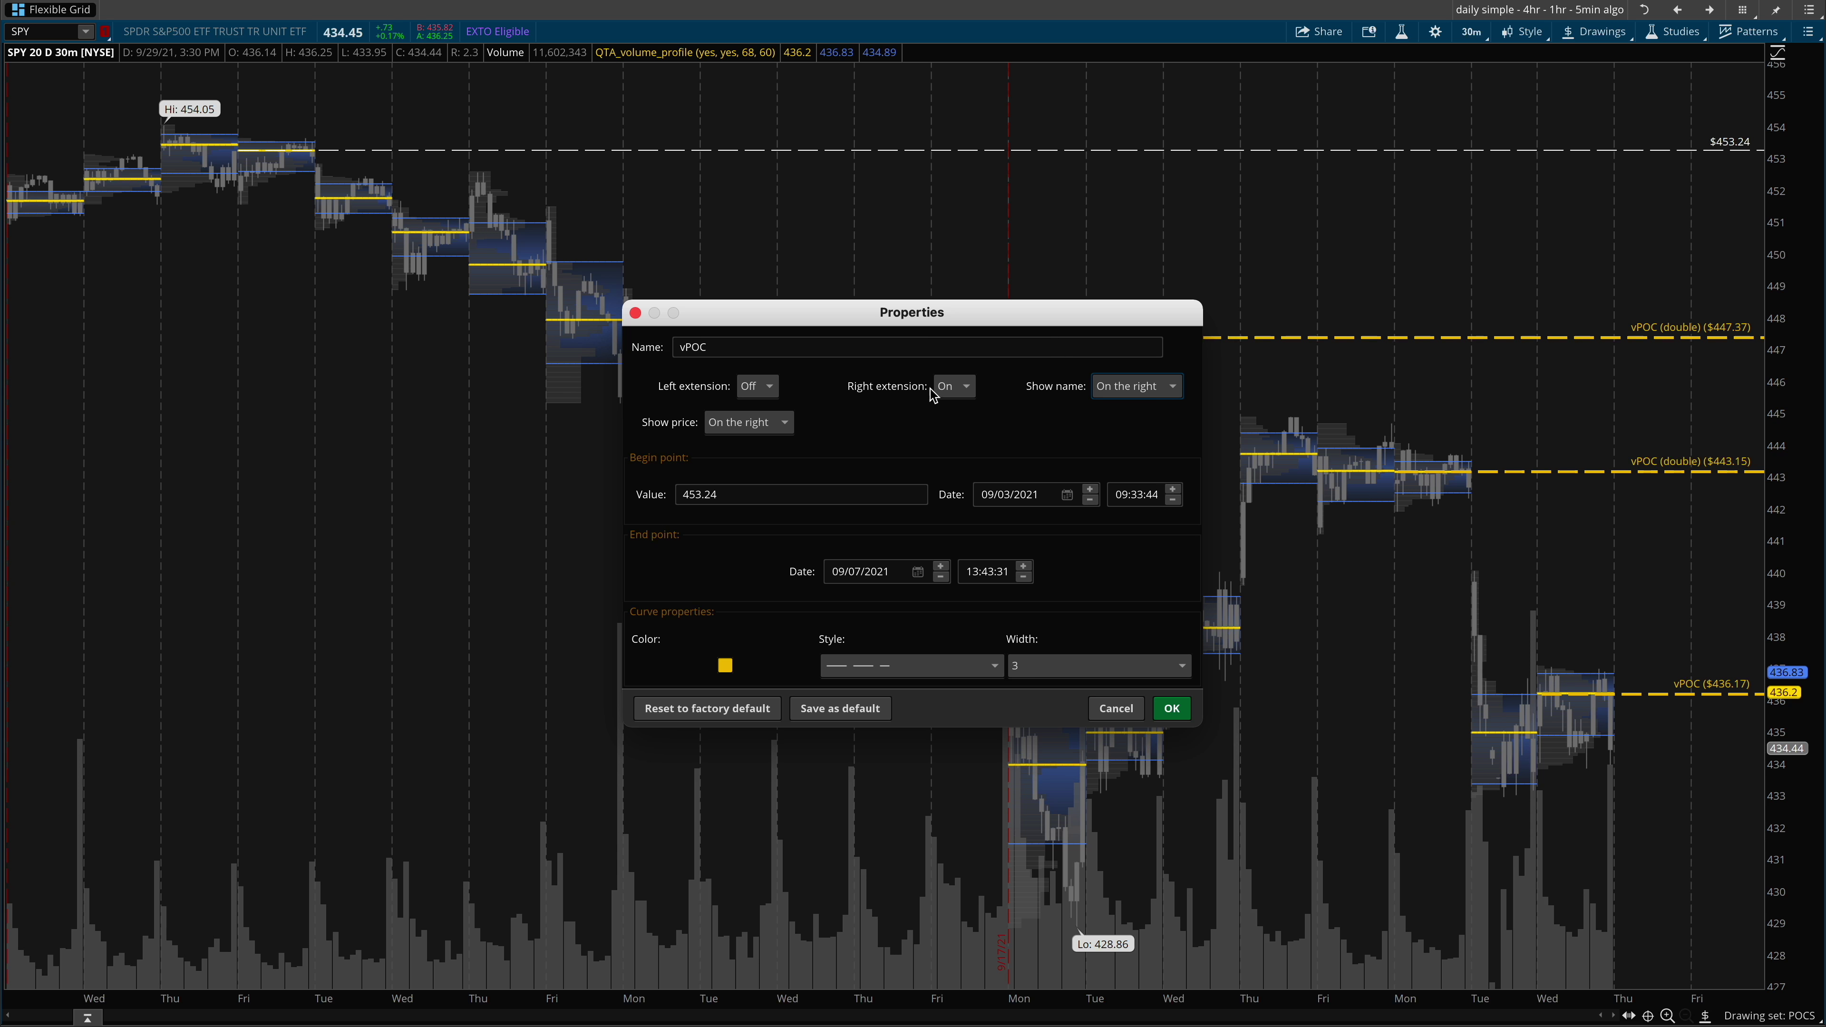
{"action": "left_click", "coordinate": [1171, 708]}
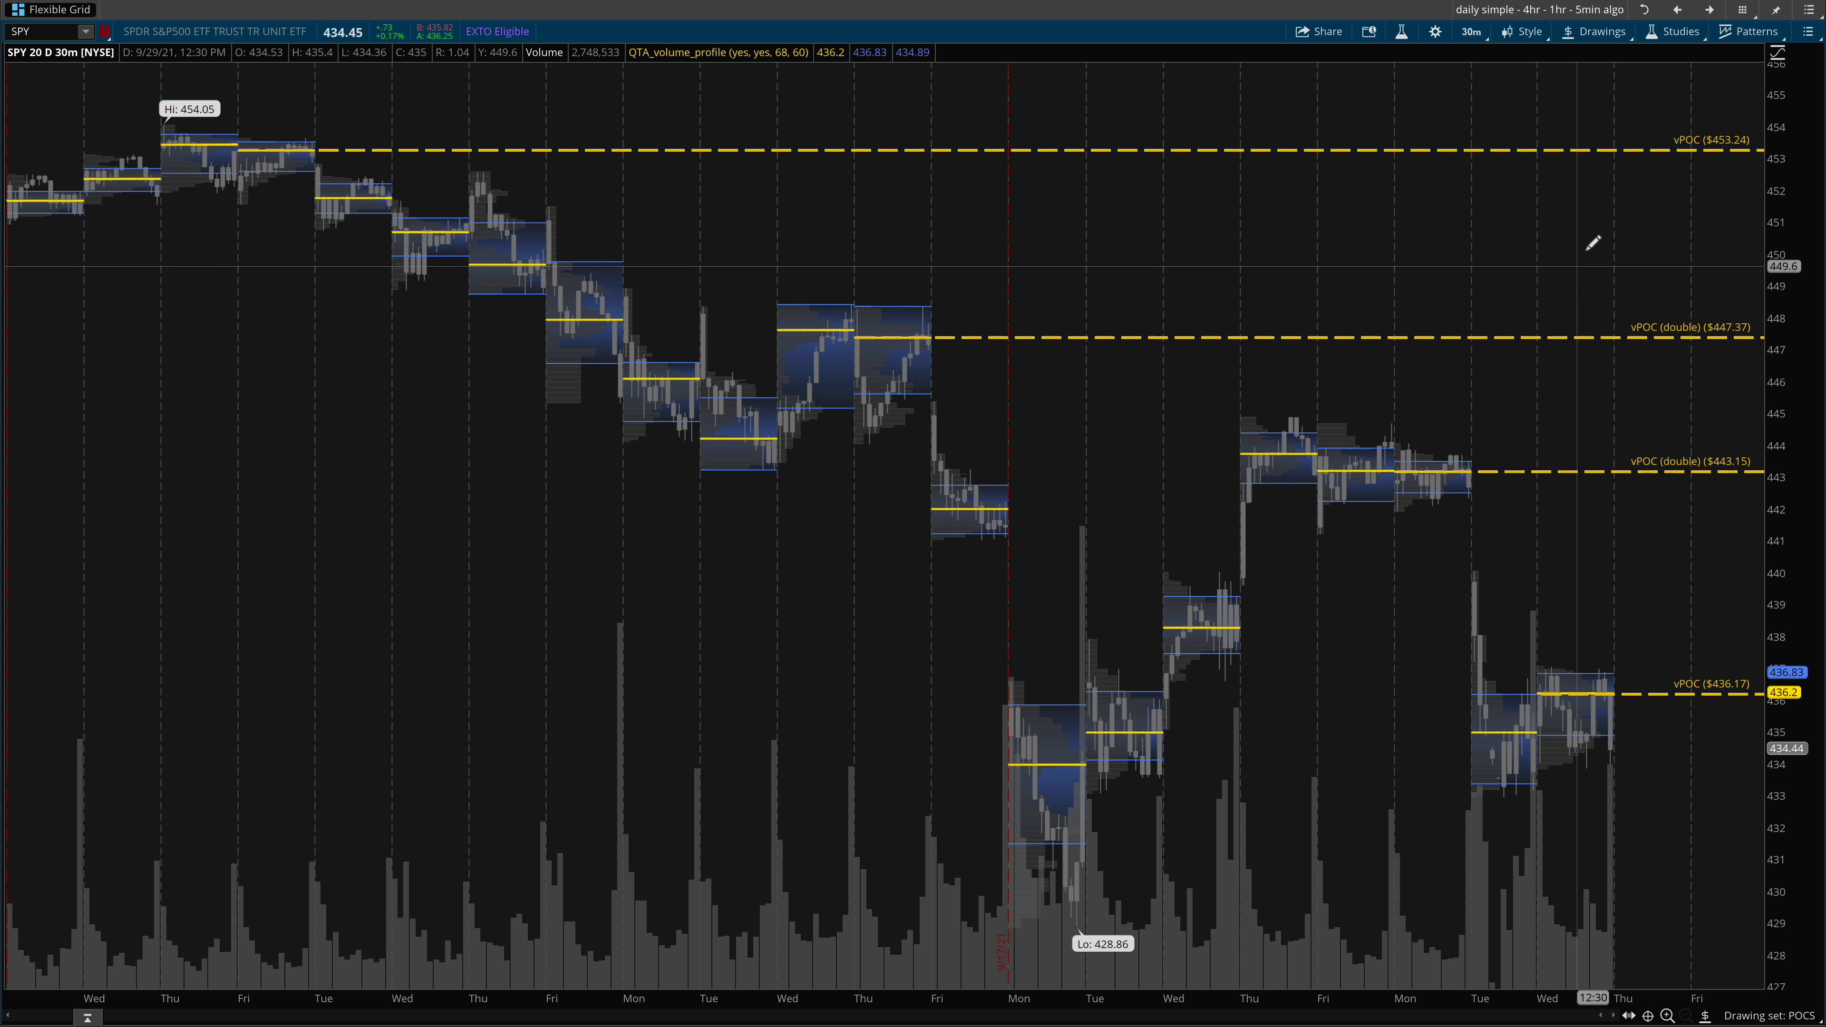
- Rename the vPOC level at $453.24 as POC
{"action": "right_click", "coordinate": [1663, 144]}
{"action": "left_click", "coordinate": [1679, 171]}
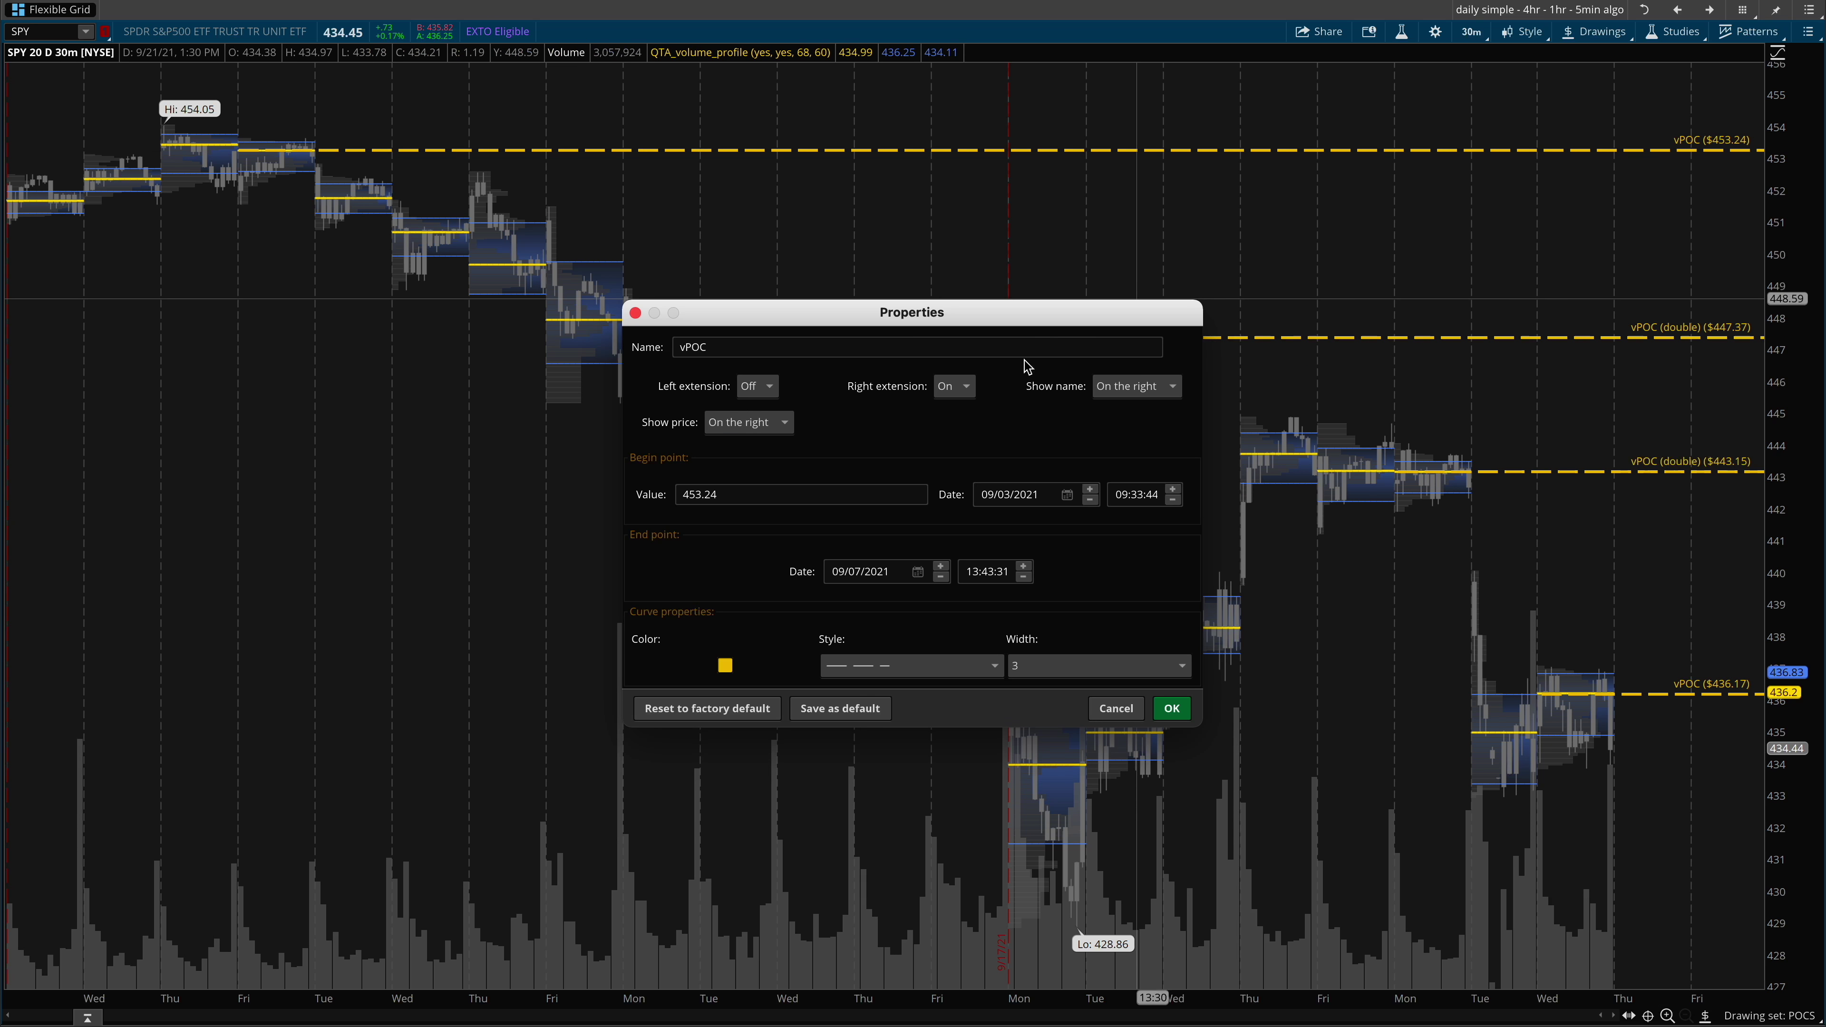
{"action": "left_click", "coordinate": [686, 347]}
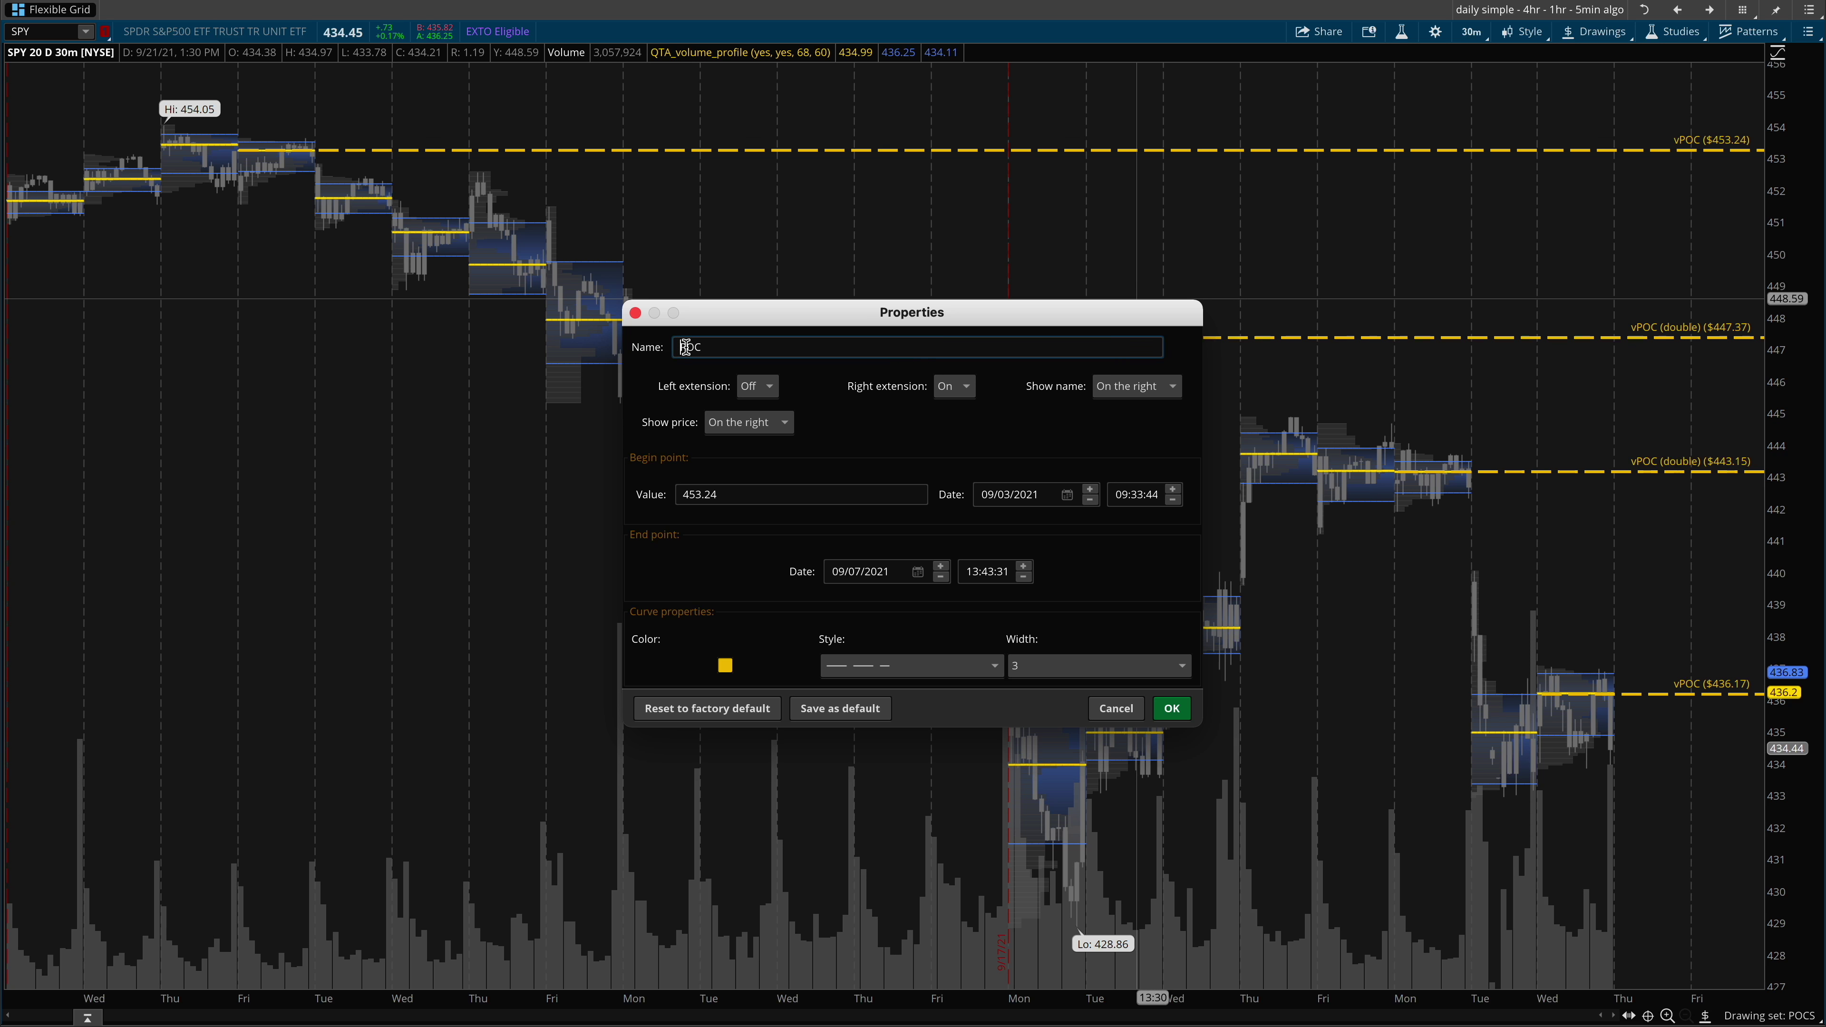
{"action": "left_click", "coordinate": [1172, 707]}
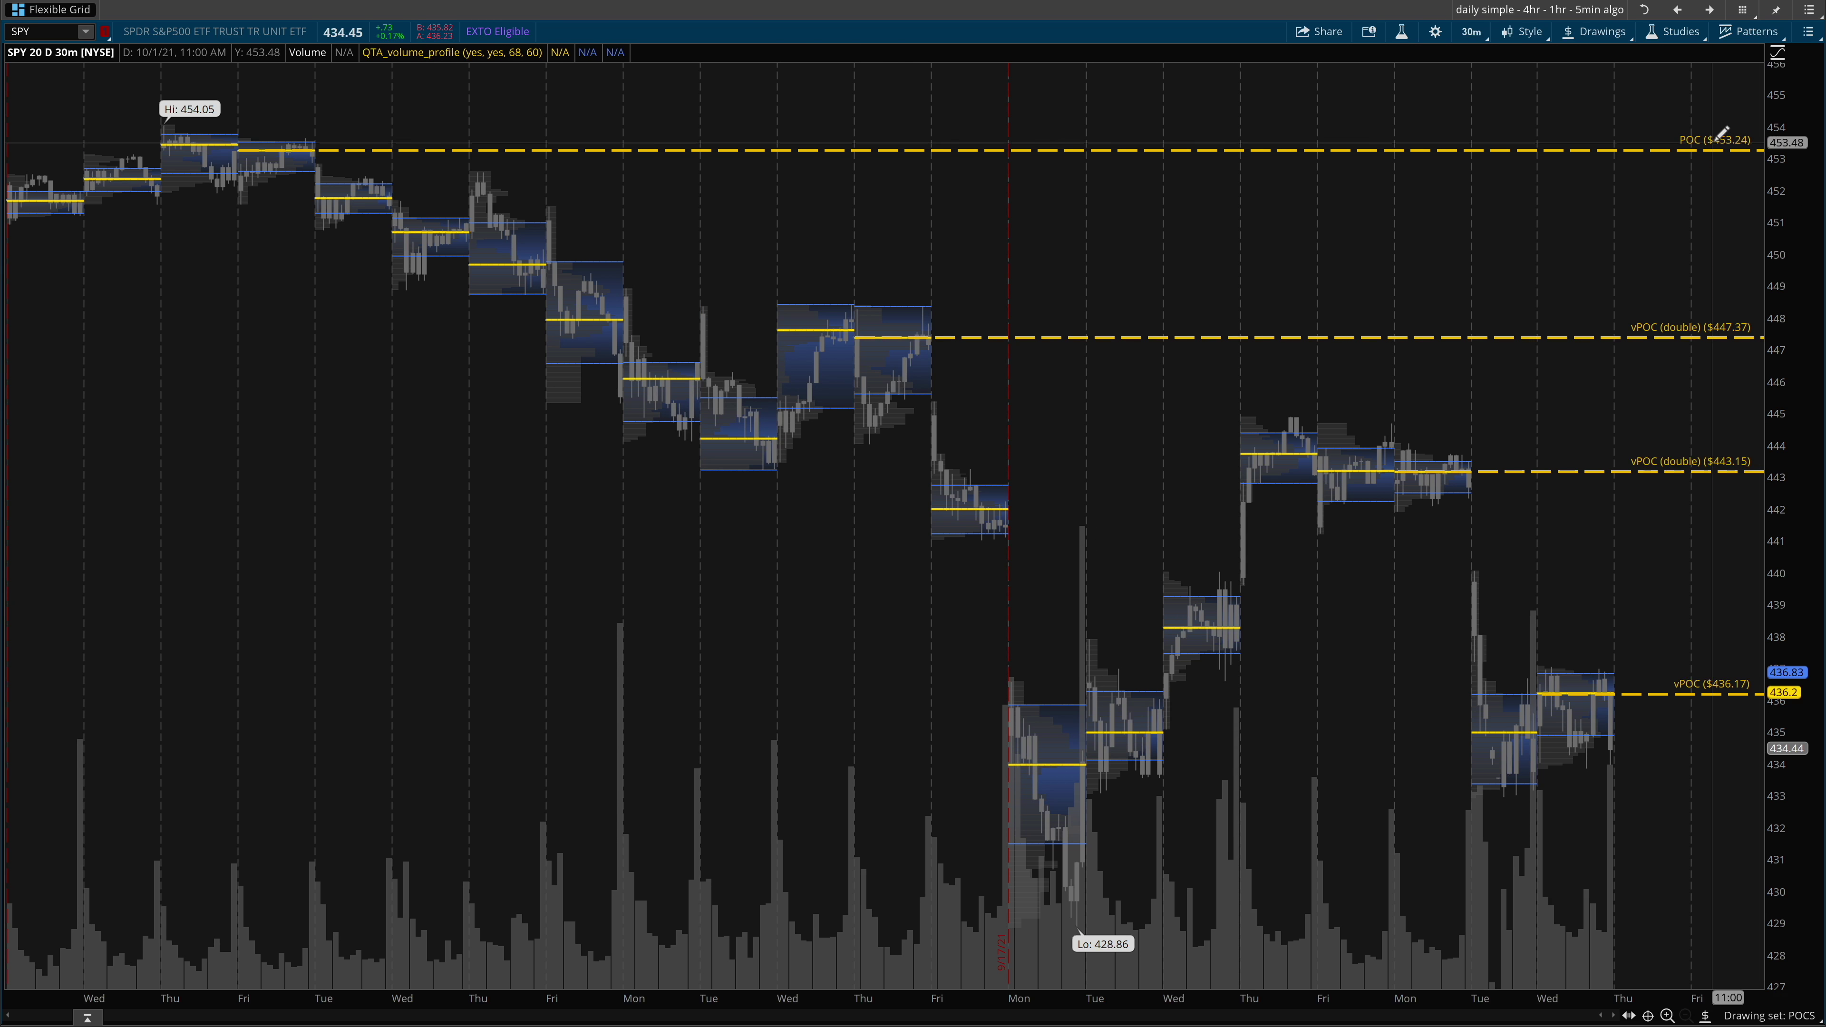
- Rename the POC level at $453.24 as vPOC
{"action": "right_click", "coordinate": [1697, 138]}
{"action": "left_click", "coordinate": [1679, 171]}
{"action": "left_click", "coordinate": [684, 347]}
{"action": "type", "text": "vPOC"}
{"action": "left_click", "coordinate": [1168, 711]}
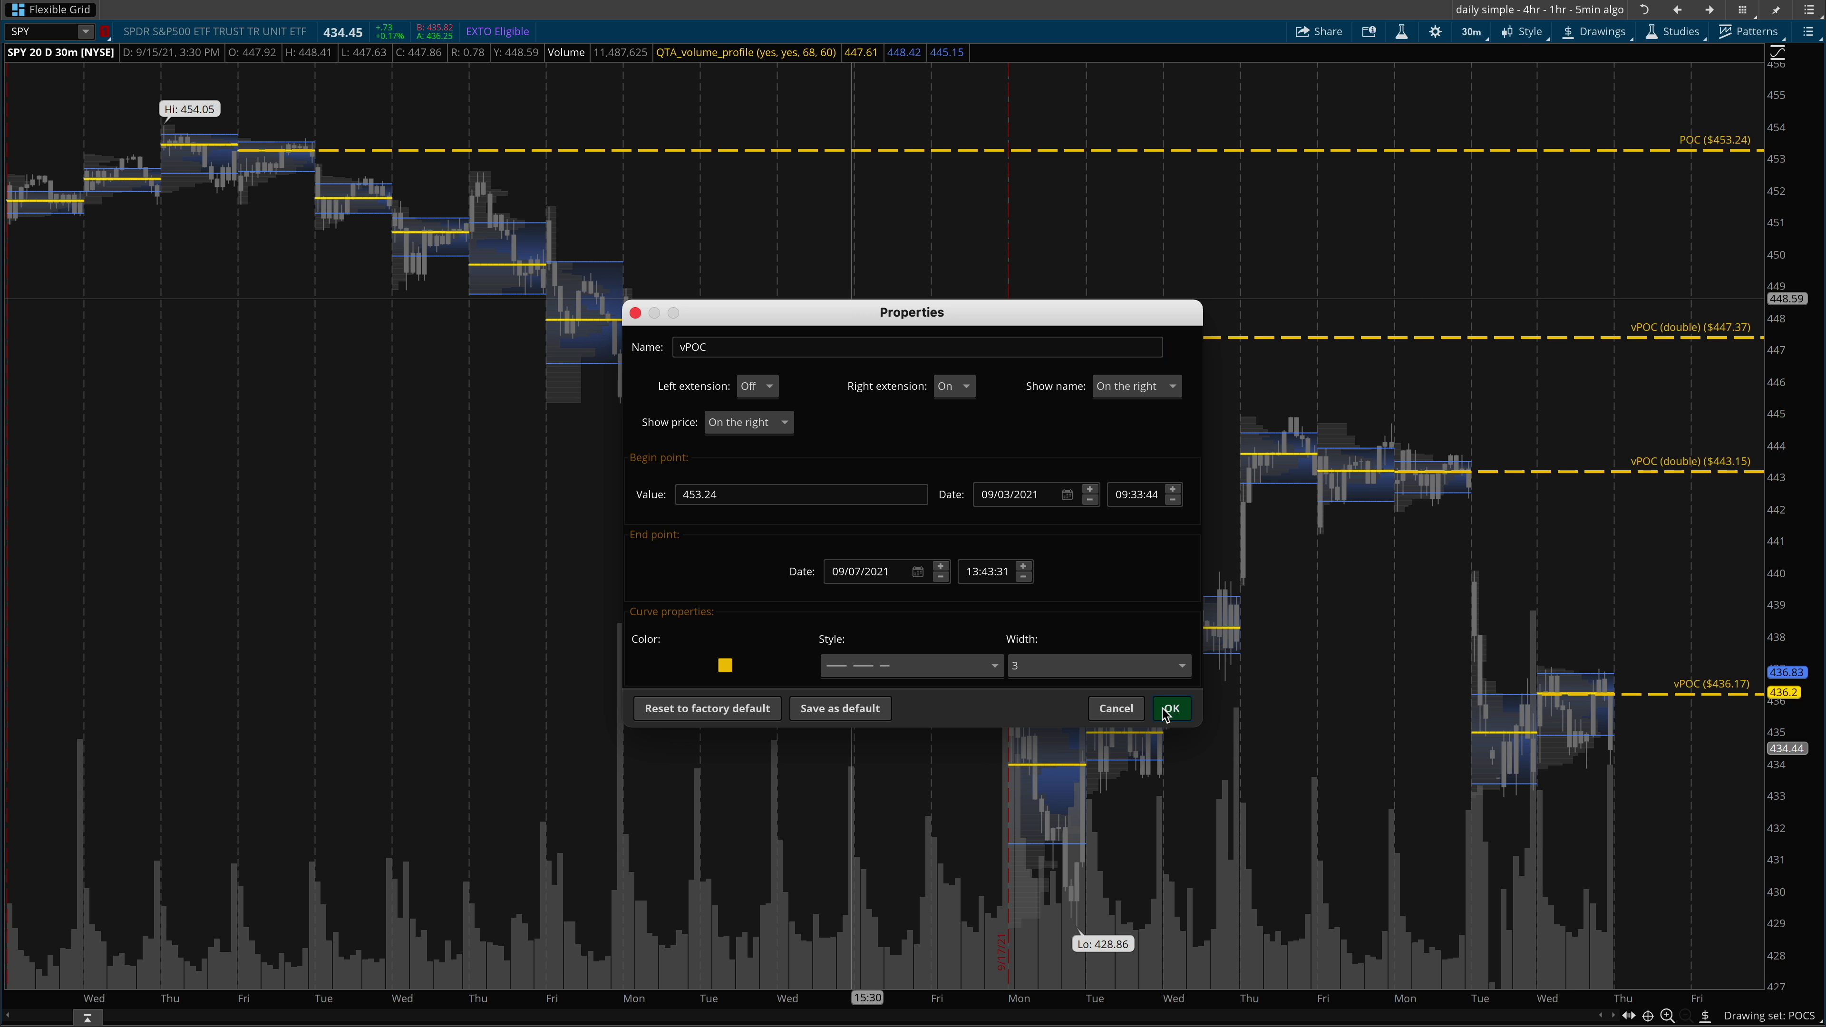
- Bring up the 5-minute SPY chart with its latest sessions enlarged around the $443.15 and $436.17 levels
{"action": "left_click", "coordinate": [1711, 11]}
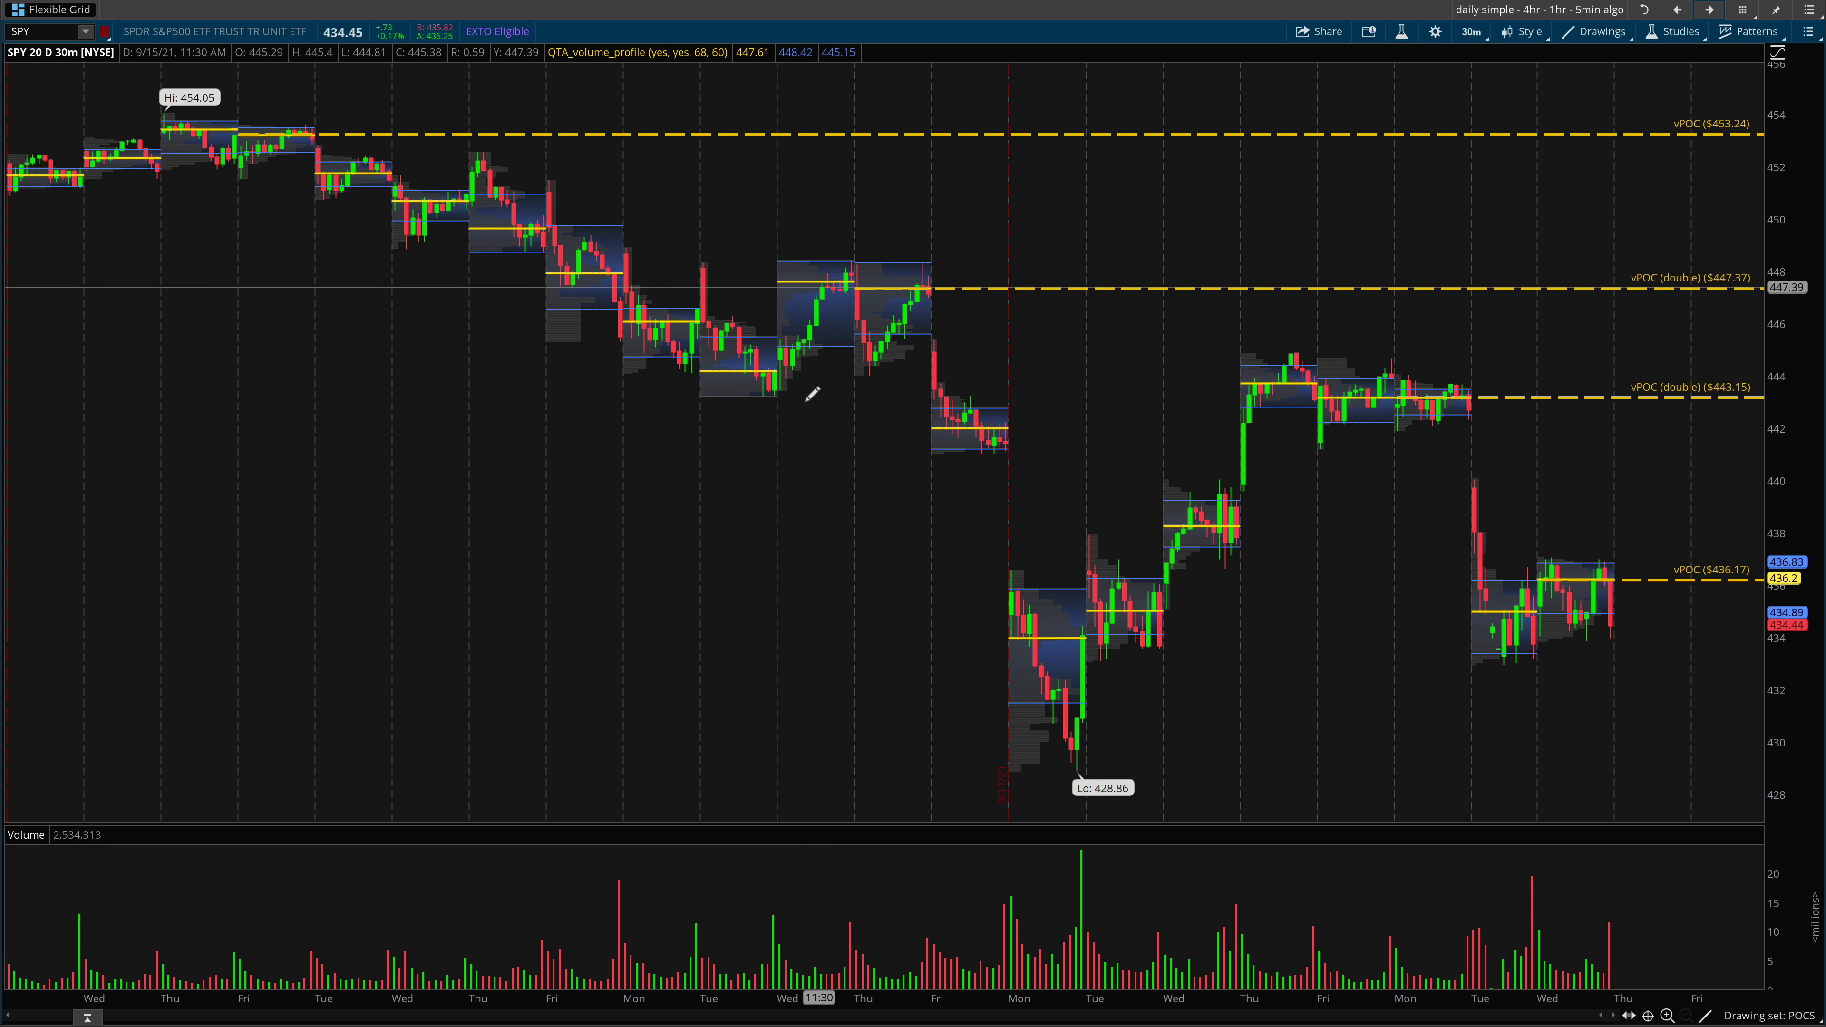
{"action": "left_click", "coordinate": [1714, 12]}
{"action": "scroll", "coordinate": [1357, 481], "scroll_direction": "up", "scroll_amount": 3}
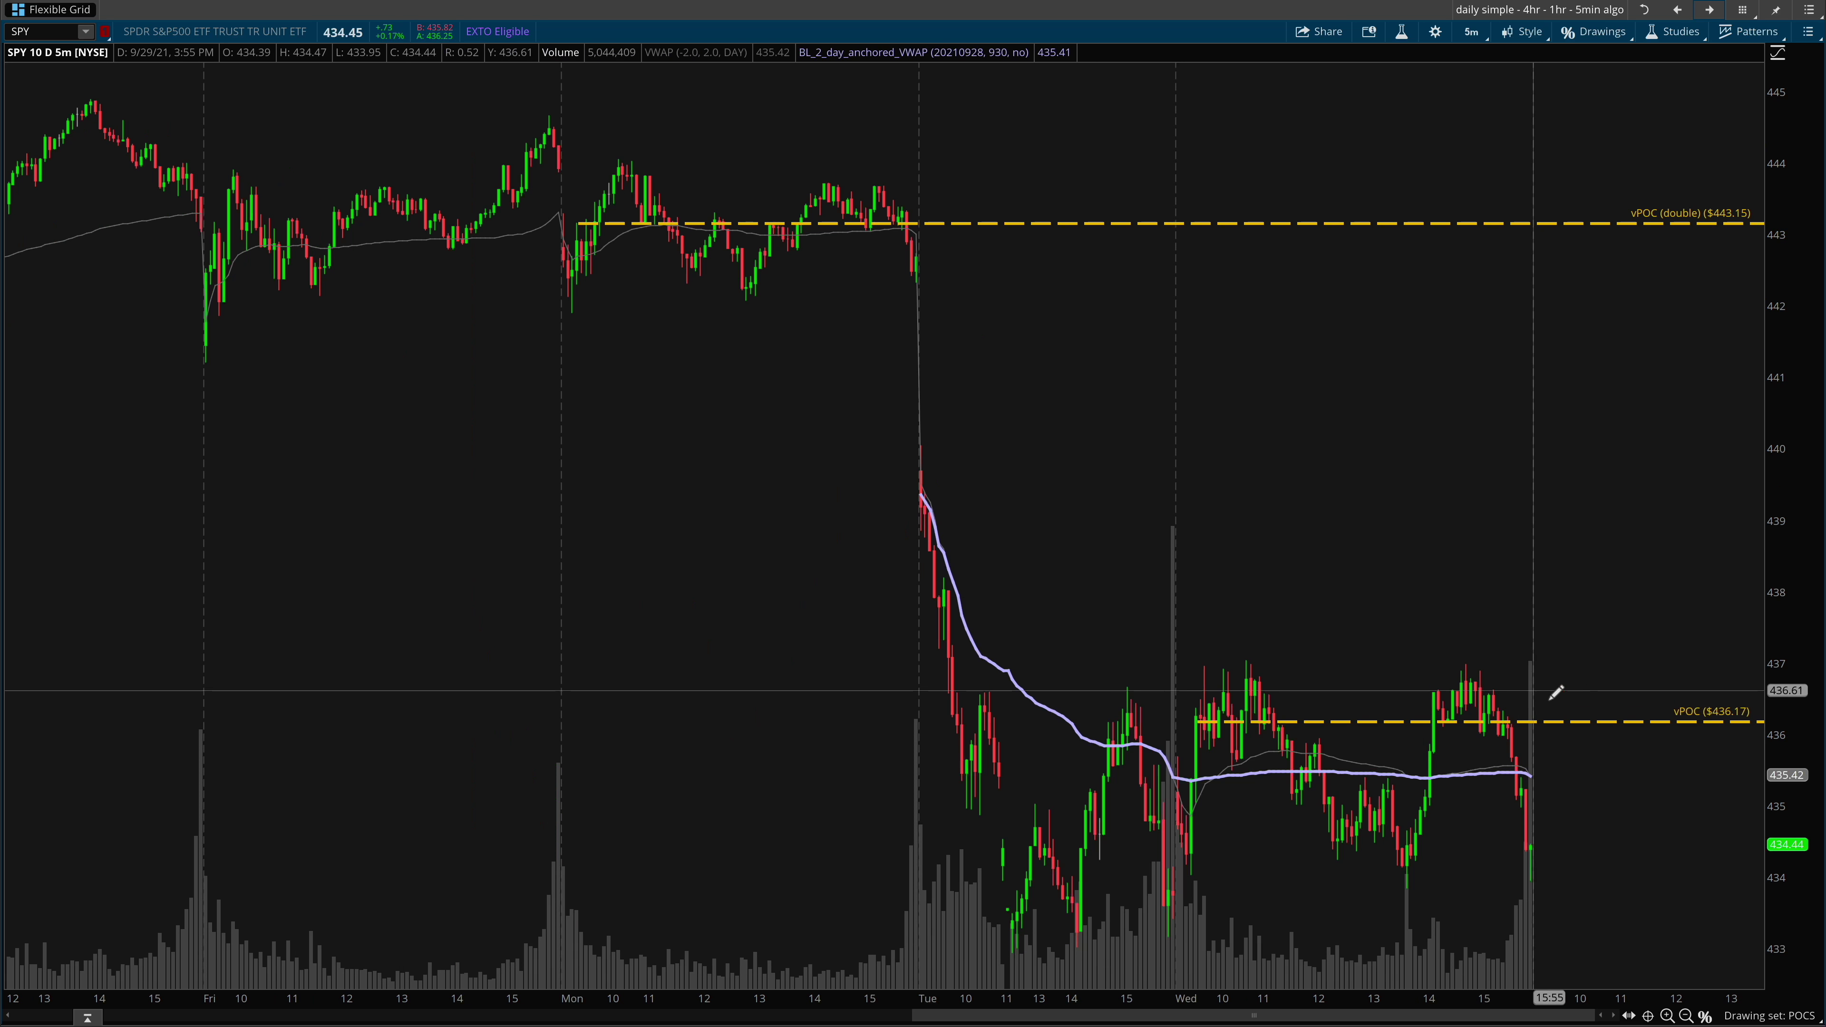
- Draw two arrows from below and two from above pointing toward the double vPOC level at $443.15
{"action": "left_click_drag", "start_coordinate": [1553, 514], "coordinate": [1715, 247]}
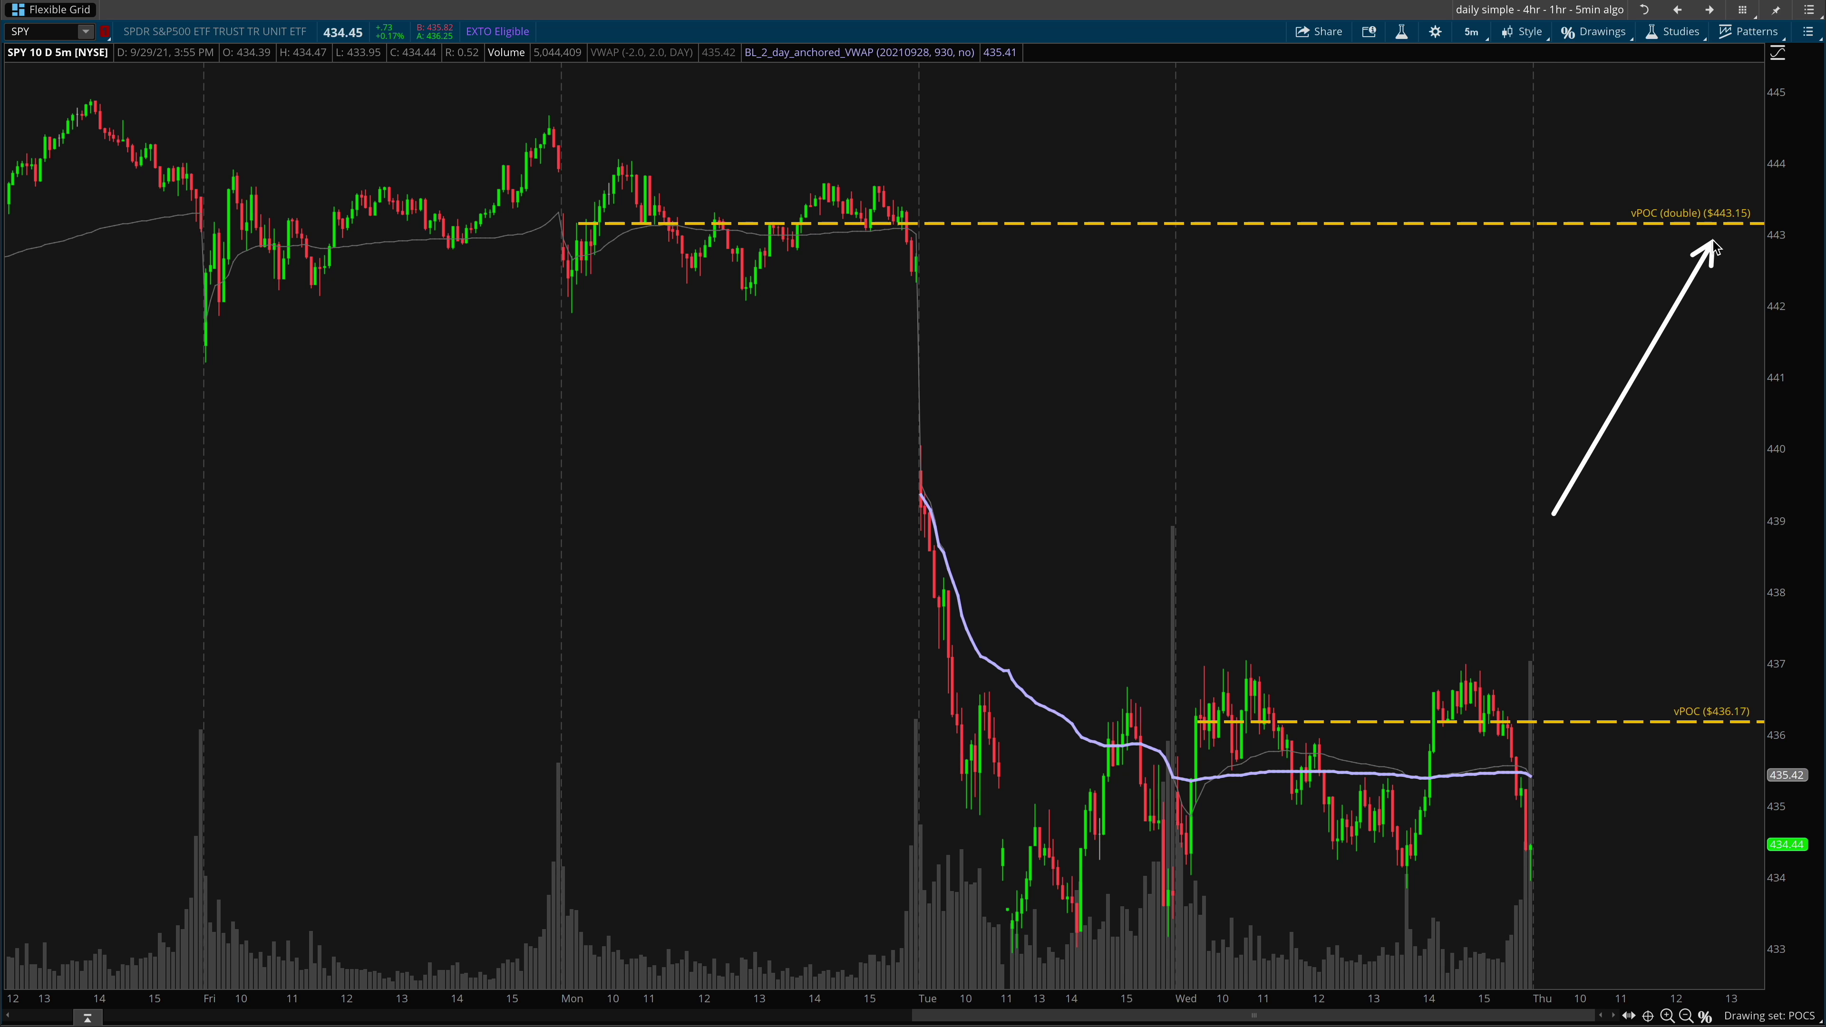
{"action": "left_click_drag", "start_coordinate": [1685, 513], "coordinate": [1747, 250]}
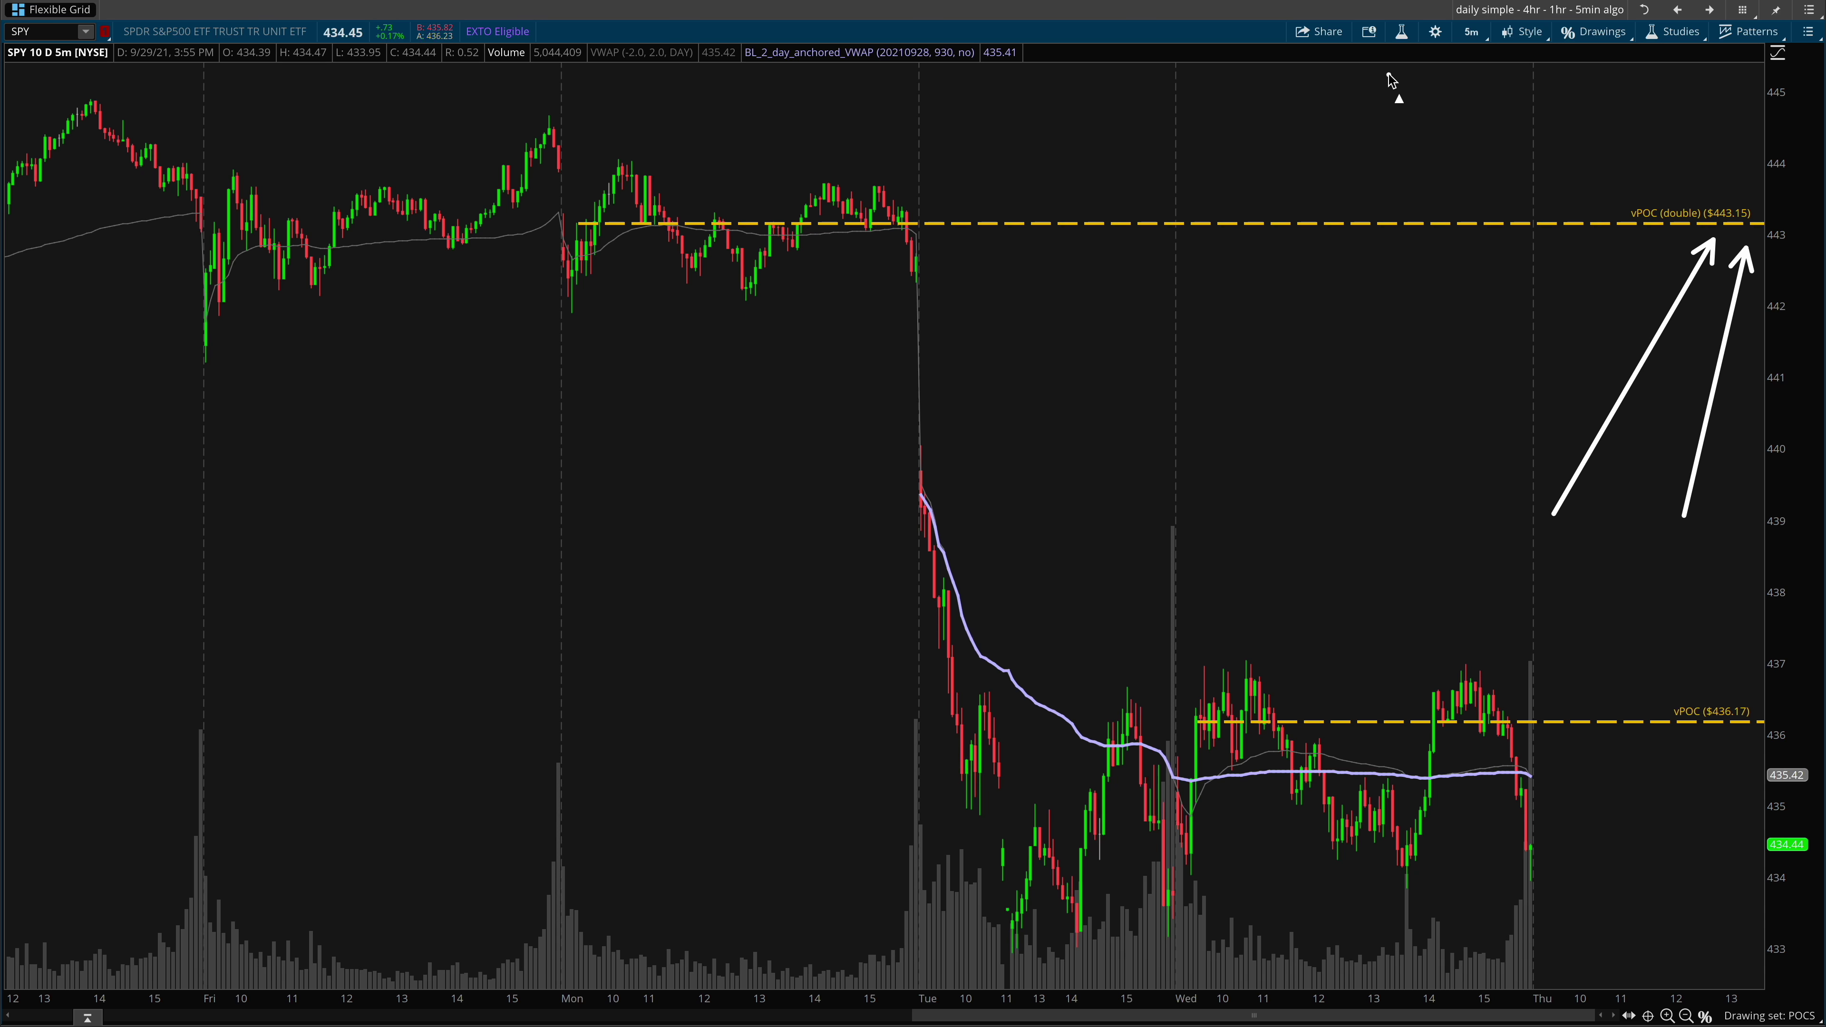
{"action": "left_click_drag", "start_coordinate": [1389, 77], "coordinate": [1478, 179]}
{"action": "left_click_drag", "start_coordinate": [1304, 90], "coordinate": [1409, 184]}
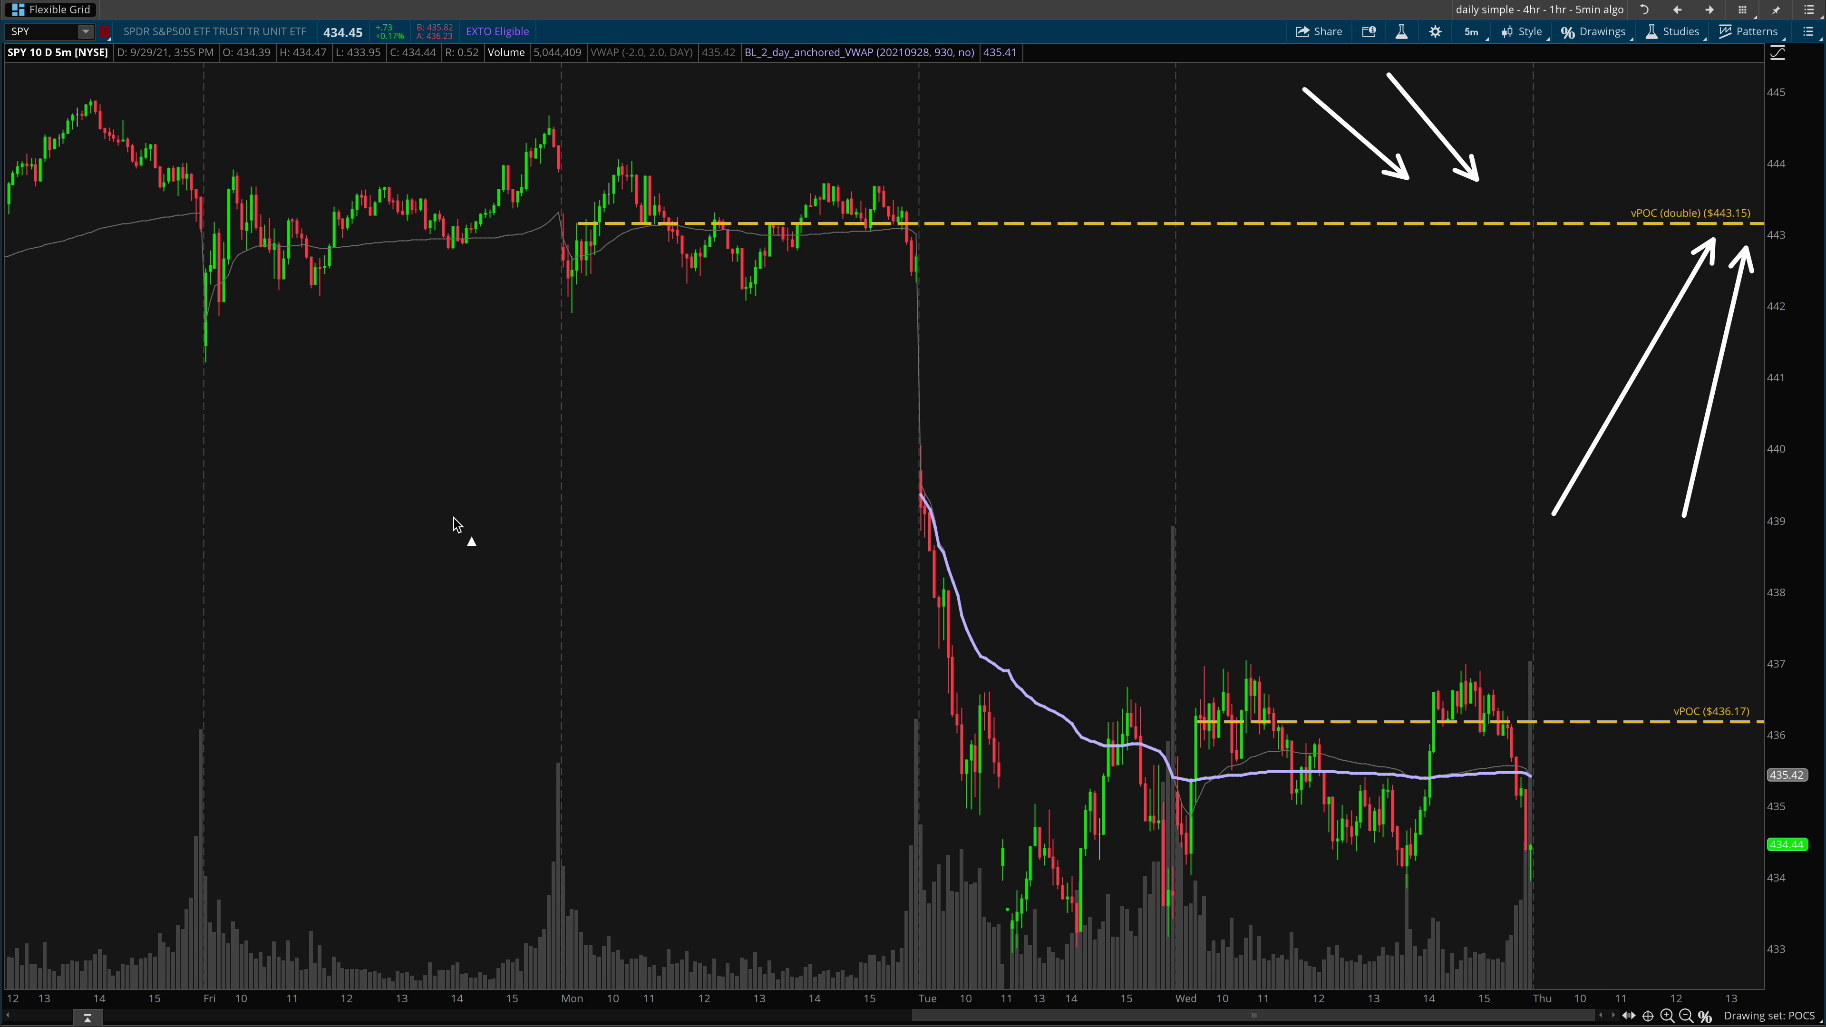
- Draw a series of upward arrows beneath Friday's and Monday's price action around the $443.15 level
{"action": "left_click_drag", "start_coordinate": [331, 708], "coordinate": [311, 301]}
{"action": "left_click_drag", "start_coordinate": [205, 835], "coordinate": [257, 292]}
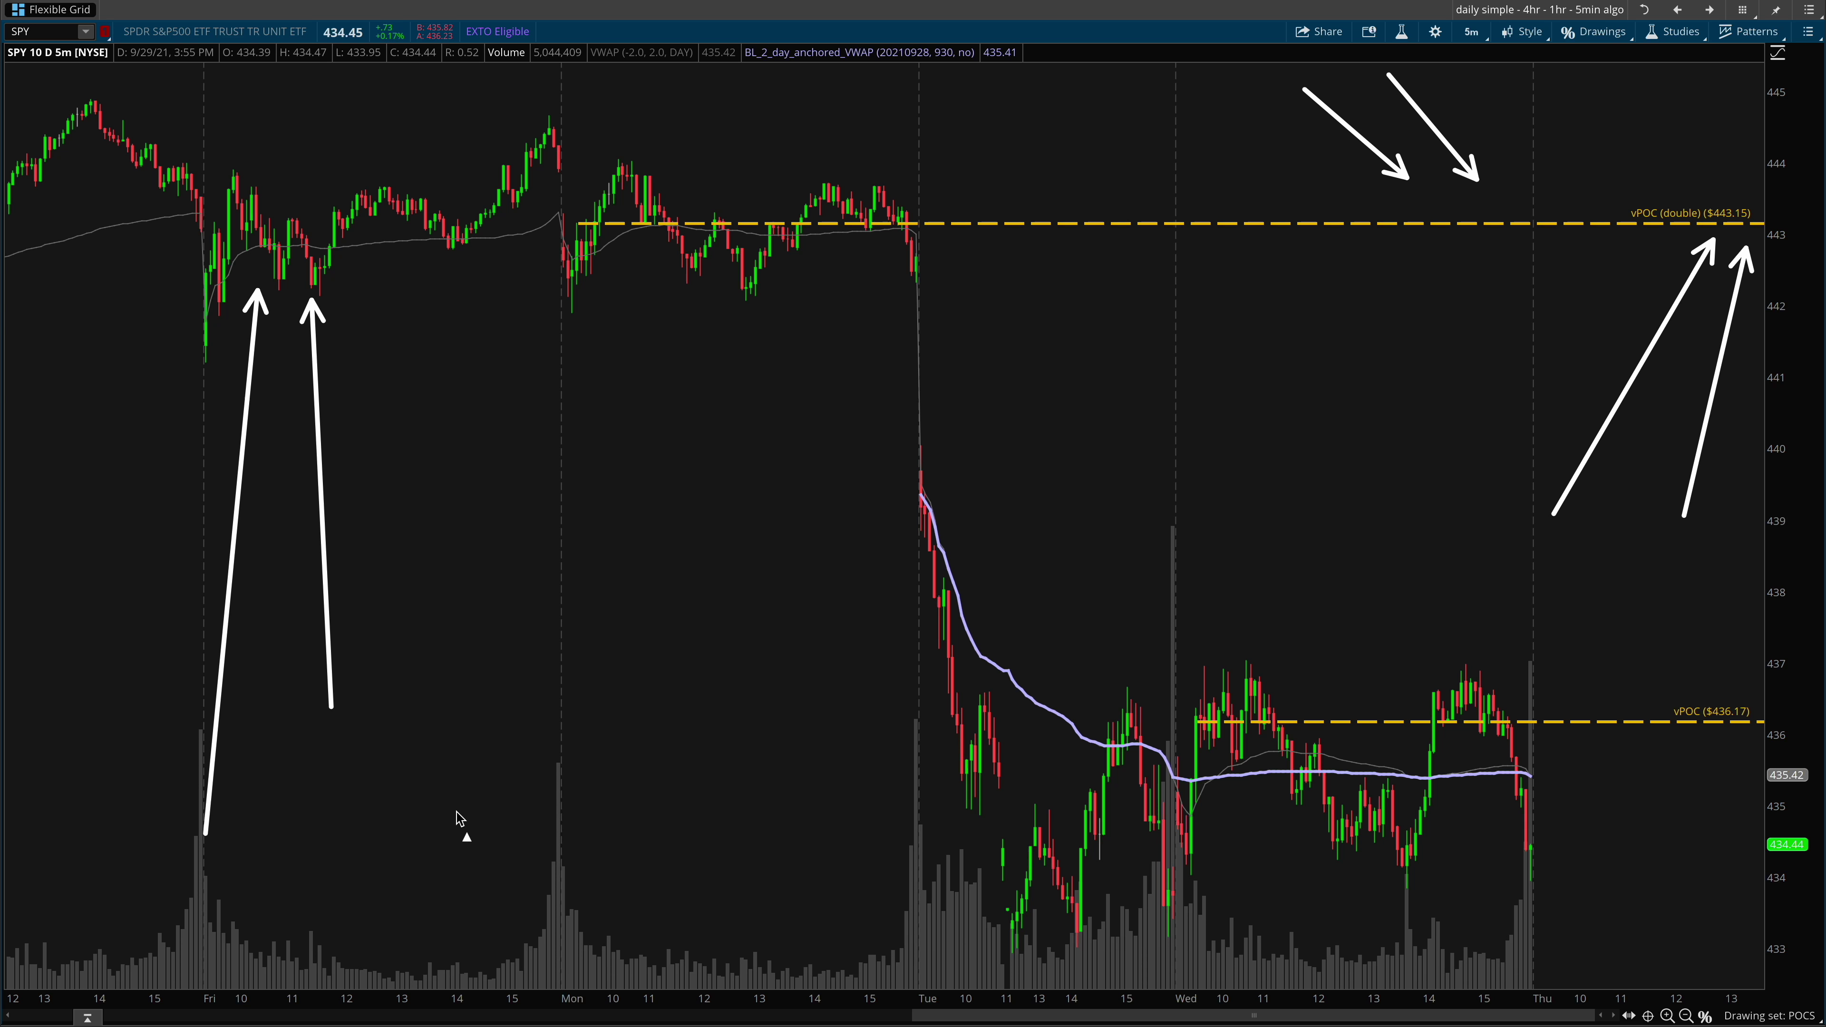
{"action": "left_click_drag", "start_coordinate": [457, 813], "coordinate": [413, 265]}
{"action": "left_click_drag", "start_coordinate": [571, 678], "coordinate": [500, 279]}
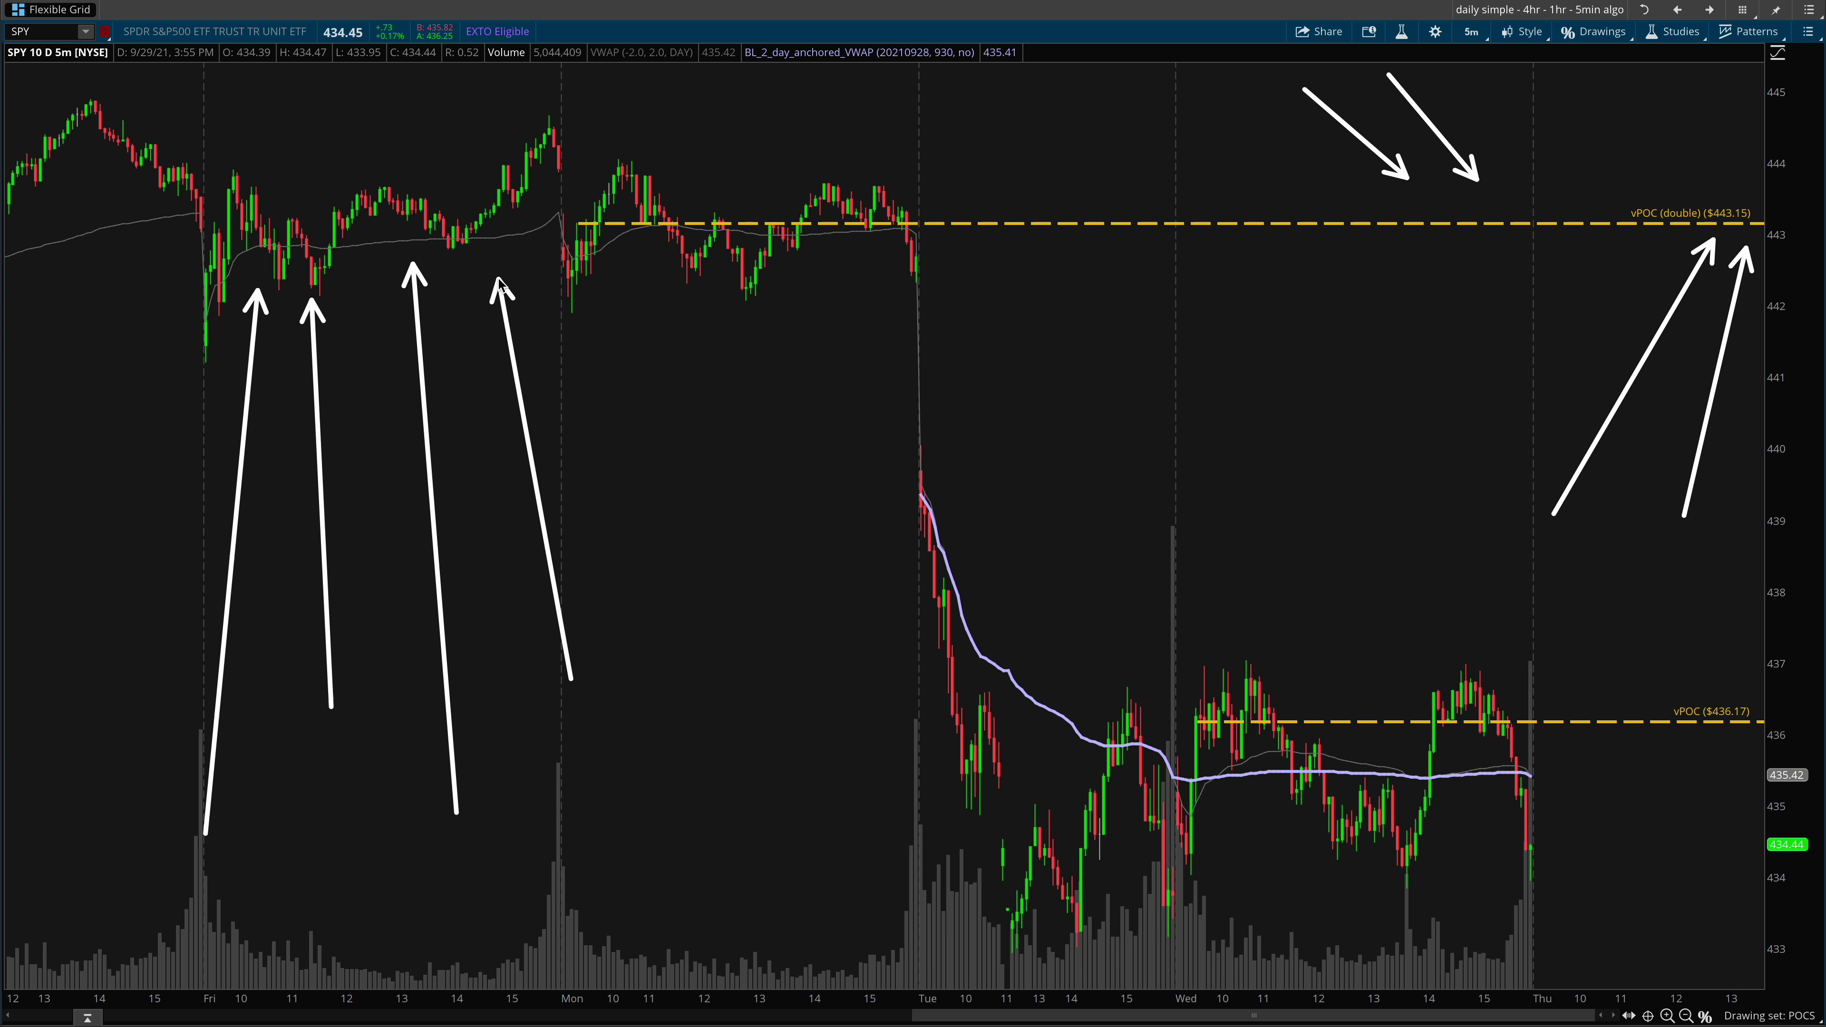
{"action": "left_click_drag", "start_coordinate": [632, 638], "coordinate": [596, 313]}
{"action": "left_click_drag", "start_coordinate": [746, 726], "coordinate": [701, 310]}
{"action": "mouse_move", "coordinate": [854, 732]}
{"action": "left_mouse_down"}
{"action": "mouse_move", "coordinate": [790, 356]}
{"action": "mouse_move", "coordinate": [791, 241]}
{"action": "mouse_move", "coordinate": [877, 233]}
{"action": "mouse_move", "coordinate": [746, 230]}
{"action": "left_mouse_up"}
{"action": "left_click_drag", "start_coordinate": [868, 705], "coordinate": [841, 316]}
- Draw converging arrows along the highs and lows of the consolidation, plus an upward arrow from Wednesday's close toward $443.15
{"action": "mouse_move", "coordinate": [96, 87]}
{"action": "left_mouse_down"}
{"action": "mouse_move", "coordinate": [550, 122]}
{"action": "mouse_move", "coordinate": [891, 178]}
{"action": "left_mouse_up"}
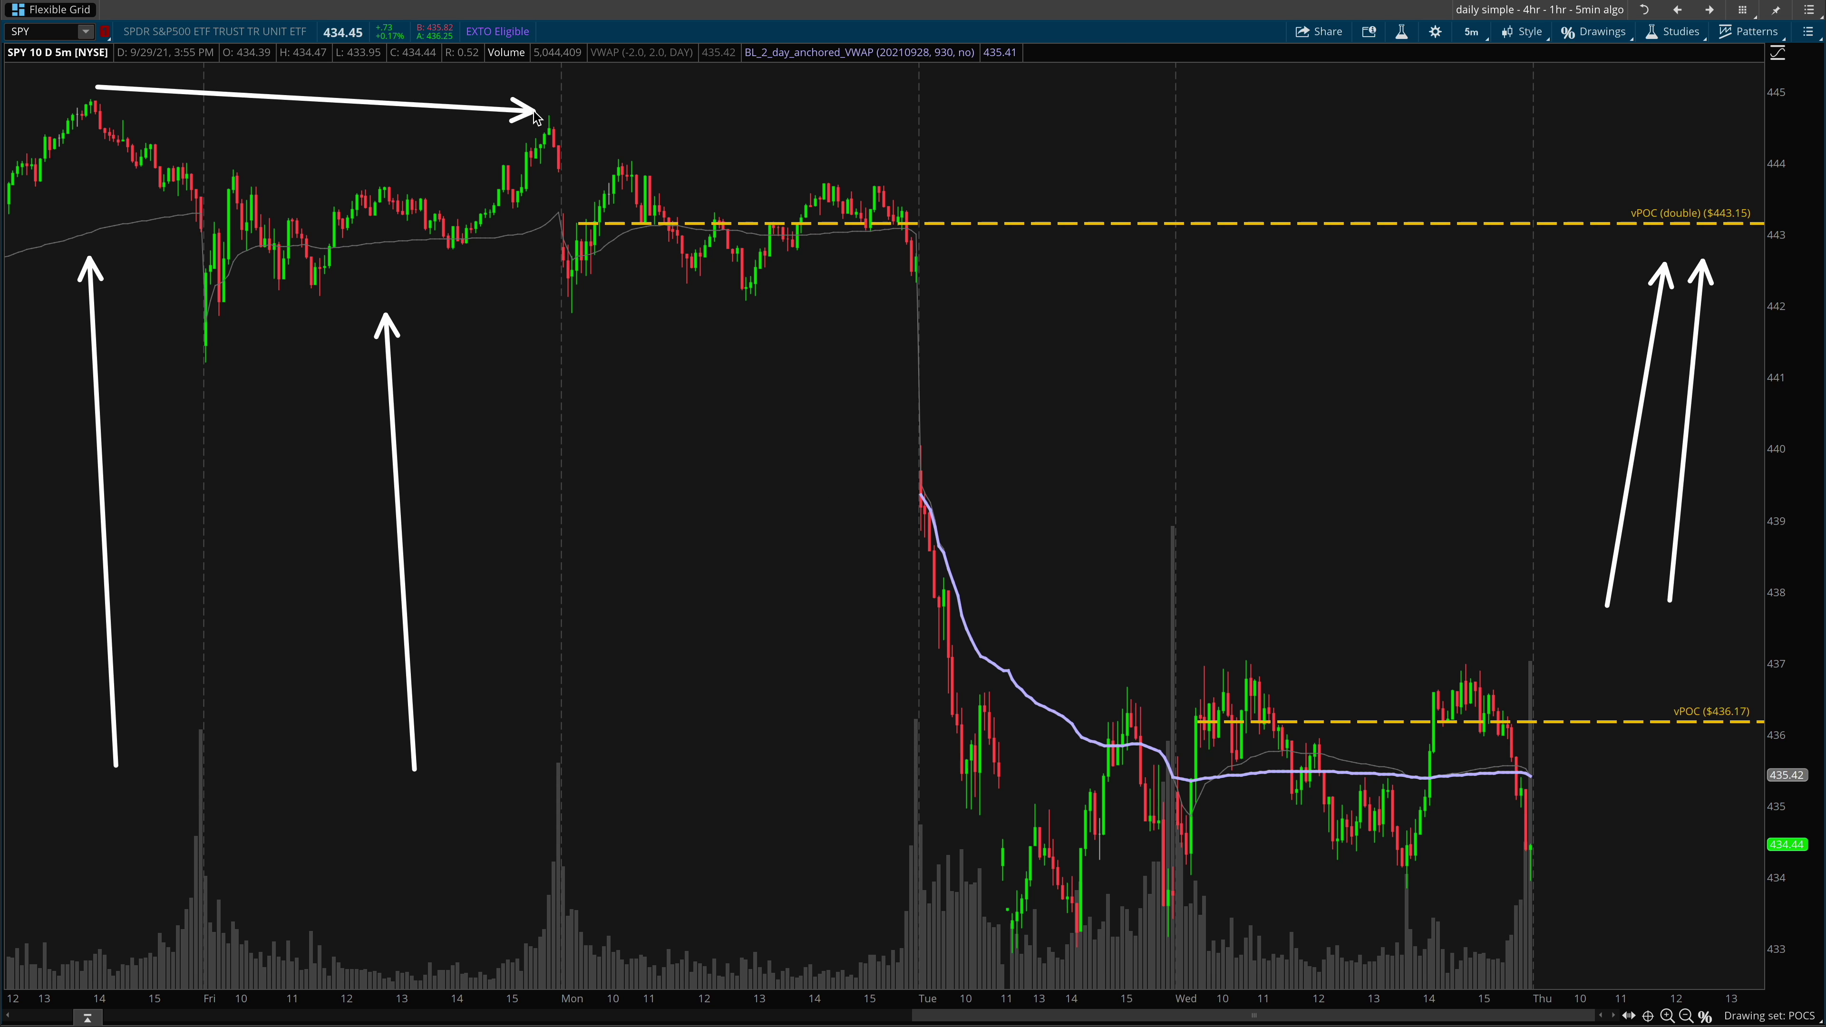
{"action": "left_click_drag", "start_coordinate": [218, 354], "coordinate": [872, 256]}
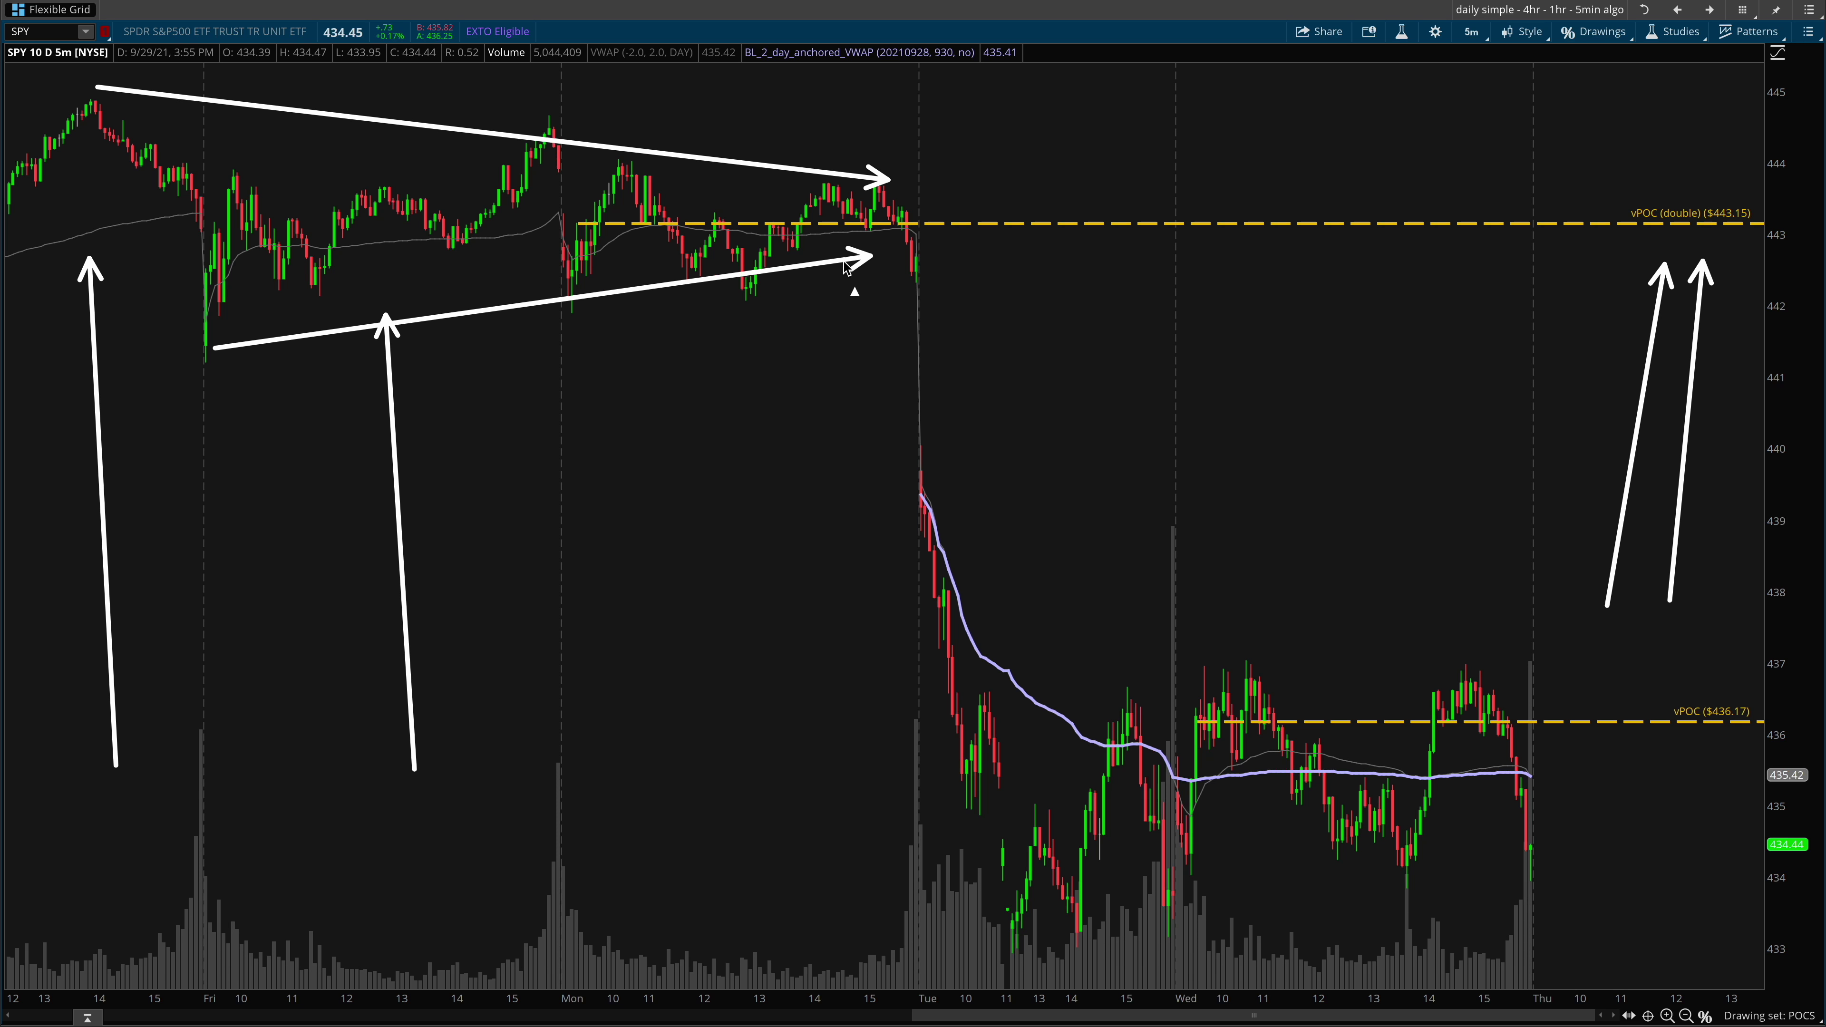
{"action": "left_click_drag", "start_coordinate": [1532, 675], "coordinate": [1615, 259]}
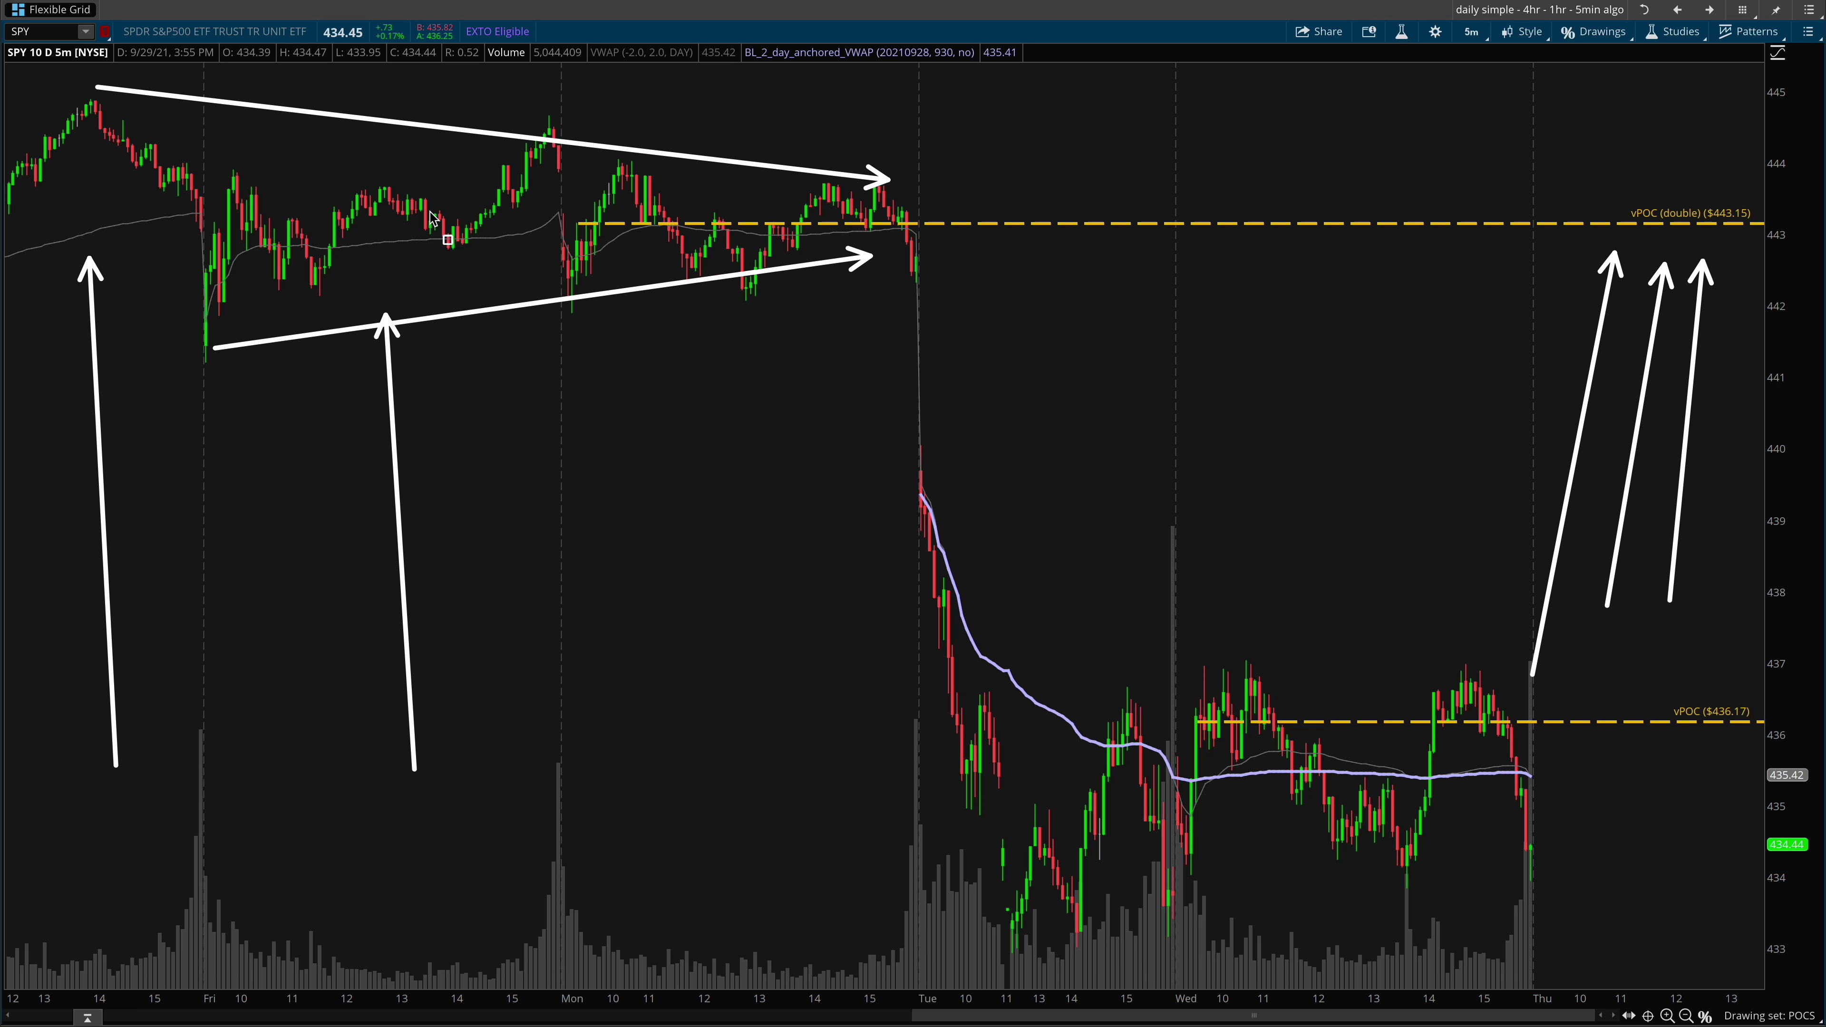
- Box the consolidation before Tuesday's drop and add a thin box extending rightward along the $443.15 level
{"action": "mouse_move", "coordinate": [92, 101]}
{"action": "left_mouse_down"}
{"action": "mouse_move", "coordinate": [791, 209]}
{"action": "mouse_move", "coordinate": [1165, 297]}
{"action": "mouse_move", "coordinate": [927, 310]}
{"action": "left_mouse_up"}
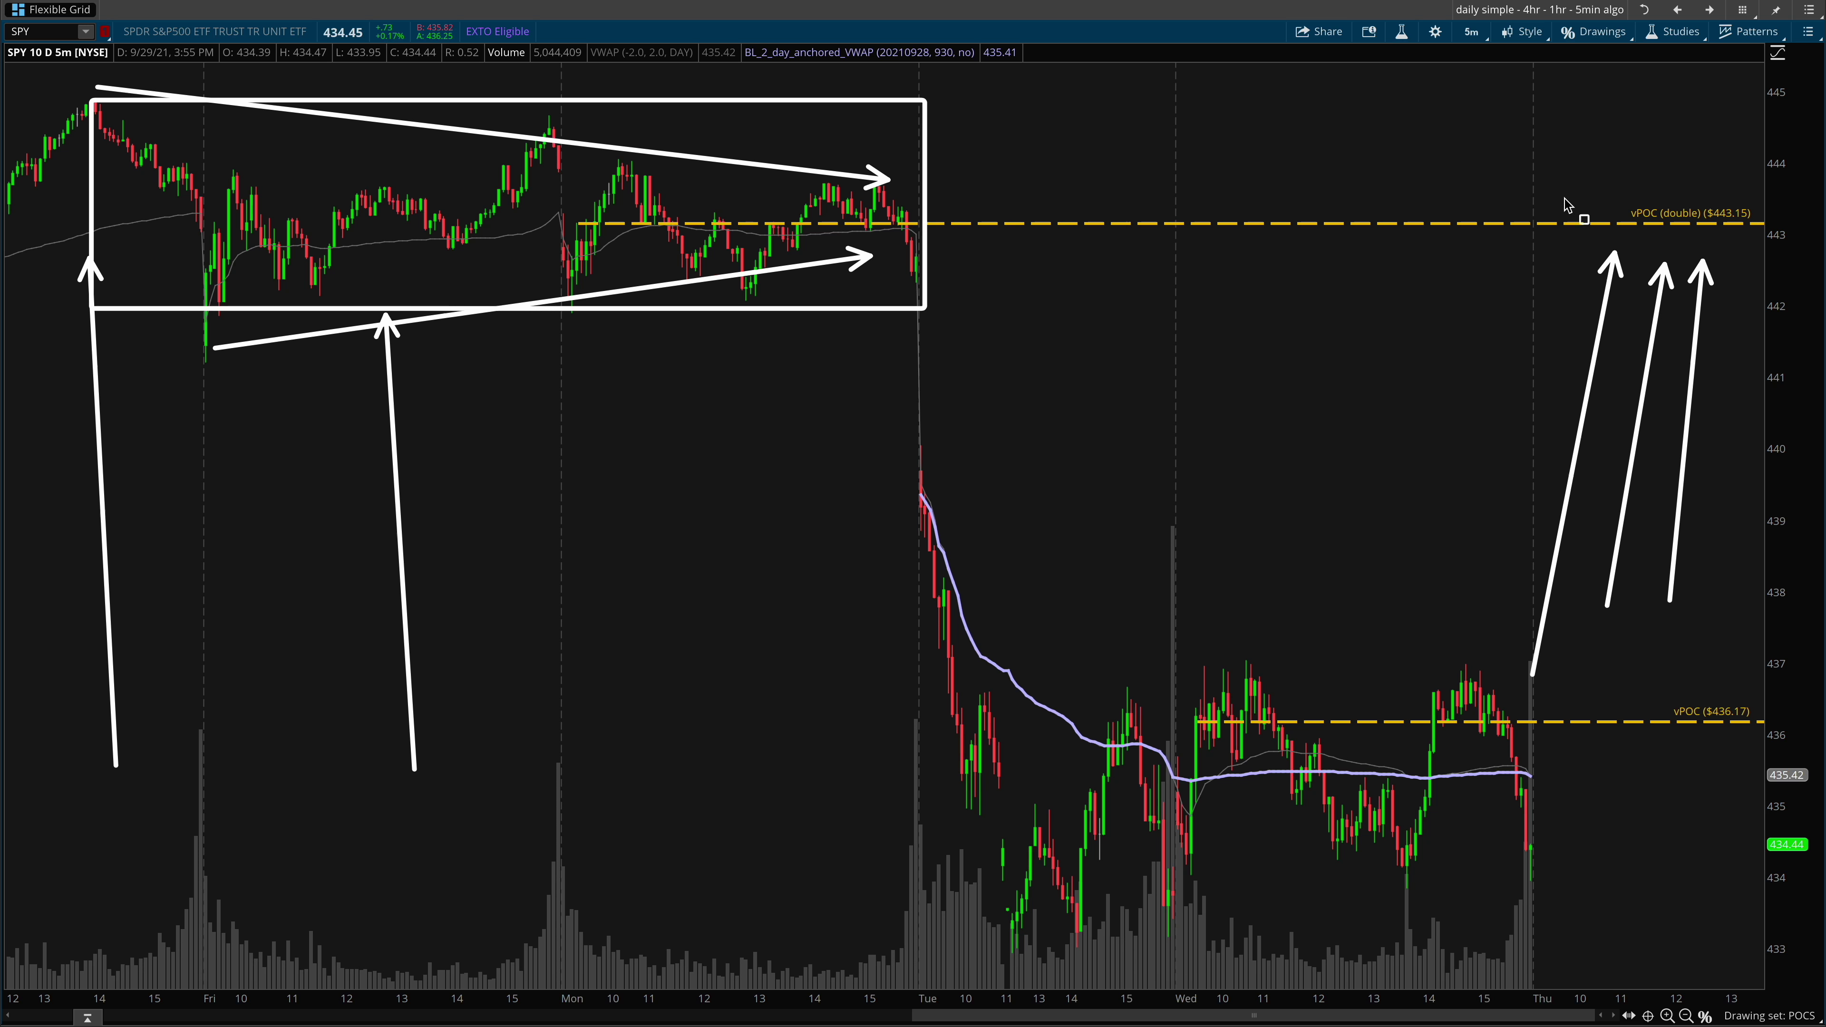
{"action": "mouse_move", "coordinate": [903, 222]}
{"action": "left_mouse_down"}
{"action": "mouse_move", "coordinate": [1694, 223]}
{"action": "mouse_move", "coordinate": [1783, 205]}
{"action": "left_mouse_up"}
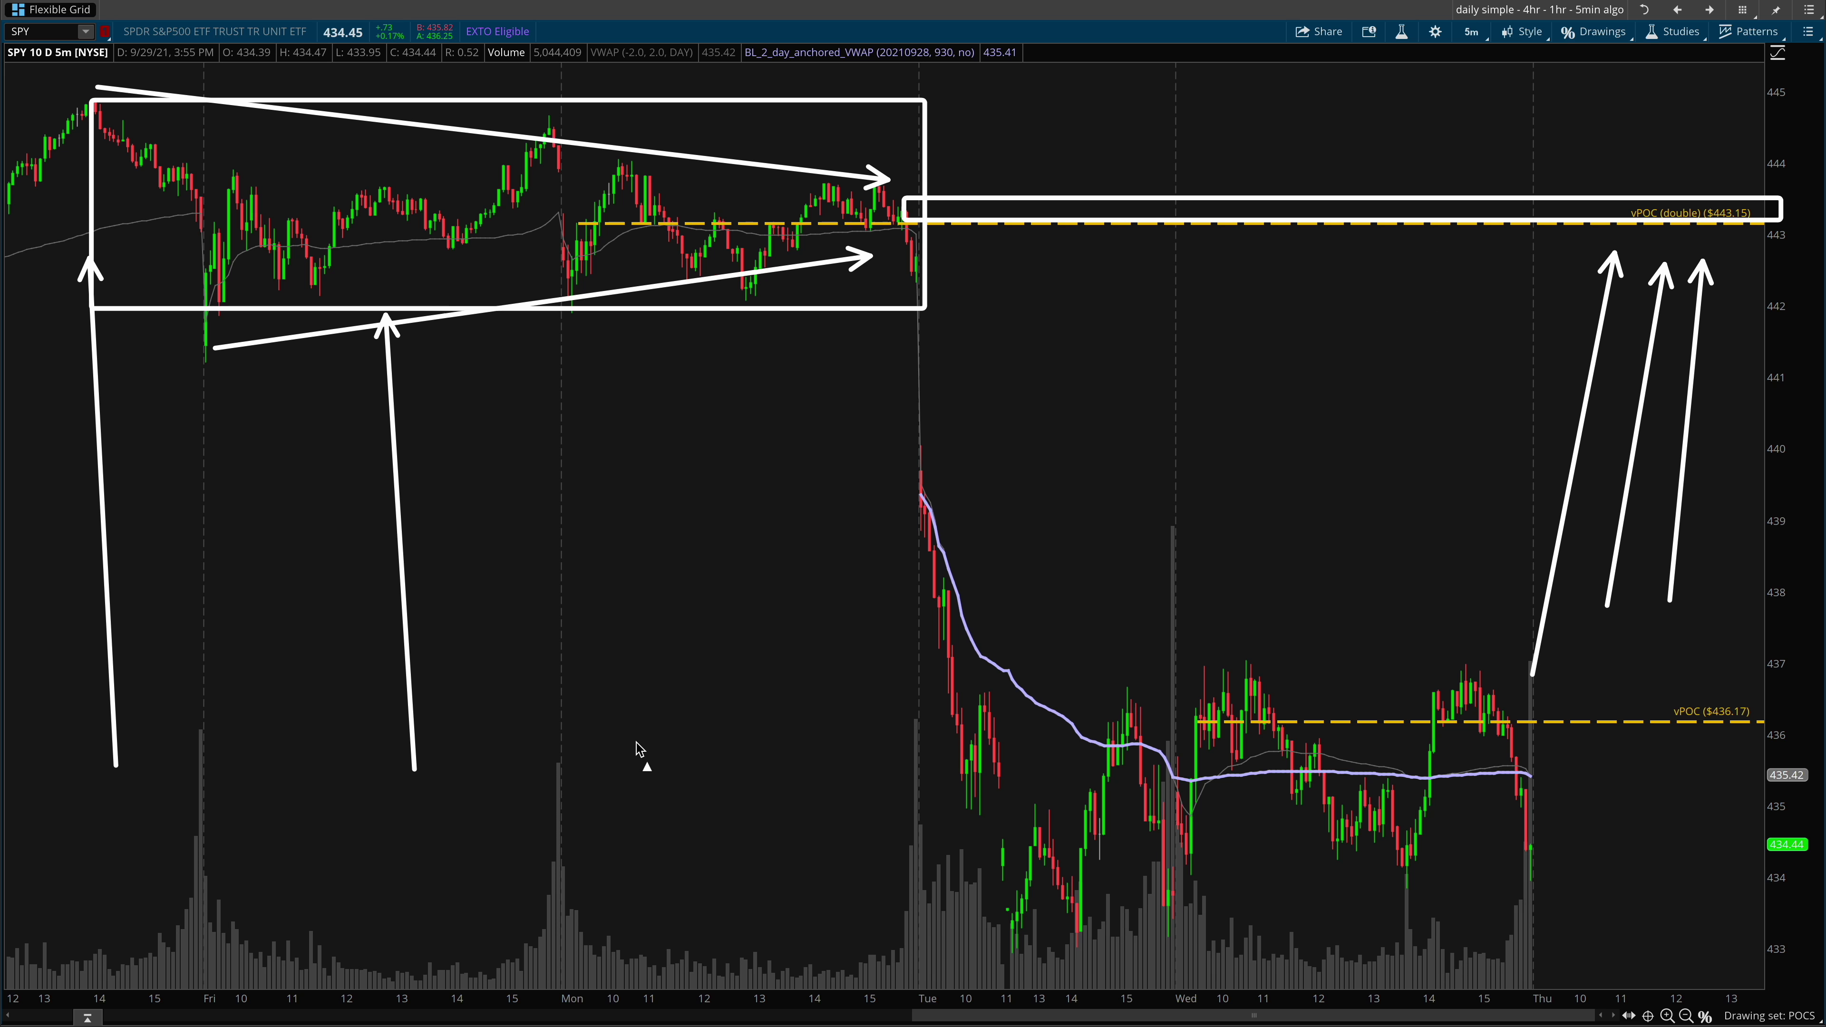
- Draw three arrows pointing at Tuesday's sell-off near the 436 to 437 price area
{"action": "left_click_drag", "start_coordinate": [550, 768], "coordinate": [928, 710]}
{"action": "left_click_drag", "start_coordinate": [566, 835], "coordinate": [909, 764]}
{"action": "left_click_drag", "start_coordinate": [597, 694], "coordinate": [889, 673]}
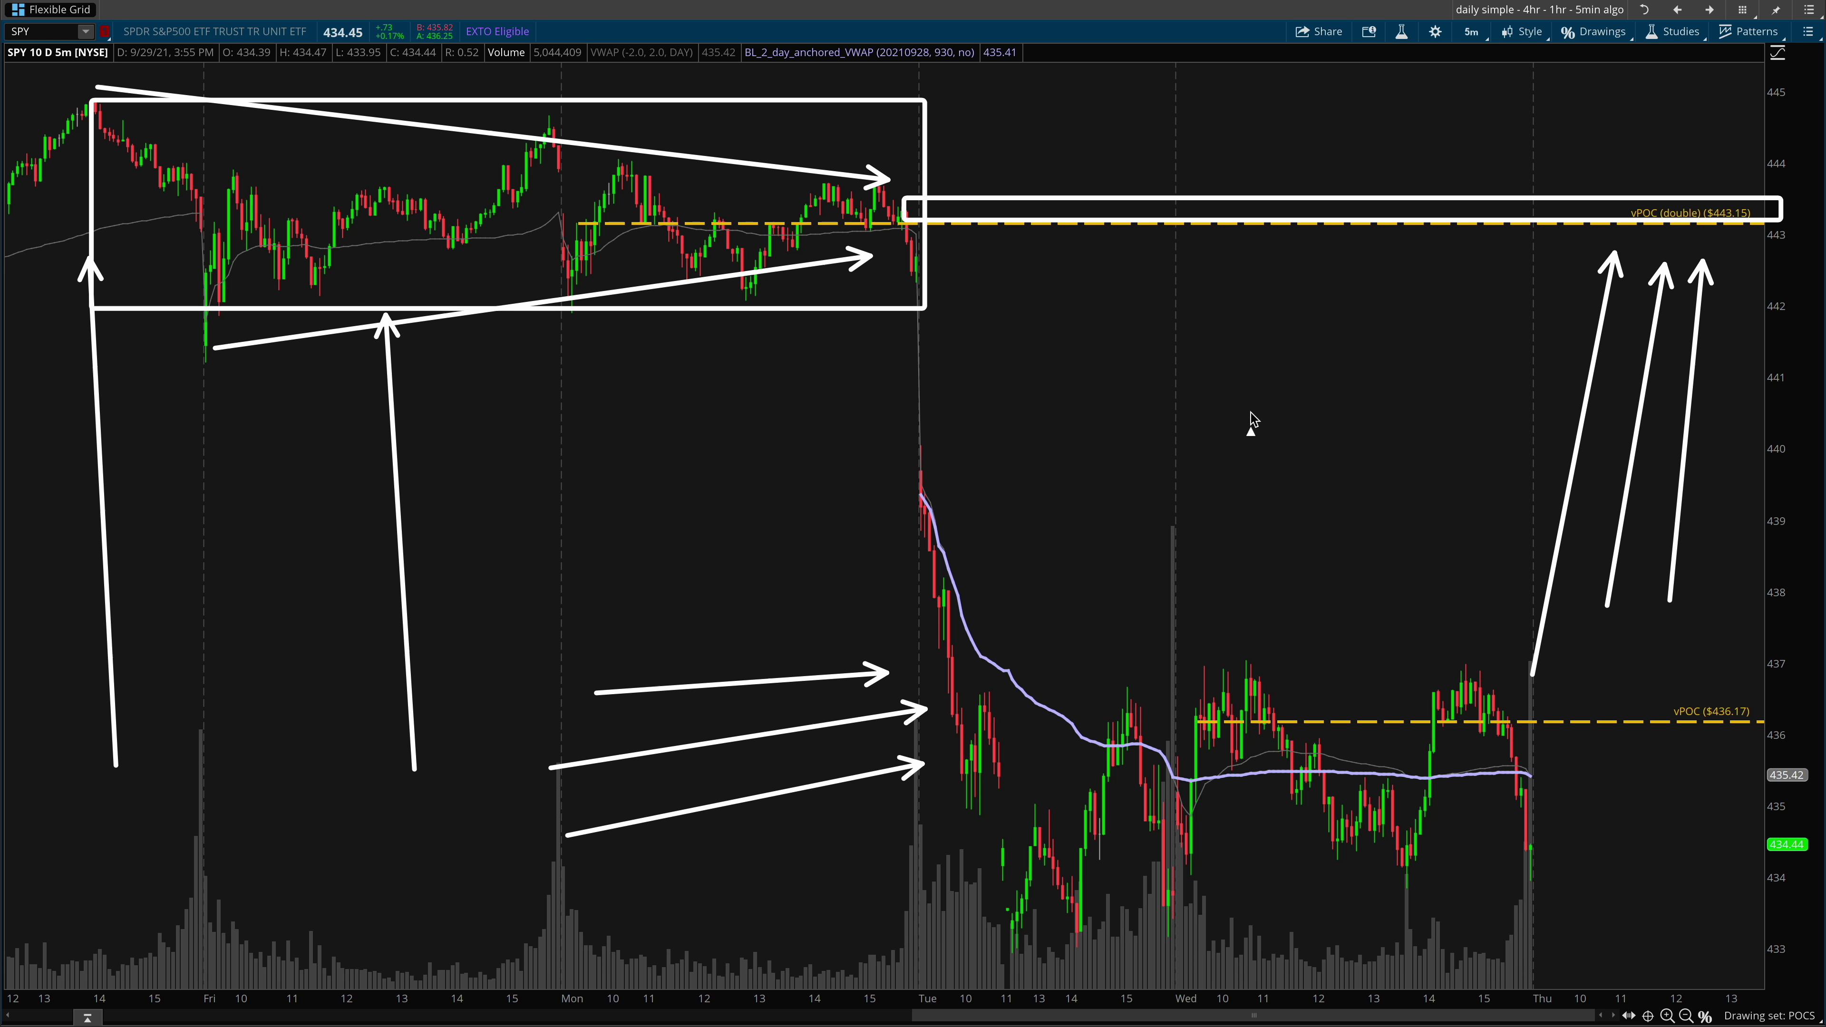
- Draw one upward and four downward arrows aimed at the boxed $443.15 zone, and clear all annotations
{"action": "left_click_drag", "start_coordinate": [1487, 646], "coordinate": [1574, 248]}
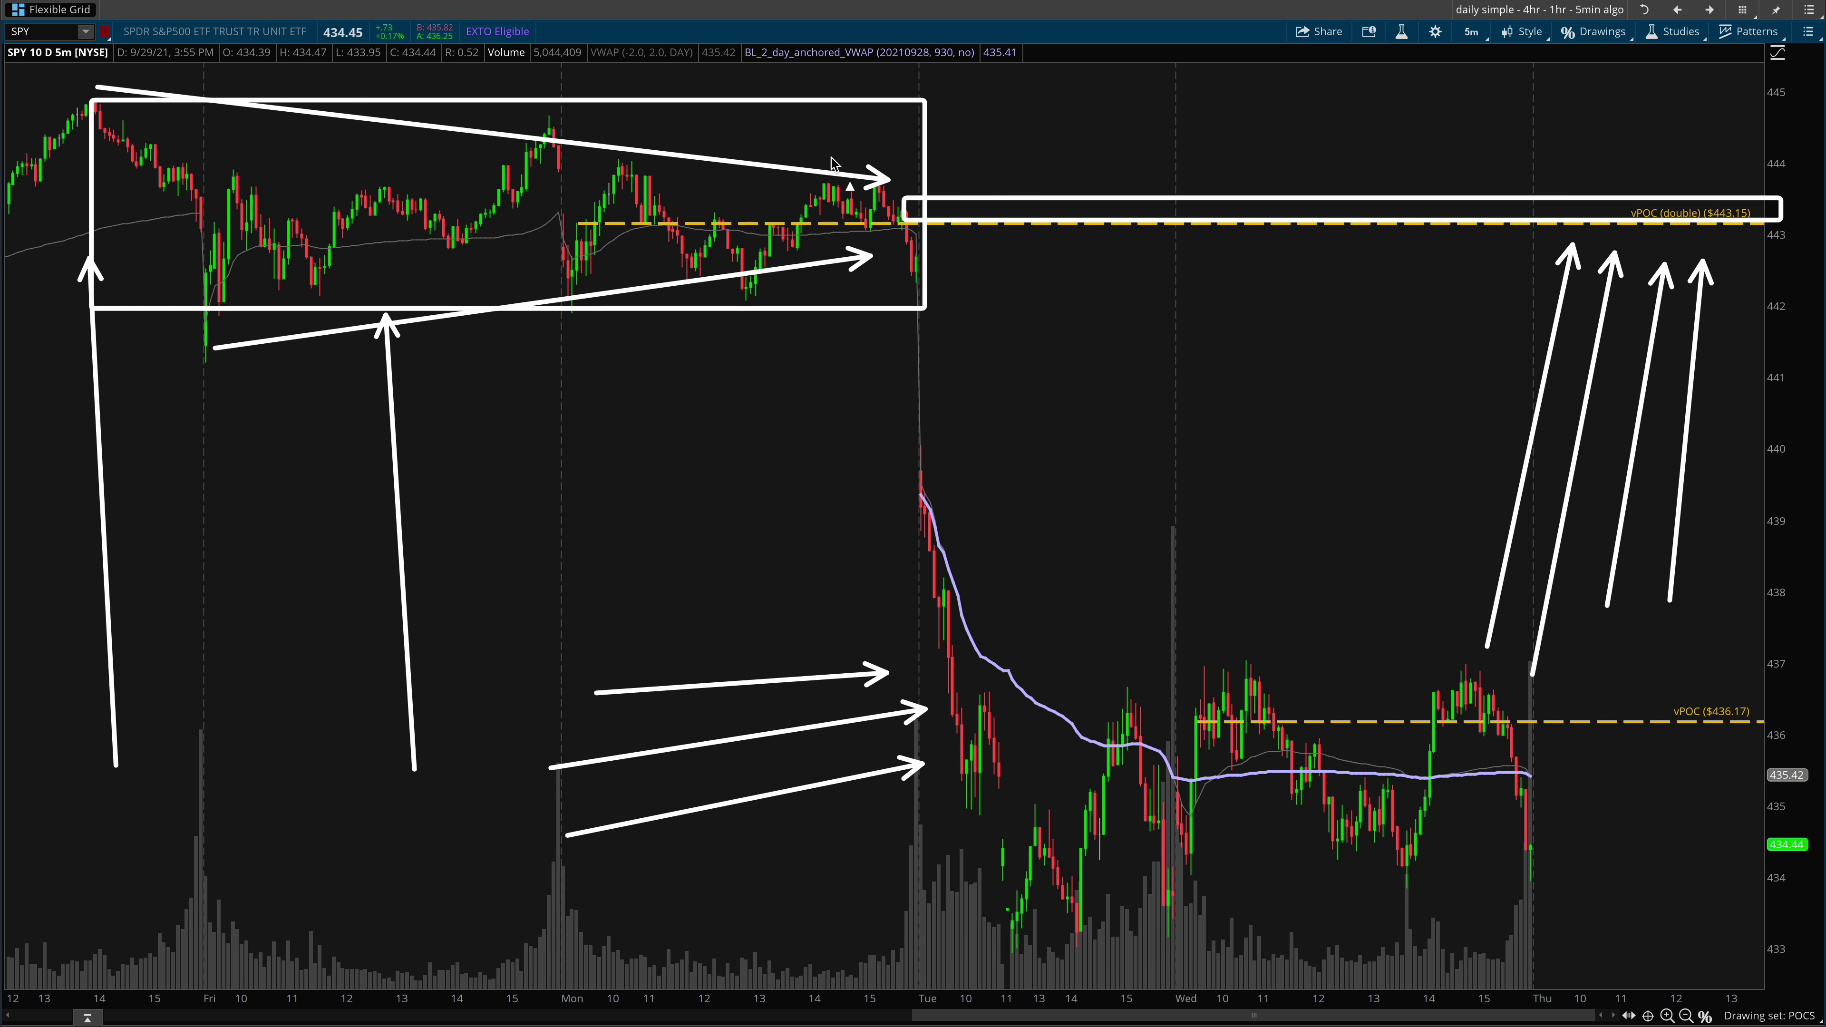
{"action": "left_click_drag", "start_coordinate": [1548, 84], "coordinate": [1576, 181]}
{"action": "left_click_drag", "start_coordinate": [1608, 87], "coordinate": [1609, 169]}
{"action": "left_click_drag", "start_coordinate": [1641, 98], "coordinate": [1643, 169]}
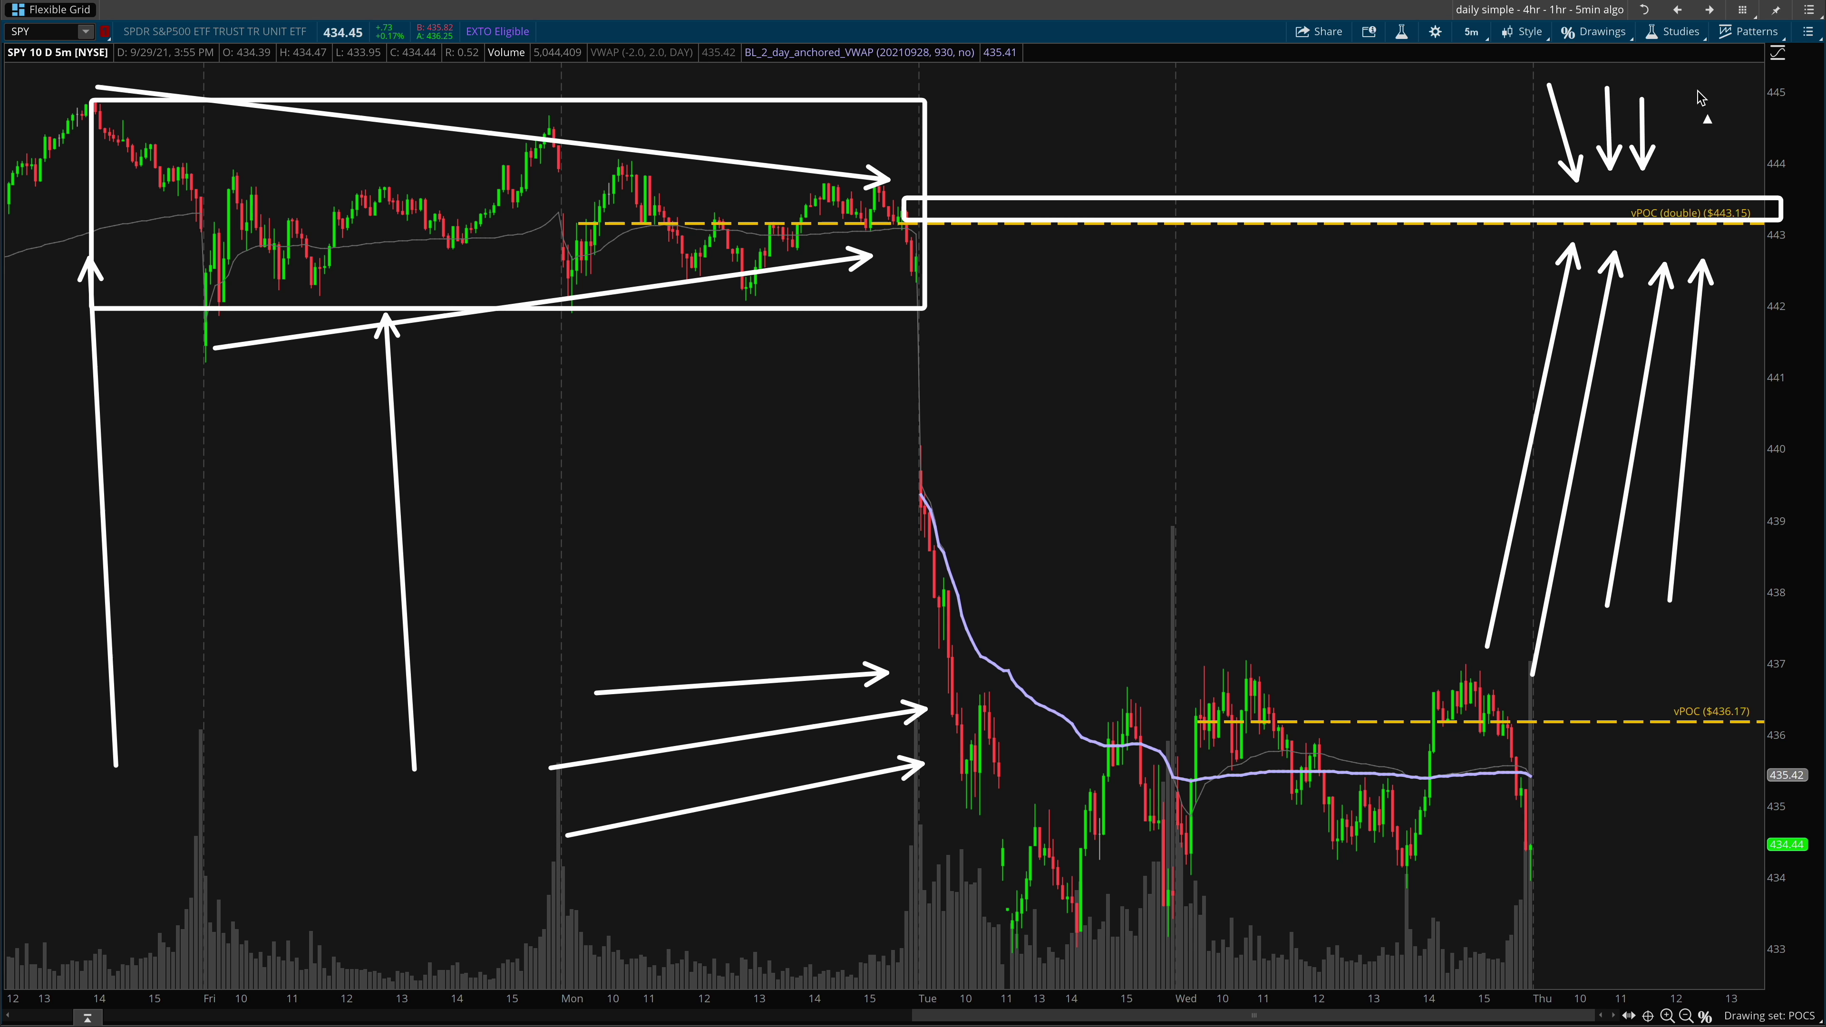
{"action": "left_click_drag", "start_coordinate": [1701, 88], "coordinate": [1690, 174]}
{"action": "key", "text": "e"}
- Sketch a projected path with arrows rising to $443.15 and reversing downward, plus another arrow rising past that level
{"action": "mouse_move", "coordinate": [1537, 703]}
{"action": "left_mouse_down"}
{"action": "mouse_move", "coordinate": [1593, 234]}
{"action": "mouse_move", "coordinate": [1657, 397]}
{"action": "left_mouse_up"}
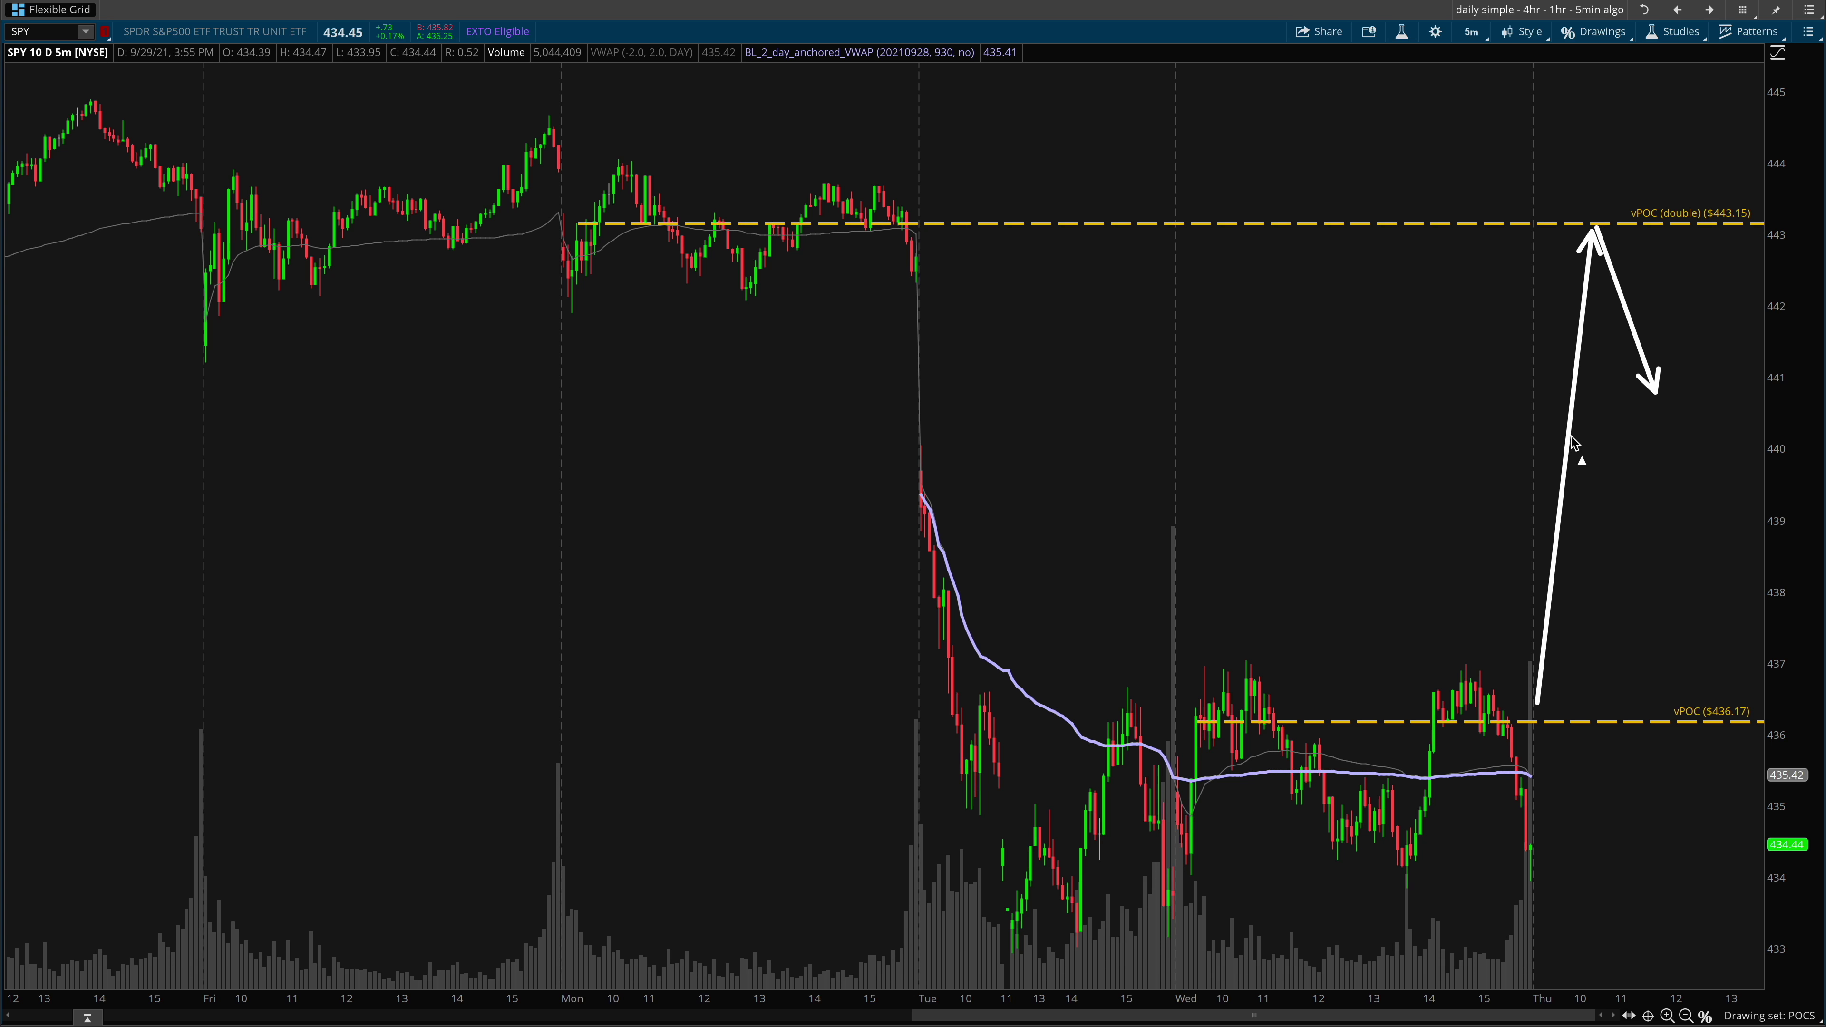
{"action": "mouse_move", "coordinate": [1557, 439]}
{"action": "left_mouse_down"}
{"action": "mouse_move", "coordinate": [1748, 436]}
{"action": "mouse_move", "coordinate": [1734, 345]}
{"action": "mouse_move", "coordinate": [1755, 144]}
{"action": "left_mouse_up"}
- Bring up the daily SPY chart for June through September and draw a downward arrow to the vPOC at $423.36
{"action": "right_click", "coordinate": [1651, 288]}
{"action": "left_click", "coordinate": [1568, 402]}
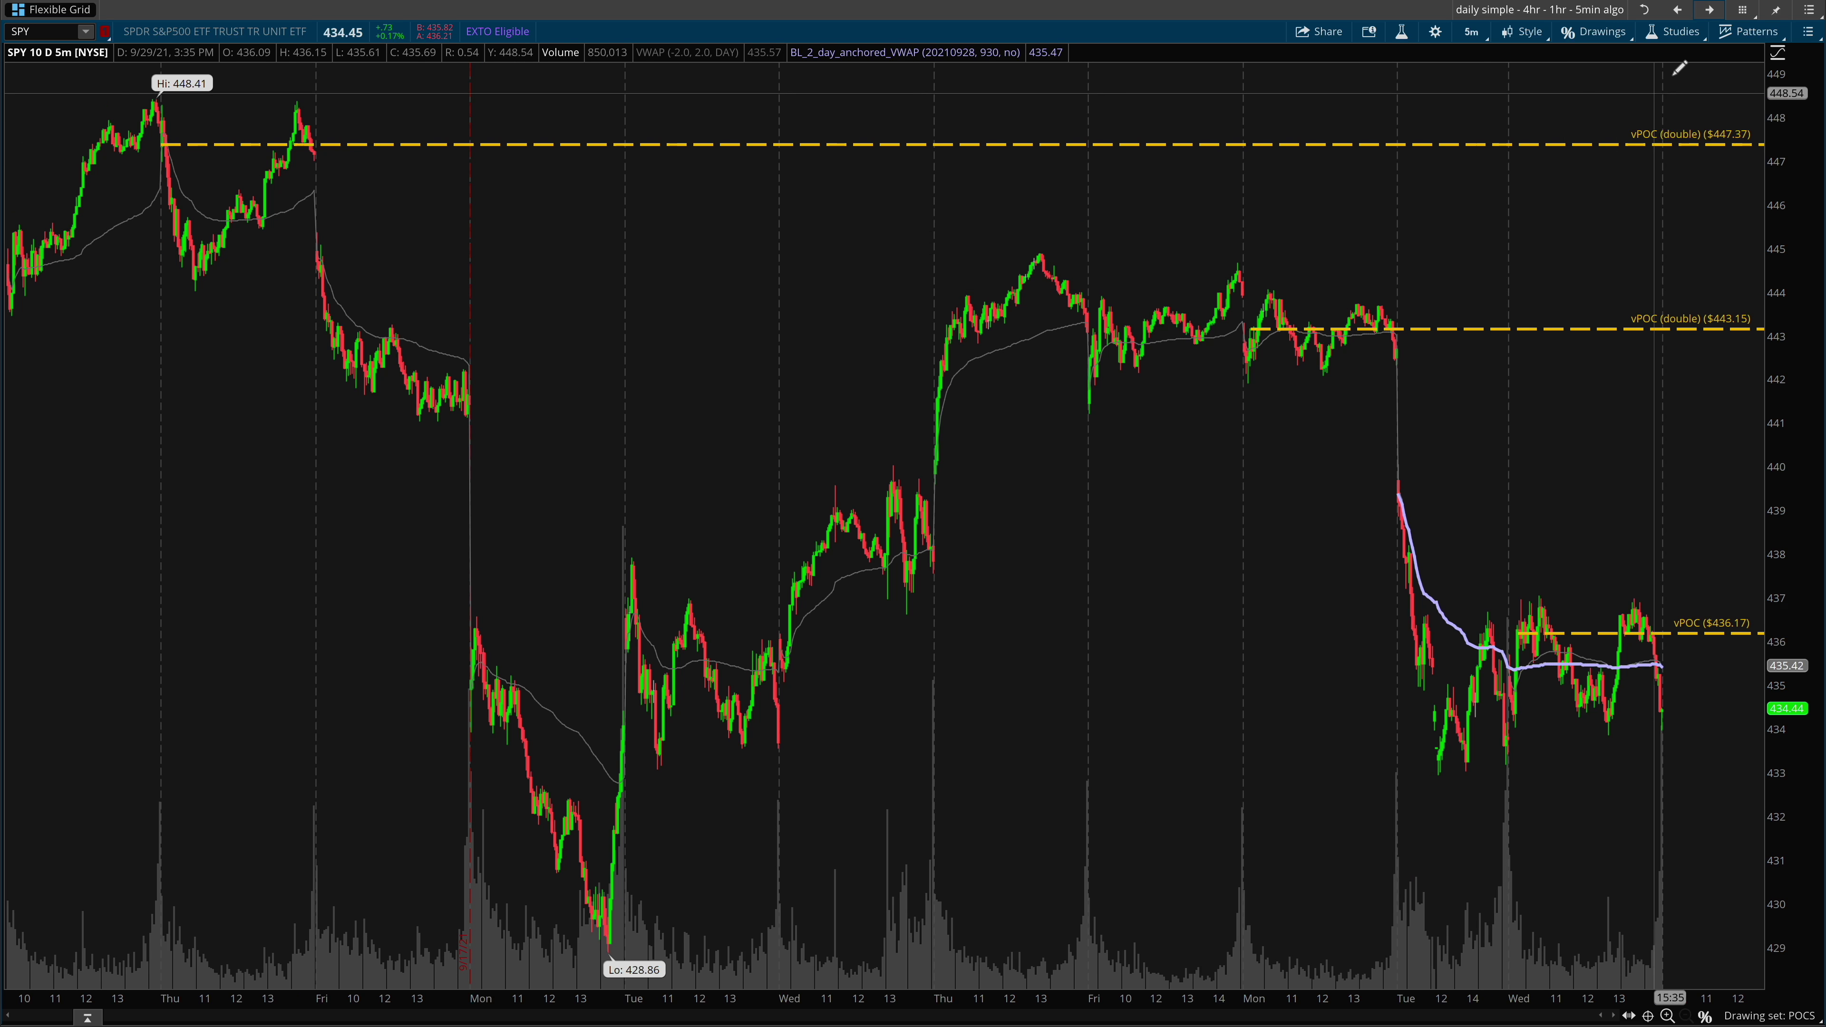
{"action": "left_click", "coordinate": [1710, 10]}
{"action": "left_click_drag", "start_coordinate": [1476, 503], "coordinate": [1508, 503]}
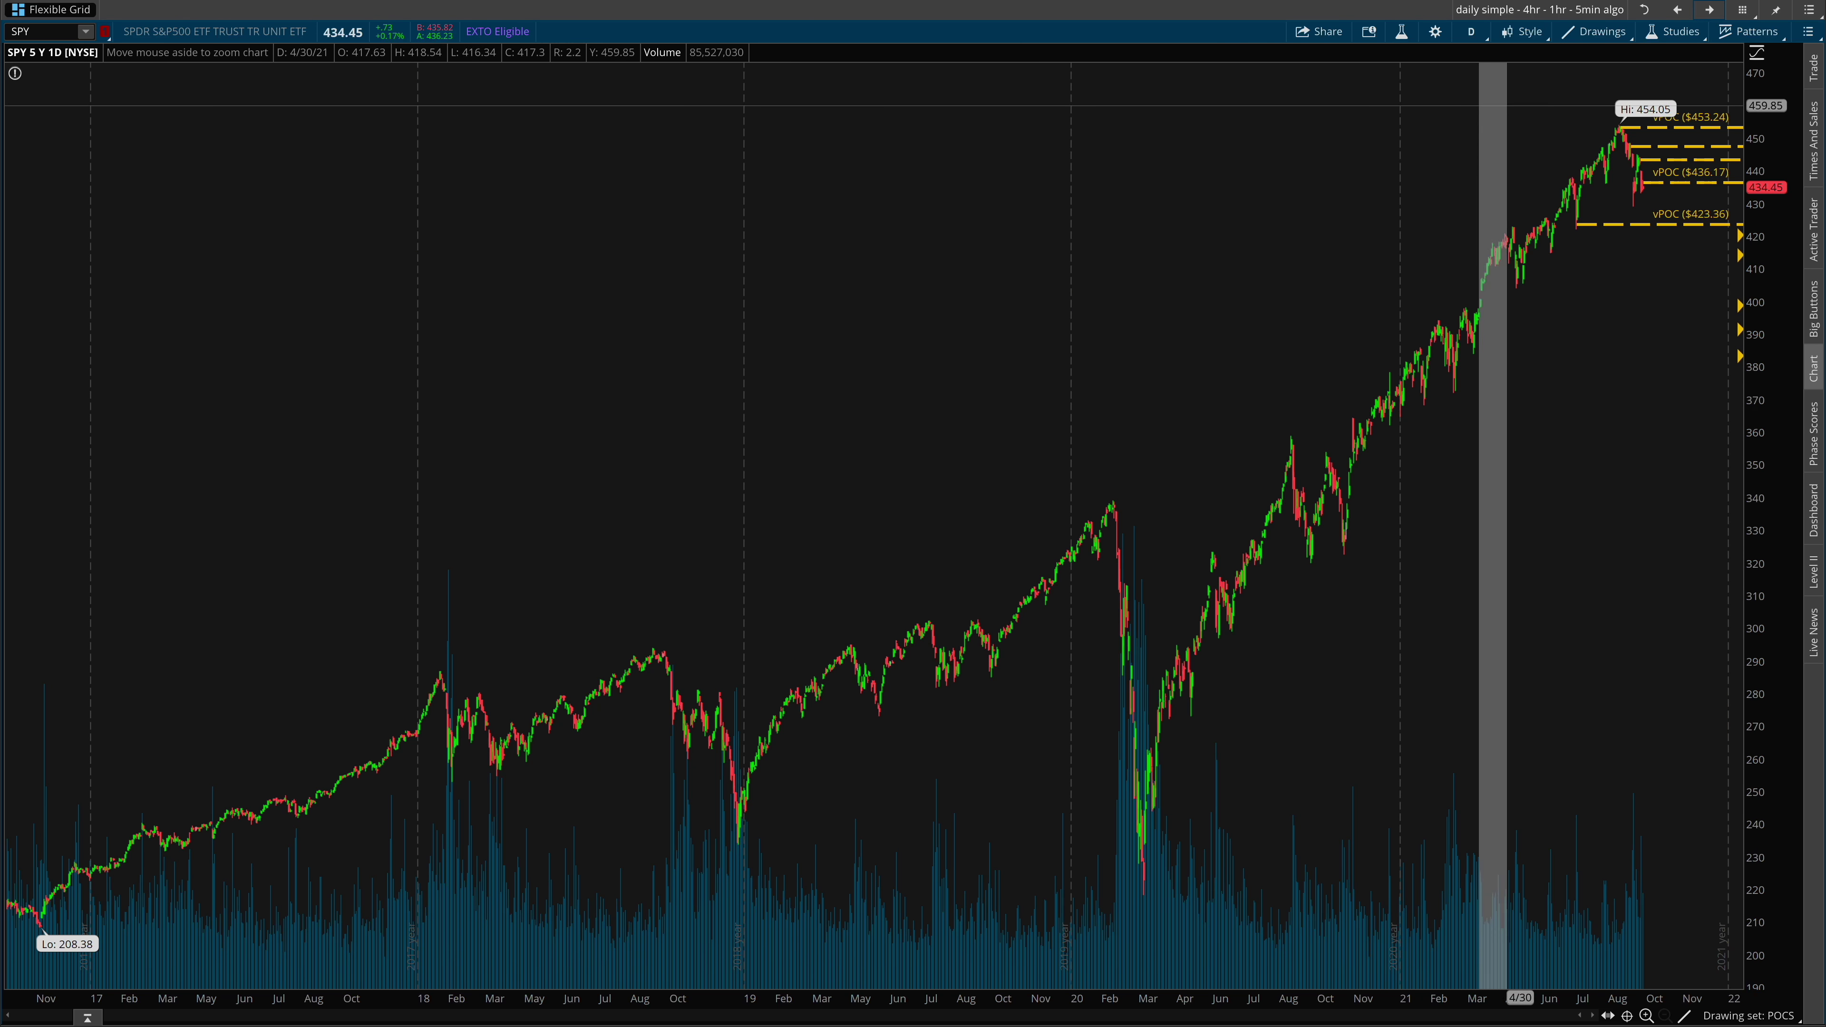
{"action": "left_click_drag", "start_coordinate": [396, 346], "coordinate": [1409, 360]}
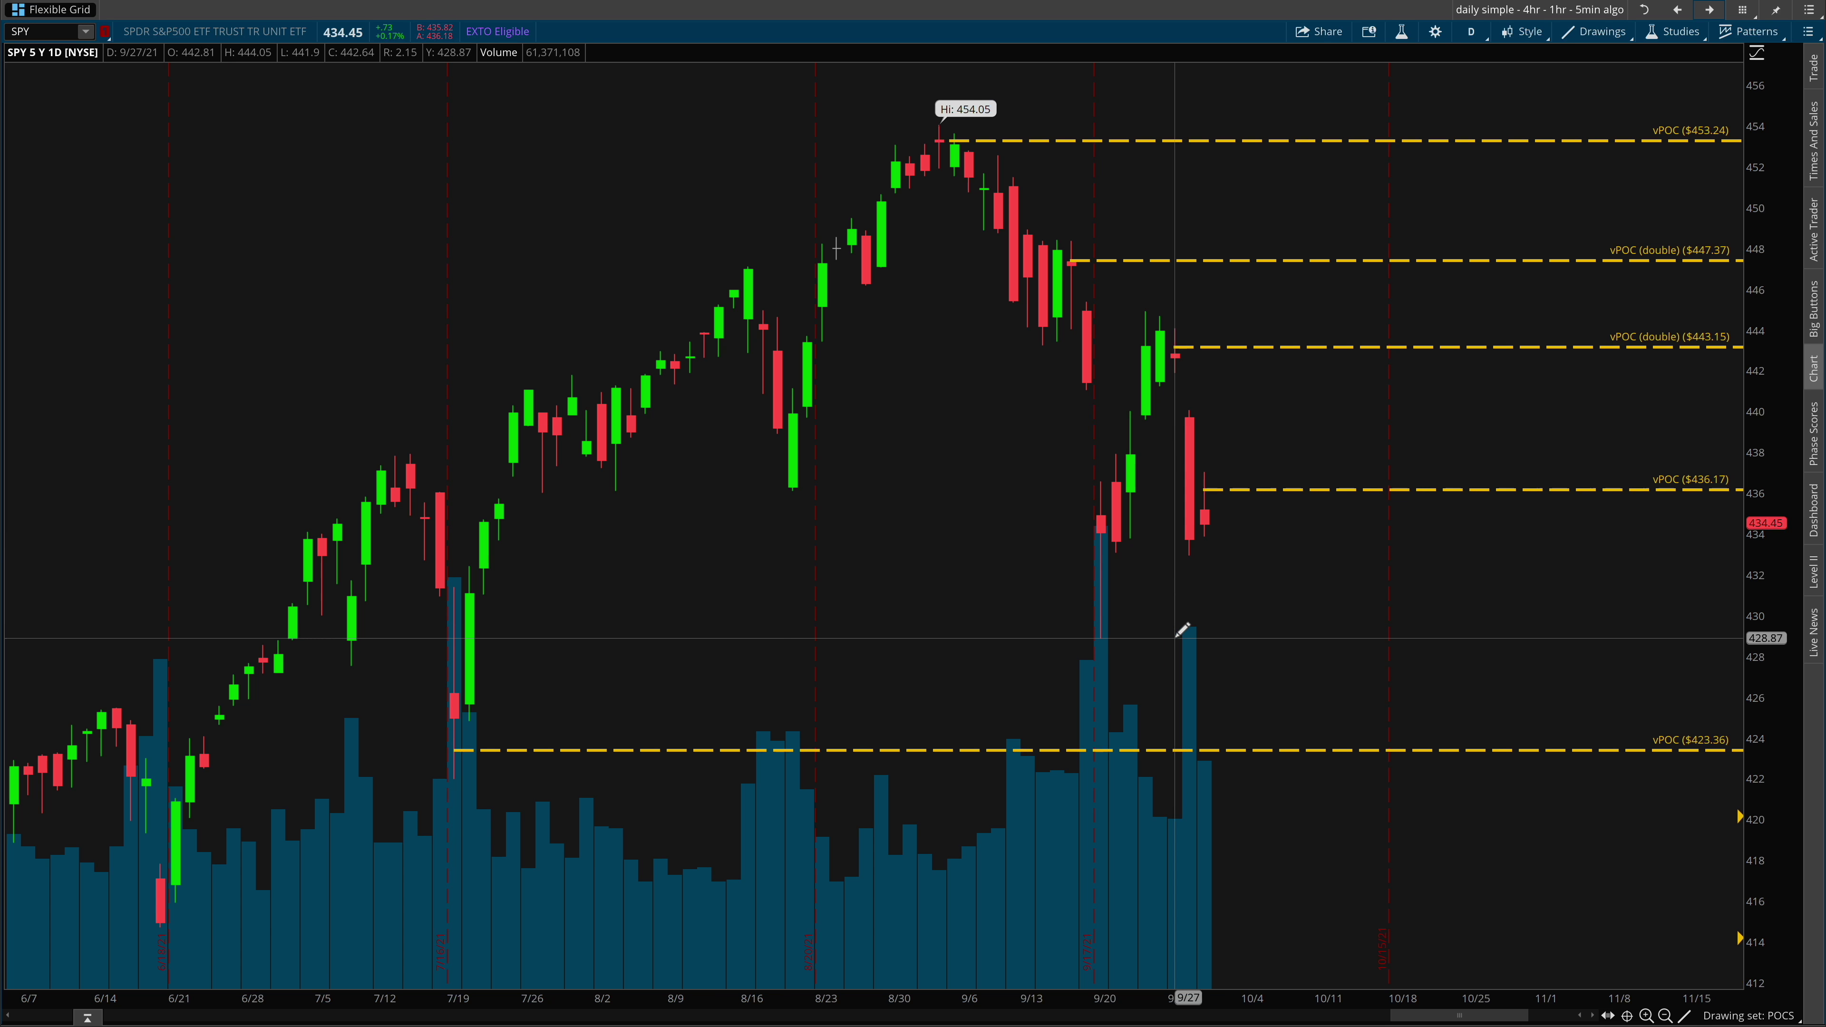
{"action": "mouse_move", "coordinate": [975, 492]}
{"action": "left_mouse_down"}
{"action": "mouse_move", "coordinate": [890, 569]}
{"action": "mouse_move", "coordinate": [485, 734]}
{"action": "mouse_move", "coordinate": [968, 735]}
{"action": "left_mouse_up"}
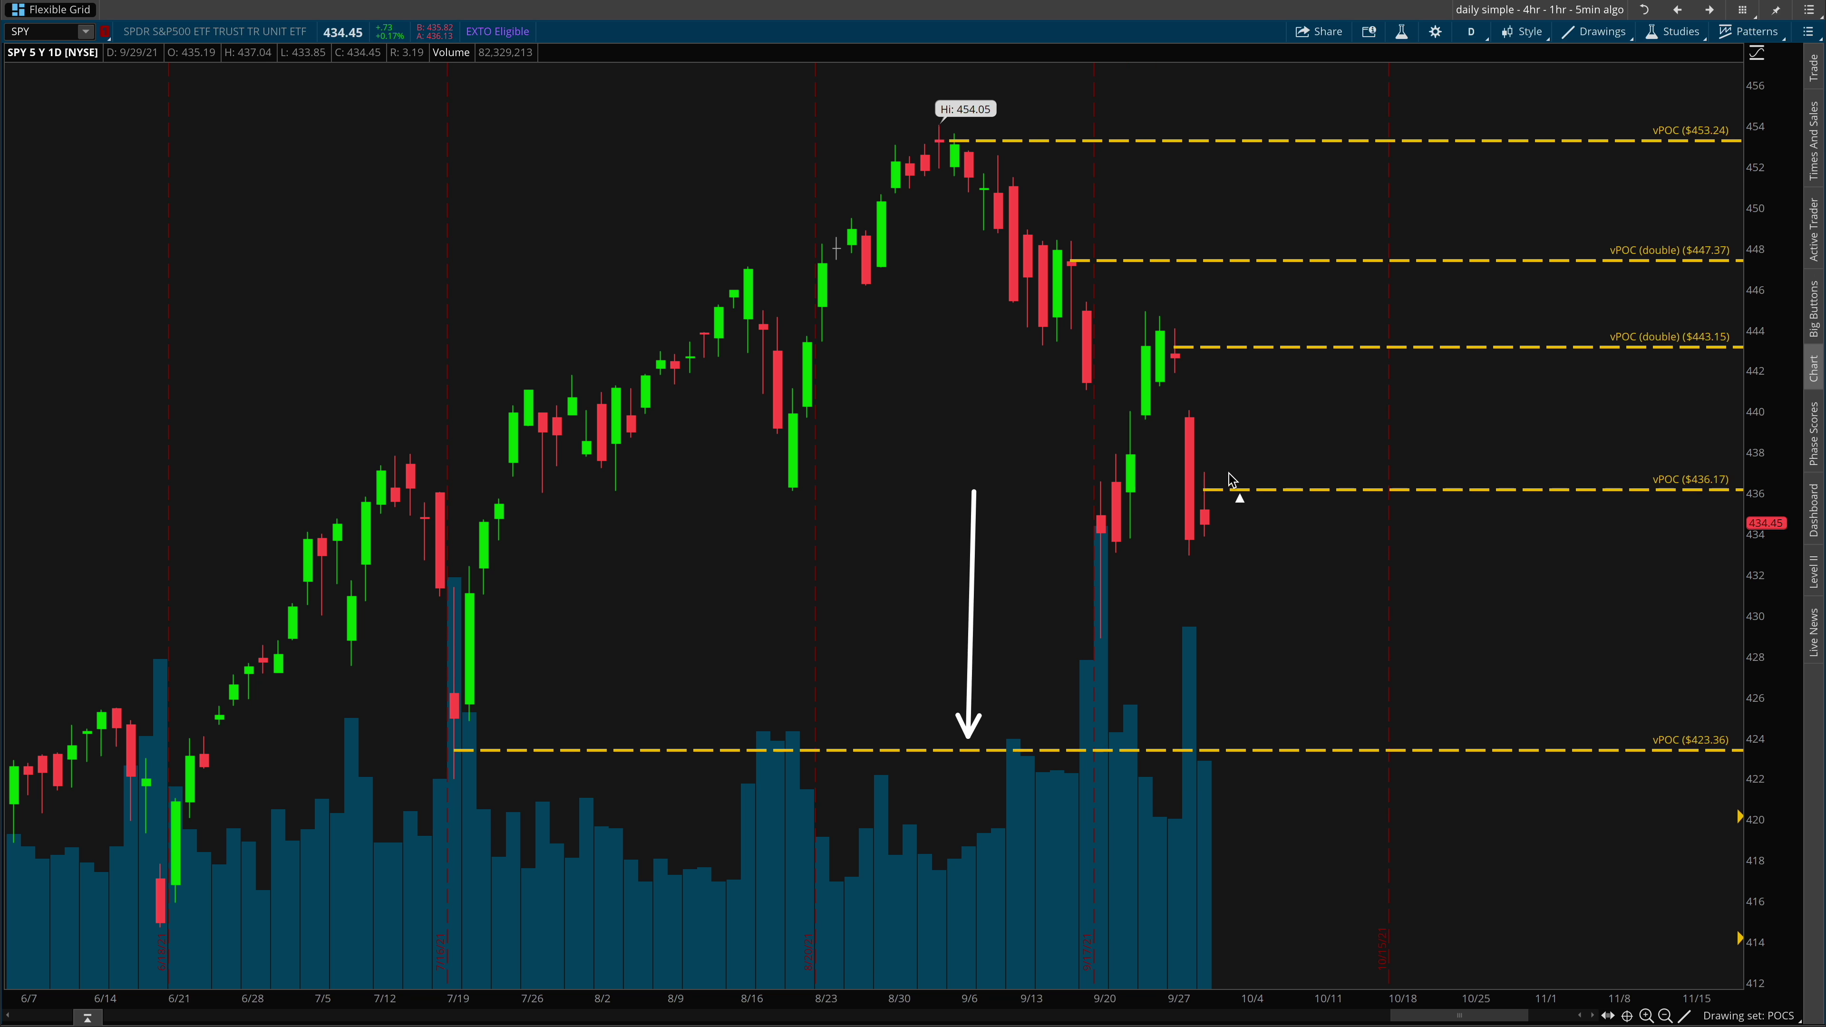
- Clear the previous arrow and box the July 19 low where the $423.36 vPOC line begins on the daily SPY chart
{"action": "left_click_drag", "start_coordinate": [1221, 475], "coordinate": [1273, 352]}
{"action": "scroll", "coordinate": [529, 640], "scroll_direction": "up", "scroll_amount": 5}
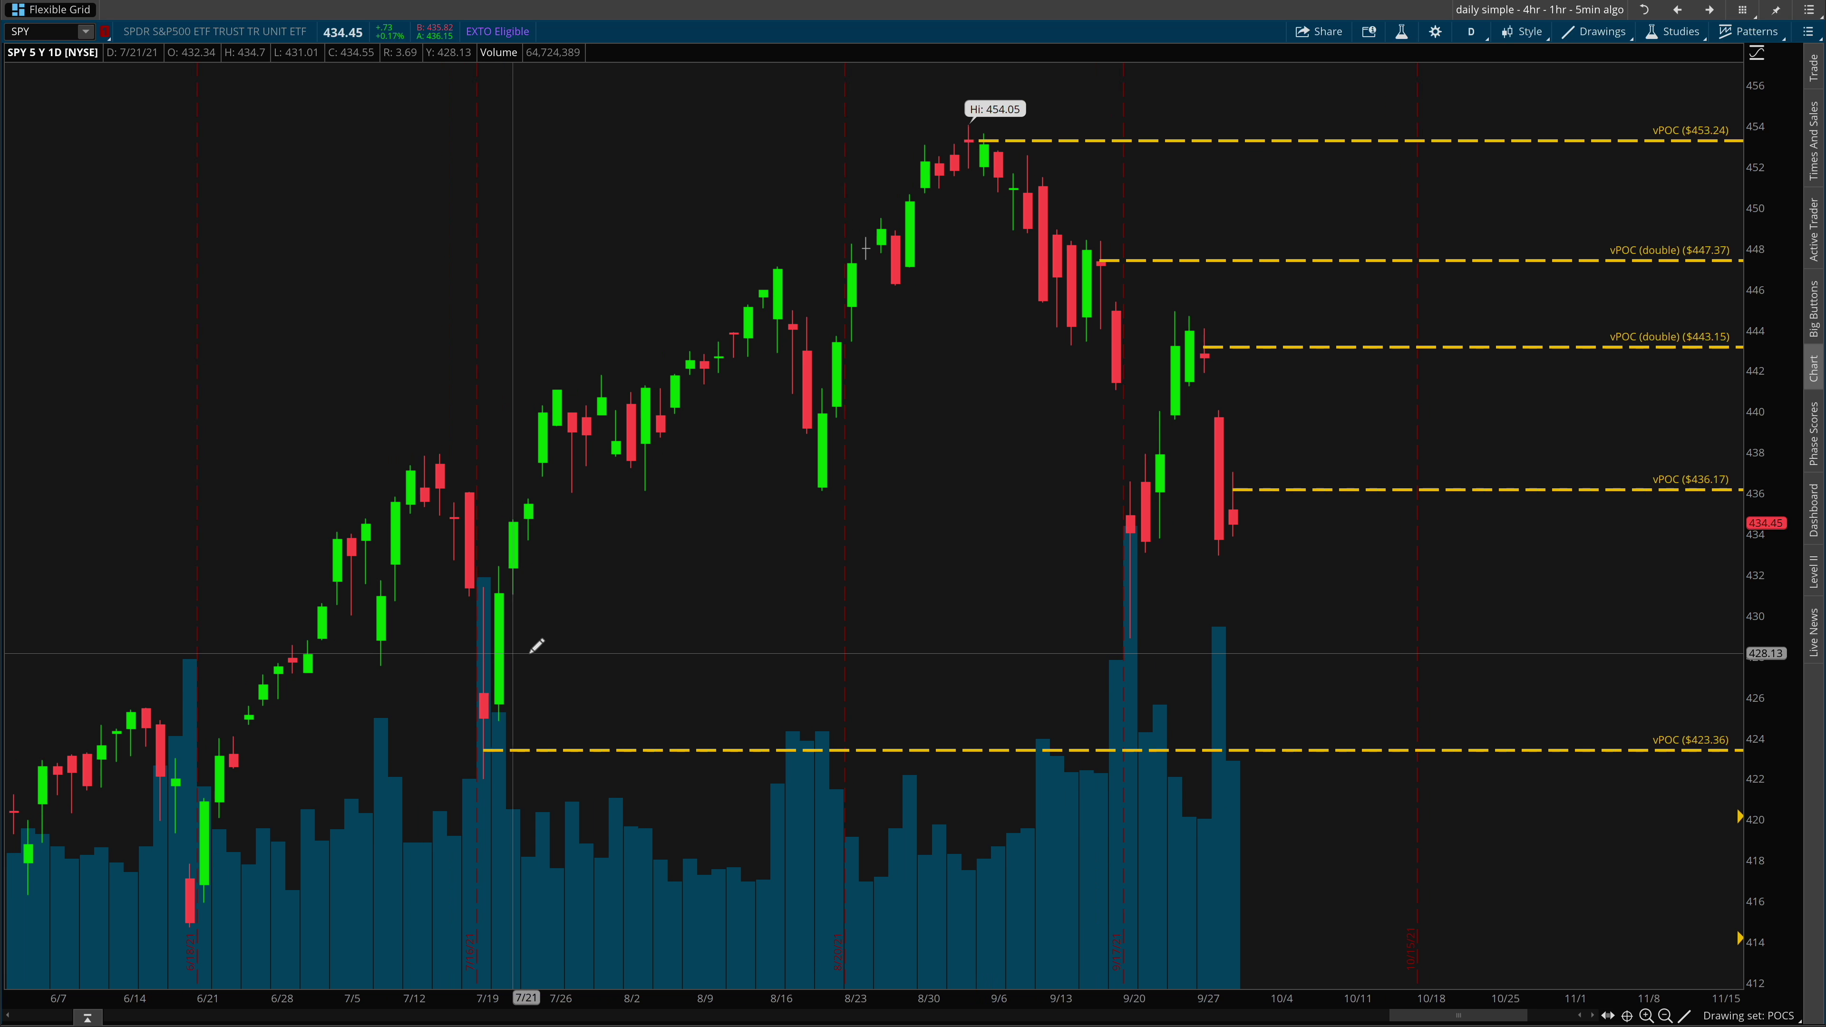
{"action": "key", "text": "Escape"}
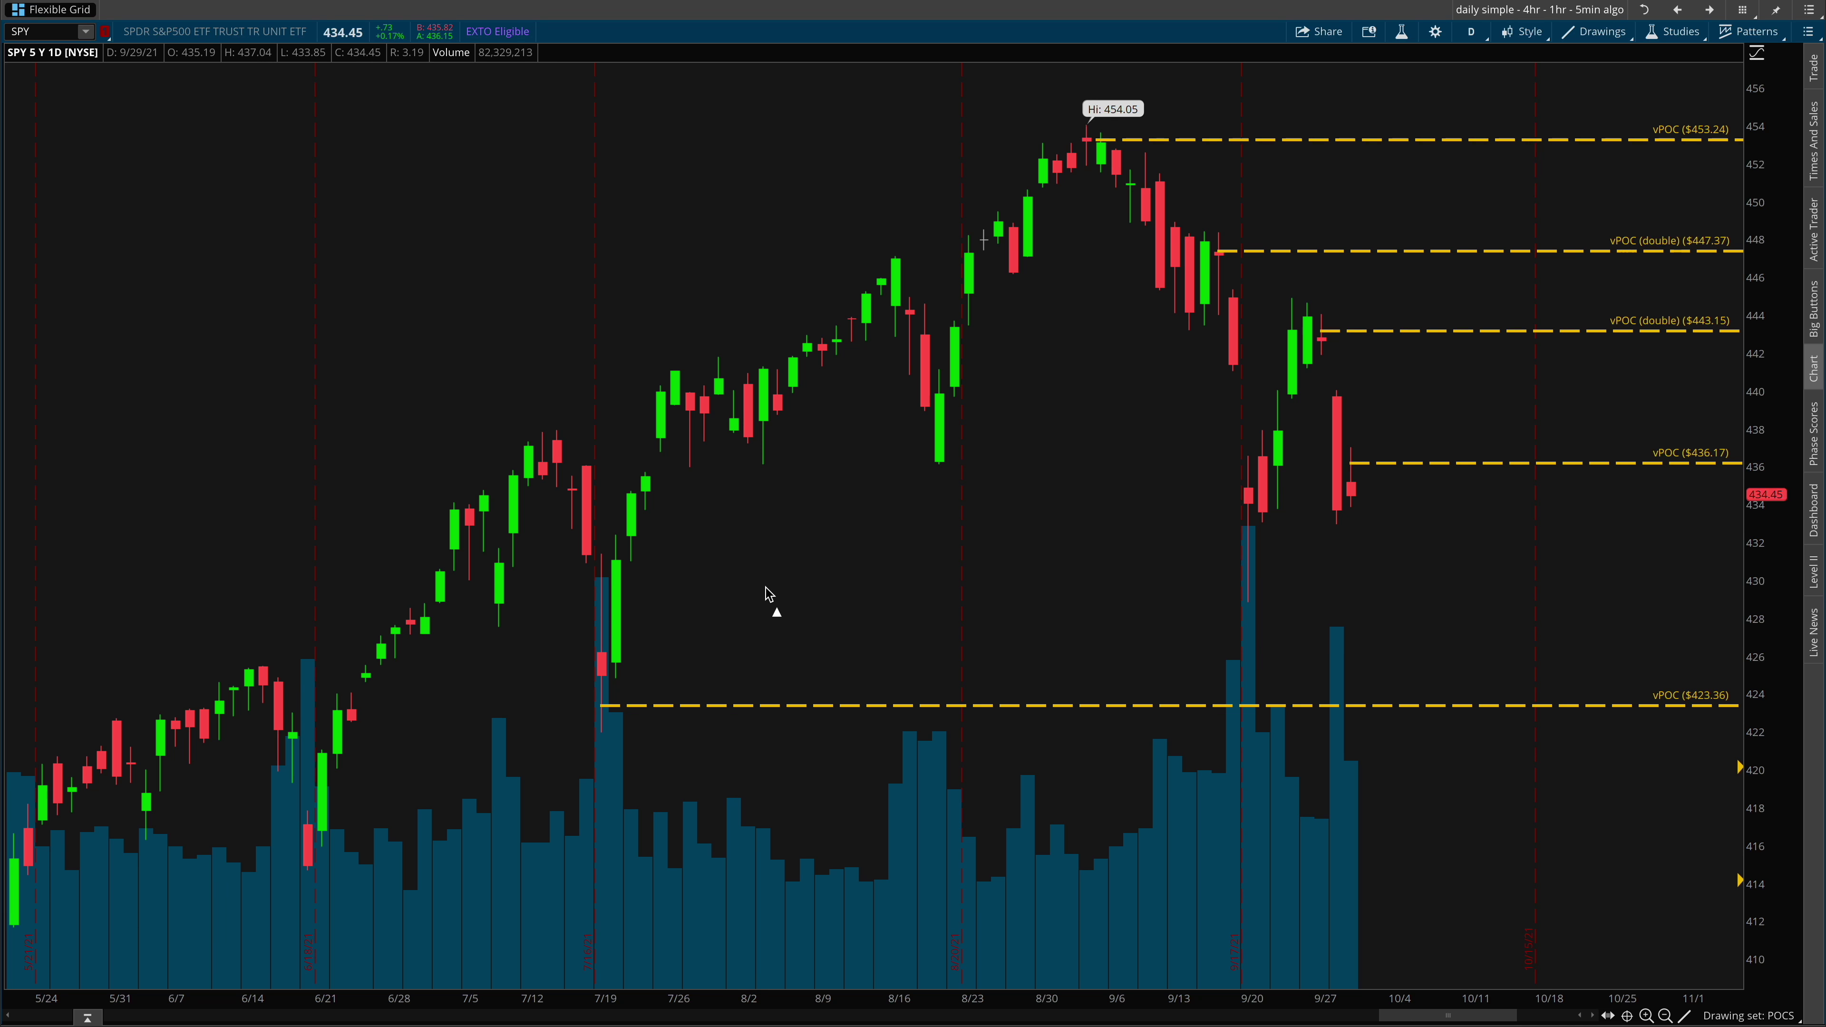
{"action": "left_click_drag", "start_coordinate": [588, 649], "coordinate": [645, 745]}
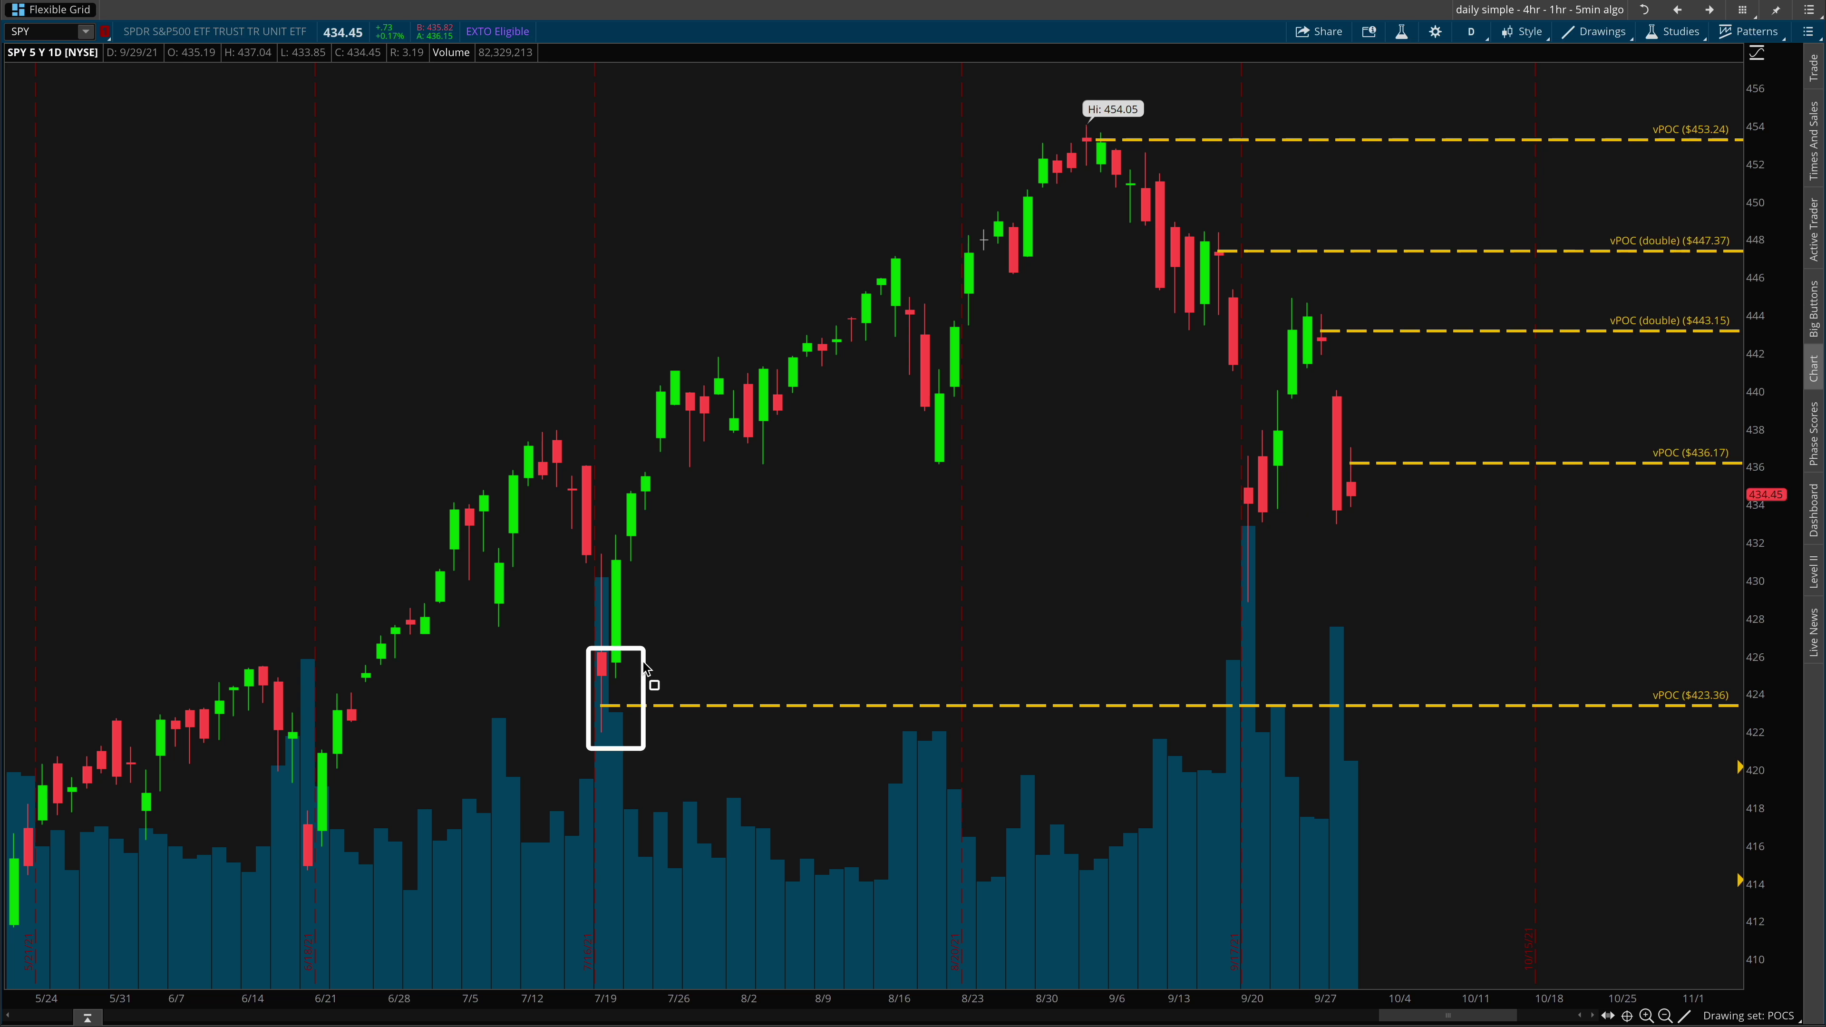
- Draw an arrow rising from the box to about 441, a horizontal arrow near 438, and five arrows pointing at the box
{"action": "left_click_drag", "start_coordinate": [629, 640], "coordinate": [678, 372]}
{"action": "left_click_drag", "start_coordinate": [486, 445], "coordinate": [697, 434]}
{"action": "left_click_drag", "start_coordinate": [396, 764], "coordinate": [589, 677]}
{"action": "left_click_drag", "start_coordinate": [431, 837], "coordinate": [562, 724]}
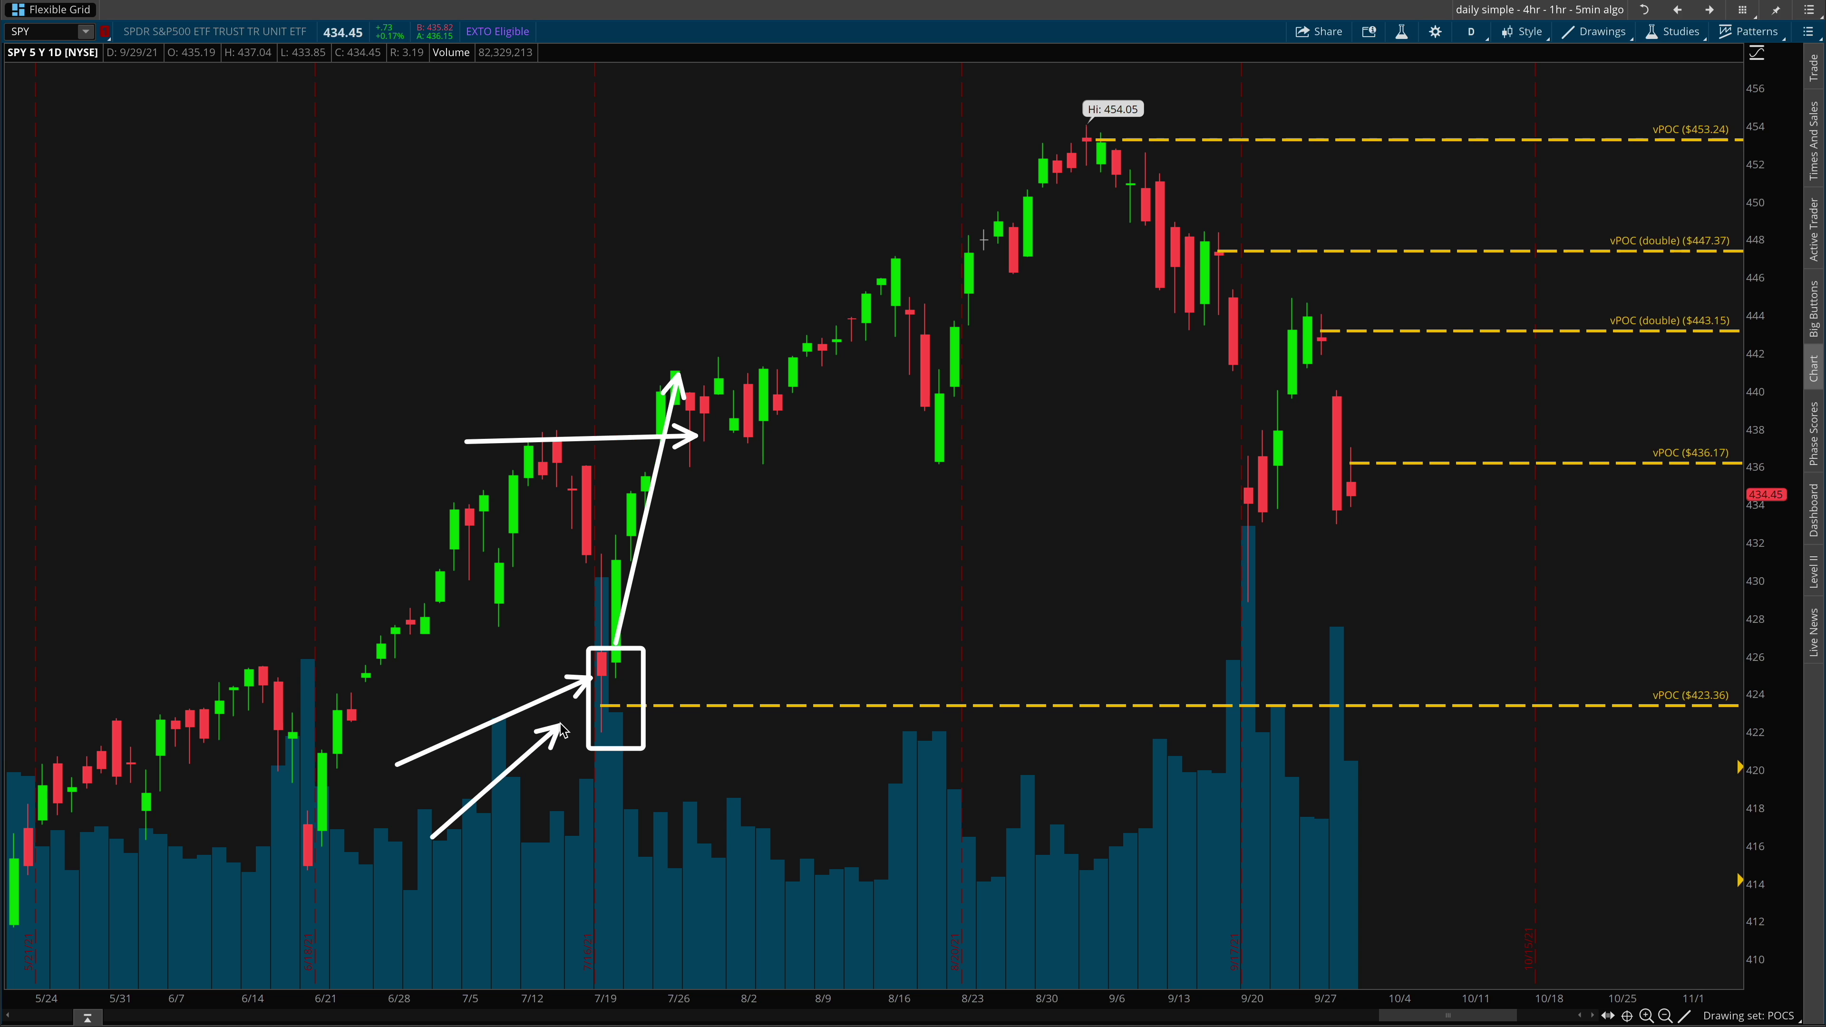
{"action": "left_click_drag", "start_coordinate": [590, 791], "coordinate": [606, 732]}
{"action": "left_click_drag", "start_coordinate": [771, 832], "coordinate": [647, 745]}
{"action": "left_click_drag", "start_coordinate": [911, 836], "coordinate": [659, 719]}
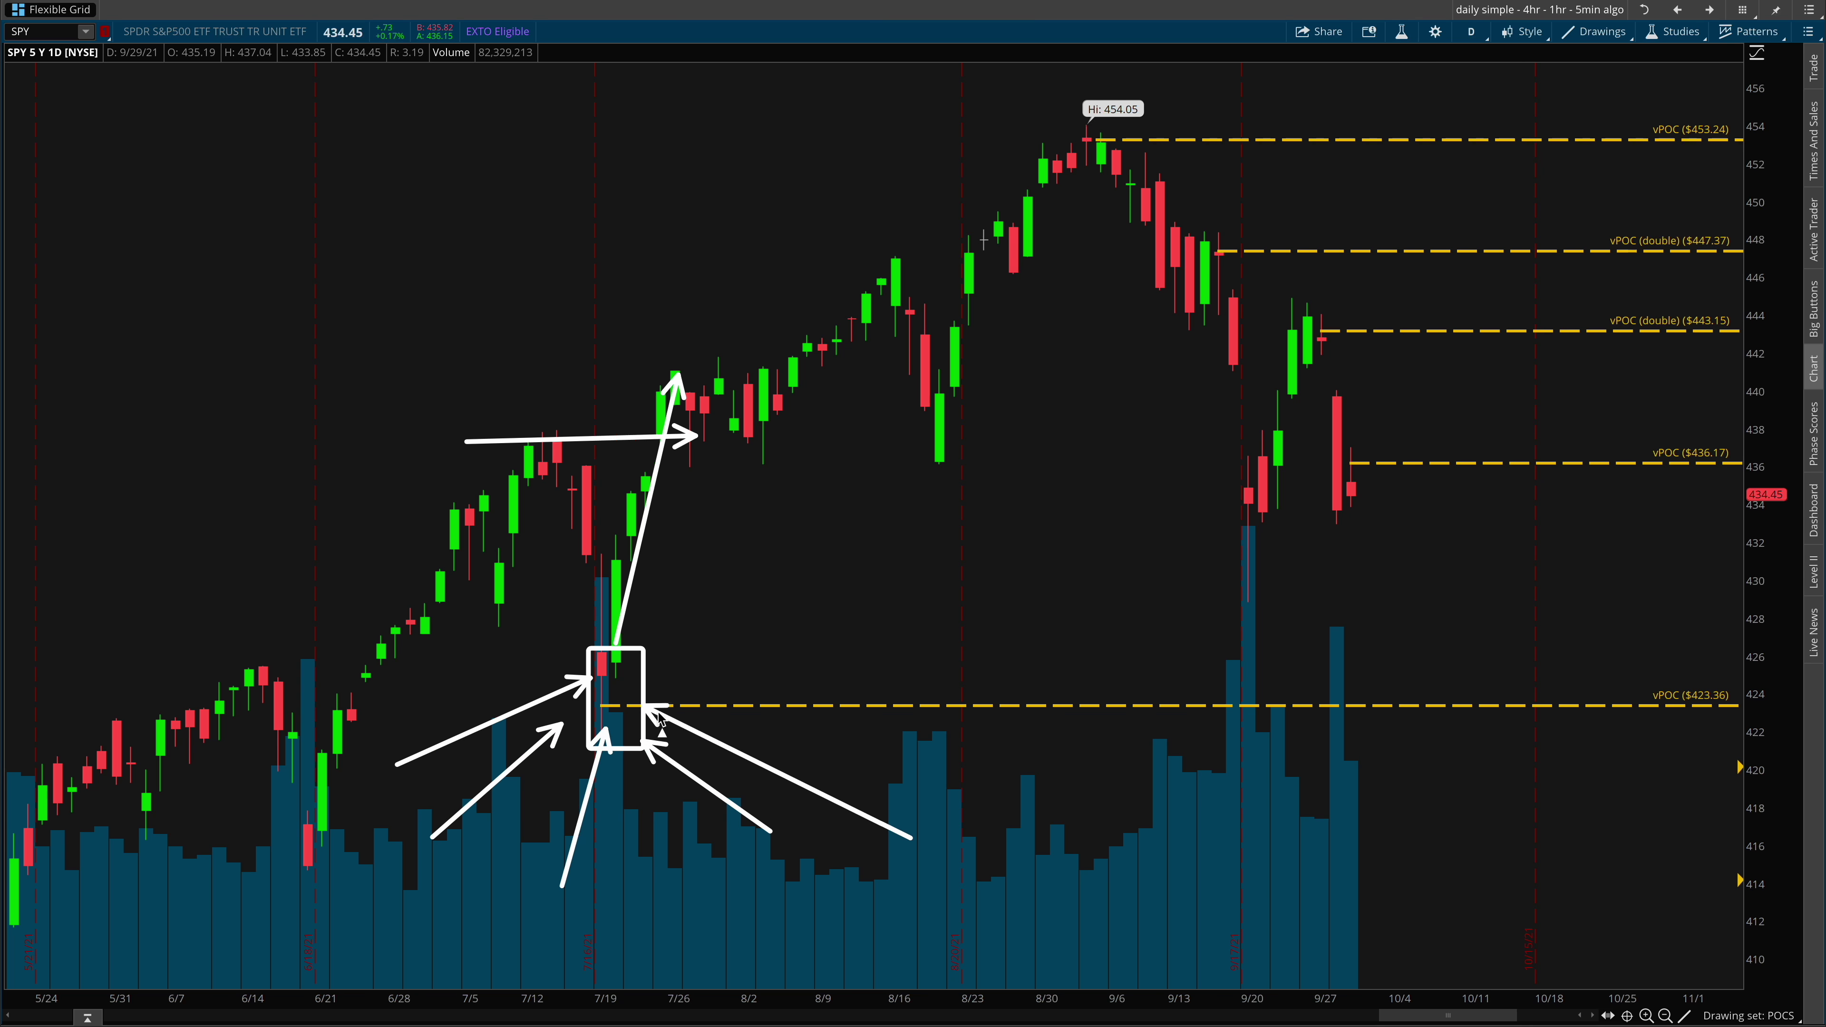
- Trace SPY's rally to 454.05 and projected fall toward $423.36 with arrows, point more arrows at the box and vPOC line, and clear all annotations
{"action": "mouse_move", "coordinate": [314, 643]}
{"action": "left_mouse_down"}
{"action": "mouse_move", "coordinate": [612, 654]}
{"action": "mouse_move", "coordinate": [708, 386]}
{"action": "mouse_move", "coordinate": [1084, 133]}
{"action": "mouse_move", "coordinate": [1338, 505]}
{"action": "mouse_move", "coordinate": [1416, 698]}
{"action": "left_mouse_up"}
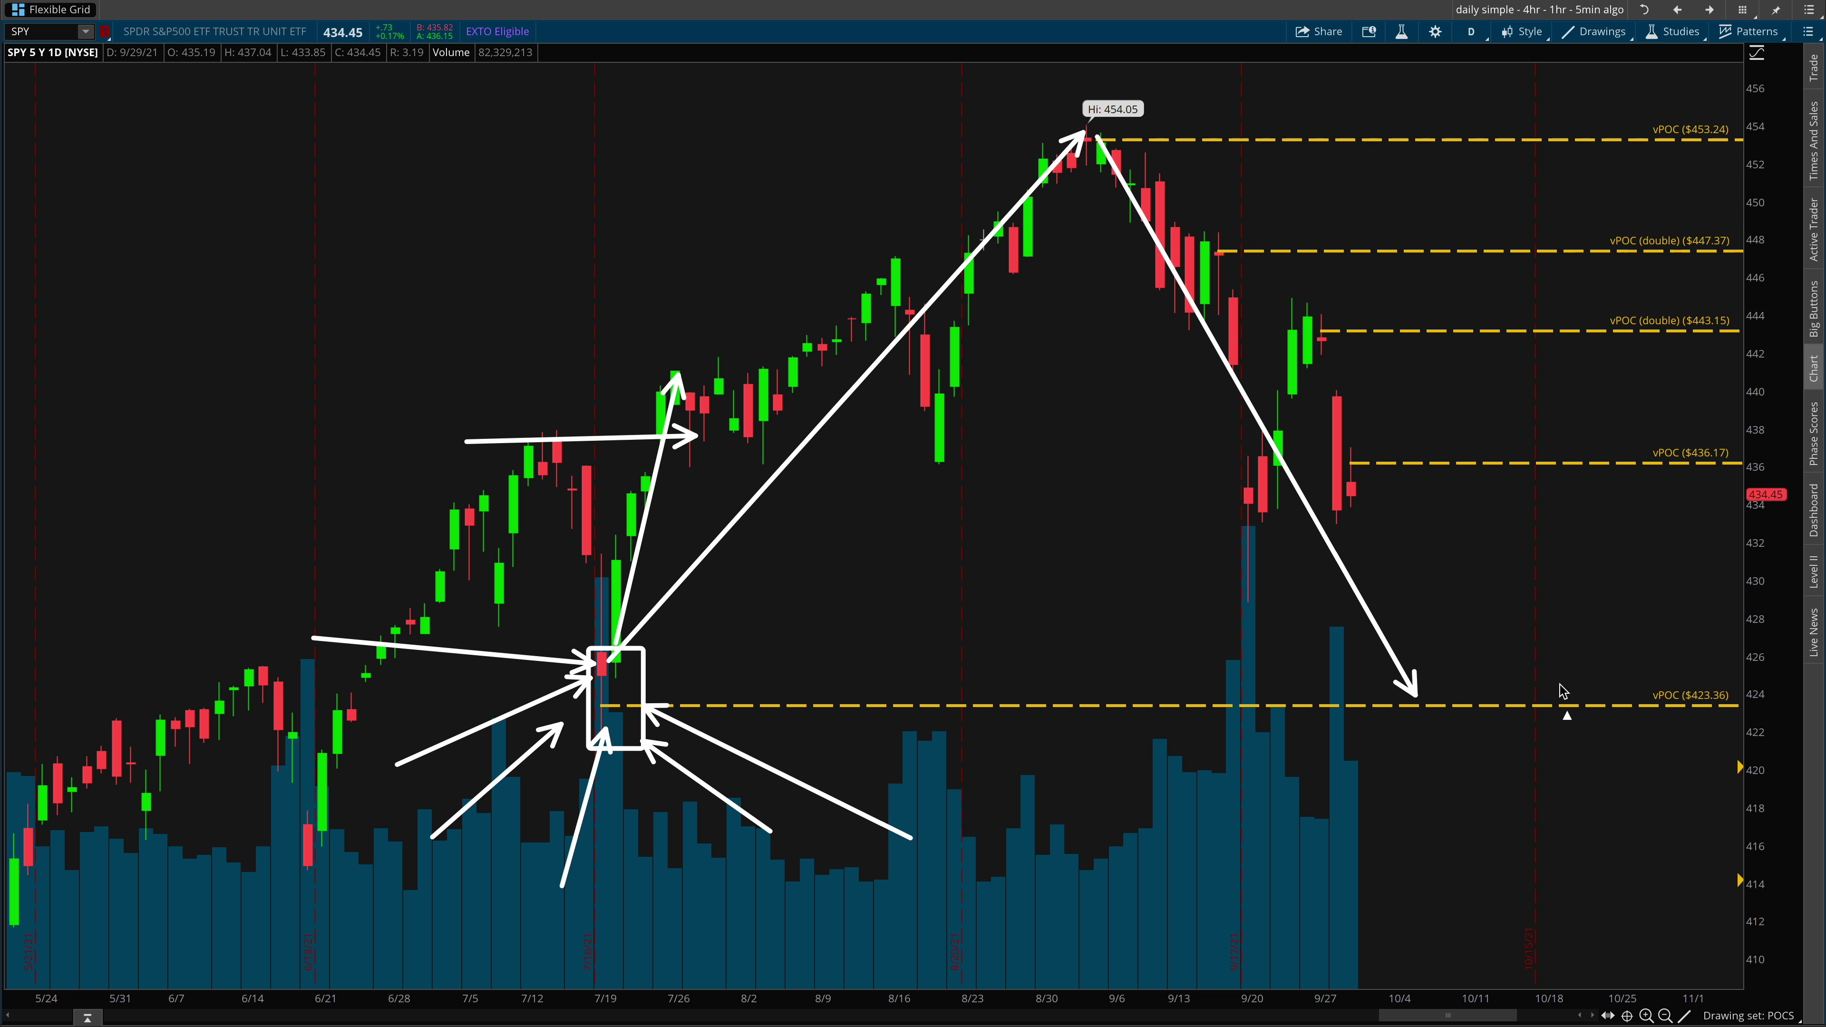
{"action": "mouse_move", "coordinate": [1064, 515]}
{"action": "left_mouse_down"}
{"action": "mouse_move", "coordinate": [694, 638]}
{"action": "mouse_move", "coordinate": [636, 685]}
{"action": "left_mouse_up"}
{"action": "left_click_drag", "start_coordinate": [1415, 549], "coordinate": [1462, 693]}
{"action": "left_click_drag", "start_coordinate": [1520, 803], "coordinate": [1644, 712]}
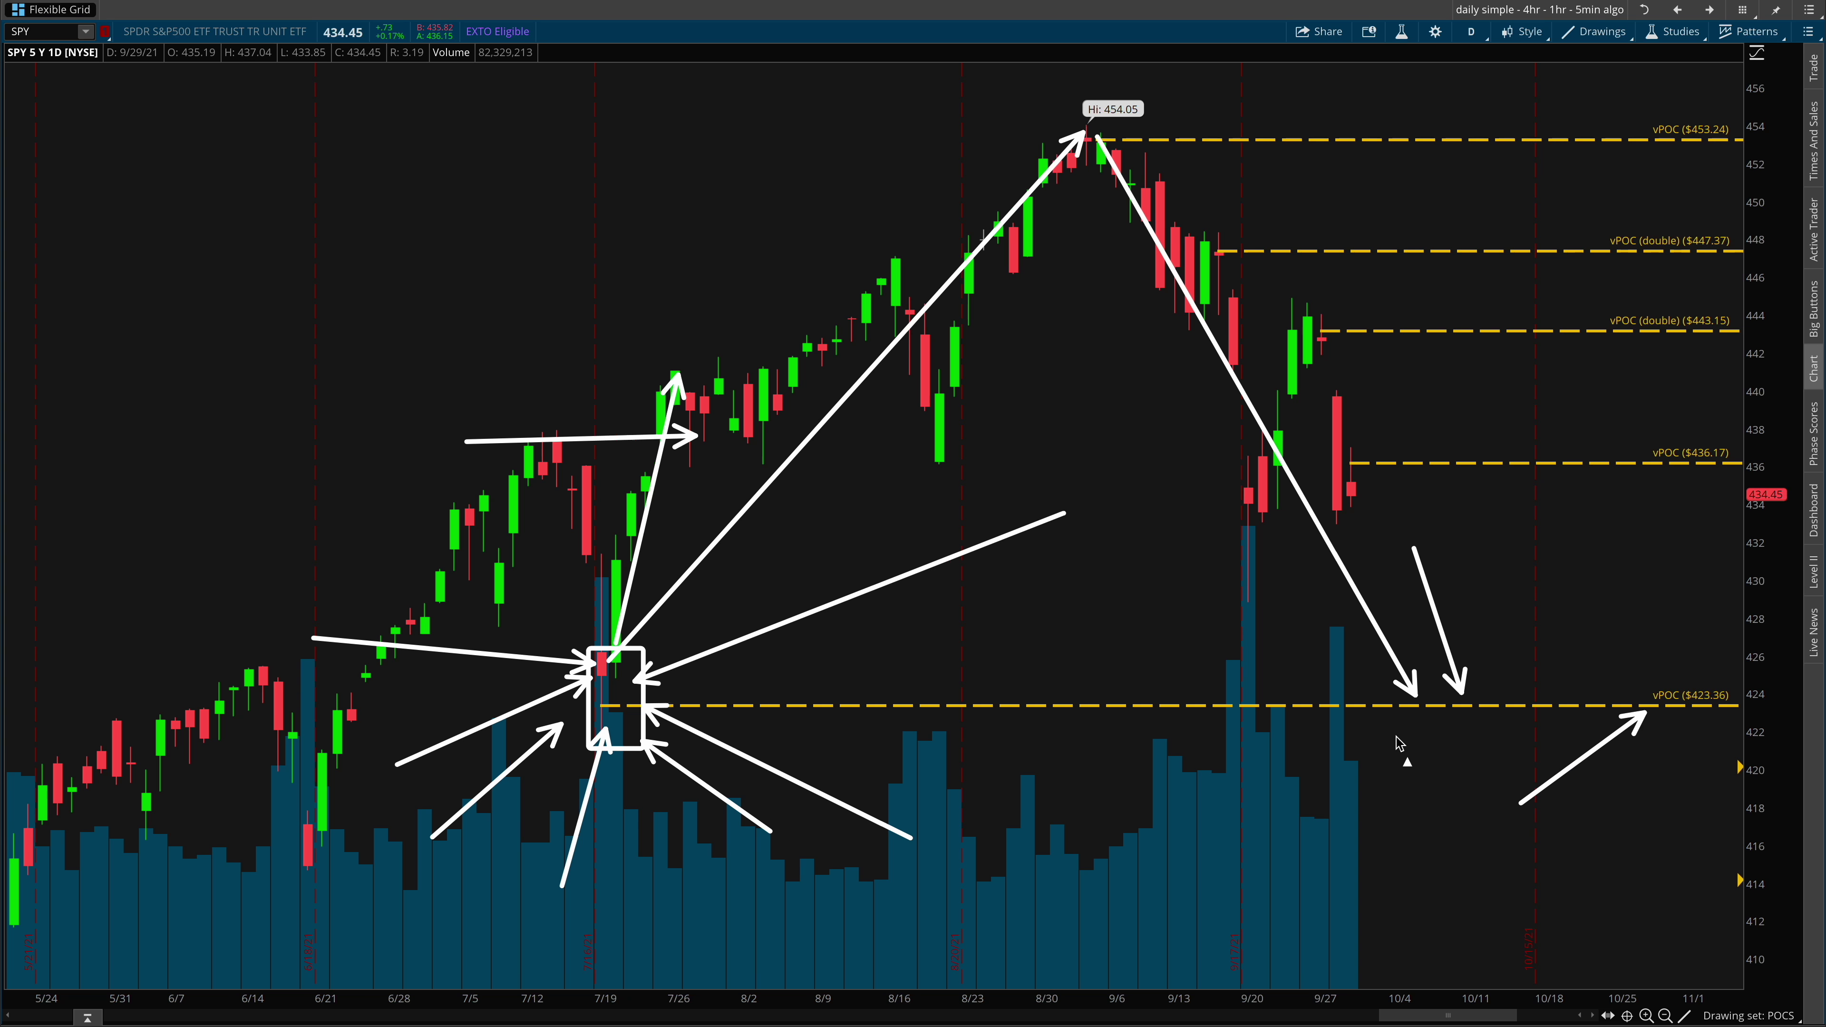
{"action": "key", "text": "Escape"}
- Load QQQ and display its 30-minute chart with daily volume profiles
{"action": "type", "text": "QQQ"}
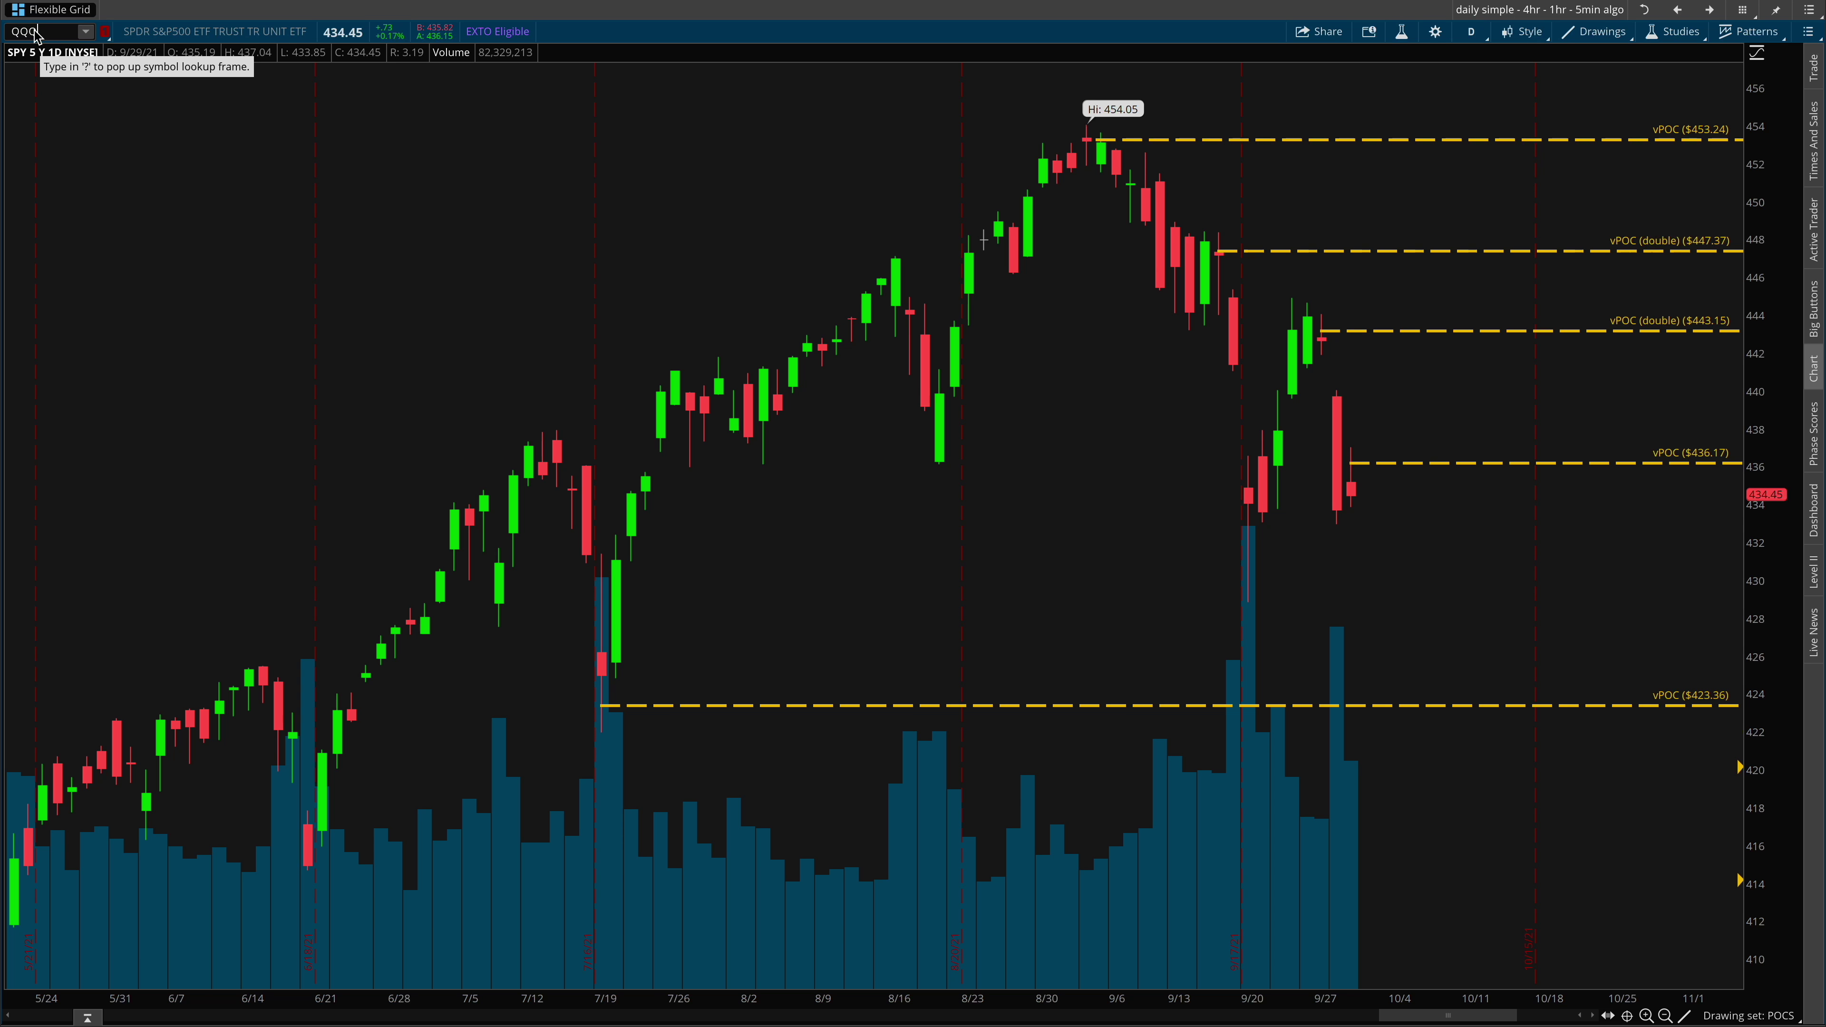
{"action": "key", "text": "Return"}
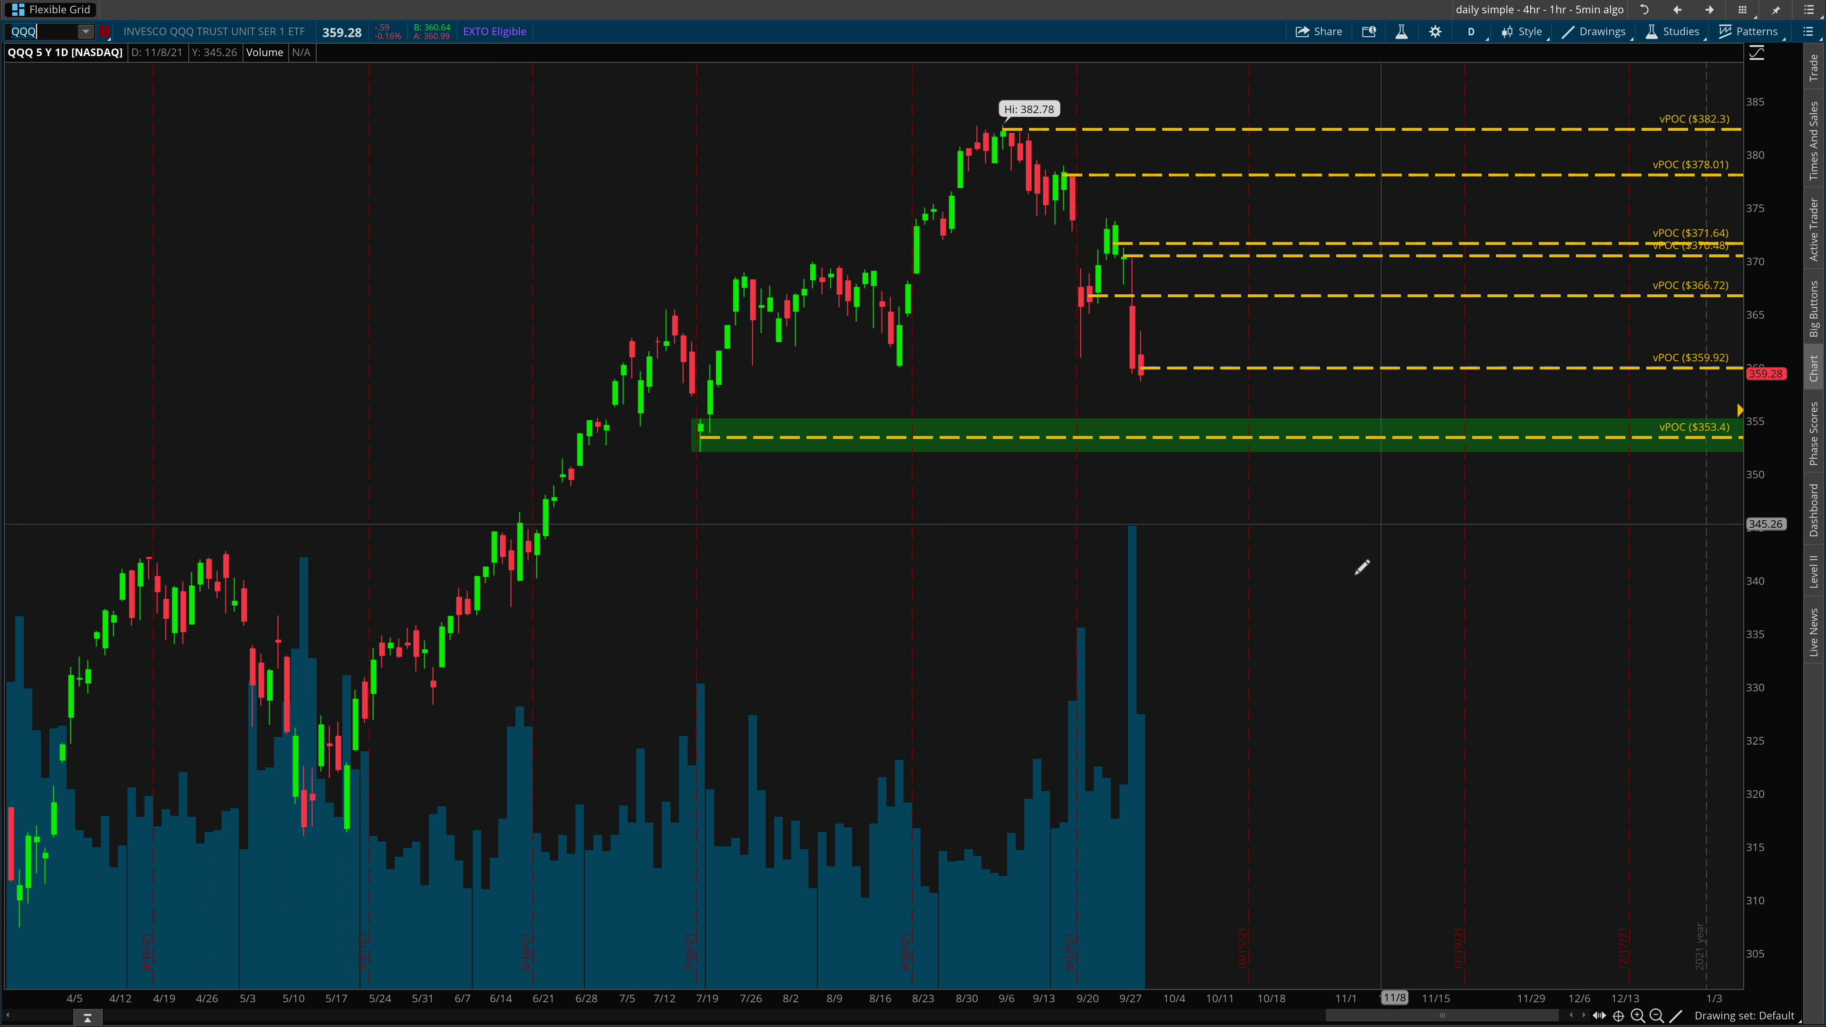
{"action": "left_click", "coordinate": [1709, 10]}
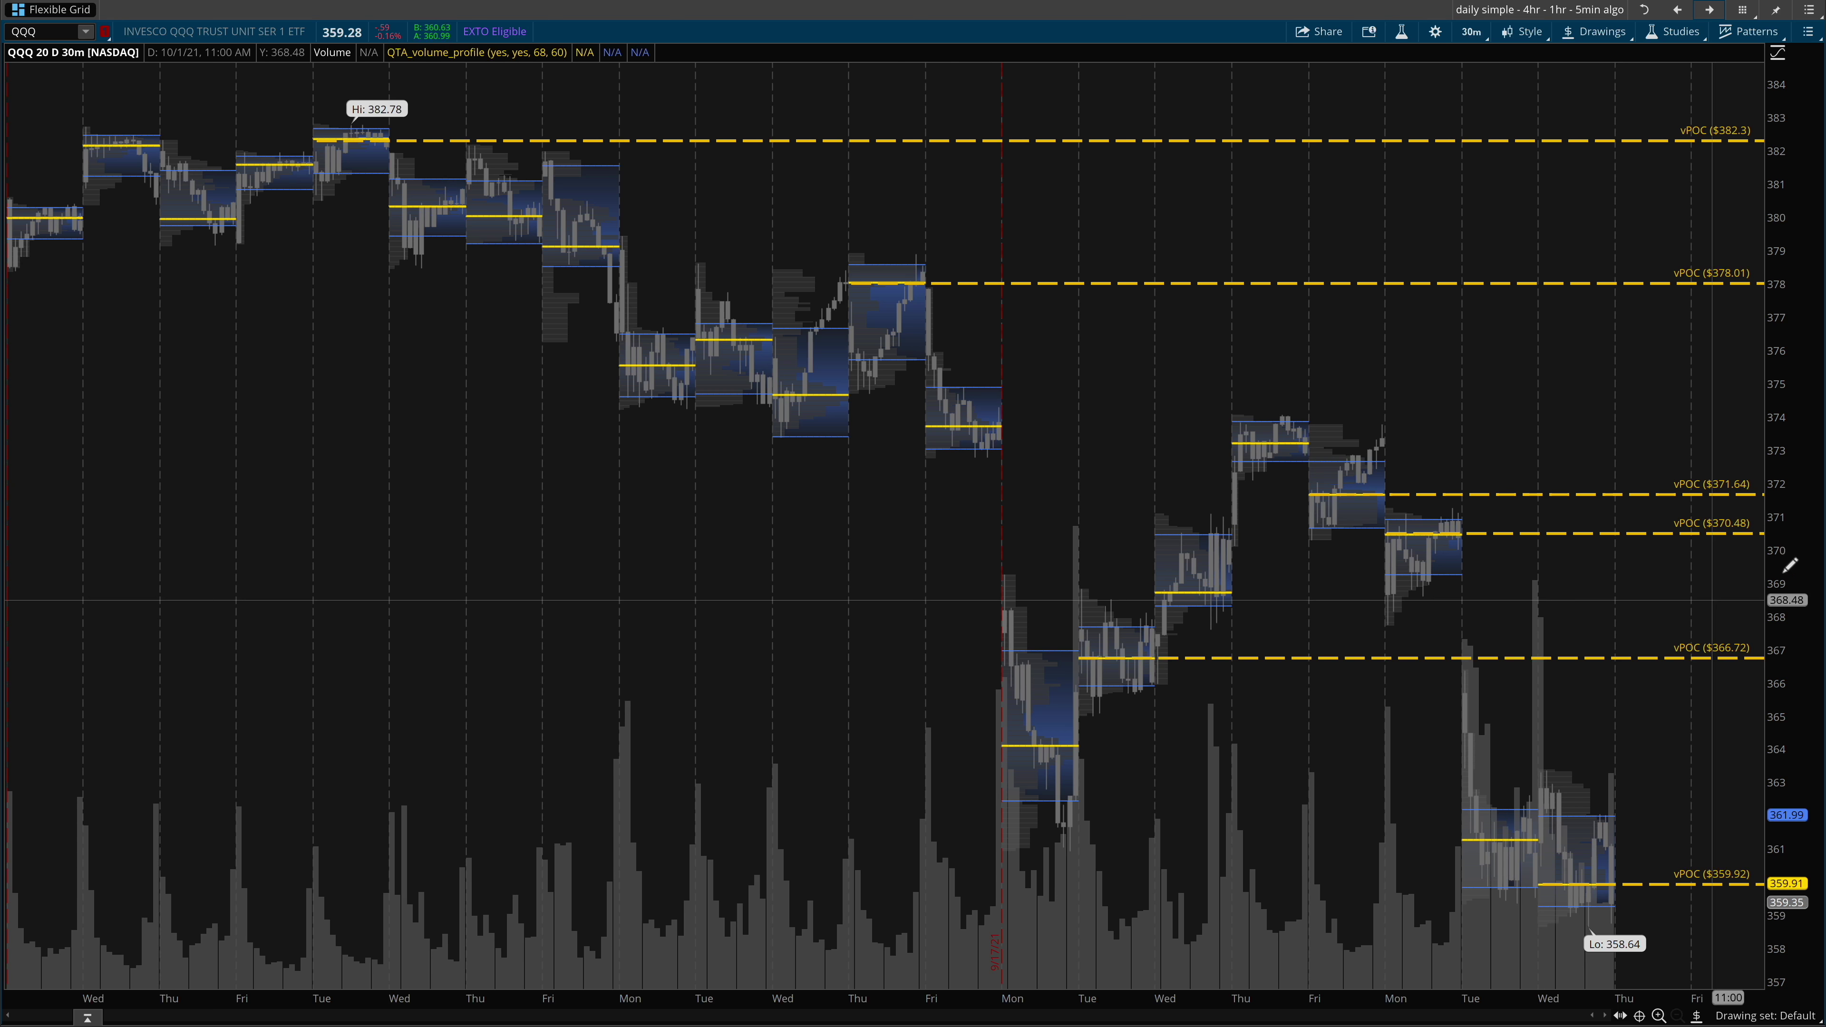
{"action": "left_click_drag", "start_coordinate": [1786, 583], "coordinate": [1785, 596]}
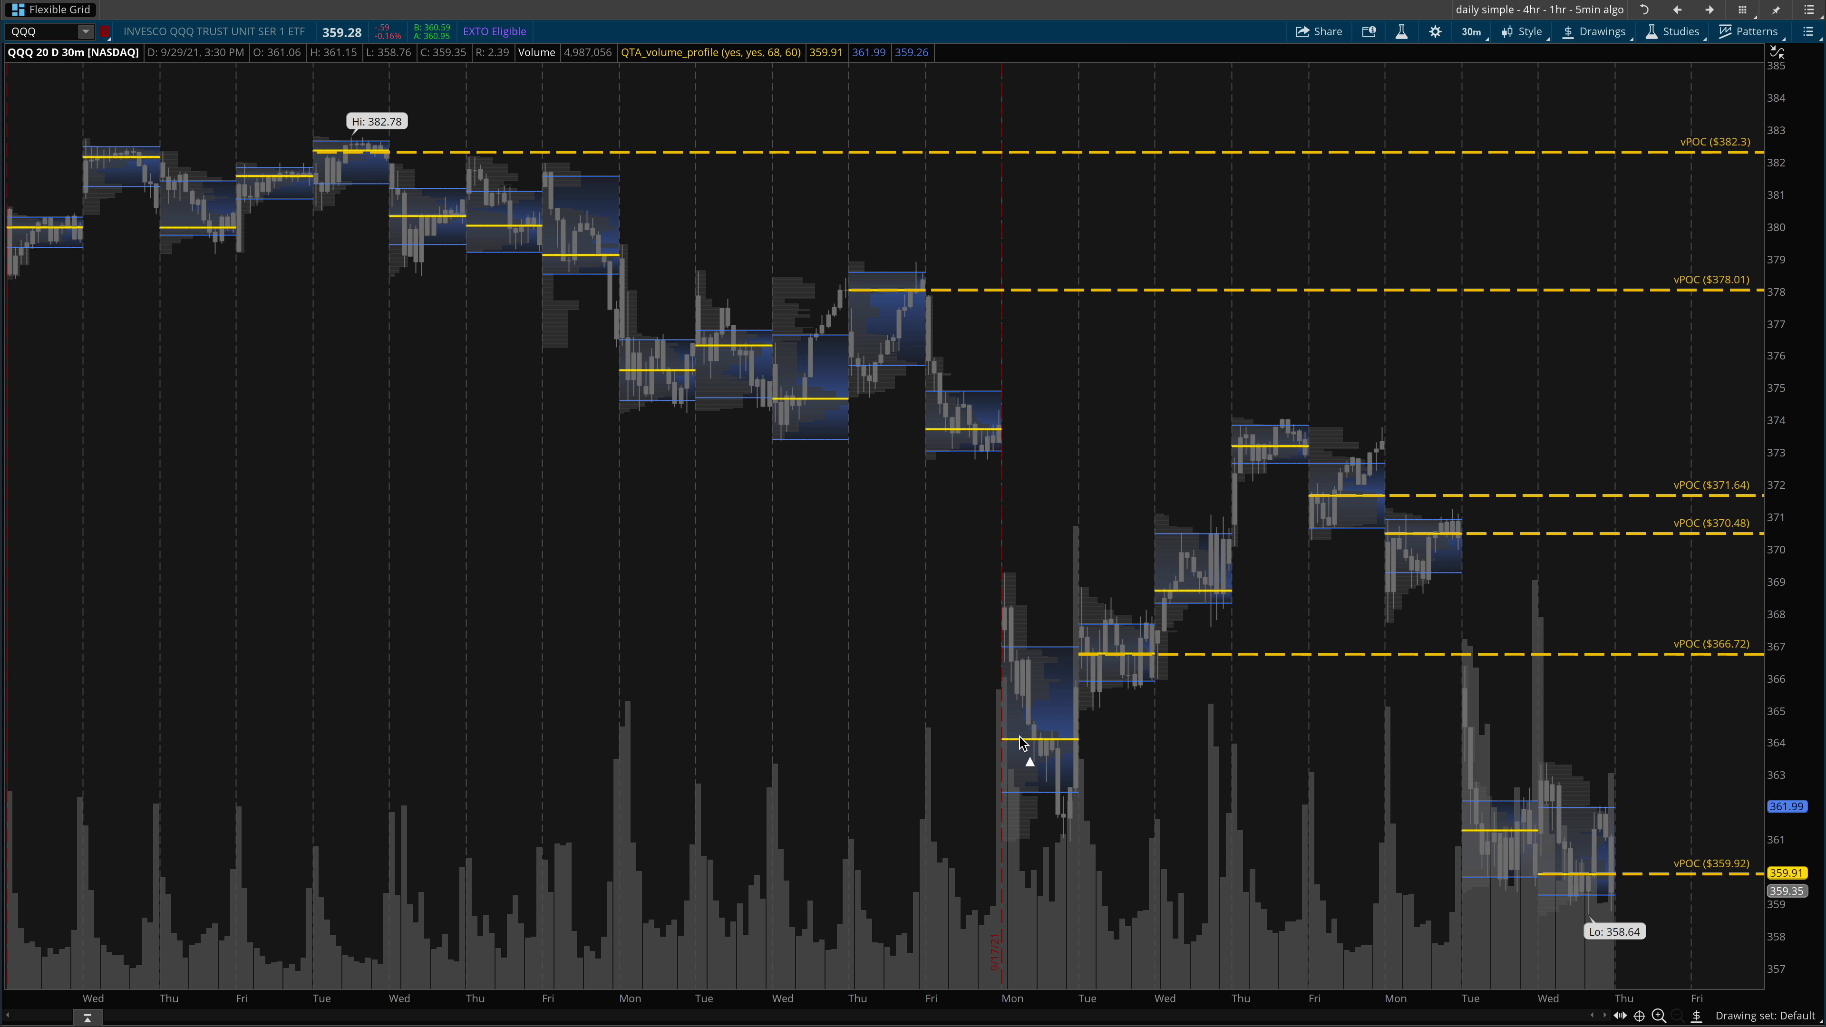
{"action": "left_click_drag", "start_coordinate": [1020, 738], "coordinate": [1102, 741]}
{"action": "mouse_move", "coordinate": [1220, 732]}
{"action": "left_mouse_down"}
{"action": "mouse_move", "coordinate": [1084, 740]}
{"action": "mouse_move", "coordinate": [1454, 730]}
{"action": "left_mouse_up"}
{"action": "left_click_drag", "start_coordinate": [1626, 874], "coordinate": [1698, 297]}
{"action": "key", "text": "Escape"}
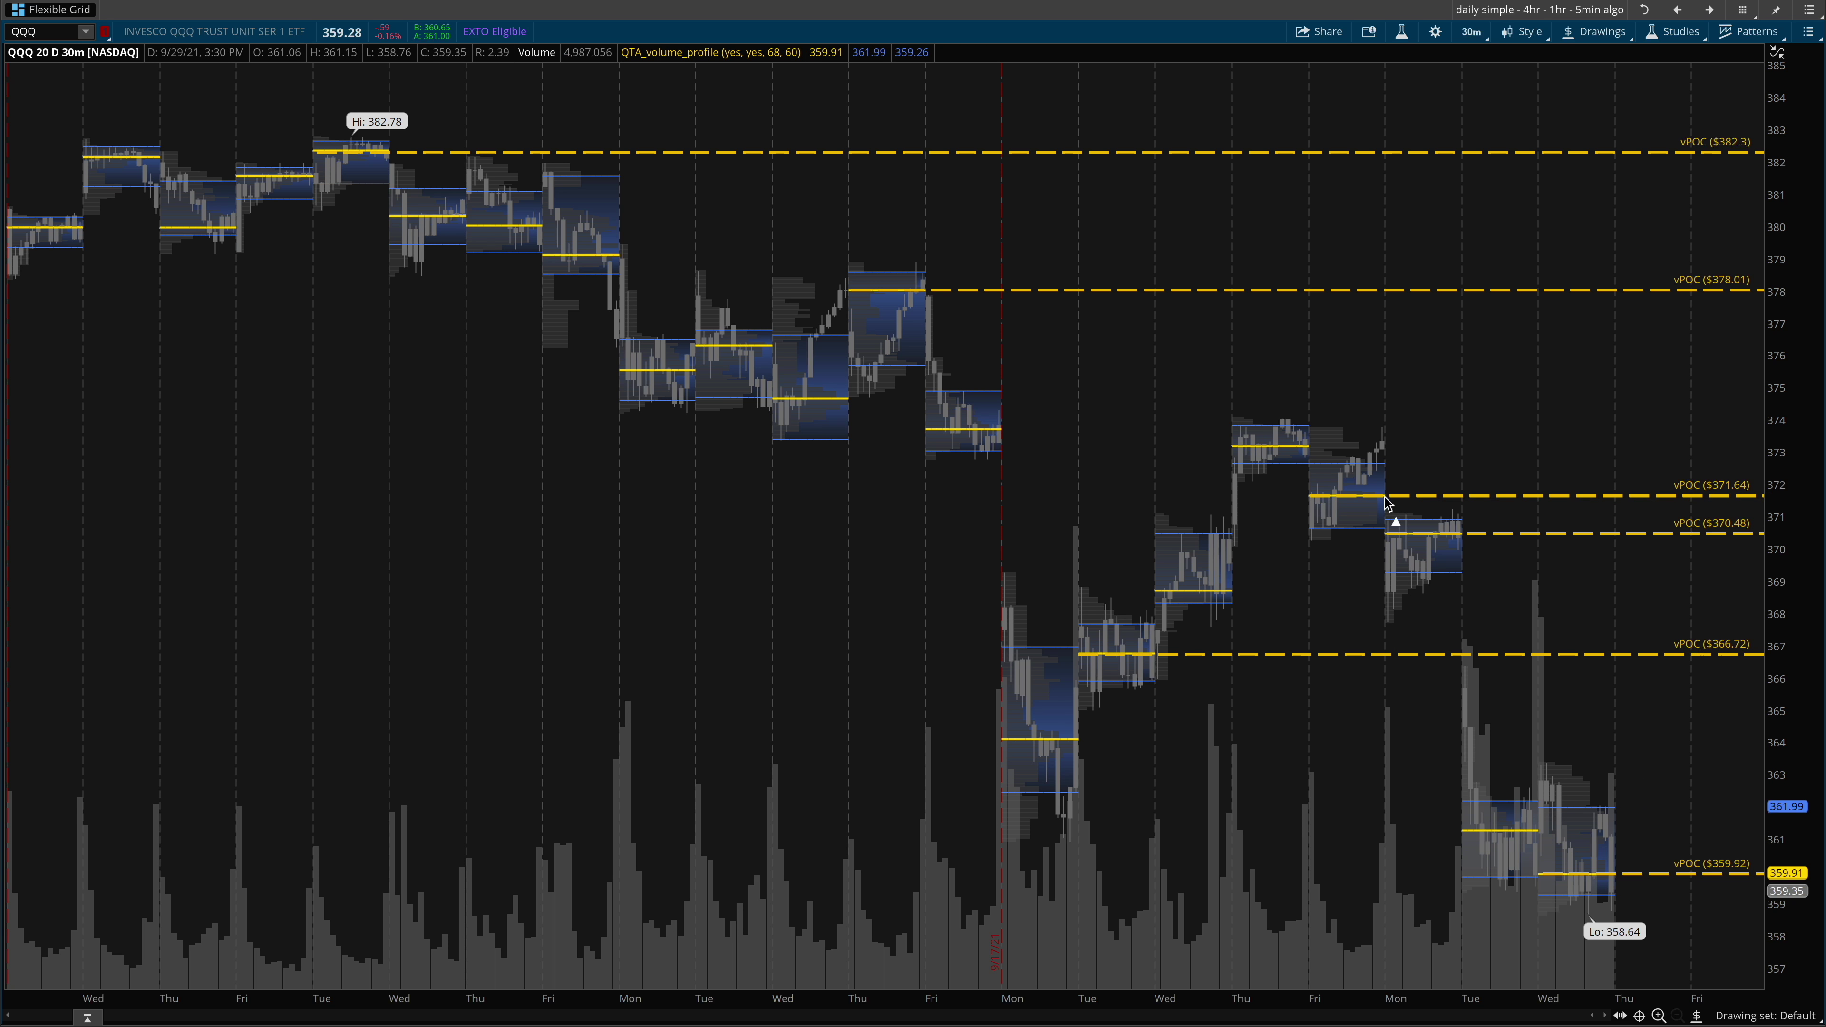
{"action": "left_click_drag", "start_coordinate": [1402, 532], "coordinate": [1474, 812]}
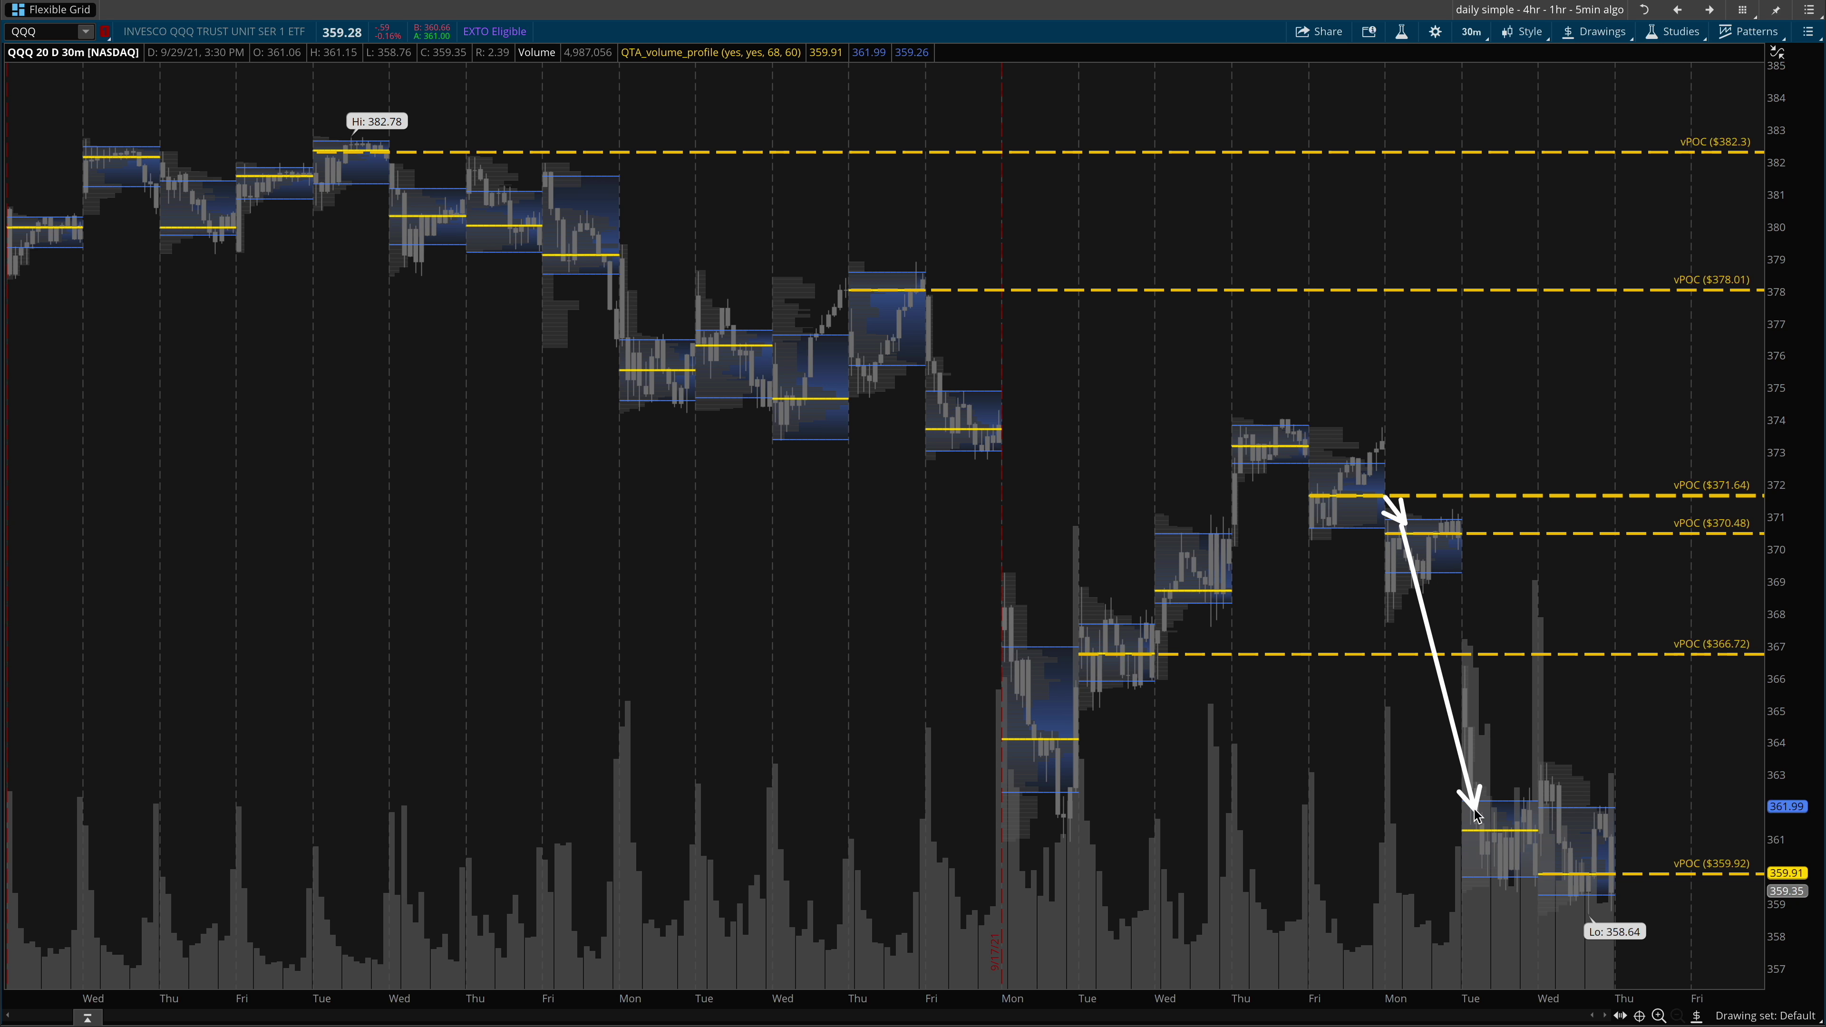
{"action": "key", "text": "Escape"}
- Draw arrows falling from $366.72 to QQQ's $359.92 vPOC, rising to it from below and running along it, and clear them all
{"action": "left_click_drag", "start_coordinate": [1438, 662], "coordinate": [1564, 860]}
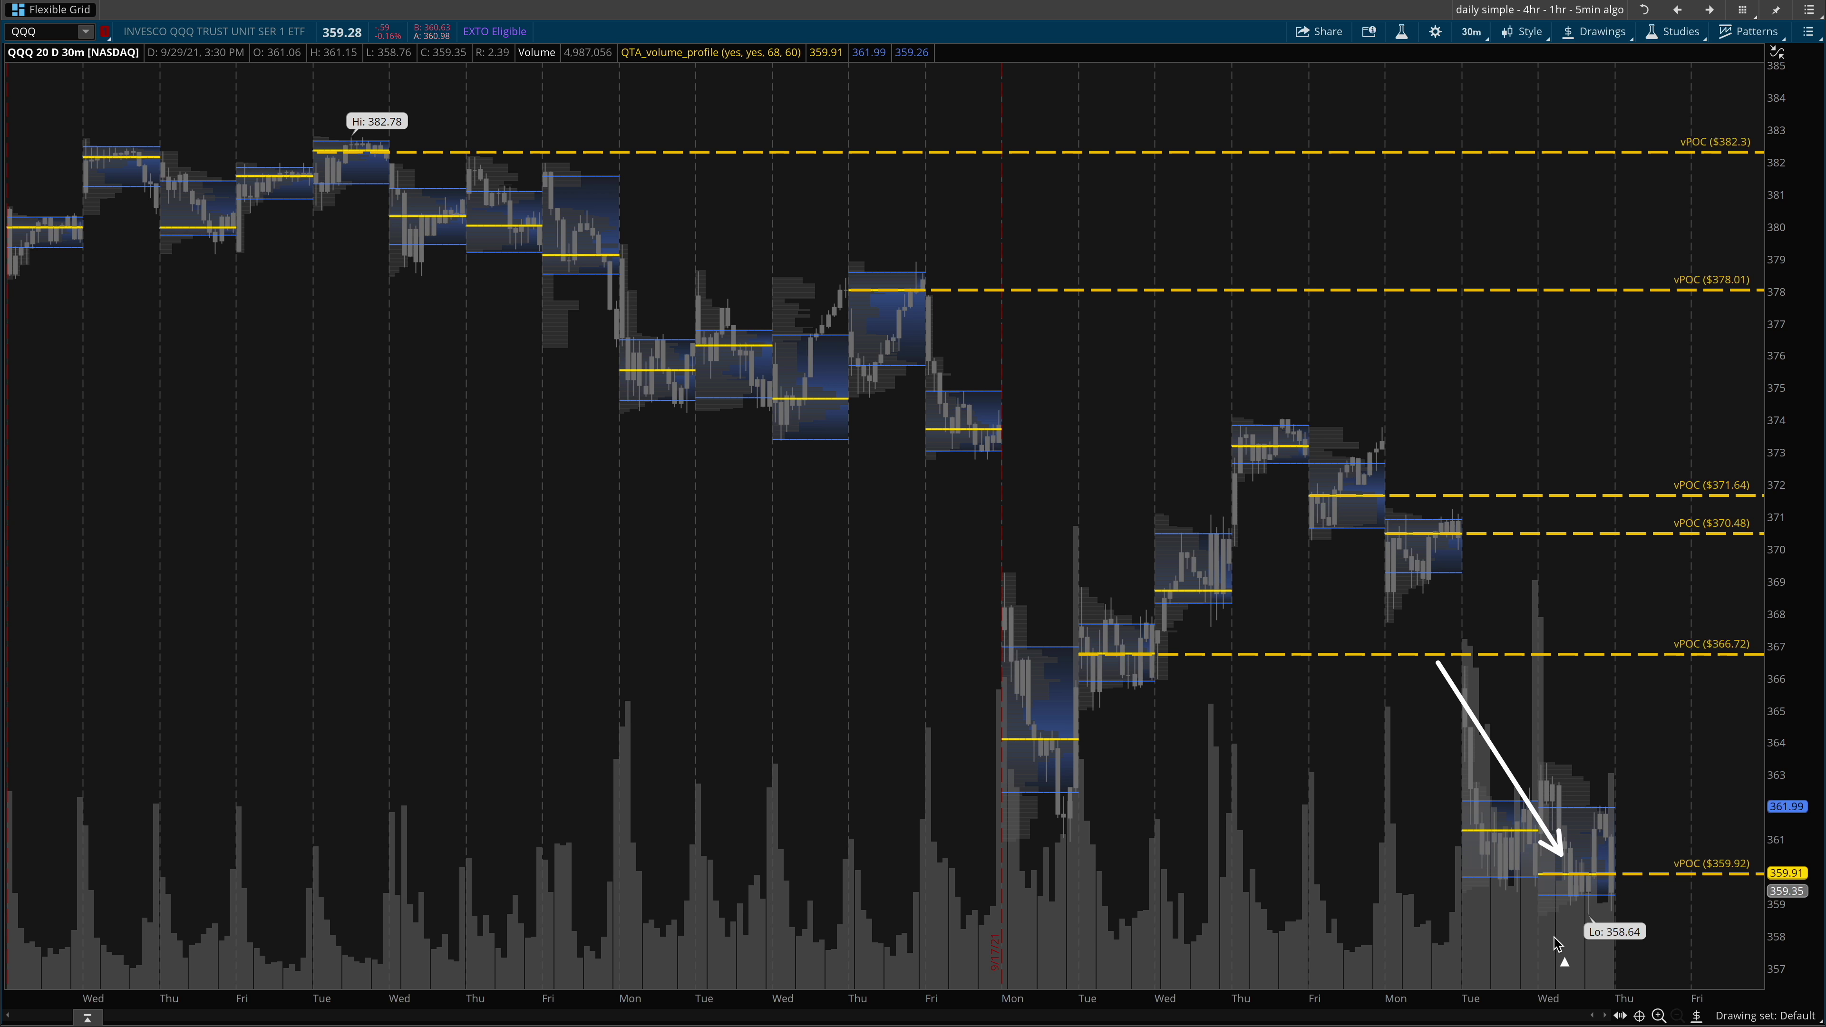
{"action": "left_click_drag", "start_coordinate": [1554, 938], "coordinate": [1645, 885]}
{"action": "left_click_drag", "start_coordinate": [1511, 940], "coordinate": [1571, 895]}
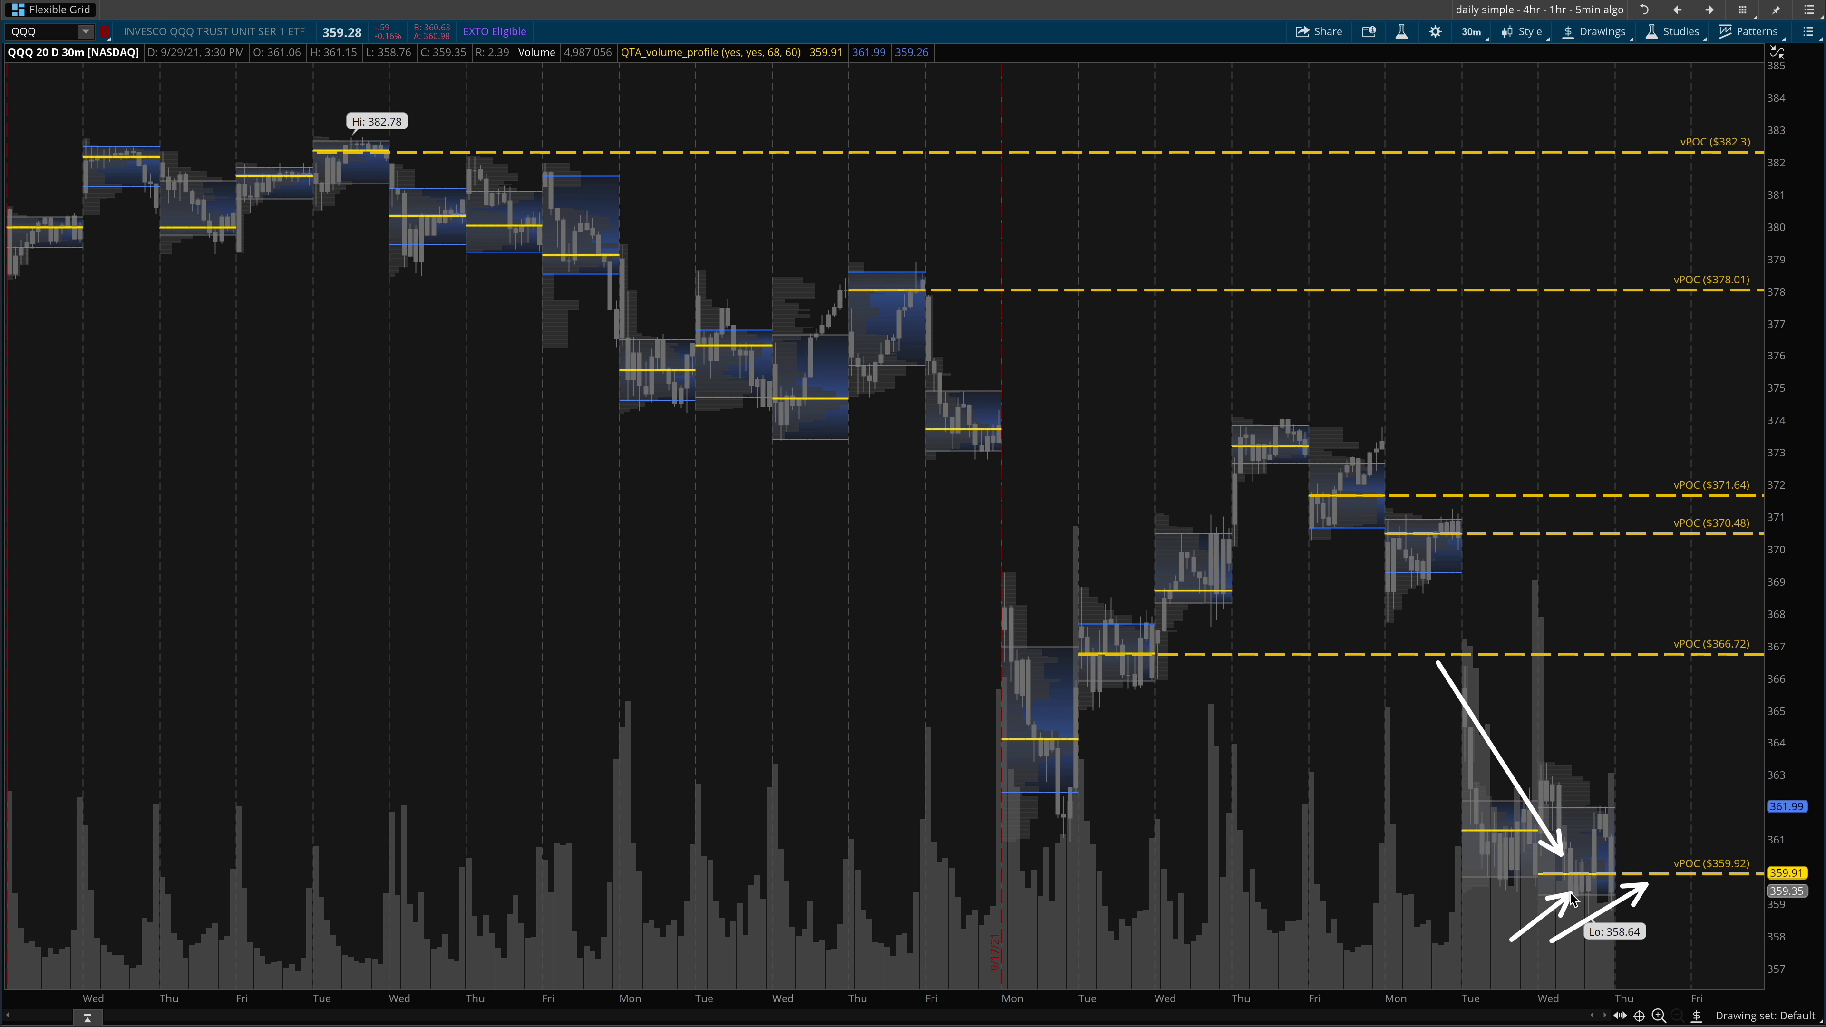
{"action": "left_click_drag", "start_coordinate": [1439, 922], "coordinate": [1707, 876]}
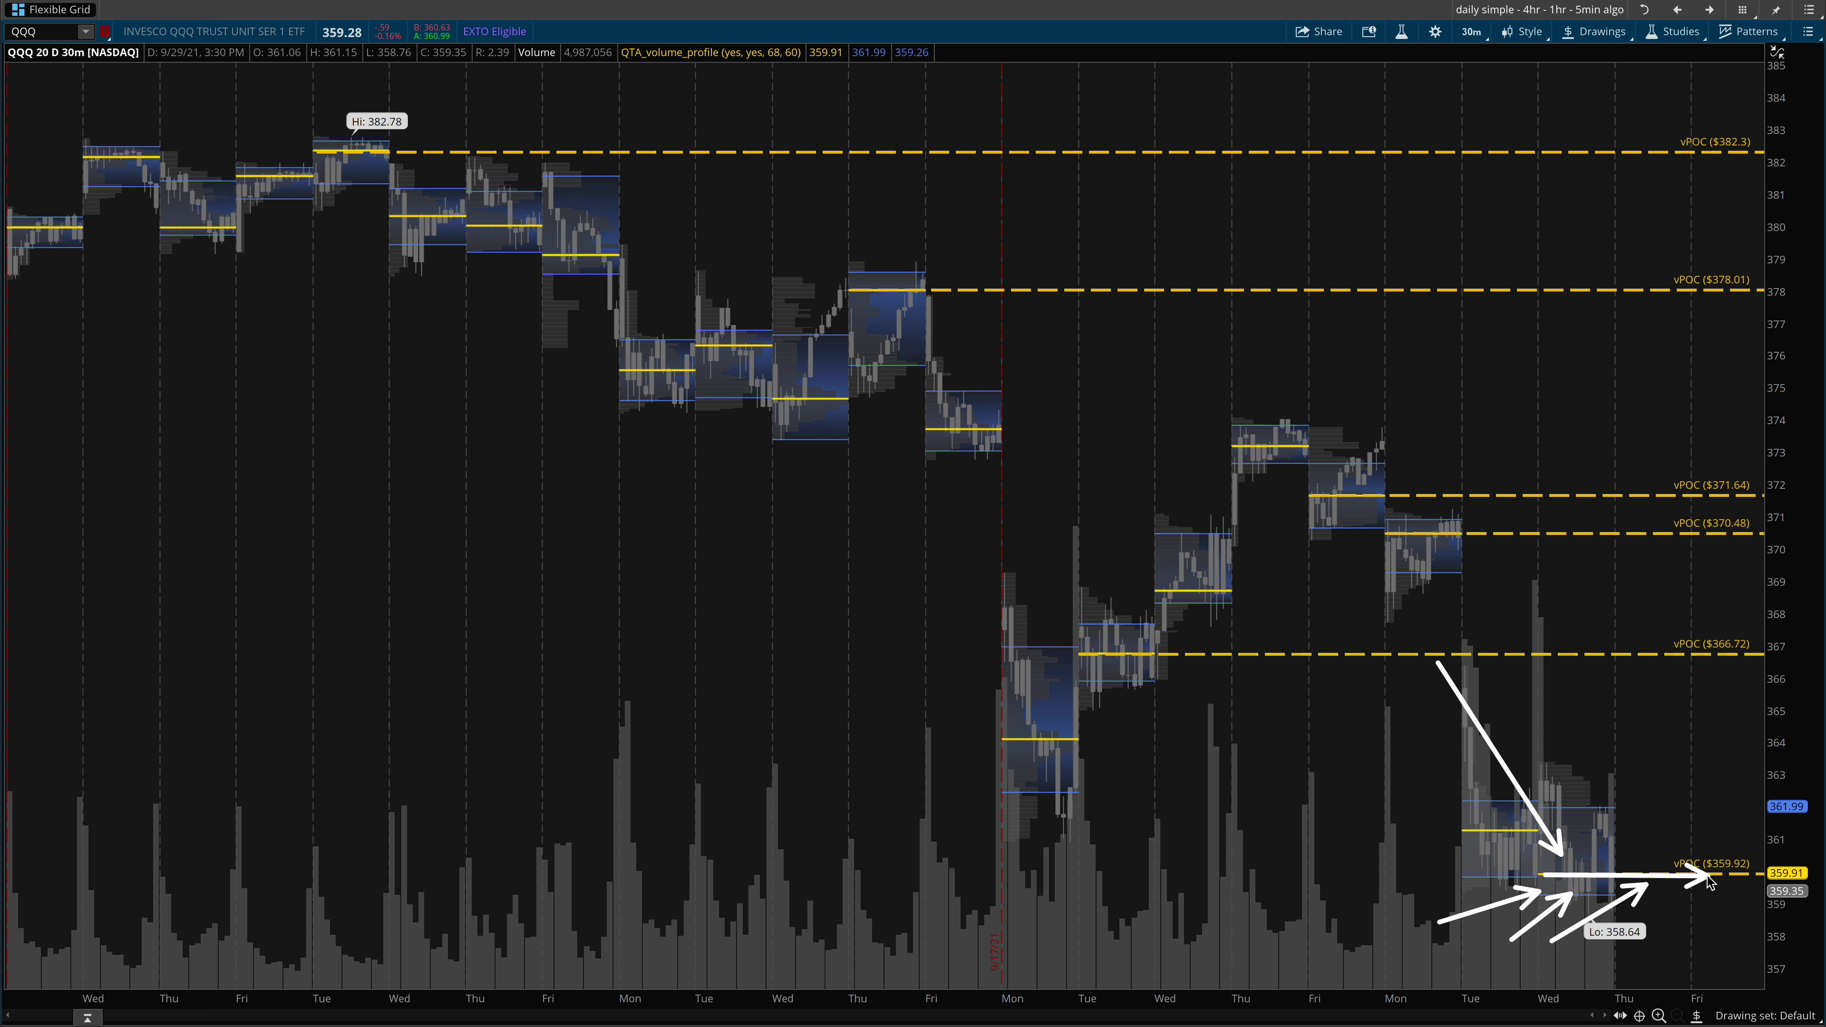
{"action": "key", "text": "Escape"}
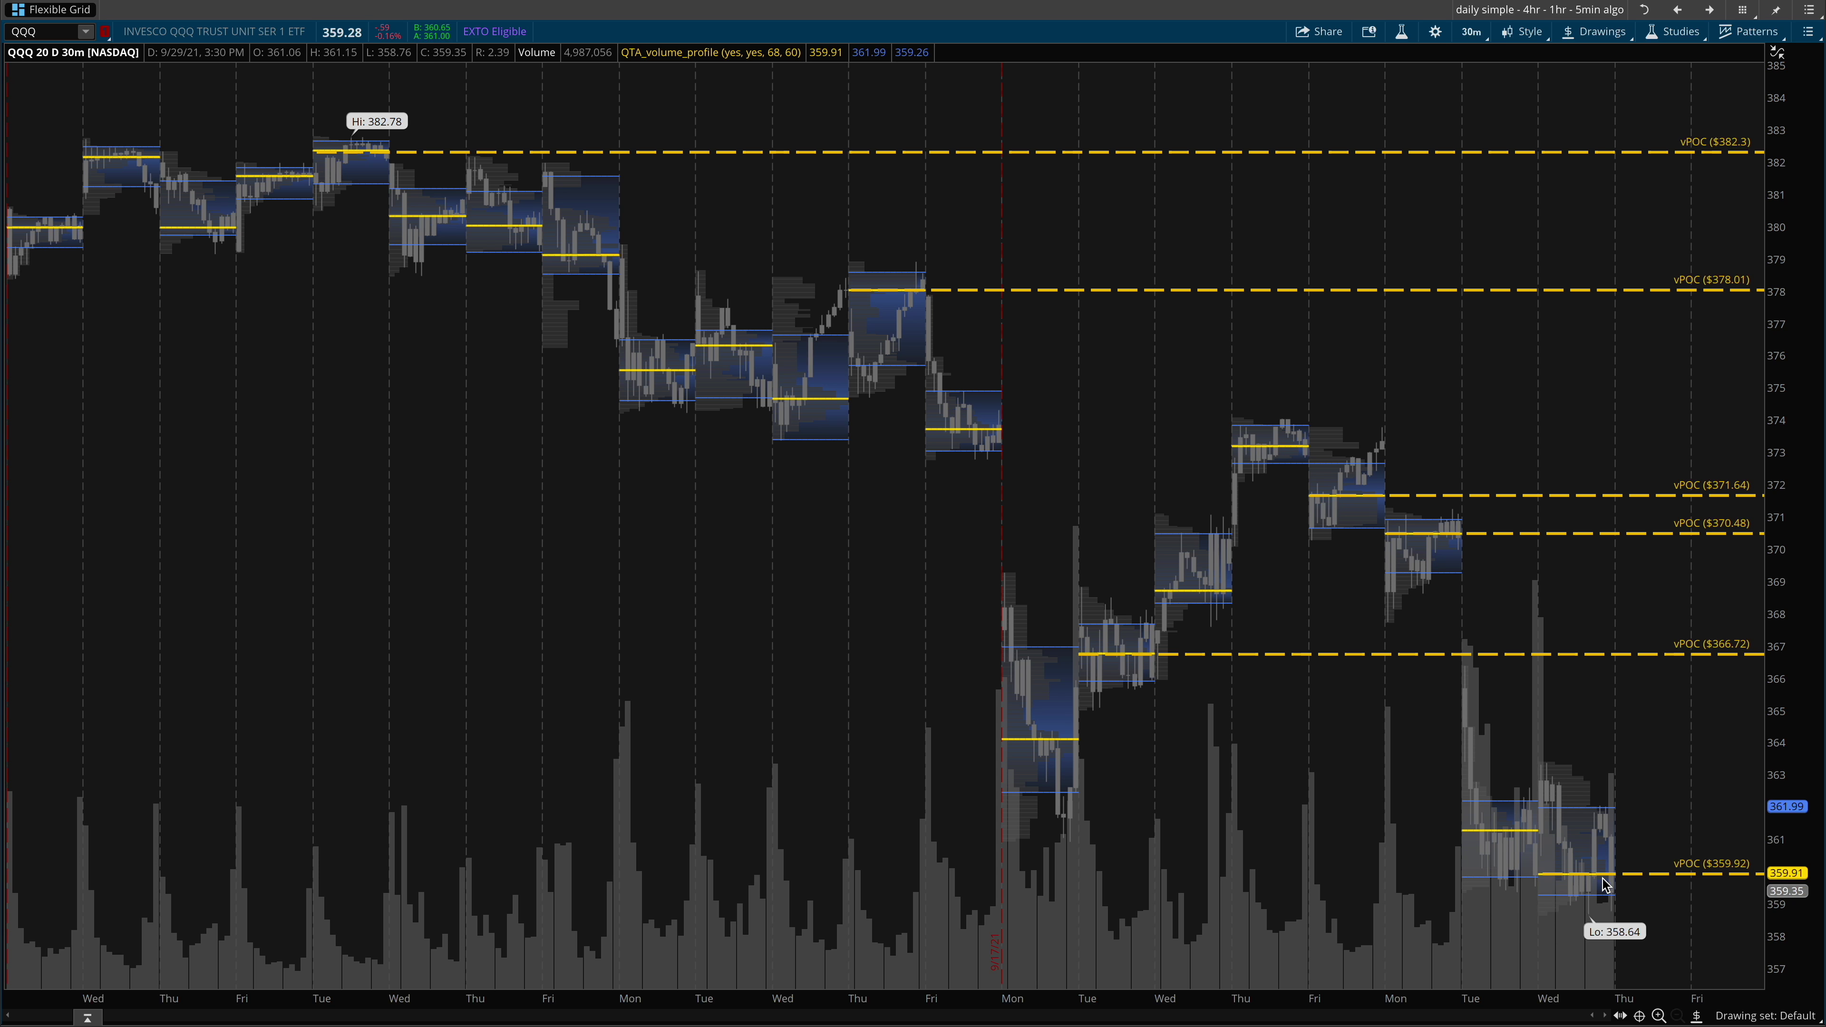
- Sketch a projected QQQ path rising from about 362 to 366 and reversing toward $359.92, with arrows marking that vPOC
{"action": "mouse_move", "coordinate": [1615, 809]}
{"action": "left_mouse_down"}
{"action": "mouse_move", "coordinate": [1671, 808]}
{"action": "mouse_move", "coordinate": [1667, 697]}
{"action": "left_mouse_up"}
{"action": "left_click_drag", "start_coordinate": [1525, 878], "coordinate": [1780, 878]}
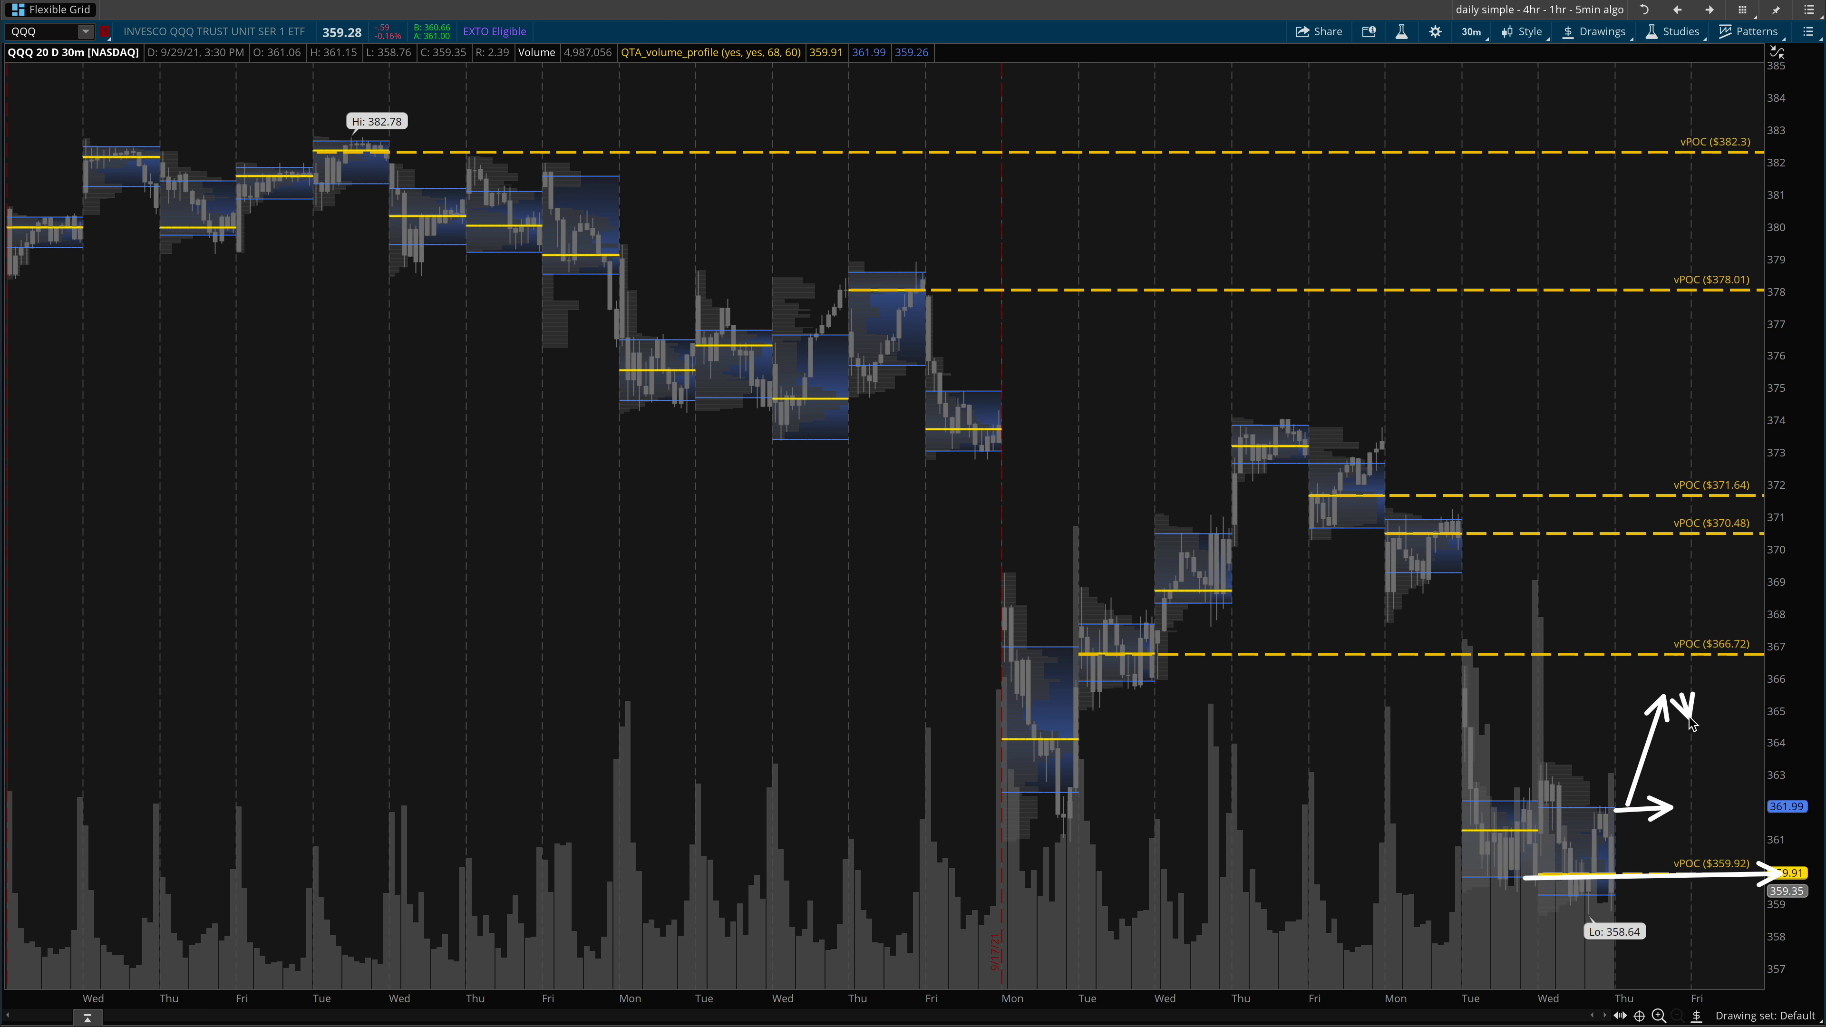
{"action": "left_click_drag", "start_coordinate": [1689, 718], "coordinate": [1732, 860]}
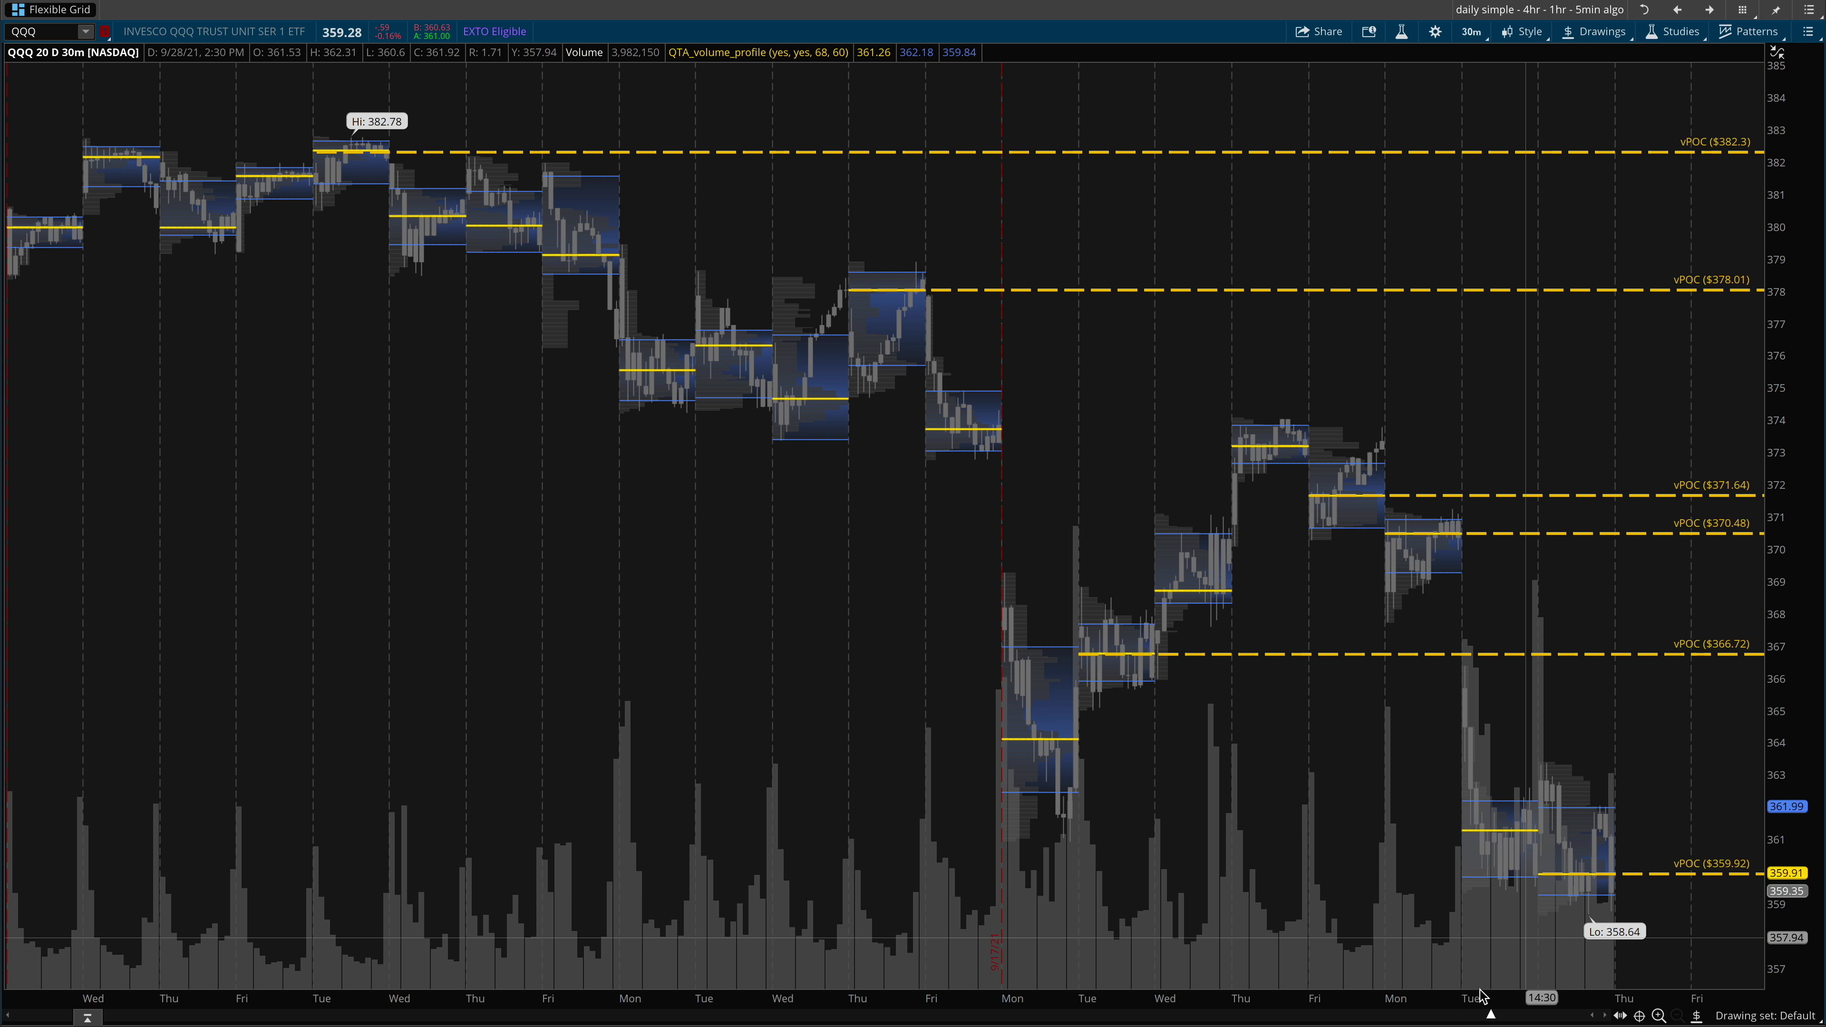
{"action": "left_click_drag", "start_coordinate": [1496, 977], "coordinate": [1569, 890]}
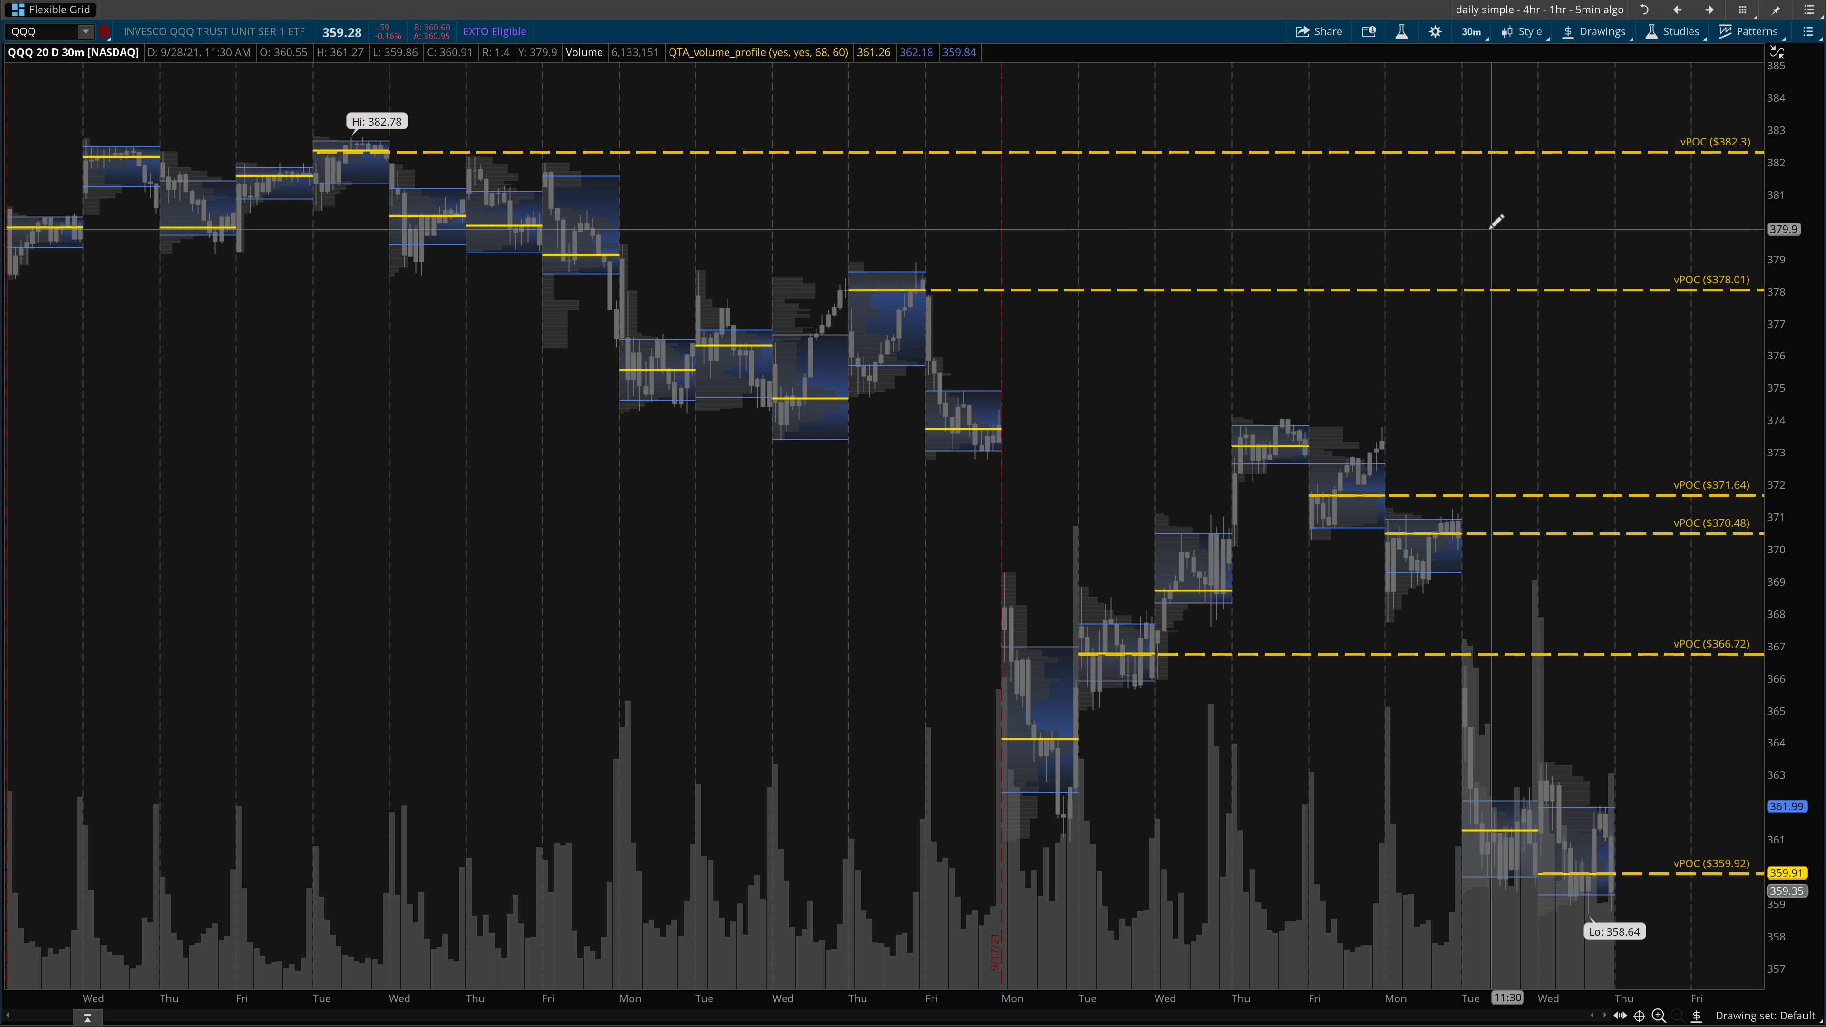
- Load TSLA in the 30-minute volume profile chart and adjust its price scale
{"action": "left_click", "coordinate": [62, 36]}
{"action": "type", "text": "TS"}
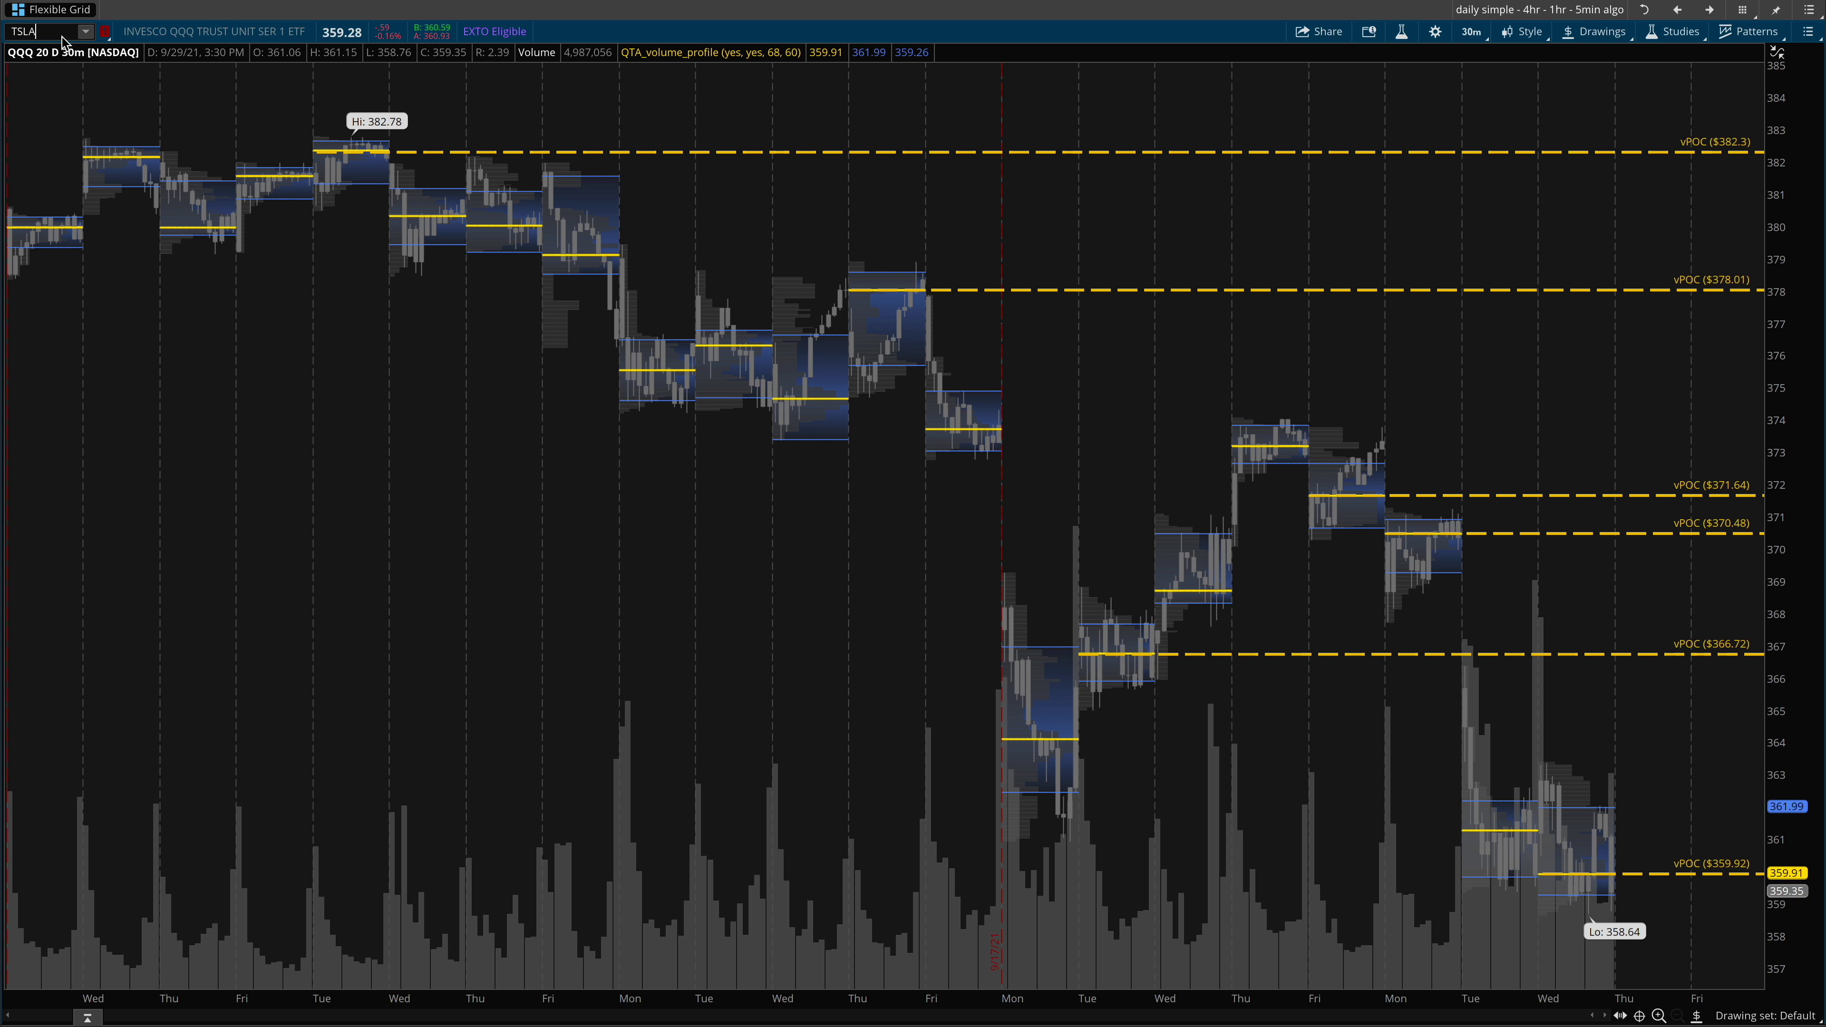
{"action": "type", "text": "LA"}
{"action": "key", "text": "Return"}
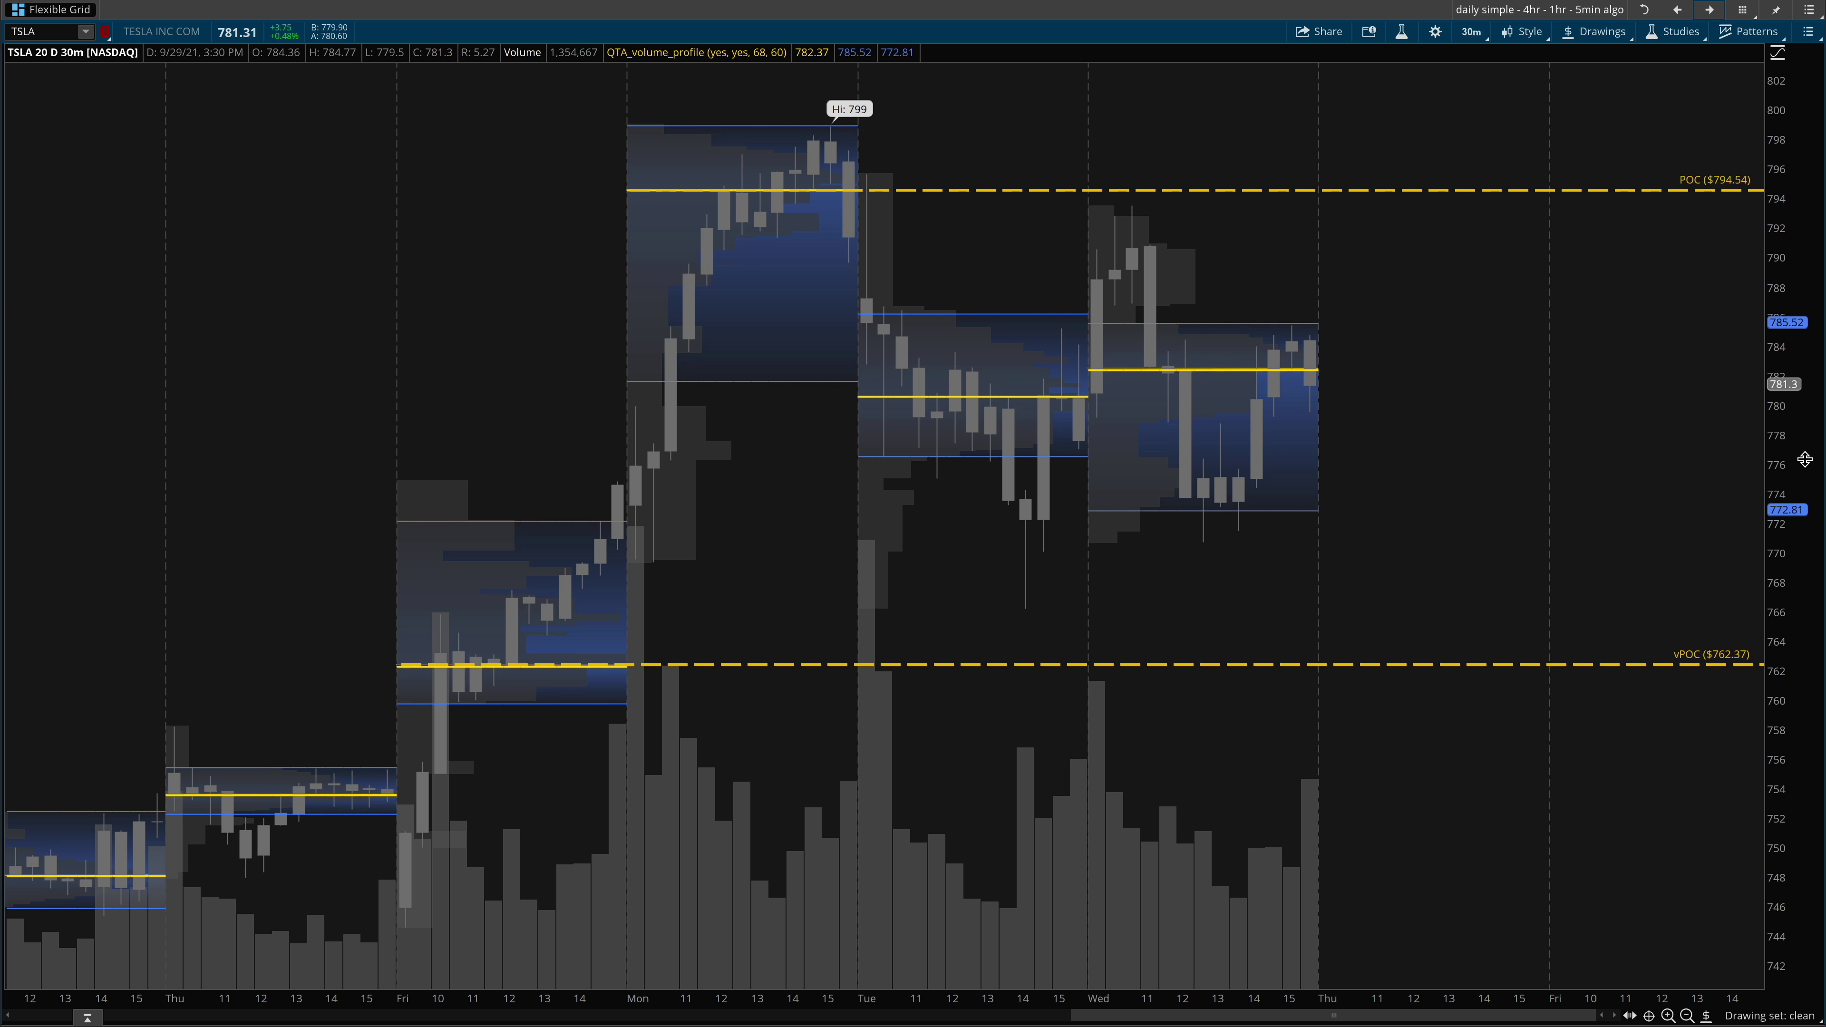
{"action": "left_click_drag", "start_coordinate": [1806, 430], "coordinate": [1806, 475]}
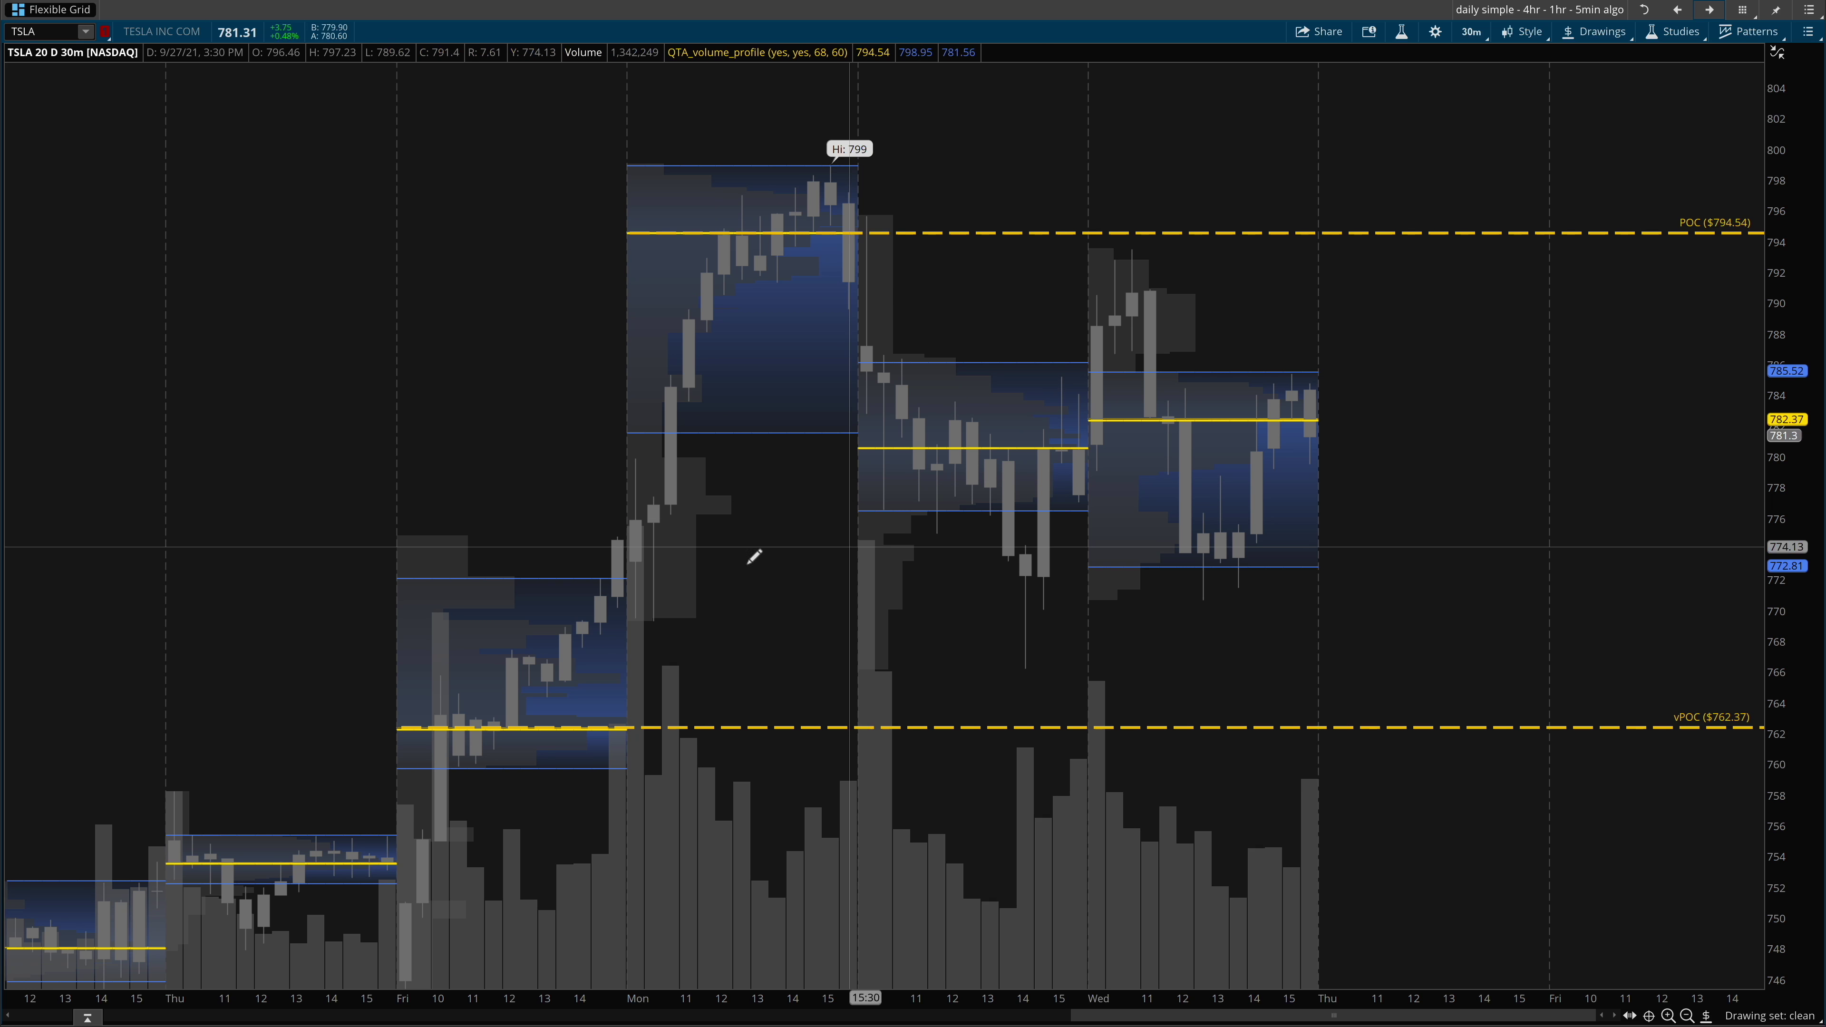
{"action": "mouse_move", "coordinate": [325, 696]}
{"action": "left_mouse_down"}
{"action": "mouse_move", "coordinate": [387, 725]}
{"action": "mouse_move", "coordinate": [522, 457]}
{"action": "mouse_move", "coordinate": [805, 253]}
{"action": "mouse_move", "coordinate": [1531, 216]}
{"action": "mouse_move", "coordinate": [1686, 227]}
{"action": "mouse_move", "coordinate": [816, 226]}
{"action": "mouse_move", "coordinate": [633, 509]}
{"action": "mouse_move", "coordinate": [653, 508]}
{"action": "mouse_move", "coordinate": [794, 181]}
{"action": "mouse_move", "coordinate": [722, 250]}
{"action": "mouse_move", "coordinate": [665, 235]}
{"action": "mouse_move", "coordinate": [874, 241]}
{"action": "mouse_move", "coordinate": [869, 396]}
{"action": "mouse_move", "coordinate": [889, 347]}
{"action": "mouse_move", "coordinate": [891, 366]}
{"action": "left_mouse_up"}
- Bring up the 5-minute TSLA chart focused on Monday through Wednesday
{"action": "left_click", "coordinate": [1708, 11]}
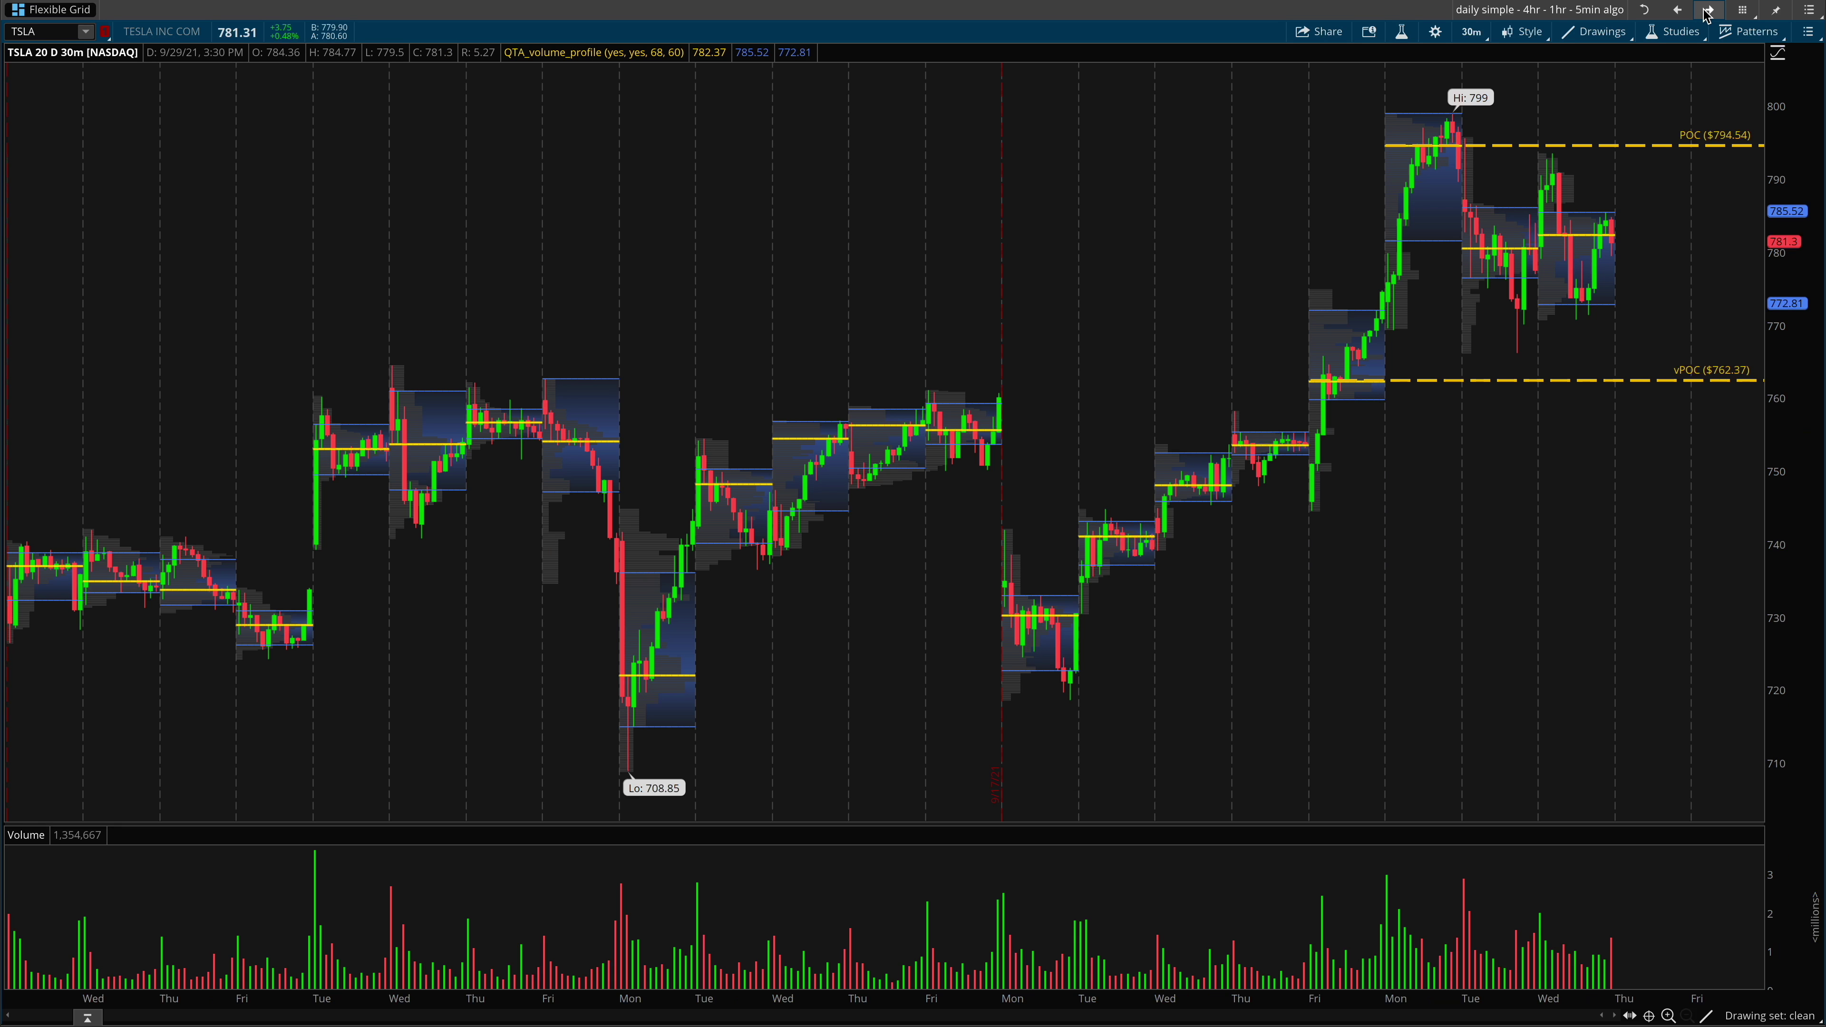
{"action": "left_click", "coordinate": [1709, 11]}
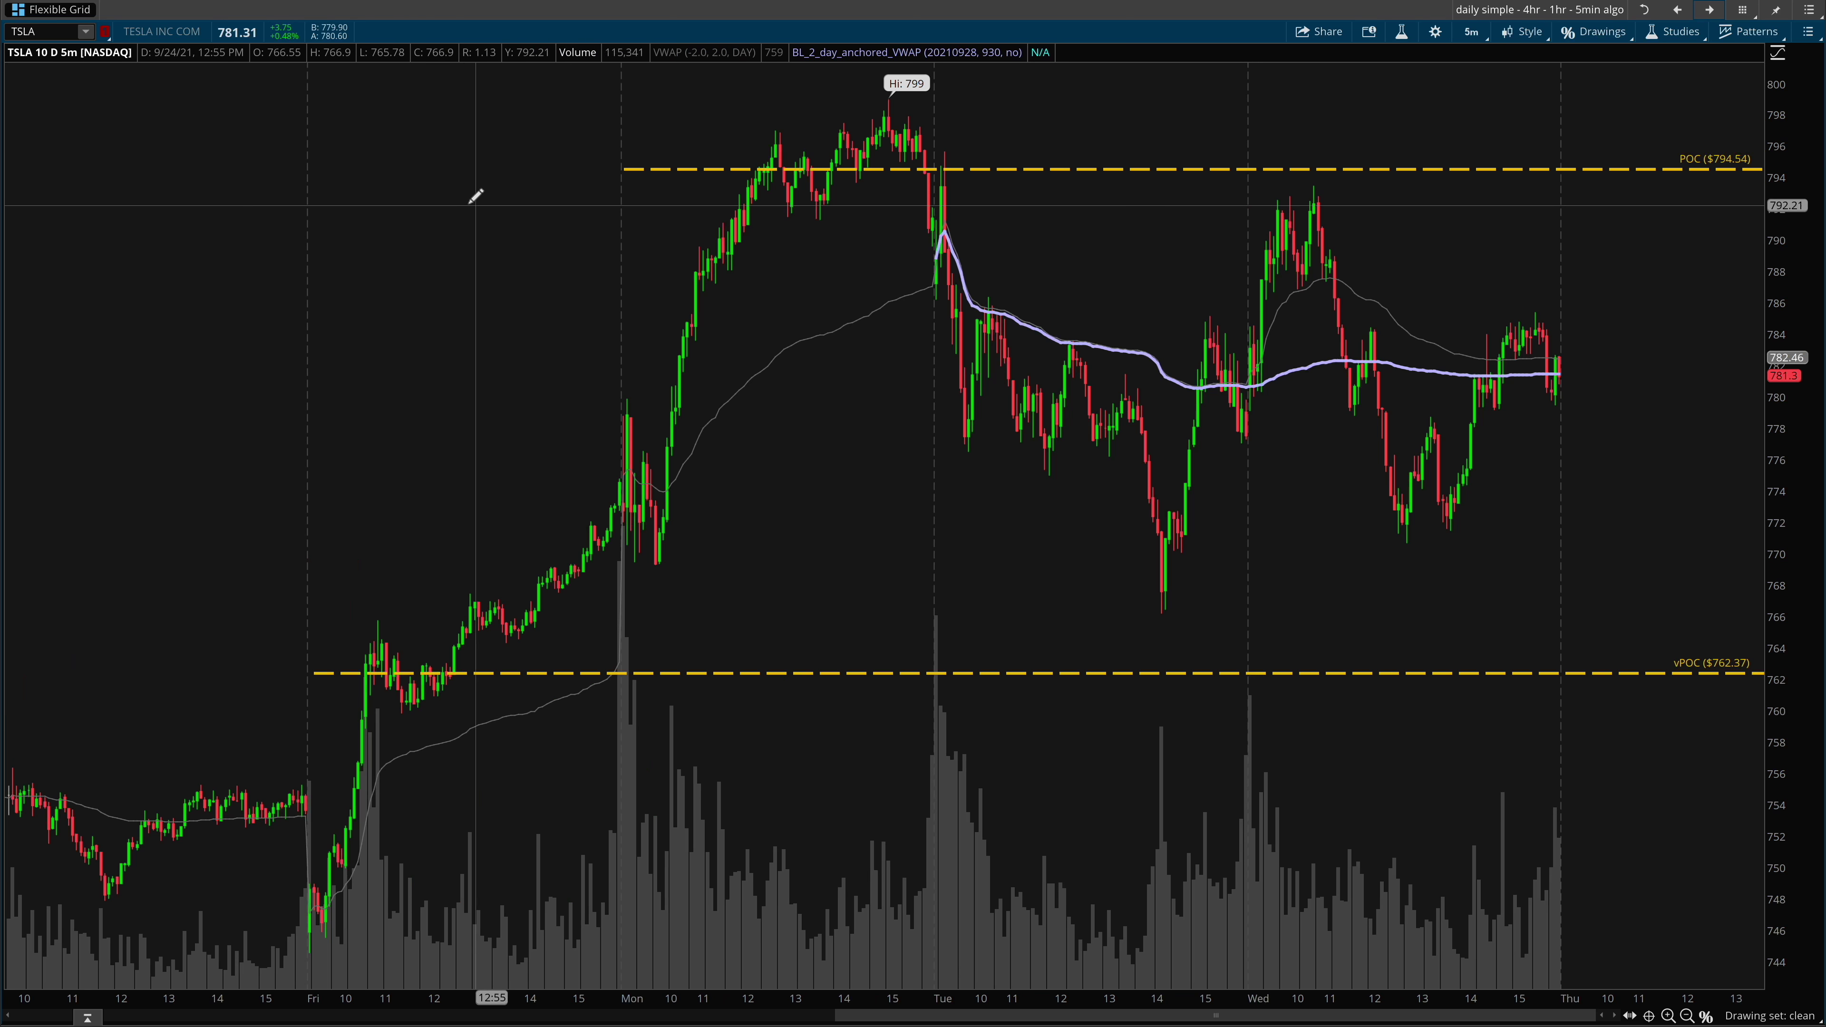
{"action": "left_click_drag", "start_coordinate": [367, 209], "coordinate": [1378, 224]}
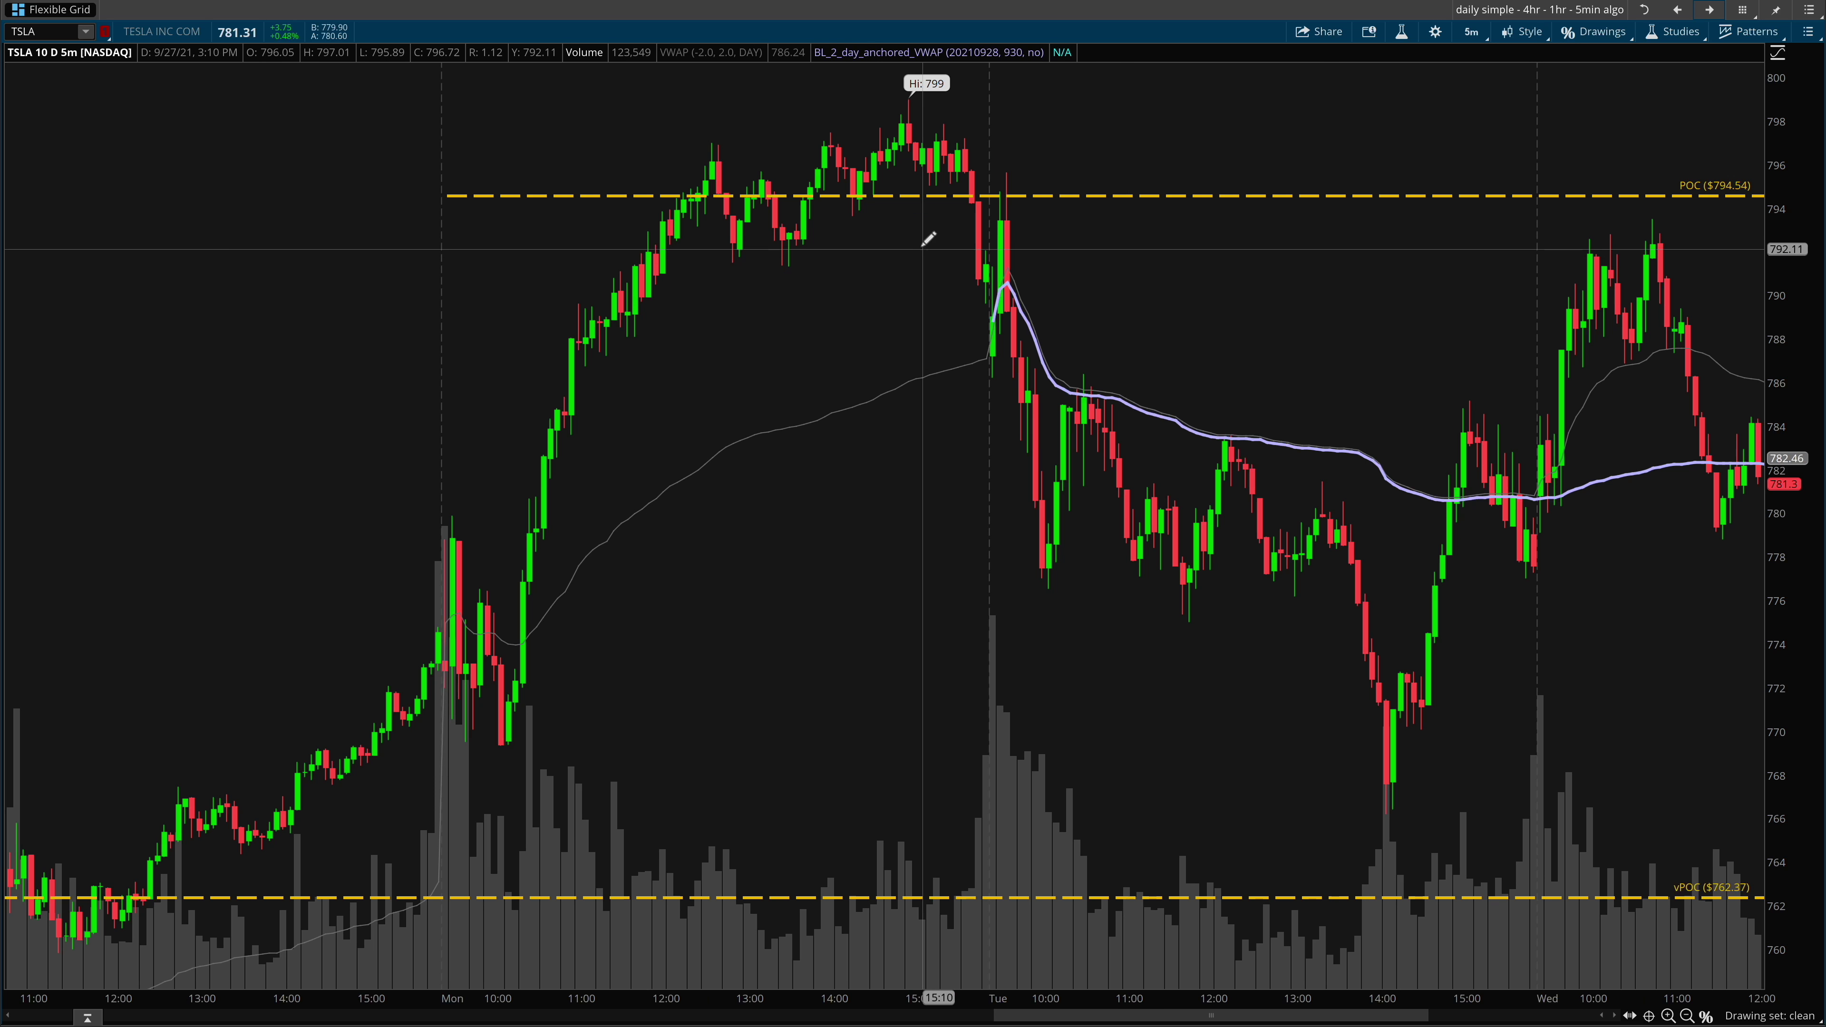
- Draw arrows showing Tuesday's open rising to TSLA's $794.54 POC and pointing at the rejection there and Wednesday's high, and erase them
{"action": "mouse_move", "coordinate": [816, 339]}
{"action": "left_mouse_down"}
{"action": "mouse_move", "coordinate": [983, 355]}
{"action": "mouse_move", "coordinate": [1006, 203]}
{"action": "left_mouse_up"}
{"action": "left_click_drag", "start_coordinate": [1001, 103], "coordinate": [1003, 188]}
{"action": "left_click_drag", "start_coordinate": [1057, 87], "coordinate": [1008, 188]}
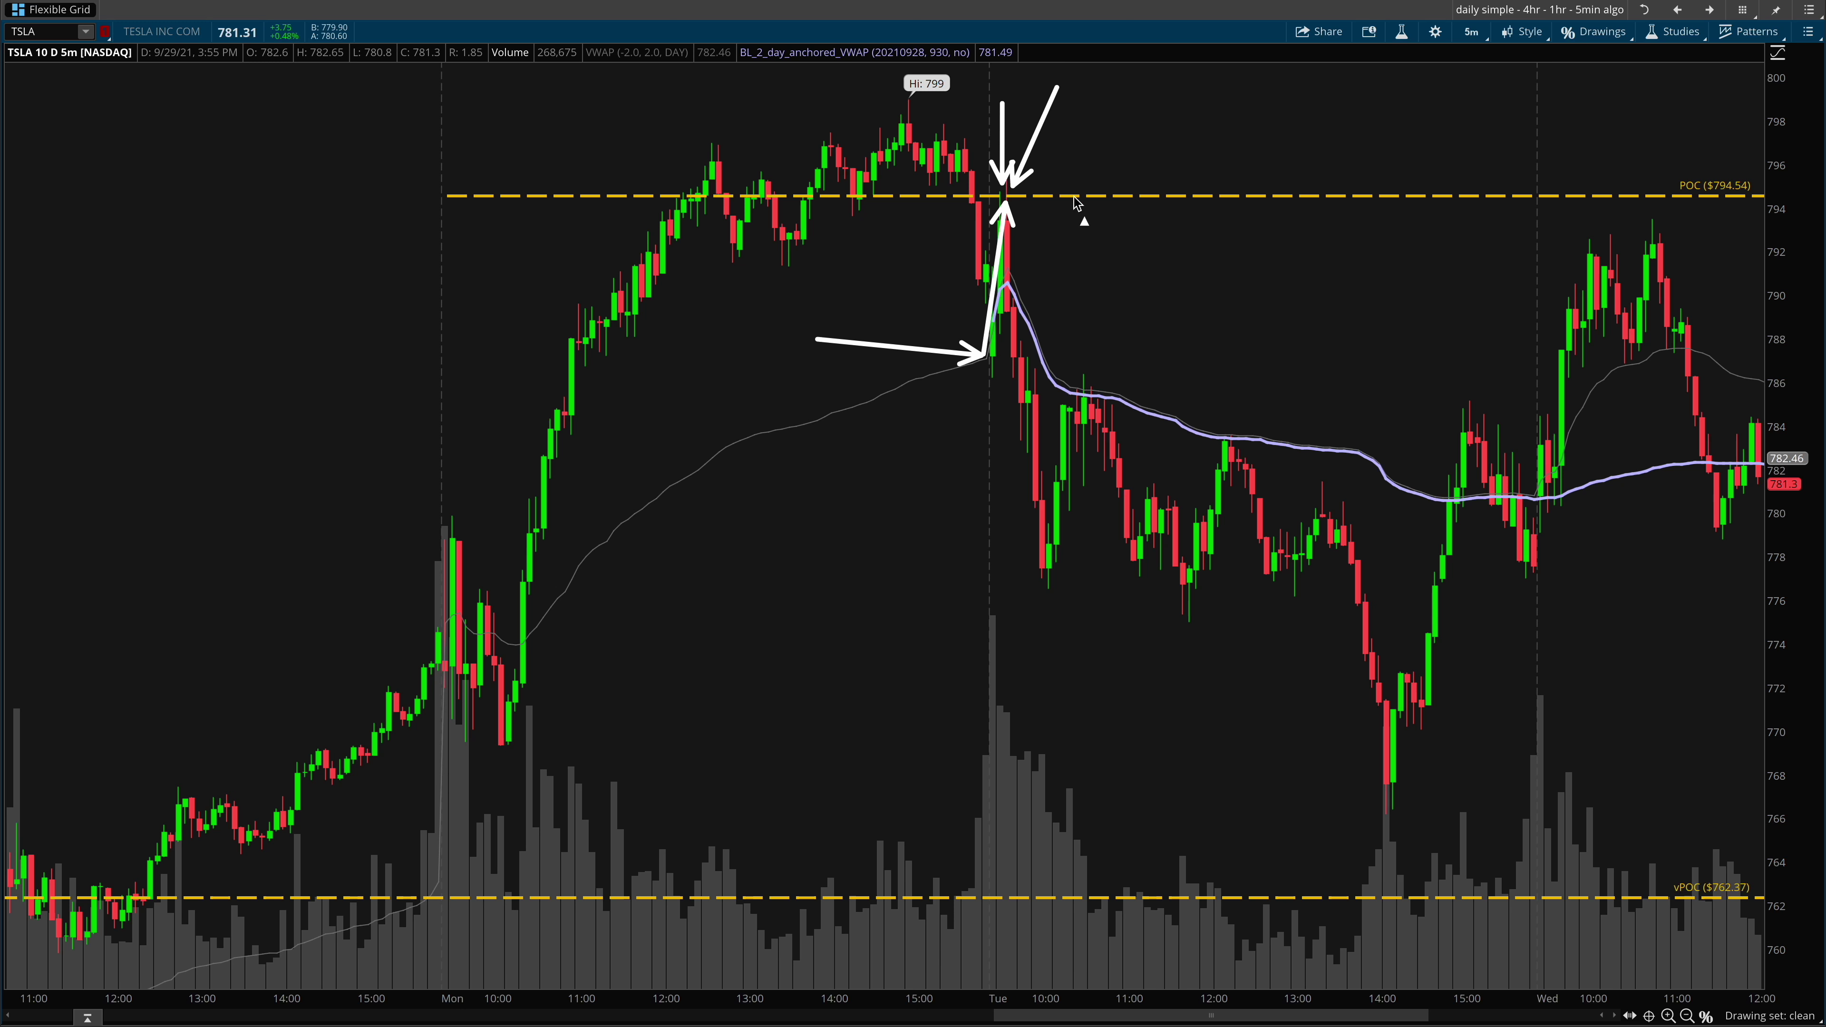
{"action": "left_click_drag", "start_coordinate": [1590, 94], "coordinate": [1678, 186]}
{"action": "key", "text": "e"}
{"action": "left_click_drag", "start_coordinate": [993, 348], "coordinate": [1006, 204]}
{"action": "key", "text": "e"}
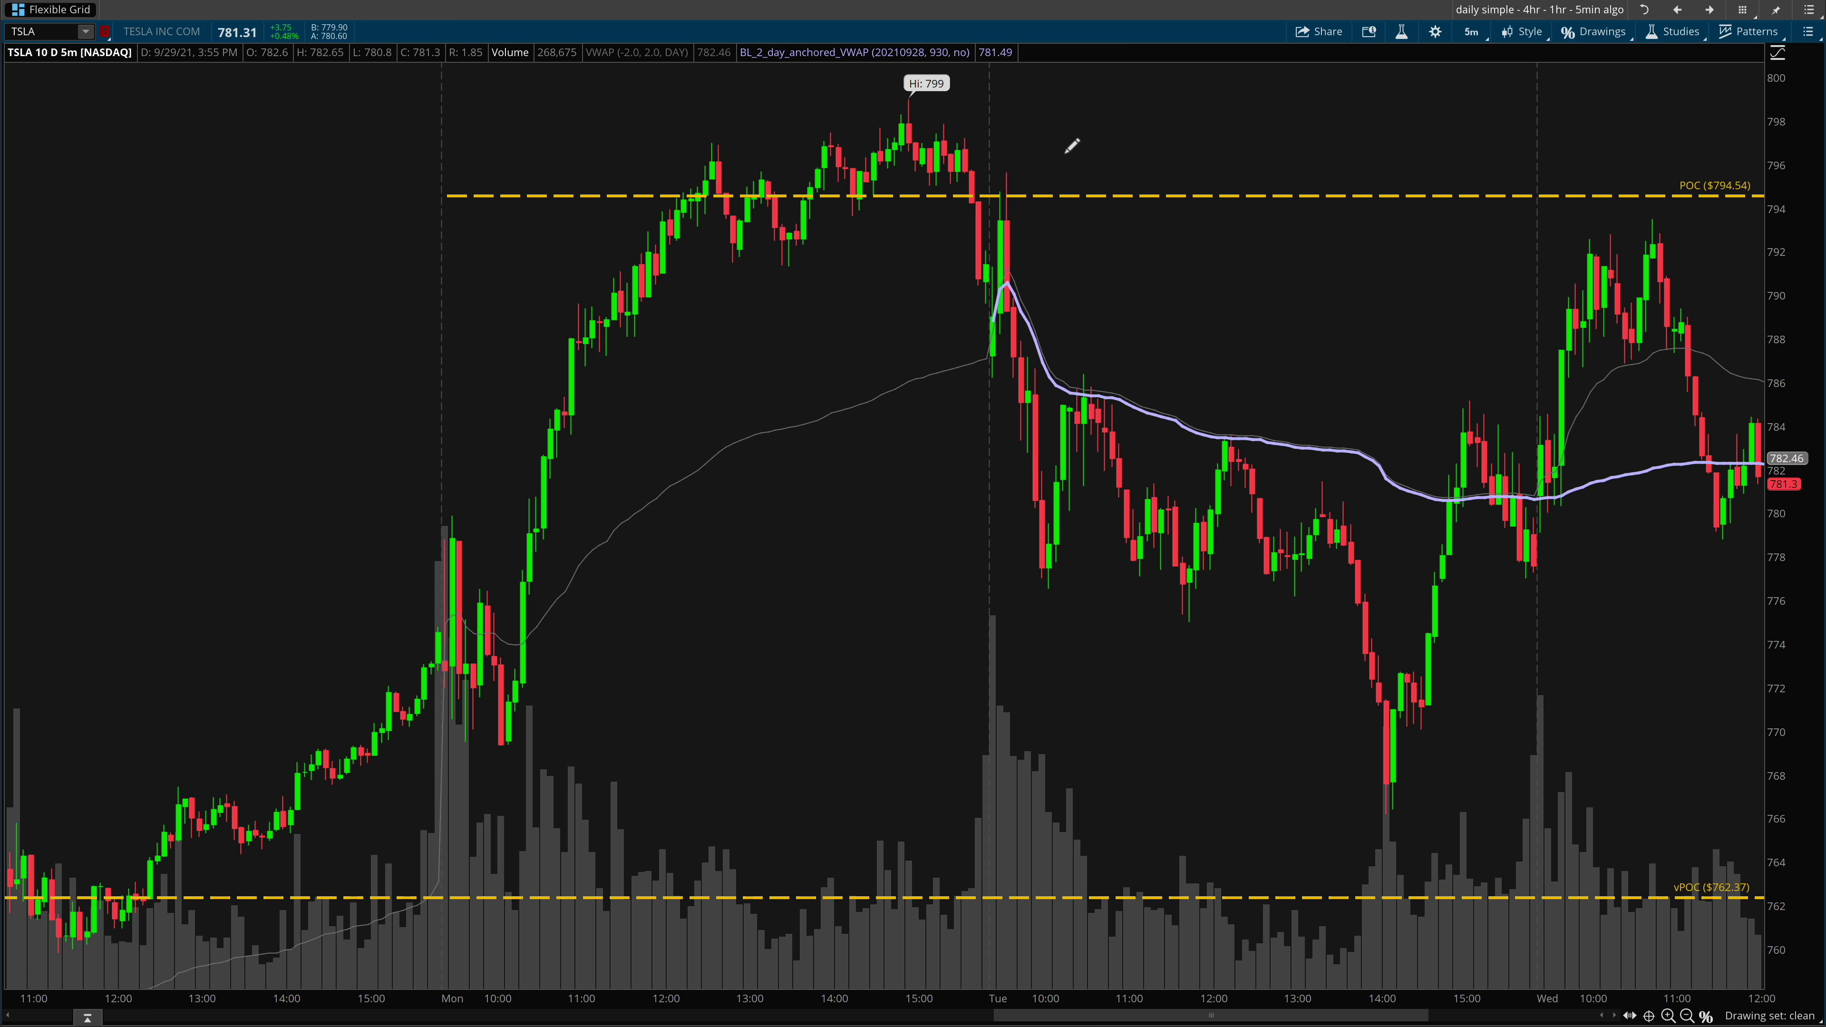
- Zoom in around Tuesday's open and draw one arrow at the spike through $794.54 and two arrows rising from the open to that POC
{"action": "mouse_move", "coordinate": [465, 195]}
{"action": "left_mouse_down"}
{"action": "mouse_move", "coordinate": [1762, 729]}
{"action": "mouse_move", "coordinate": [1713, 702]}
{"action": "left_mouse_up"}
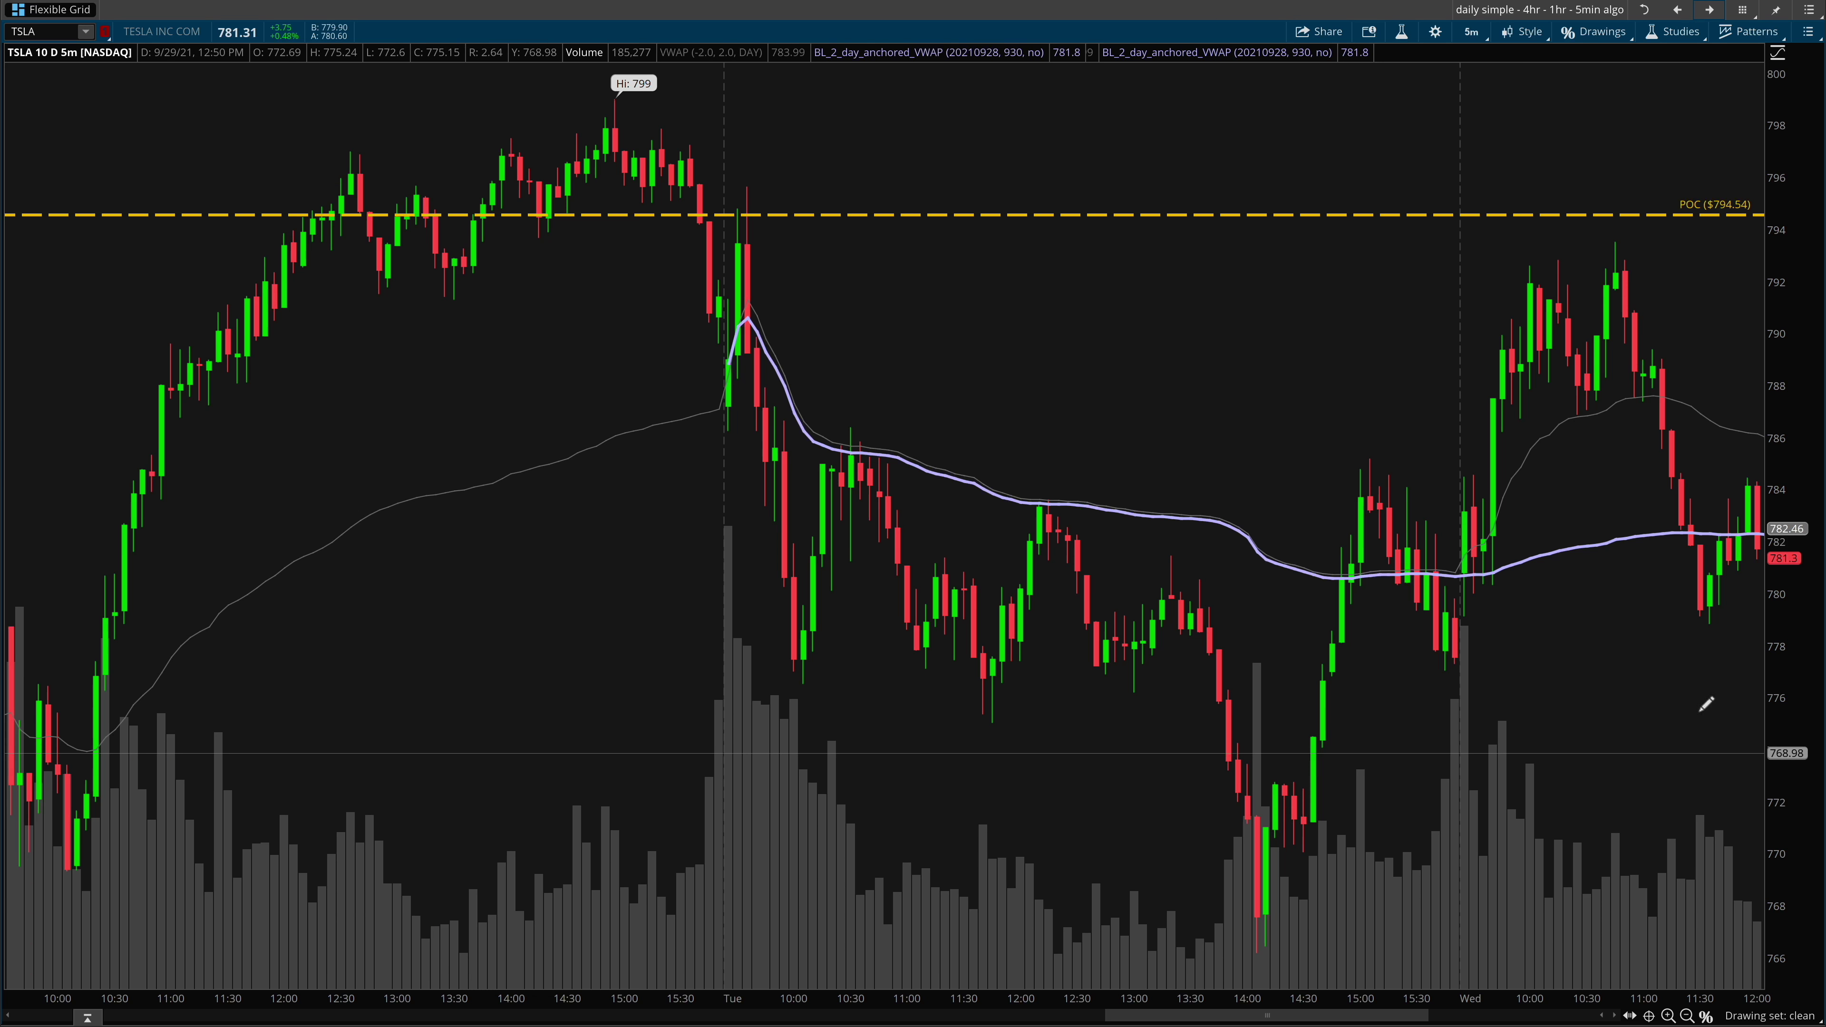
{"action": "scroll", "coordinate": [971, 381], "scroll_direction": "up", "scroll_amount": 3}
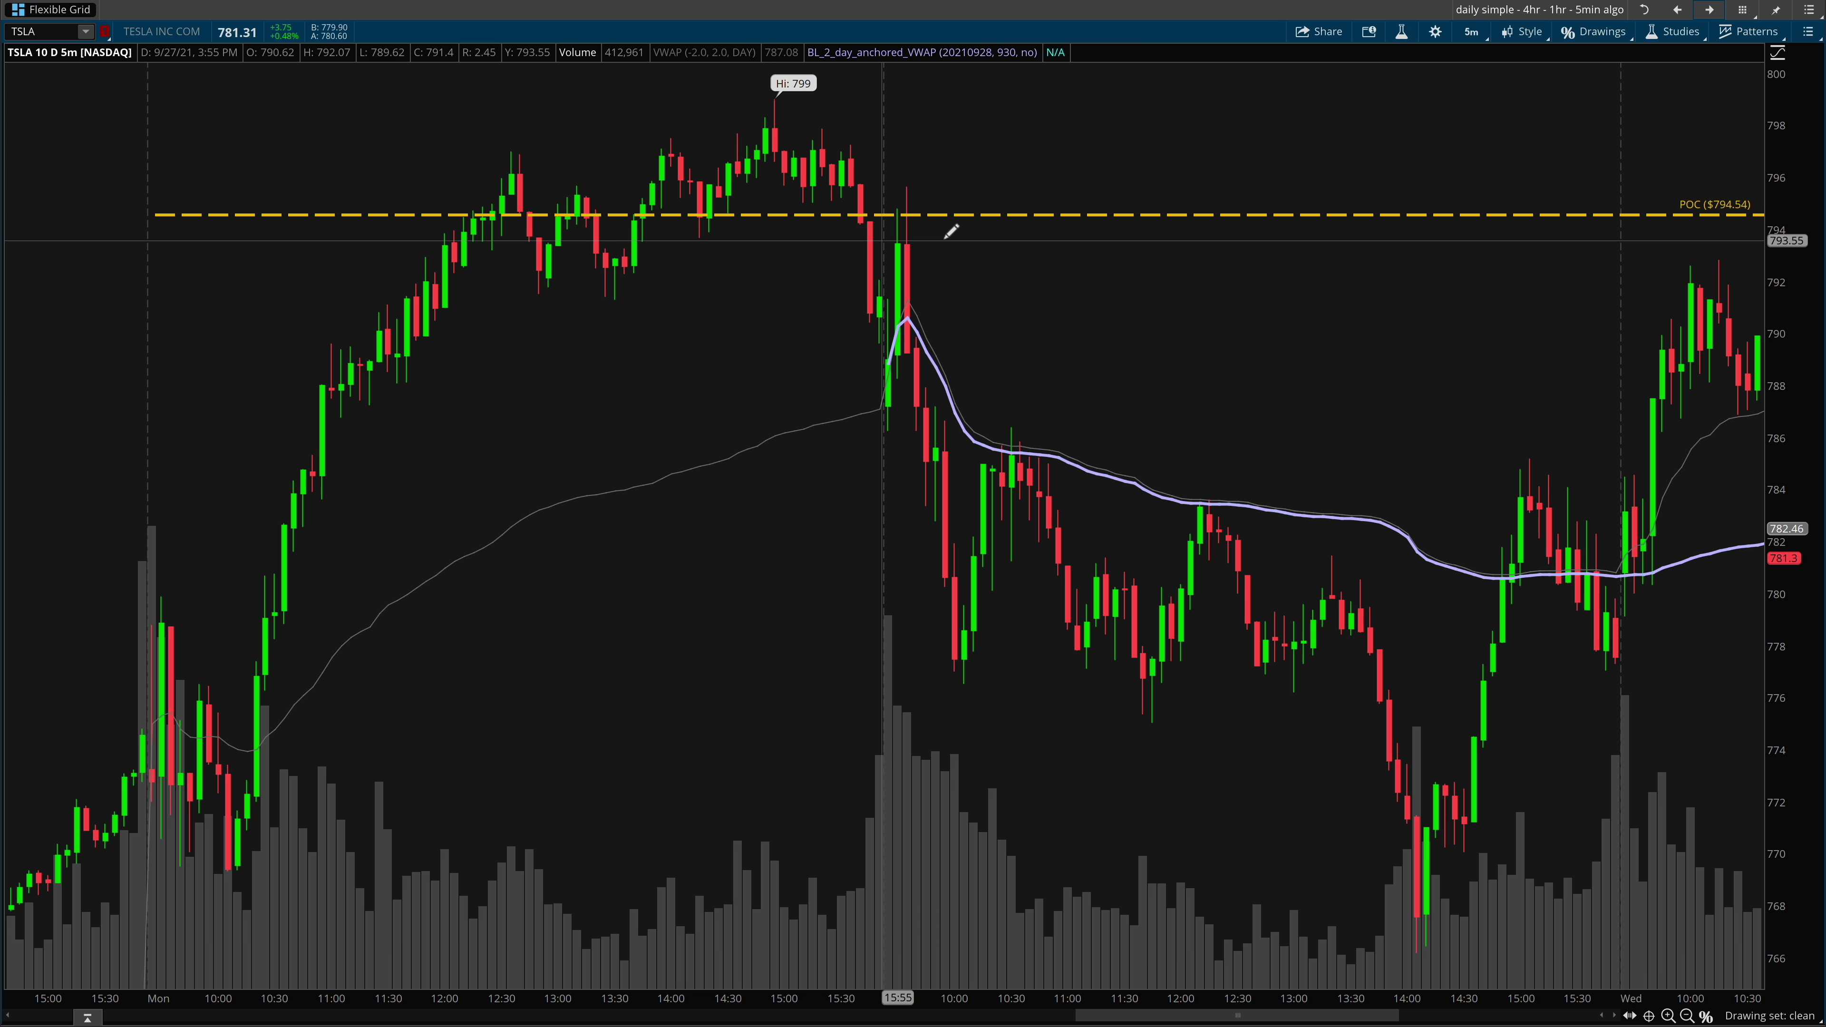
{"action": "left_click_drag", "start_coordinate": [1024, 128], "coordinate": [918, 205]}
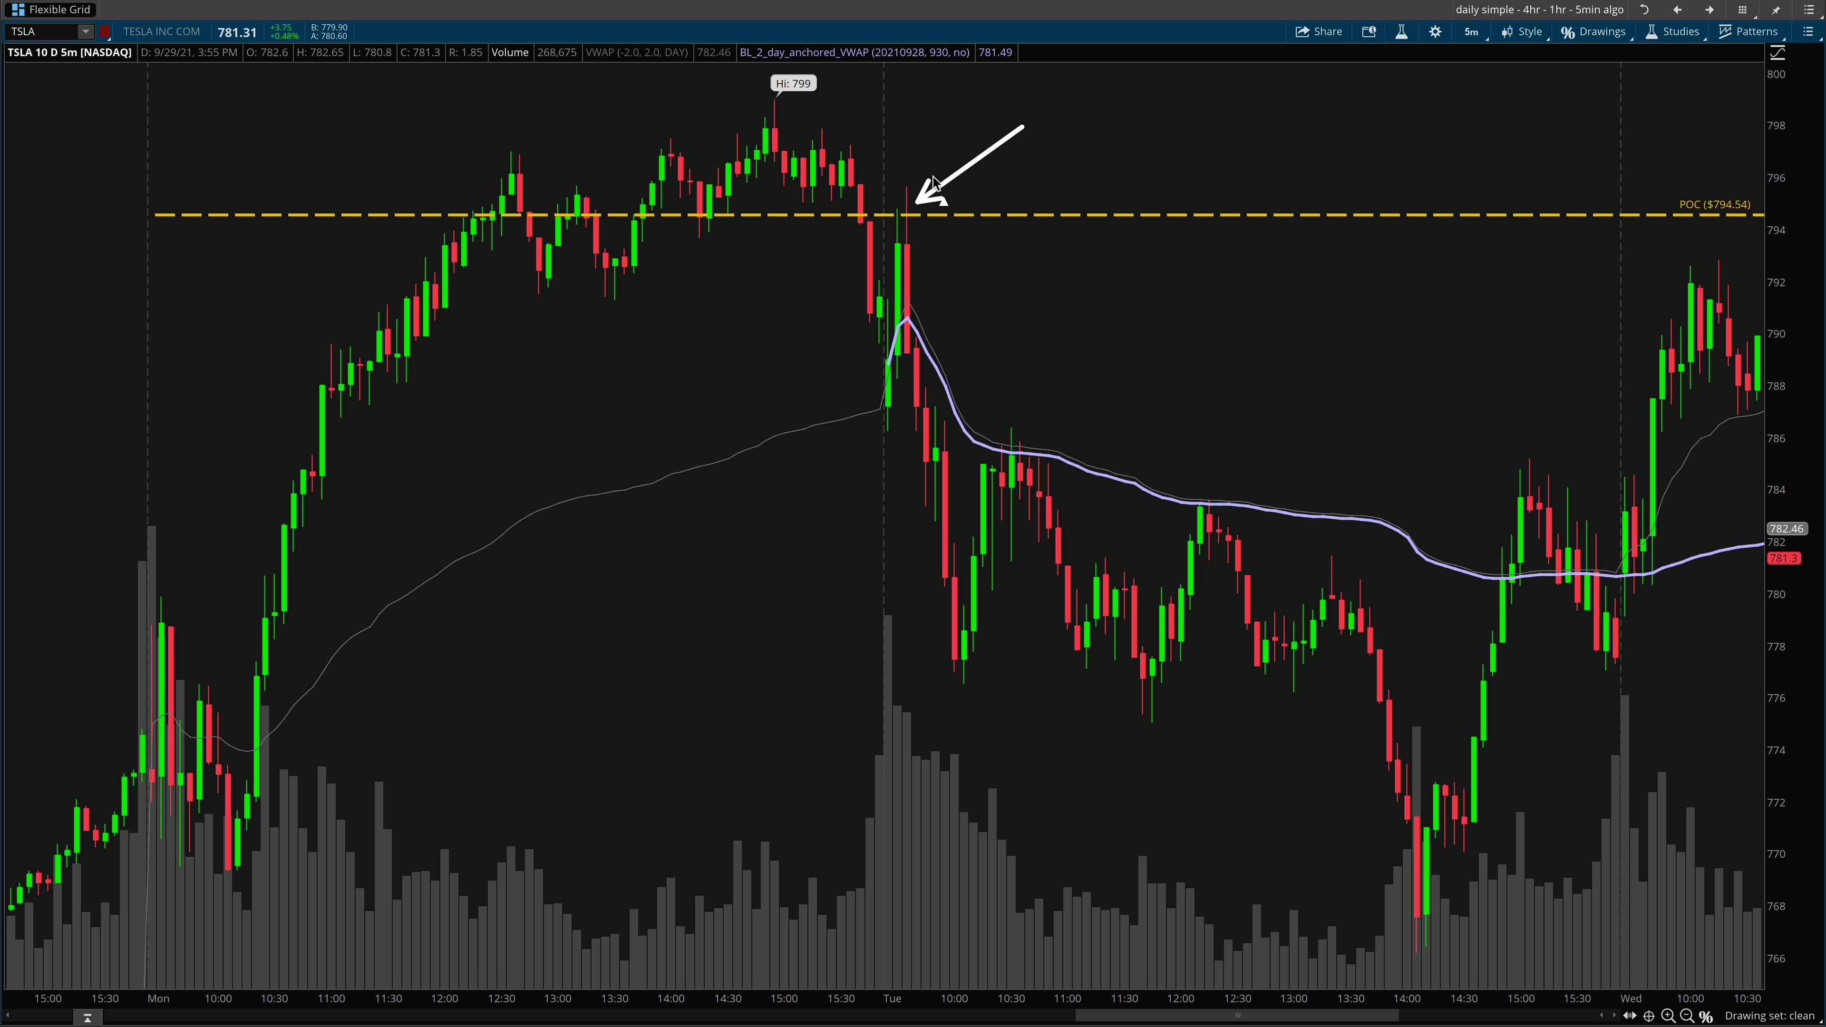
{"action": "left_click_drag", "start_coordinate": [886, 378], "coordinate": [896, 225]}
{"action": "left_click_drag", "start_coordinate": [899, 335], "coordinate": [893, 222]}
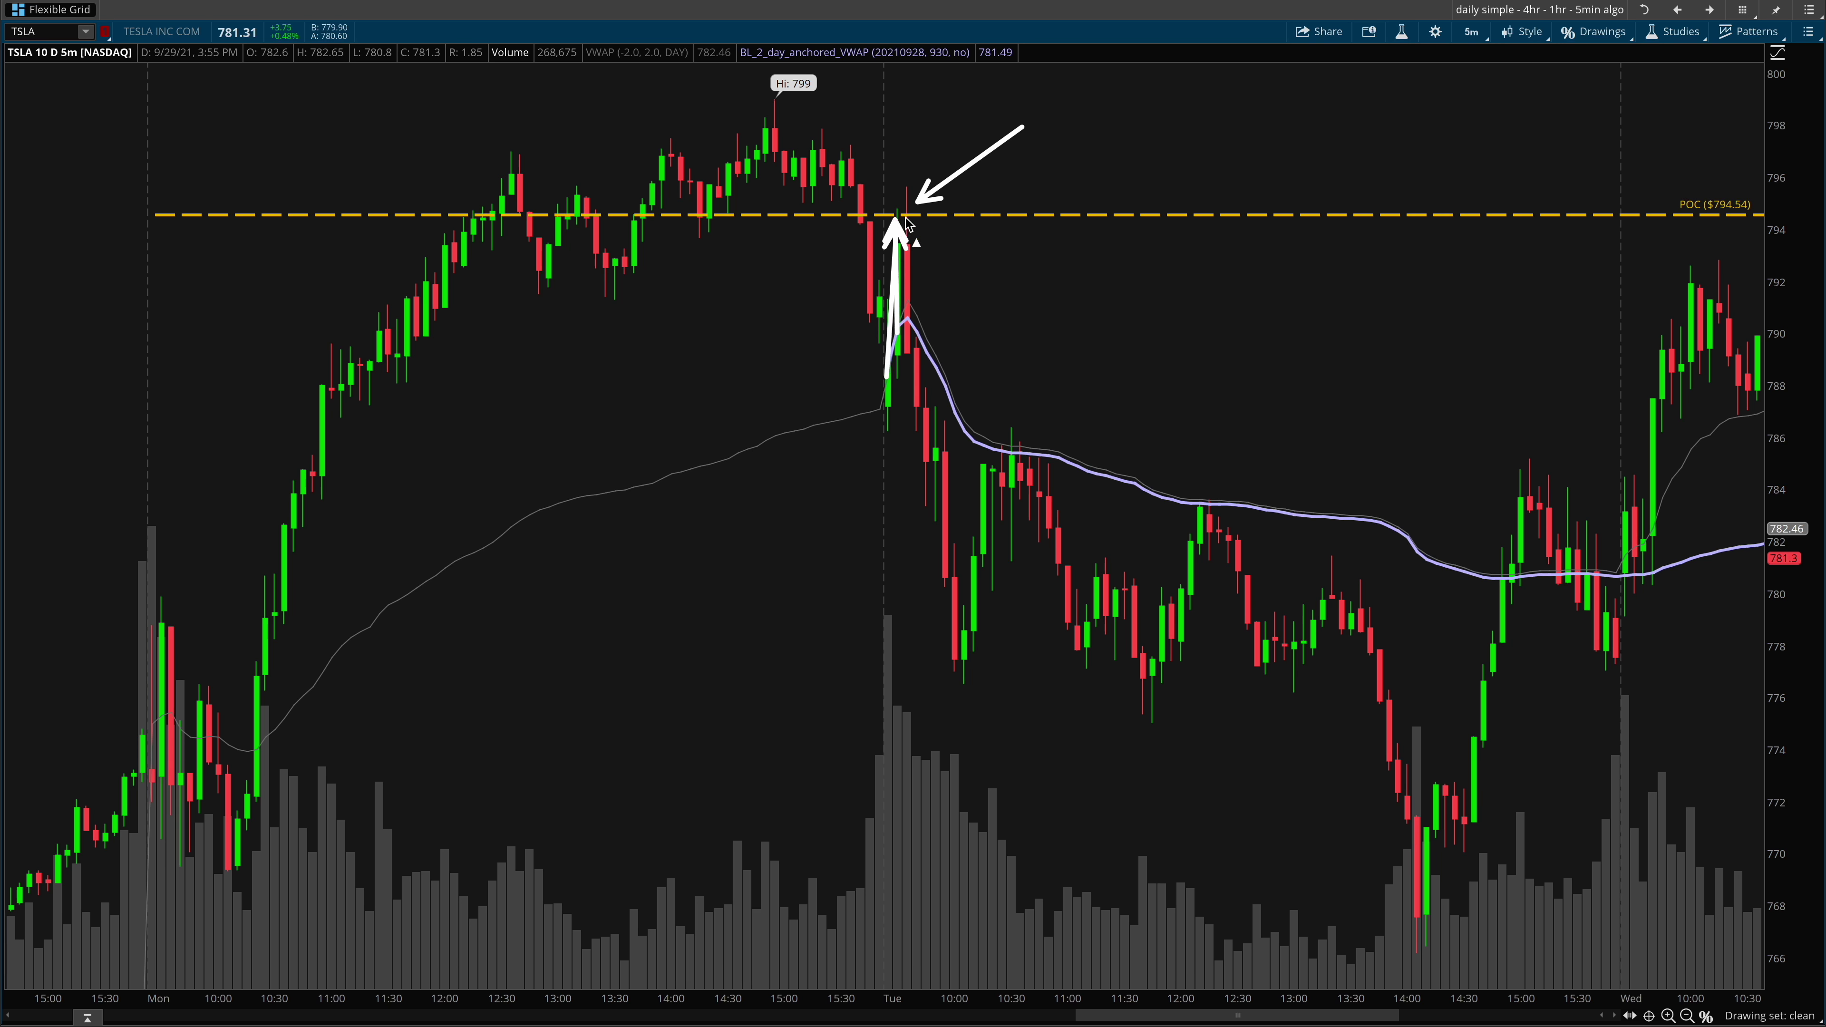
- Draw two horizontal arrows above the POC at about 799 and 797, and clear all annotations
{"action": "left_click_drag", "start_coordinate": [715, 97], "coordinate": [1375, 88]}
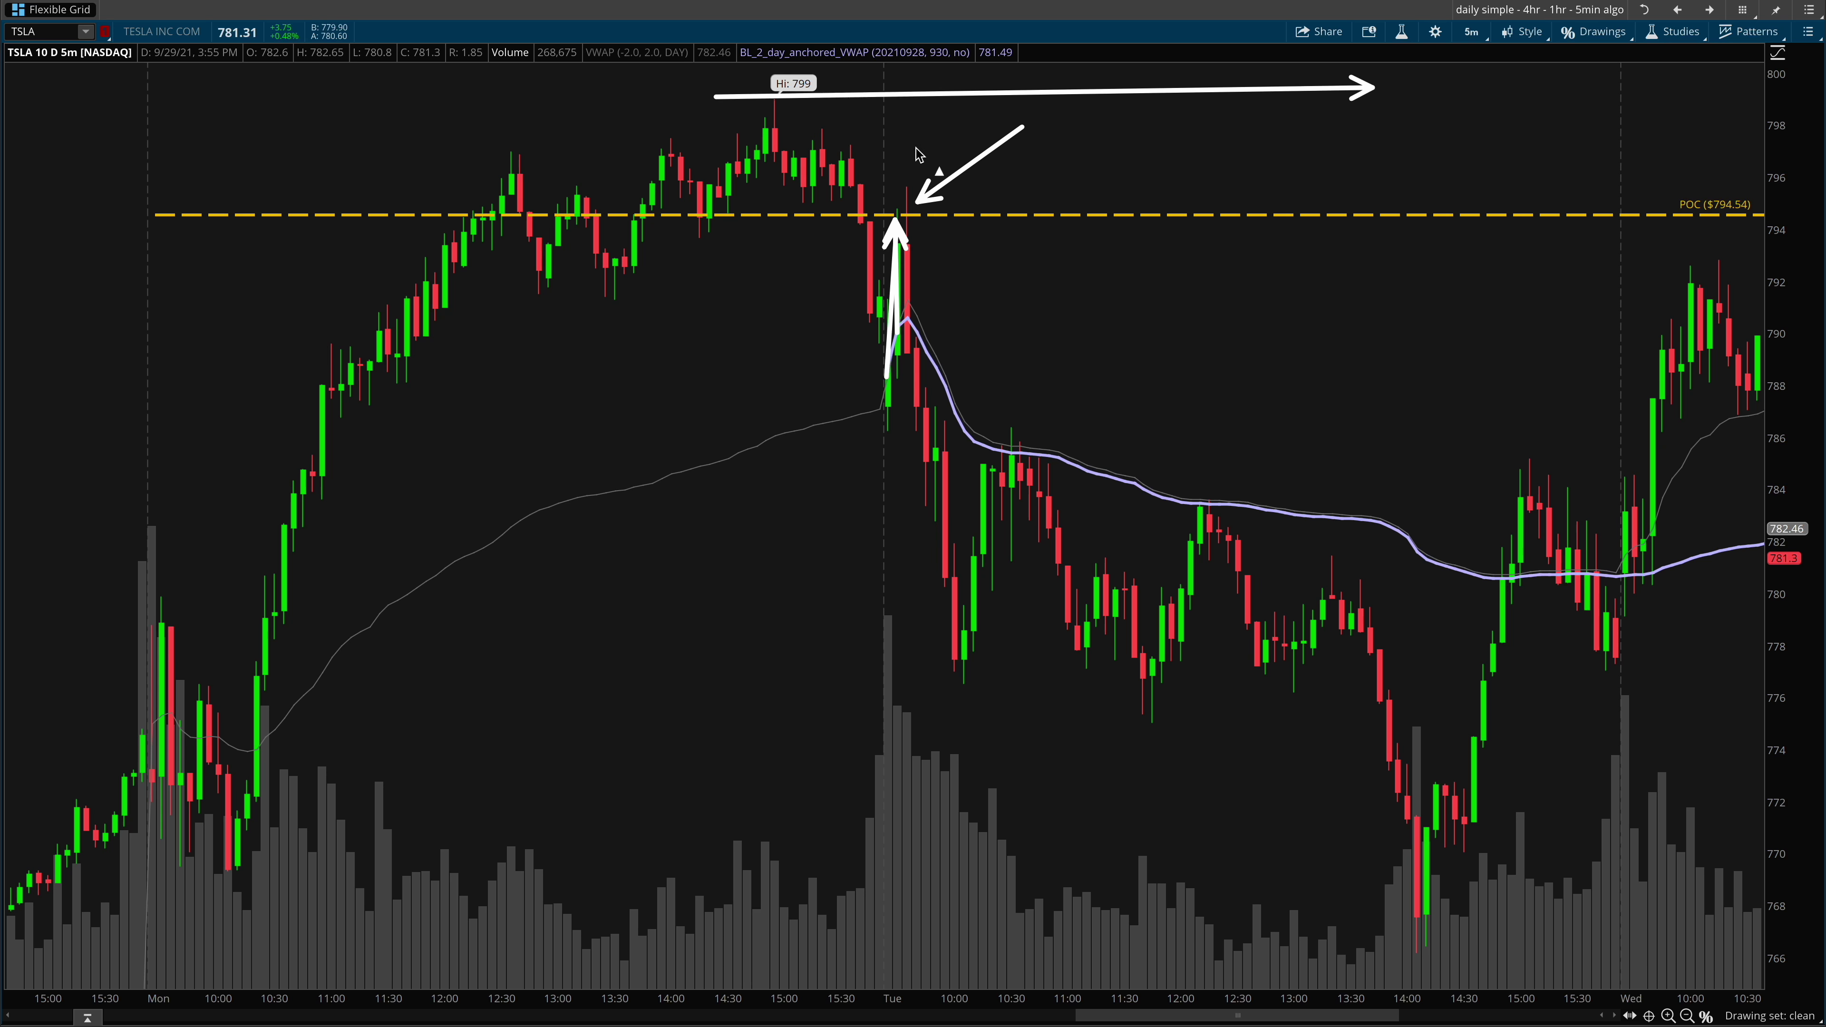
{"action": "left_click_drag", "start_coordinate": [663, 149], "coordinate": [1358, 140]}
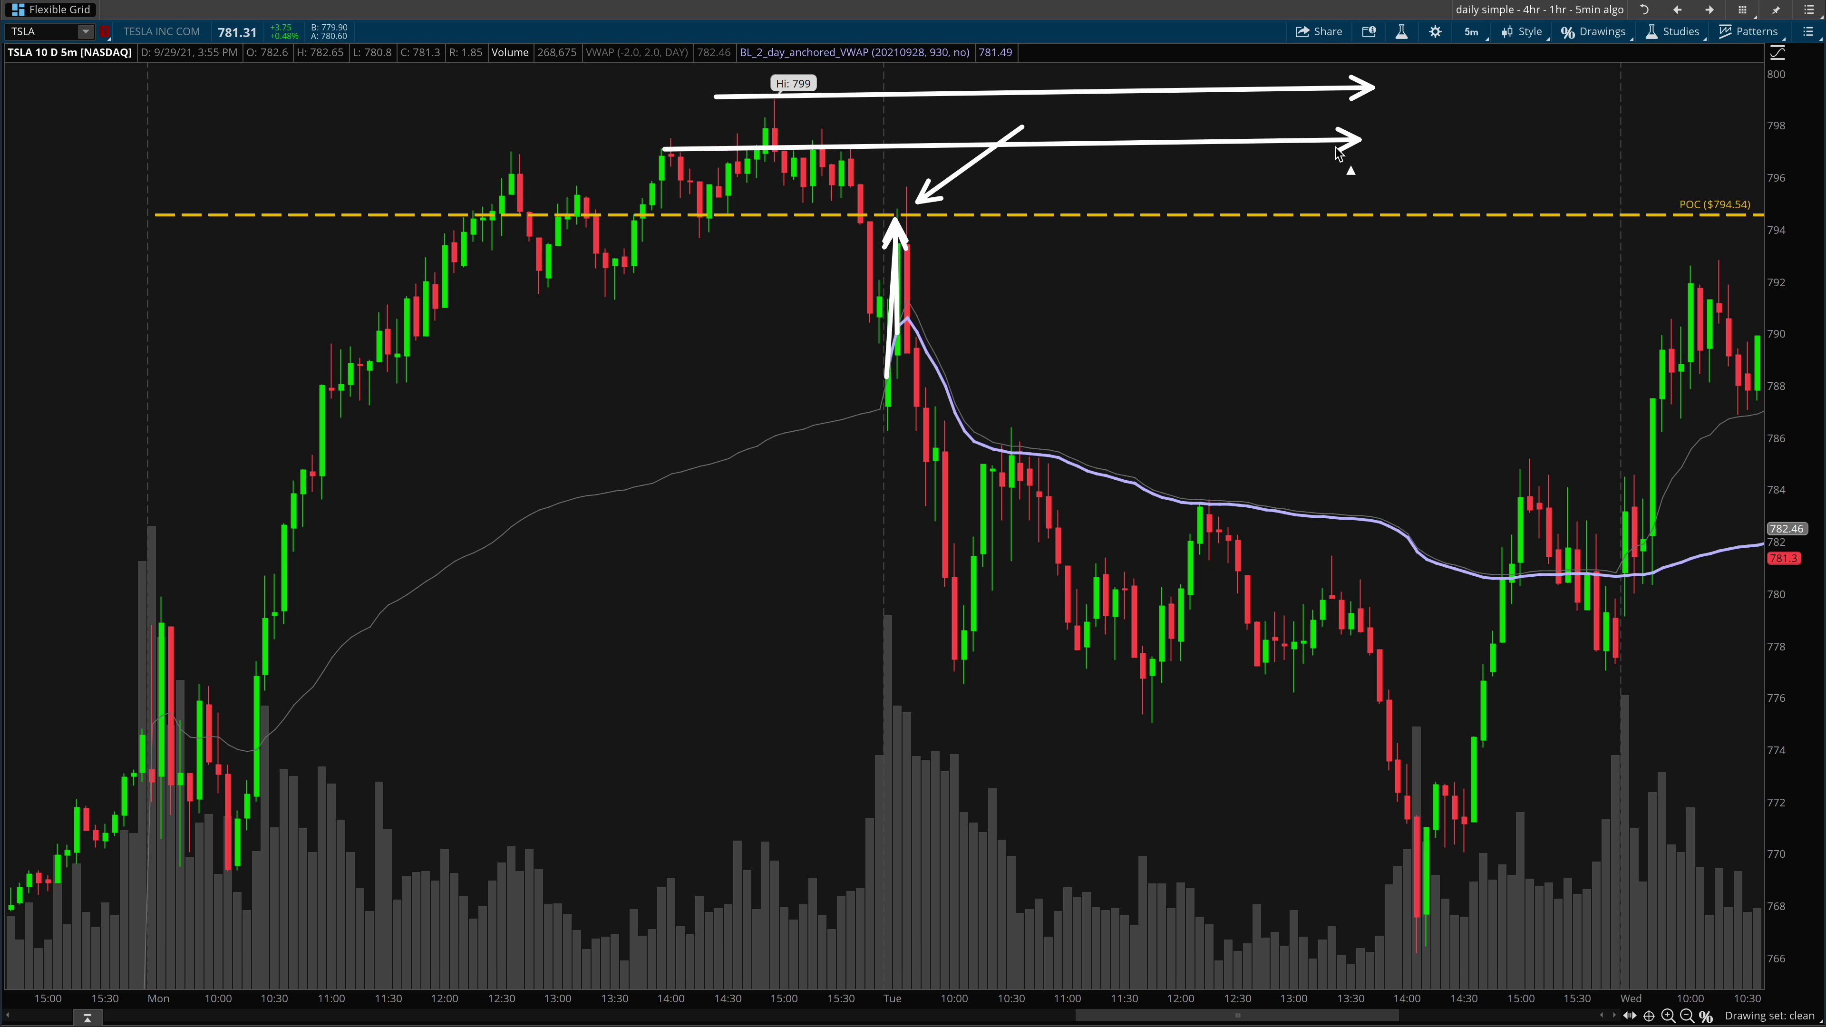
{"action": "key", "text": "Escape"}
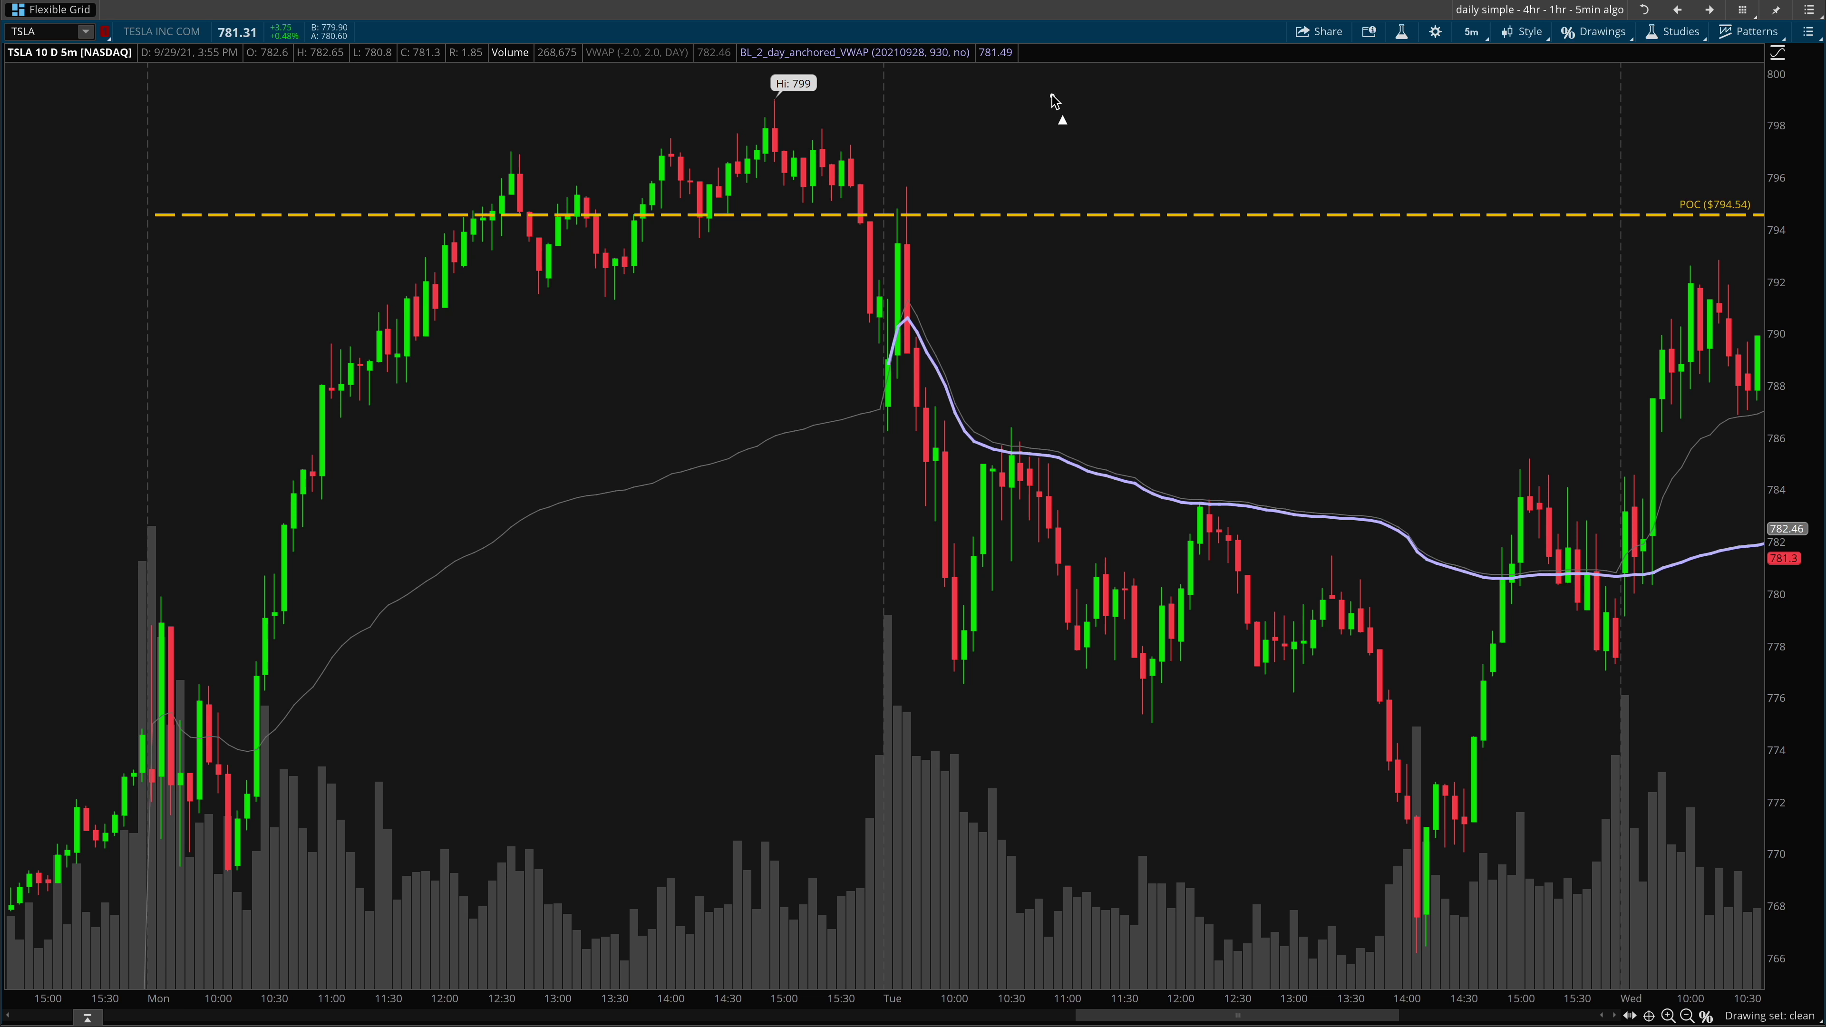
- Draw two arrows pointing at Tuesday's spike through TSLA's $794.54 POC, and erase them
{"action": "left_click_drag", "start_coordinate": [1054, 100], "coordinate": [913, 209]}
{"action": "left_click_drag", "start_coordinate": [1087, 99], "coordinate": [954, 201]}
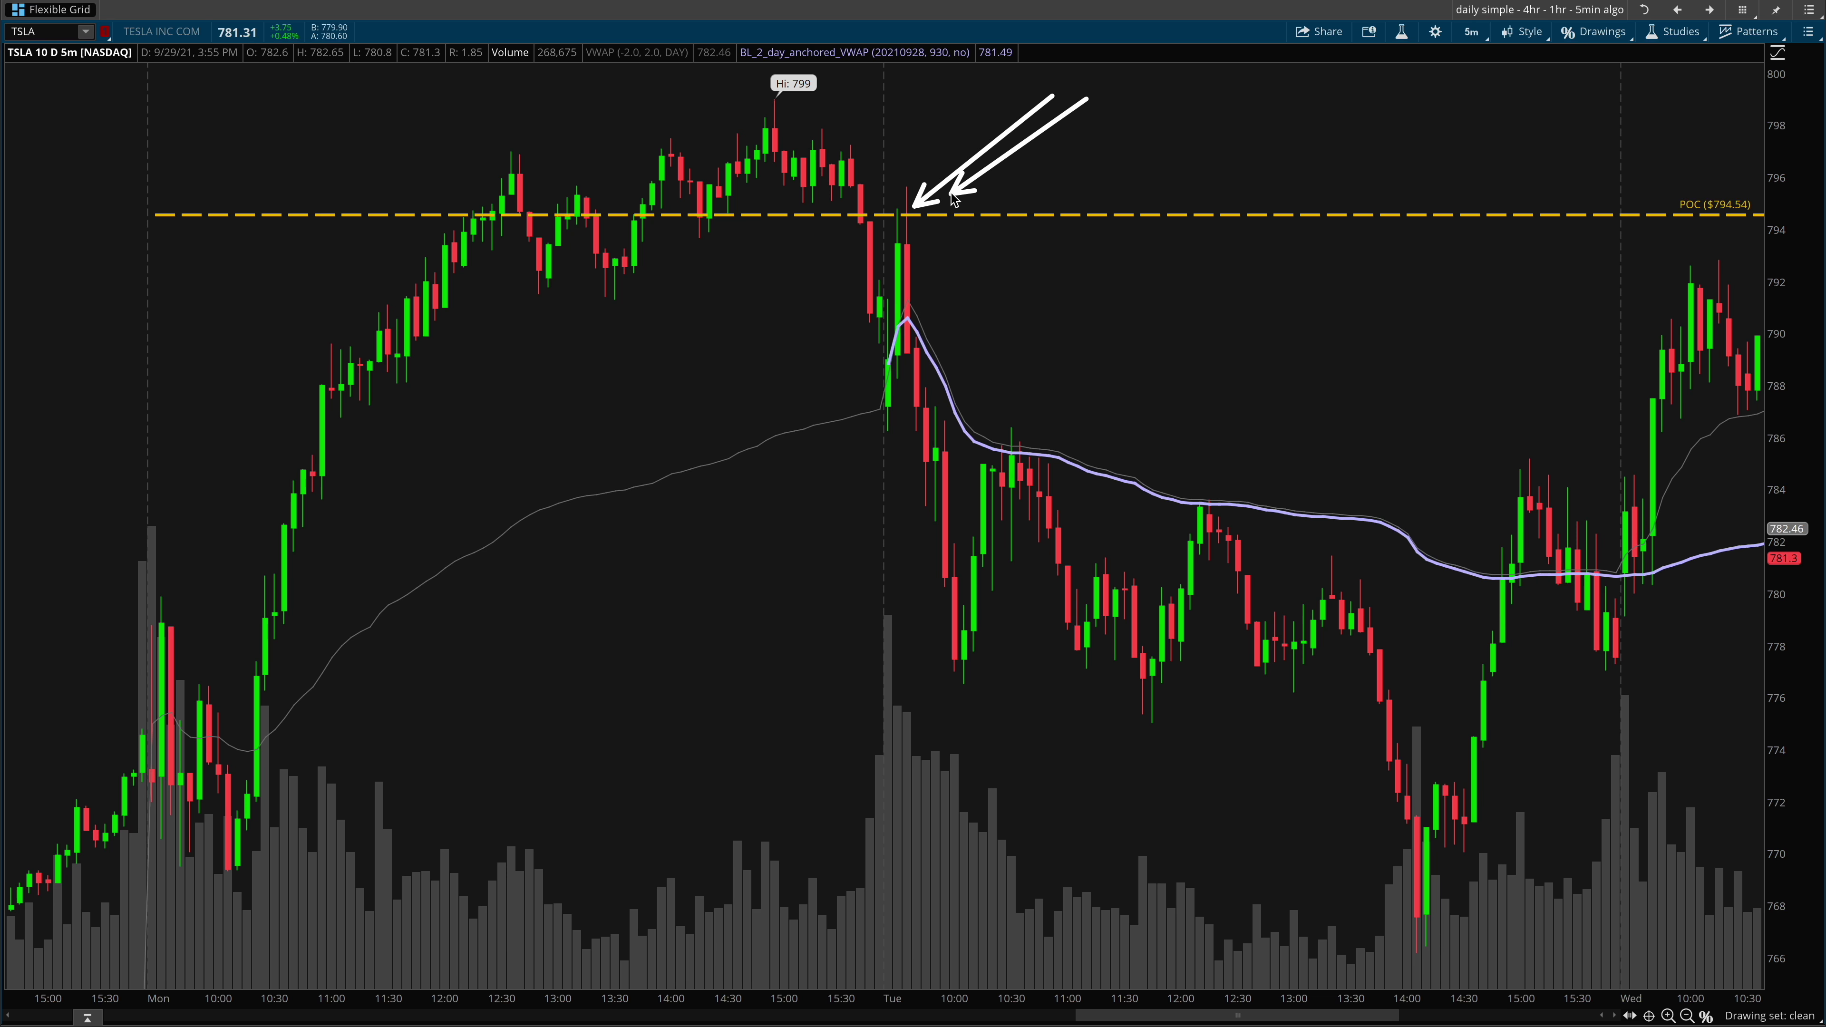
{"action": "key", "text": "Escape"}
- Mark the zone from the $794.54 POC up to about 799 with a rectangle, draw an arrow from Tuesday's spike into it, and clear the arrows
{"action": "middle_click", "coordinate": [958, 184]}
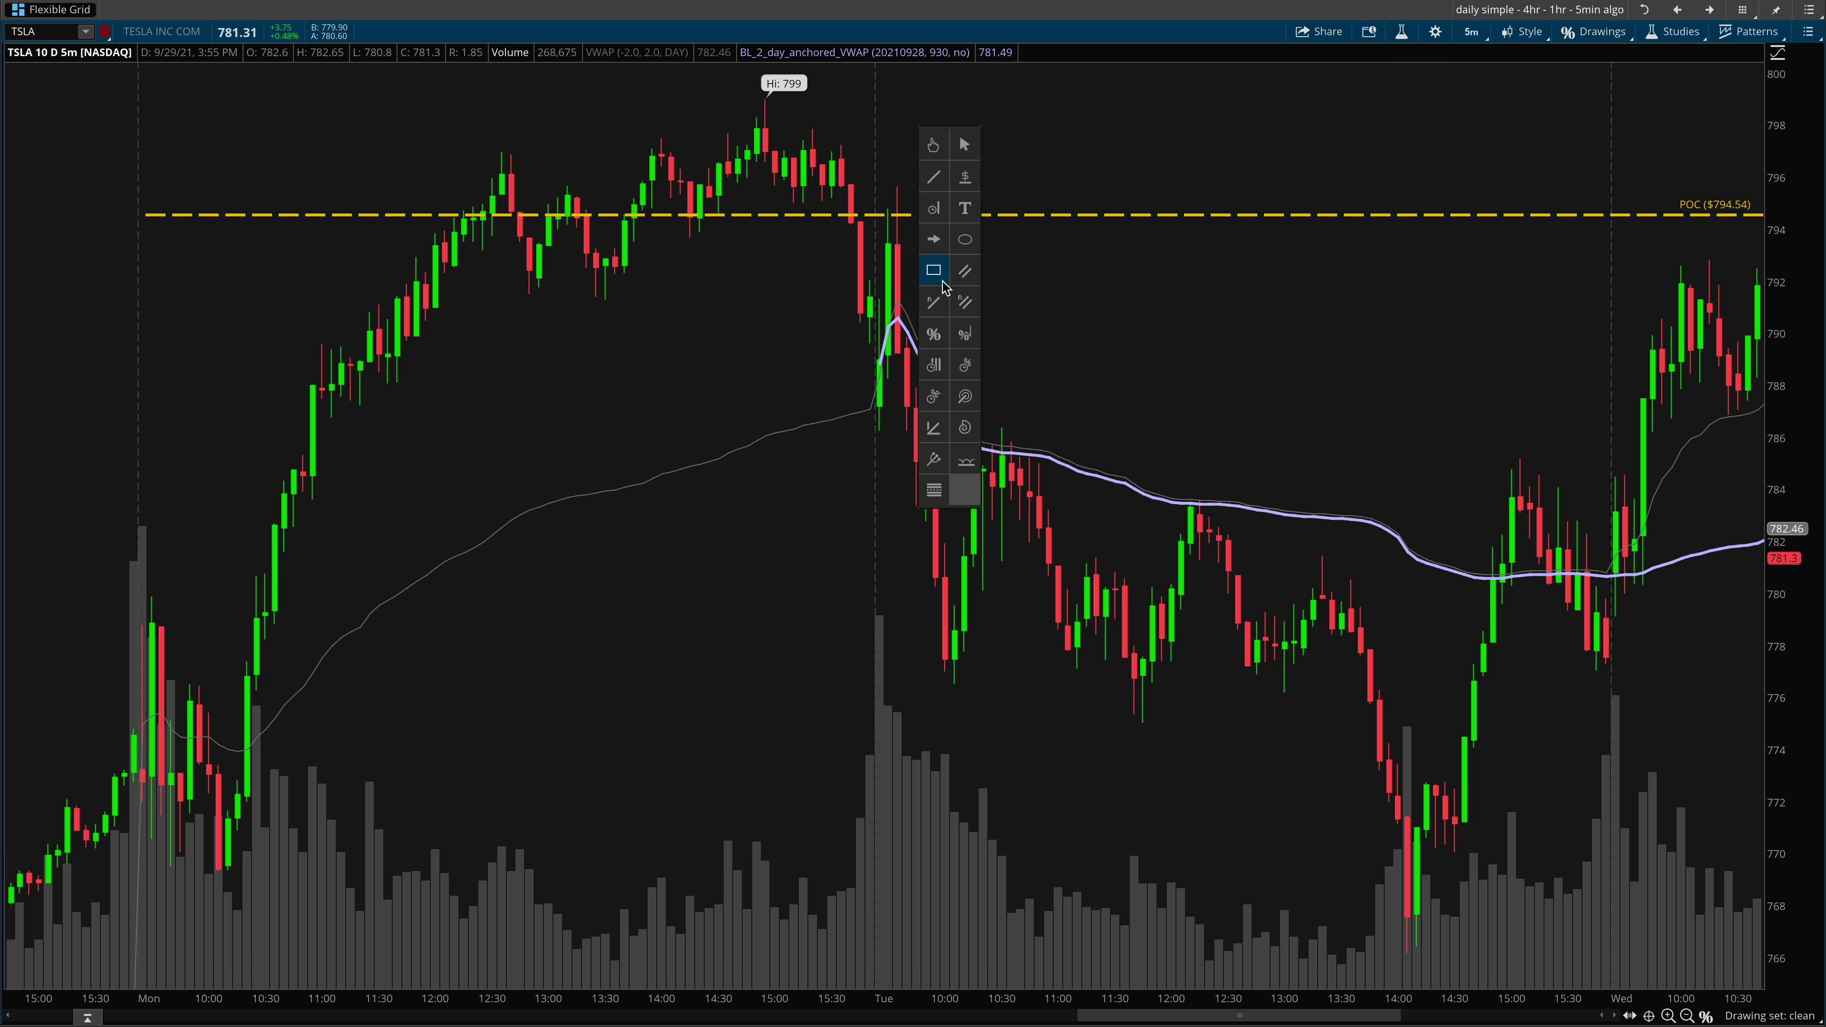
{"action": "left_click", "coordinate": [945, 285]}
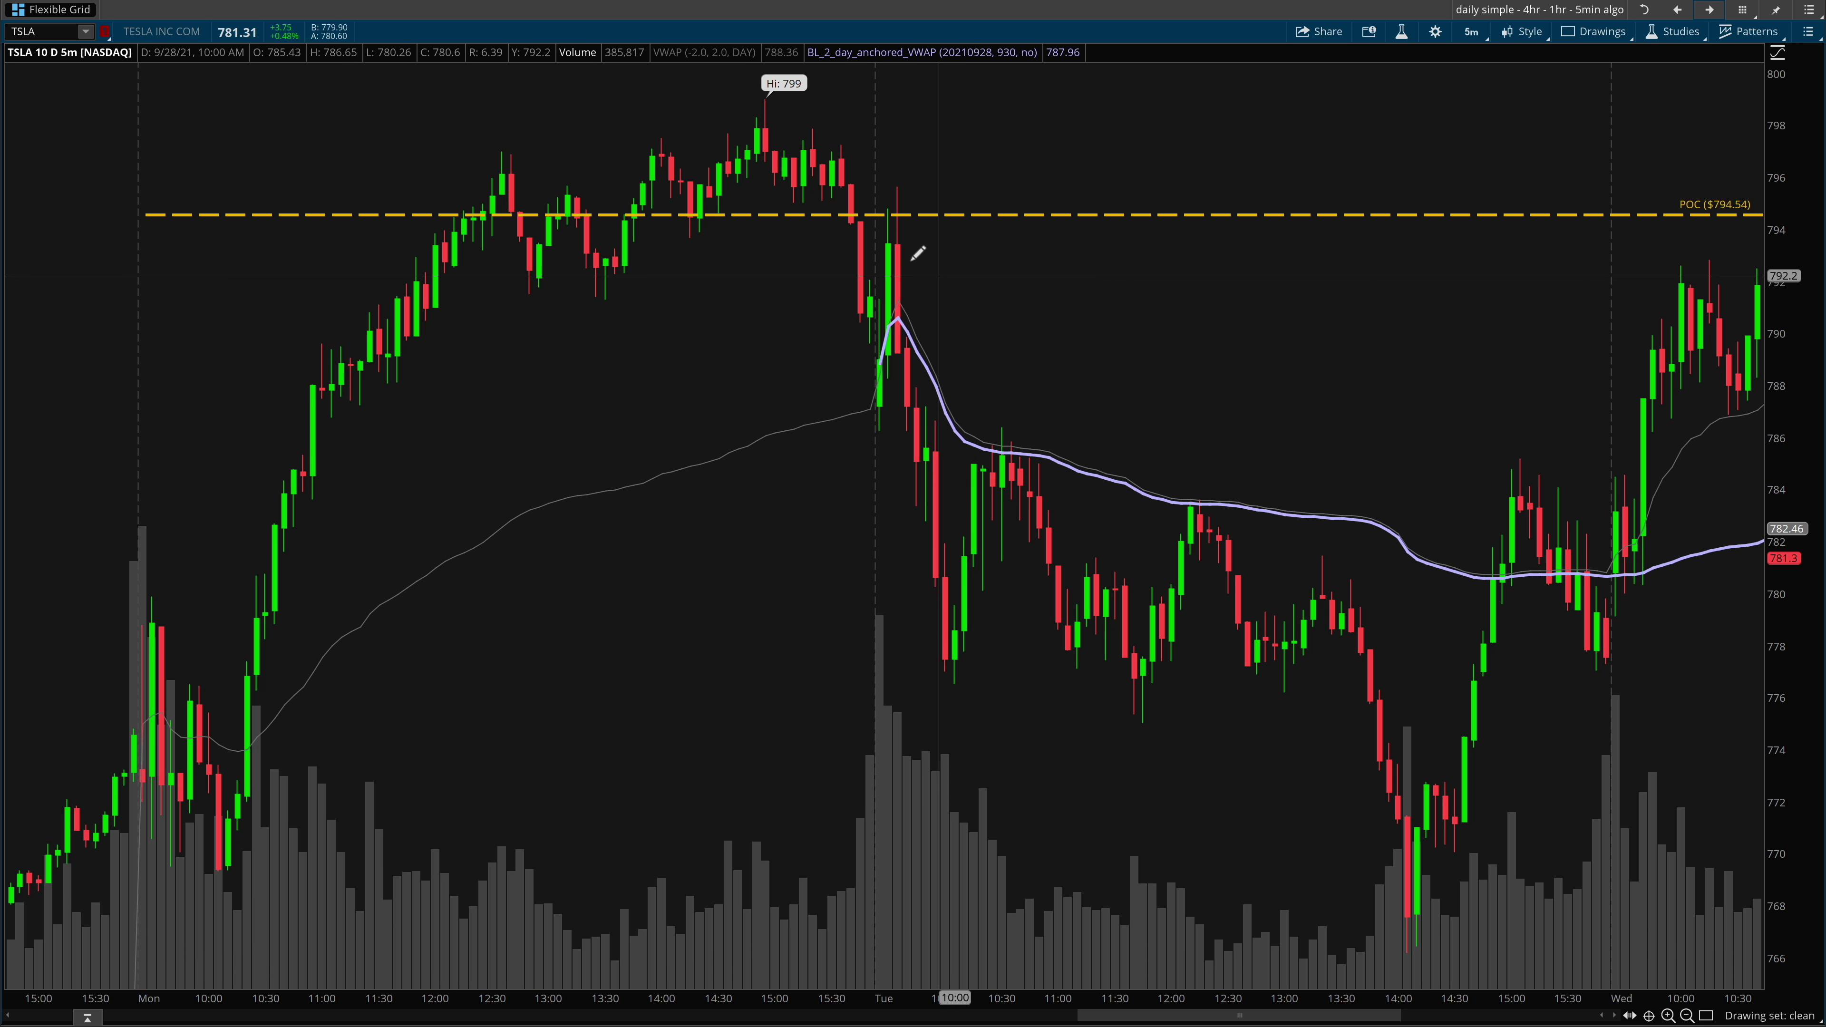
{"action": "left_click", "coordinate": [435, 214]}
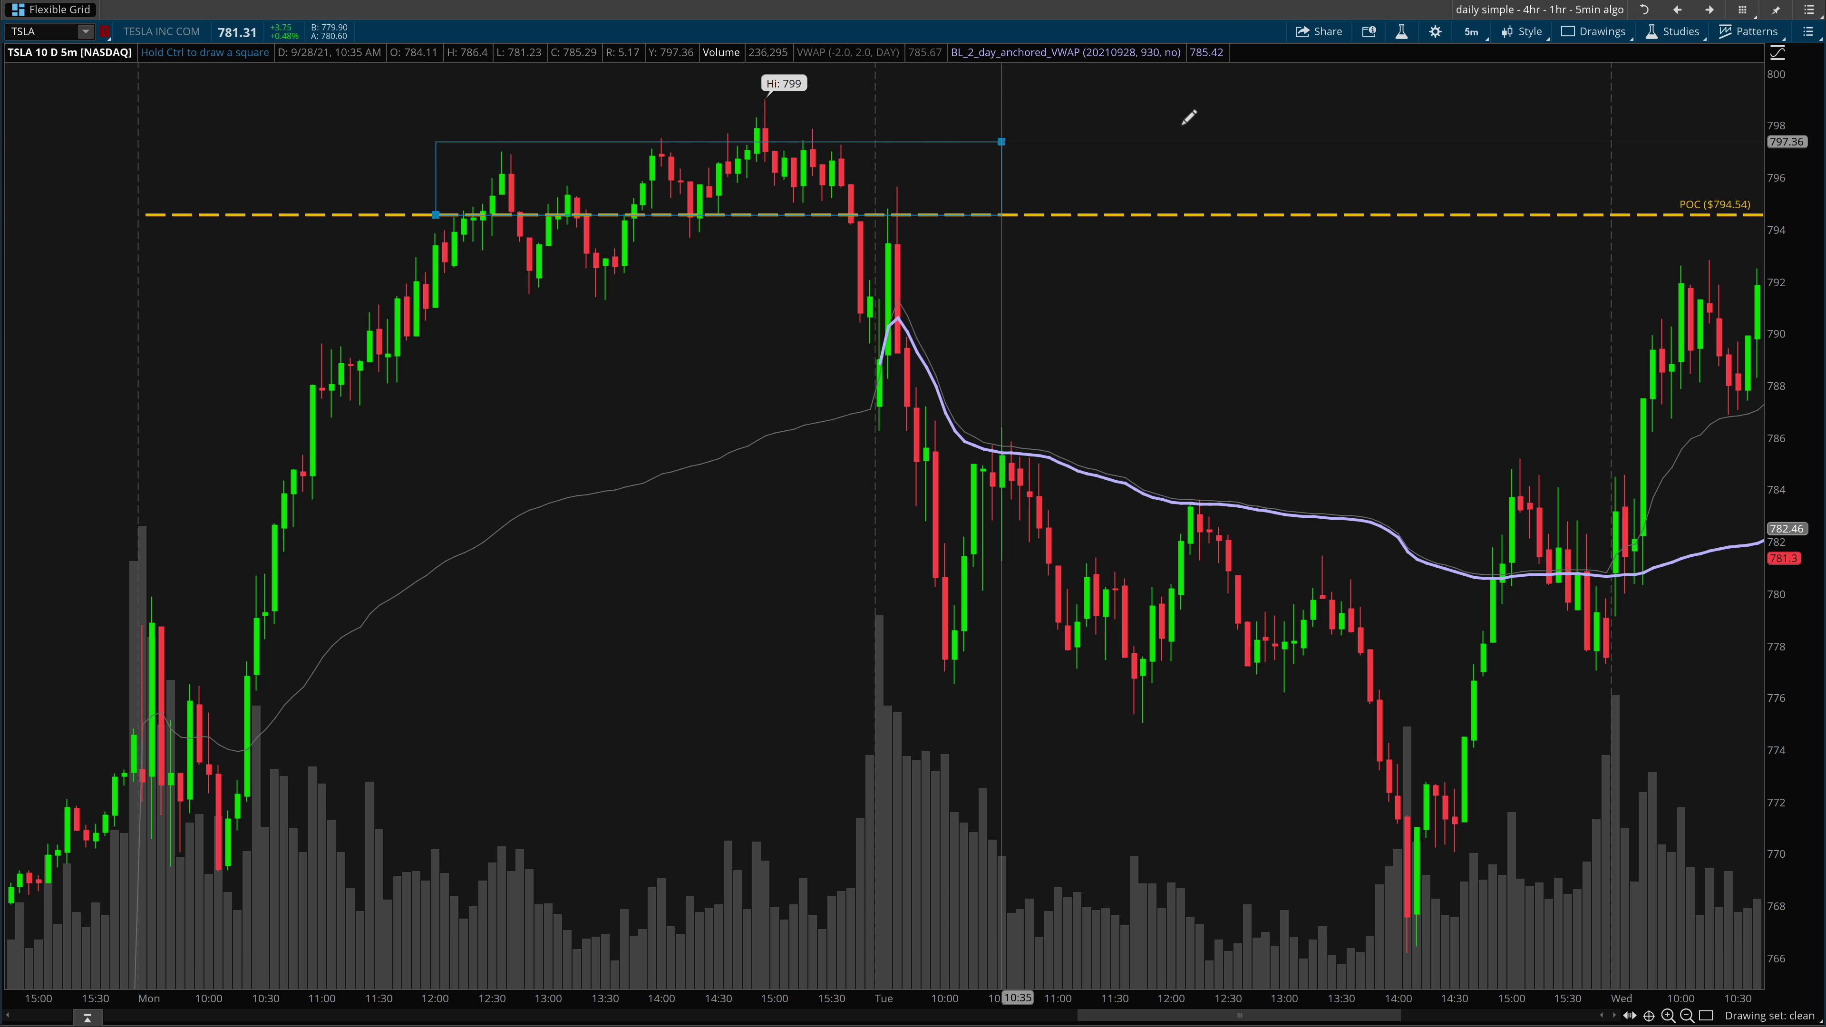
{"action": "left_click", "coordinate": [1553, 96]}
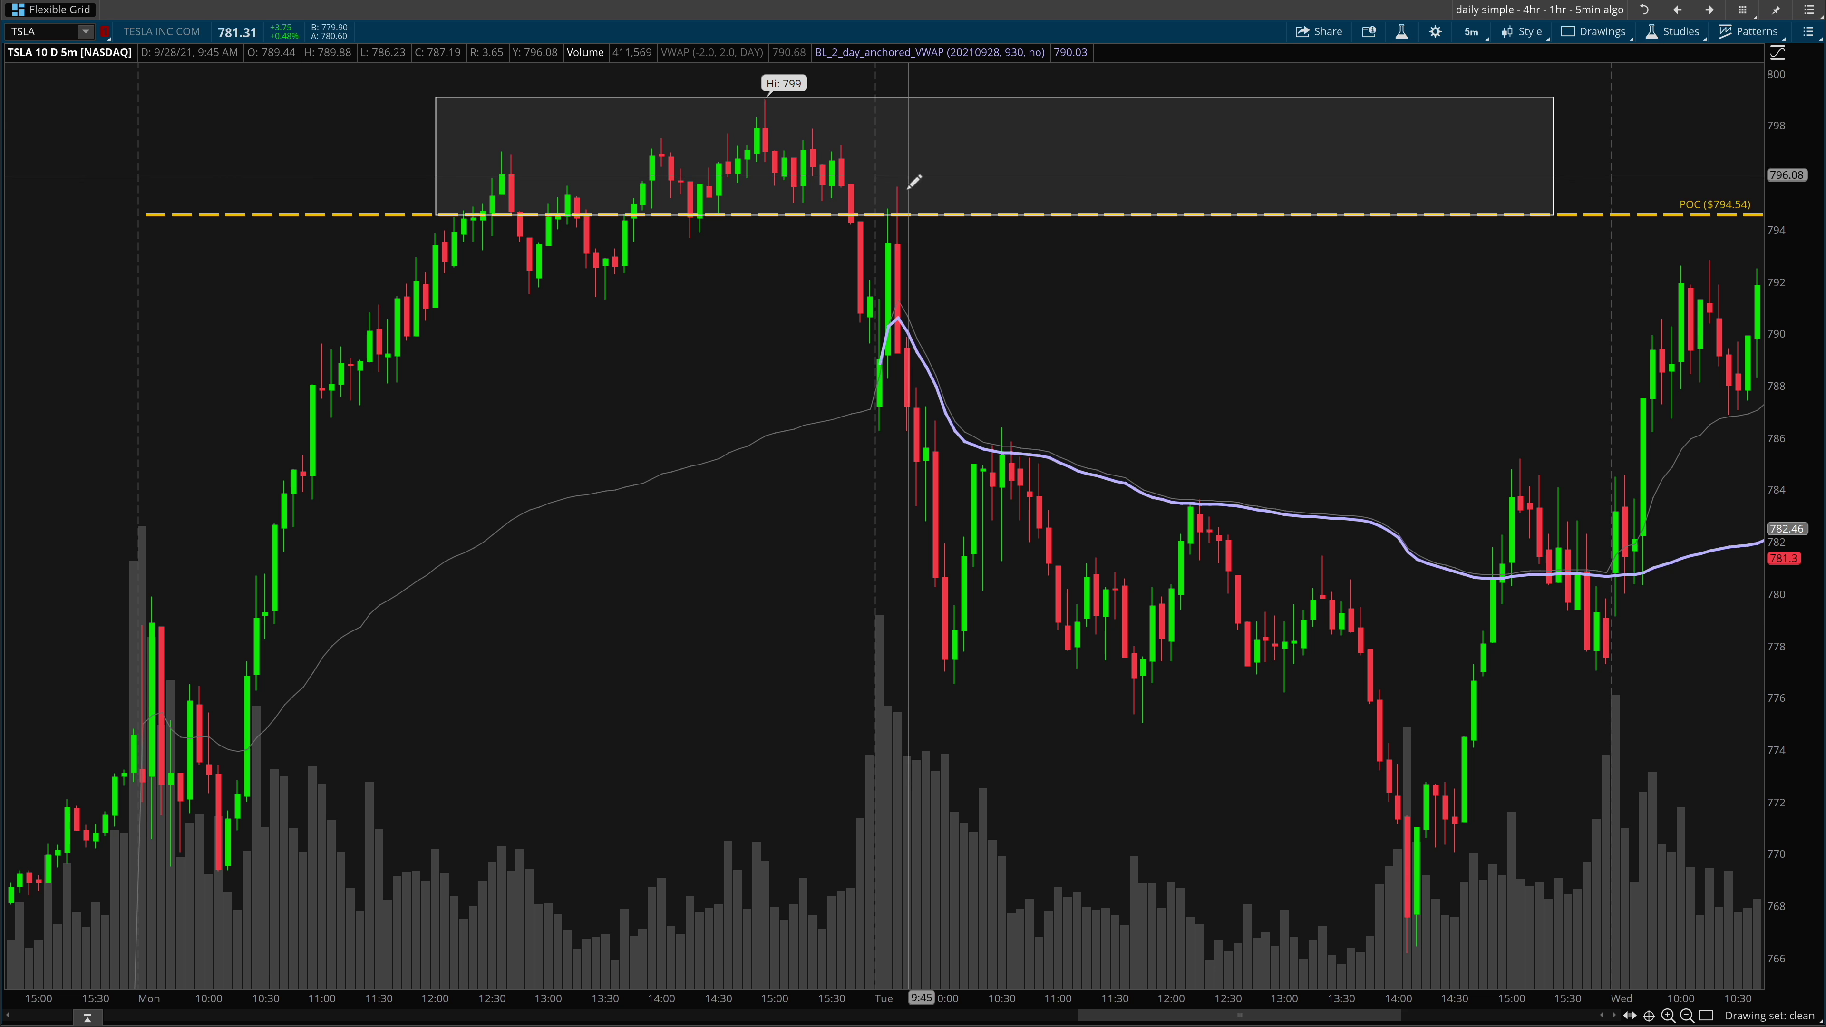
{"action": "left_click_drag", "start_coordinate": [906, 181], "coordinate": [927, 127]}
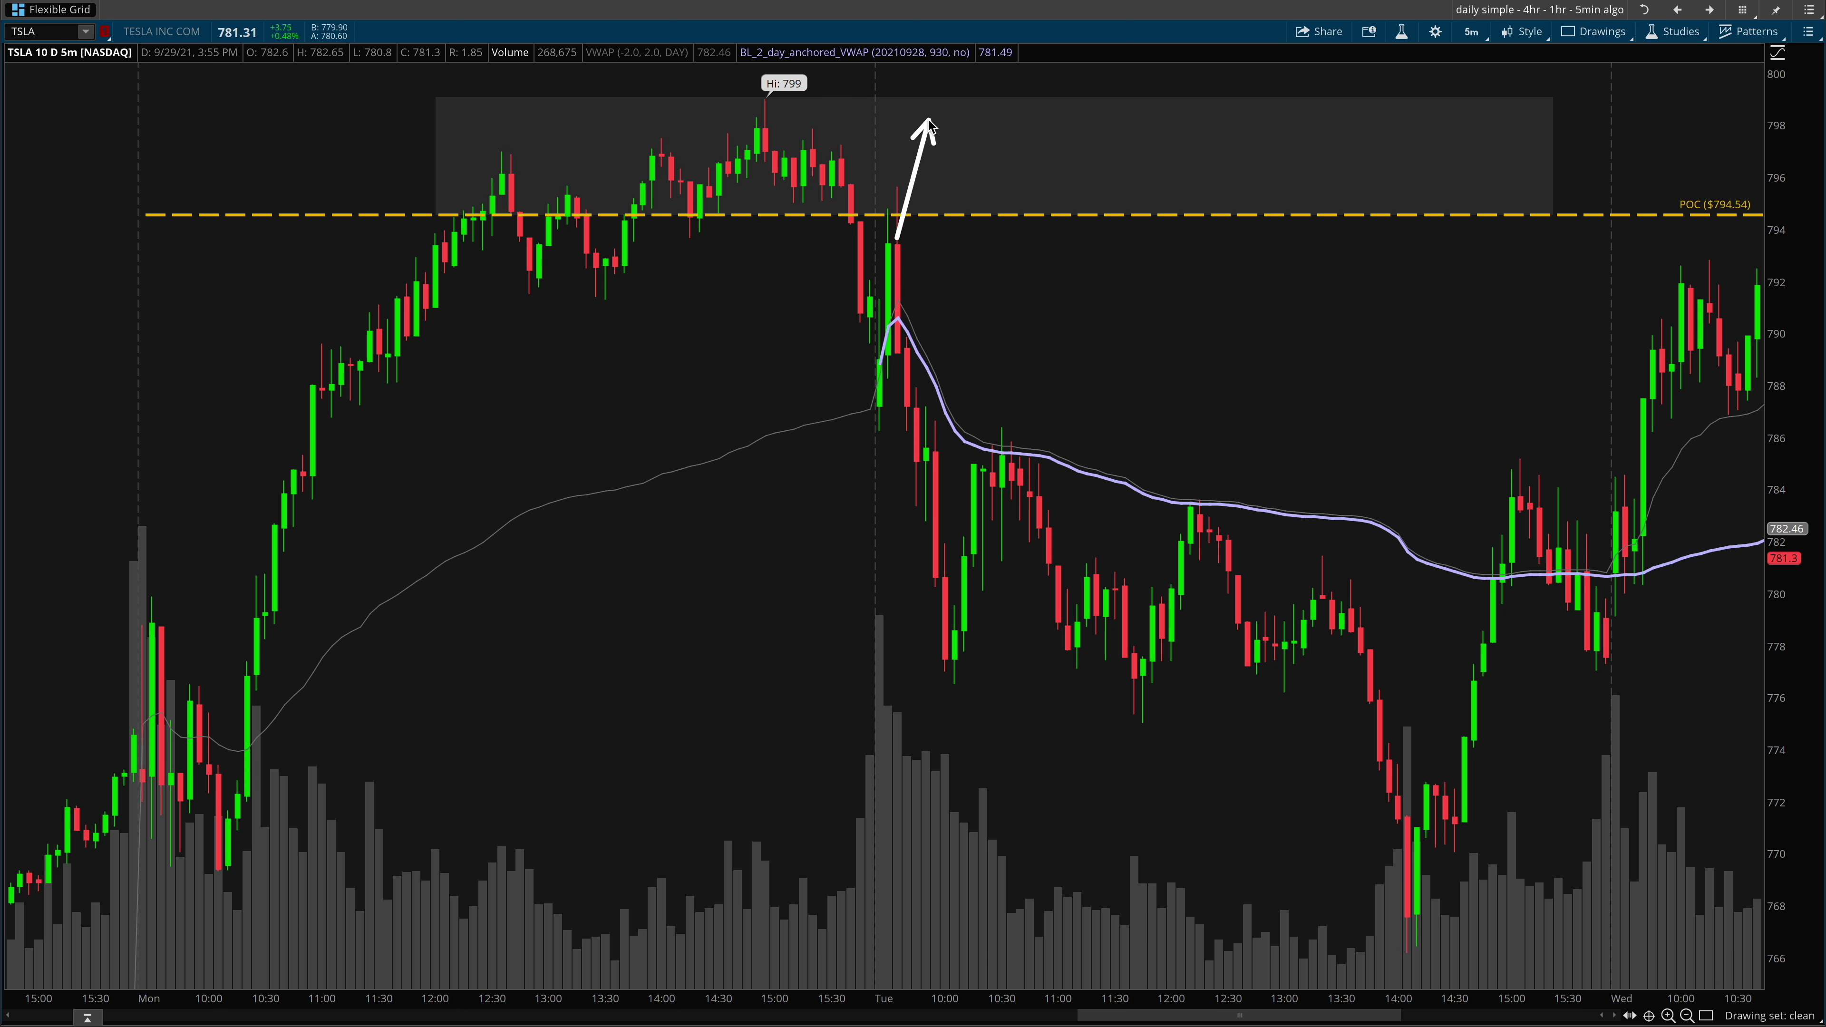
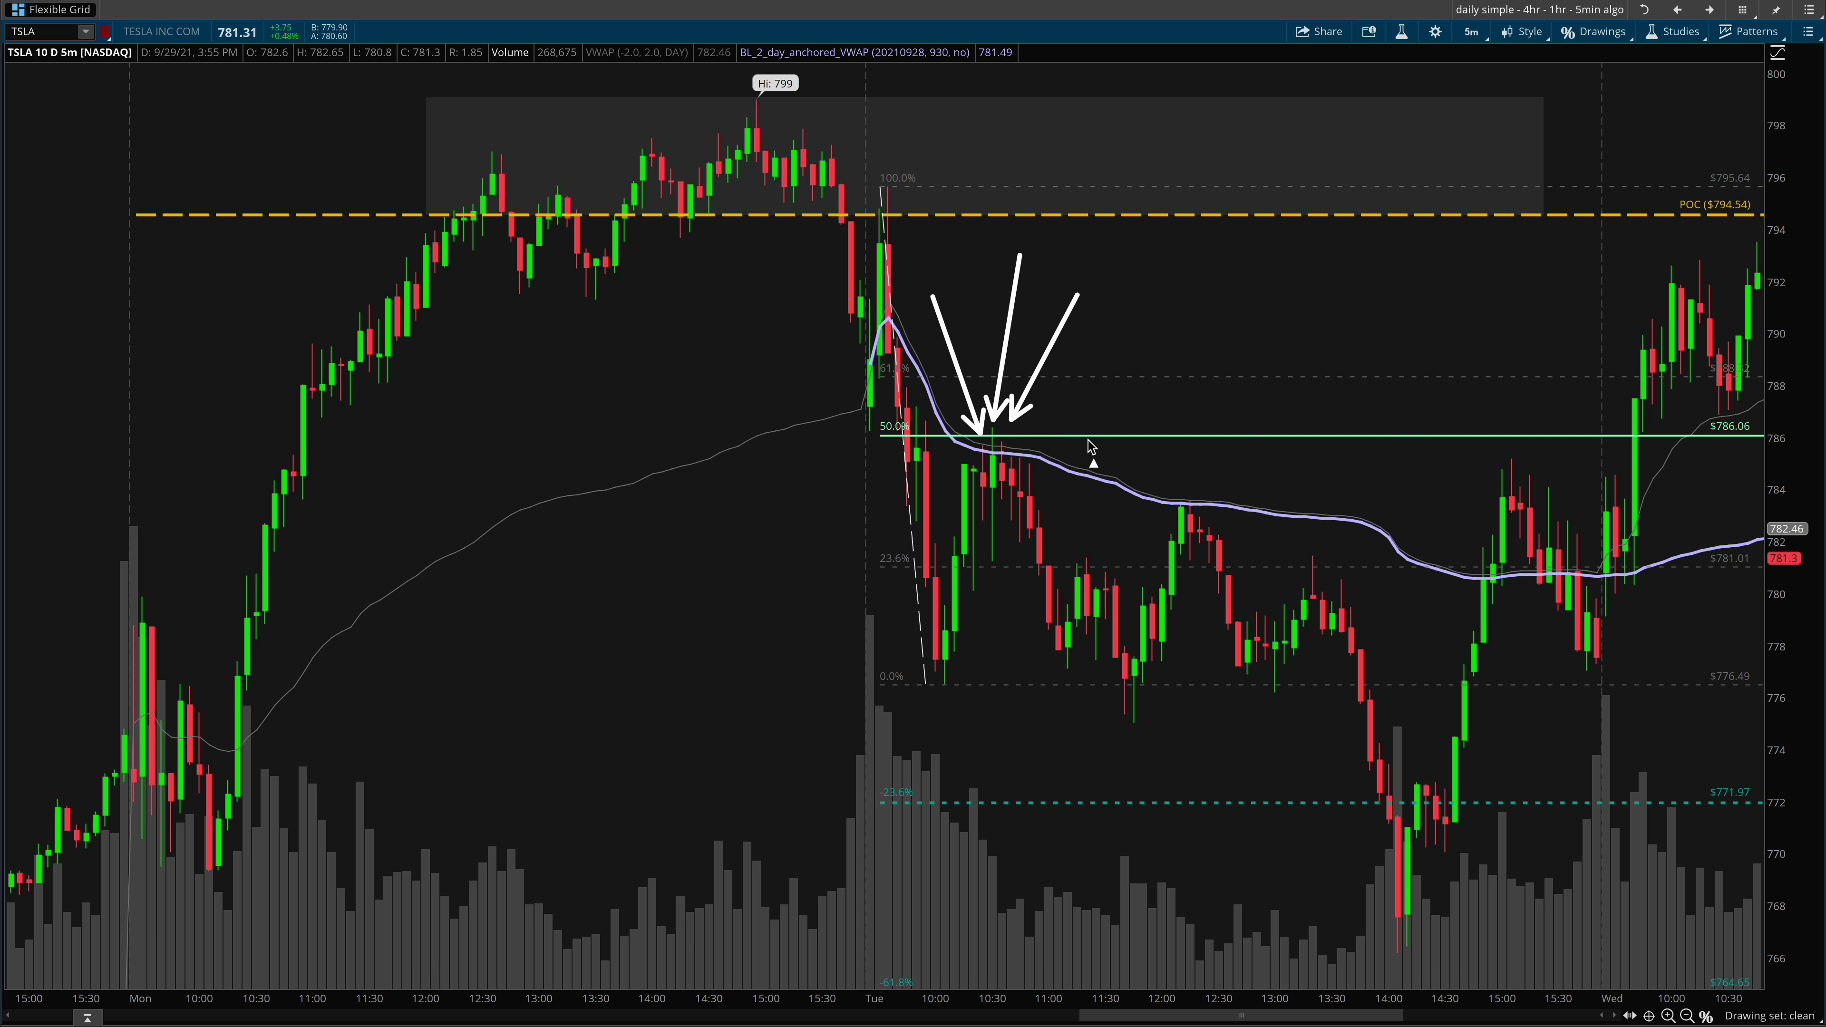
{"action": "key", "text": "Escape"}
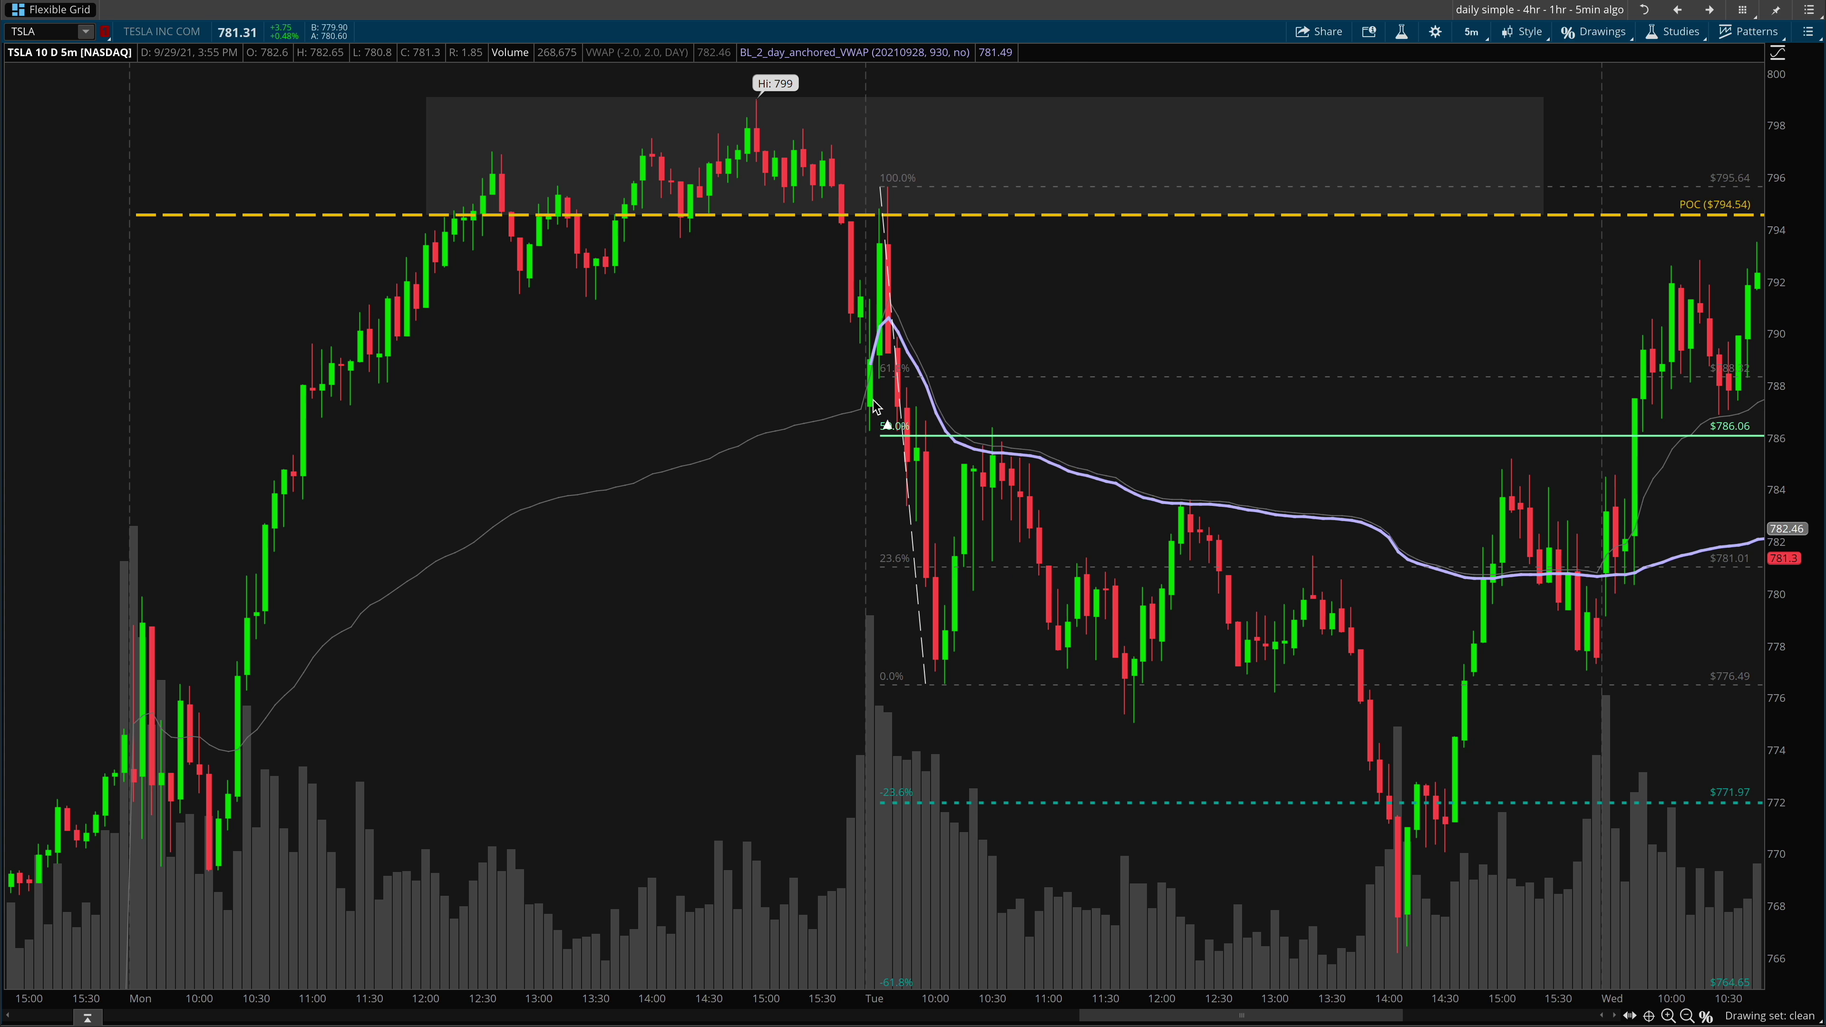
- Draw four arrows around Tuesday's open, one at the $776.49 low and one at the $771.97 extension, and erase them all
{"action": "left_click_drag", "start_coordinate": [873, 401], "coordinate": [1136, 403]}
{"action": "left_click_drag", "start_coordinate": [749, 405], "coordinate": [893, 408]}
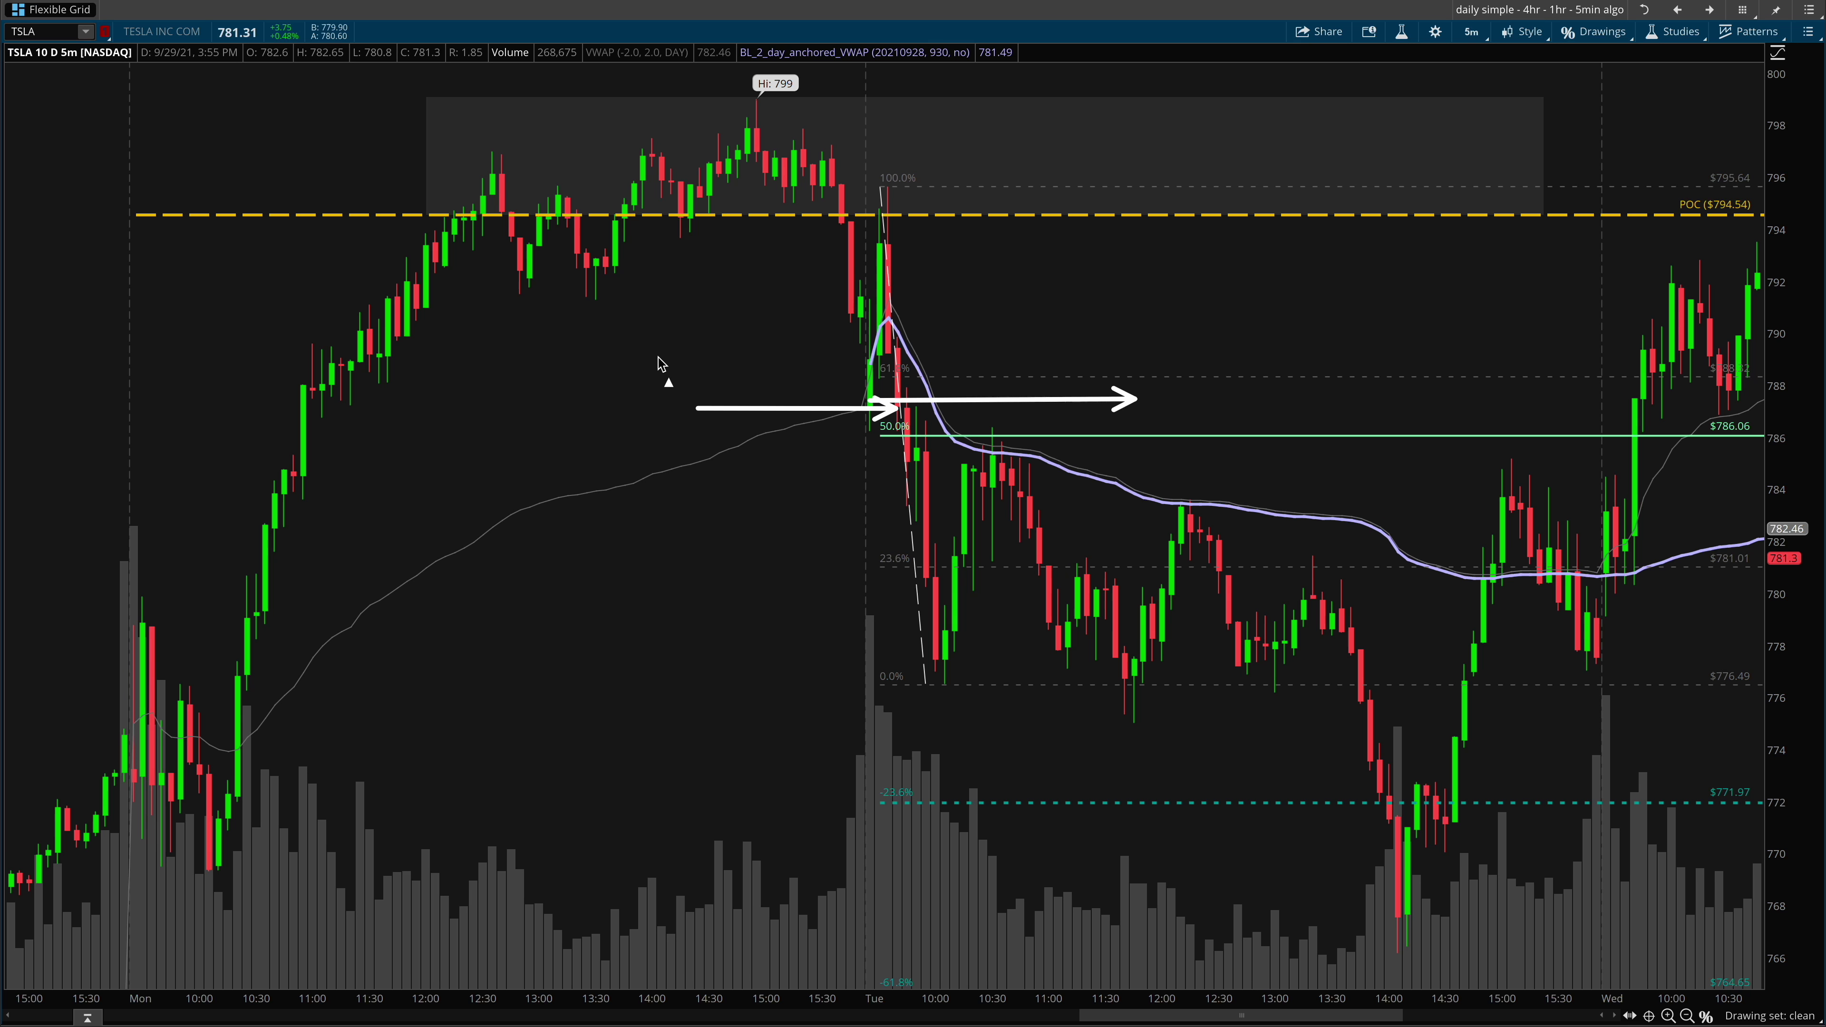
{"action": "left_click_drag", "start_coordinate": [657, 357], "coordinate": [864, 375]}
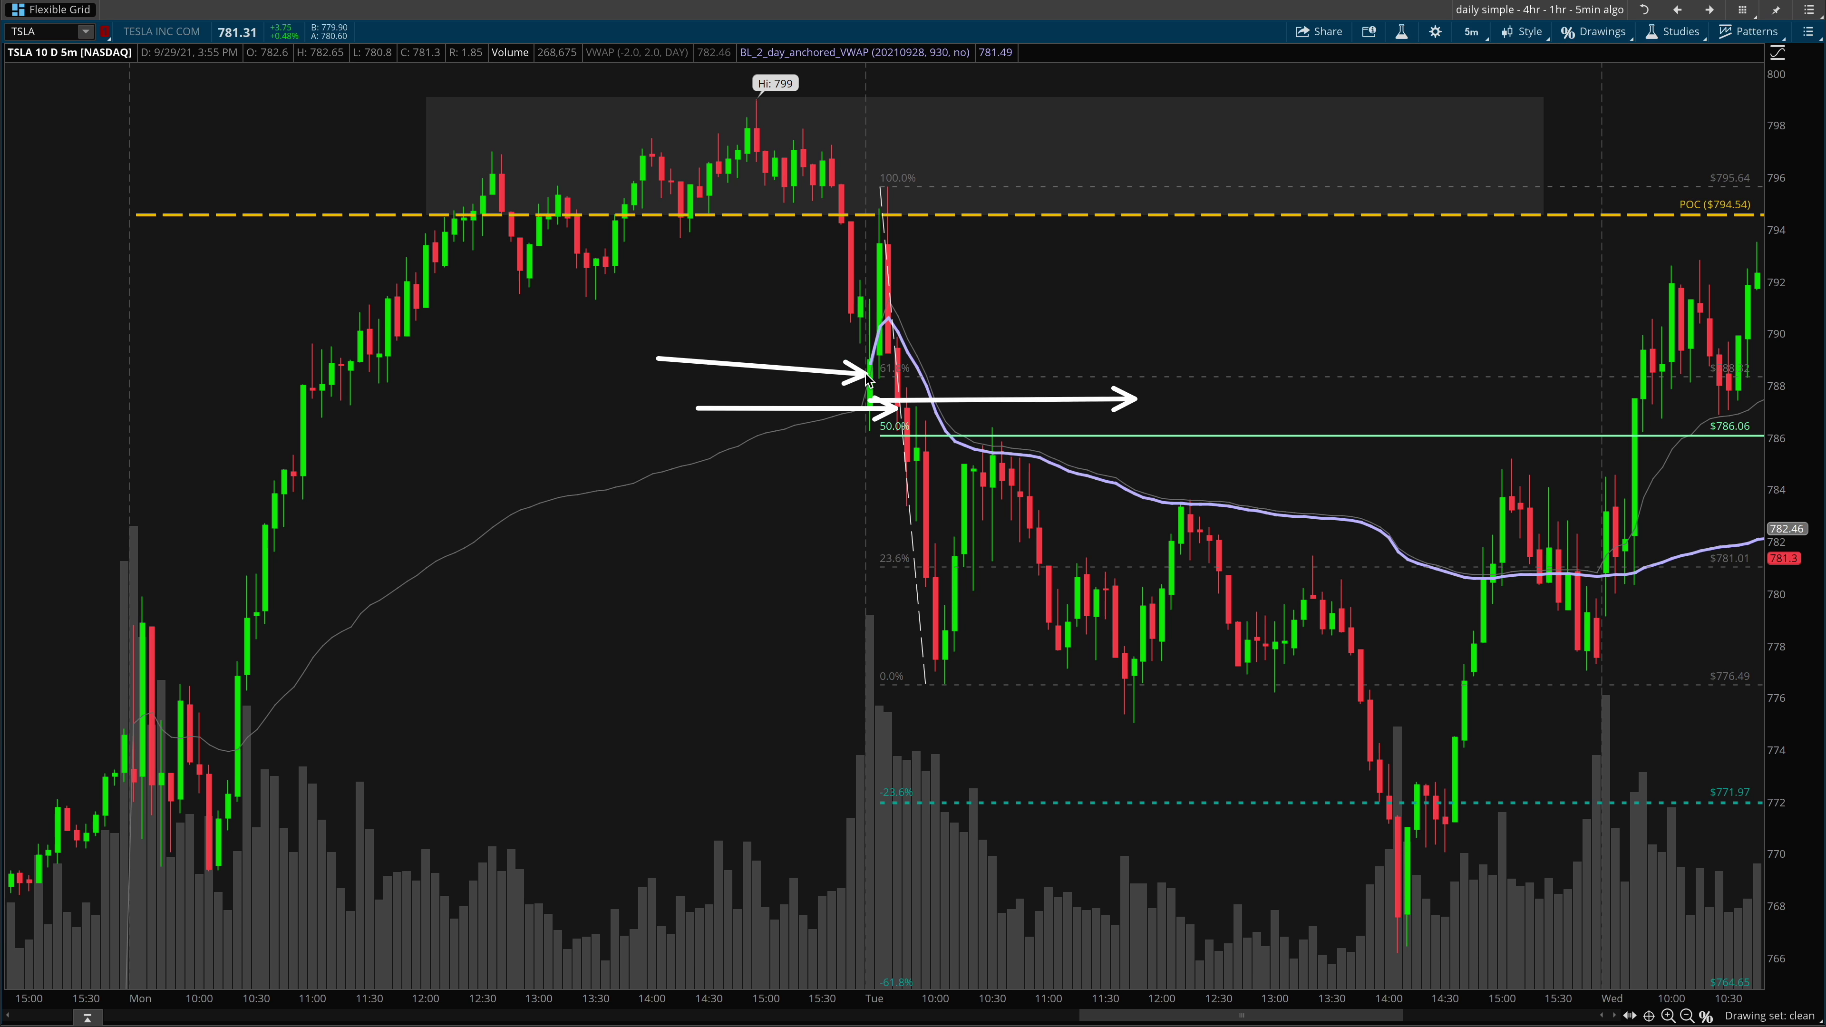
{"action": "left_click_drag", "start_coordinate": [711, 330], "coordinate": [968, 360]}
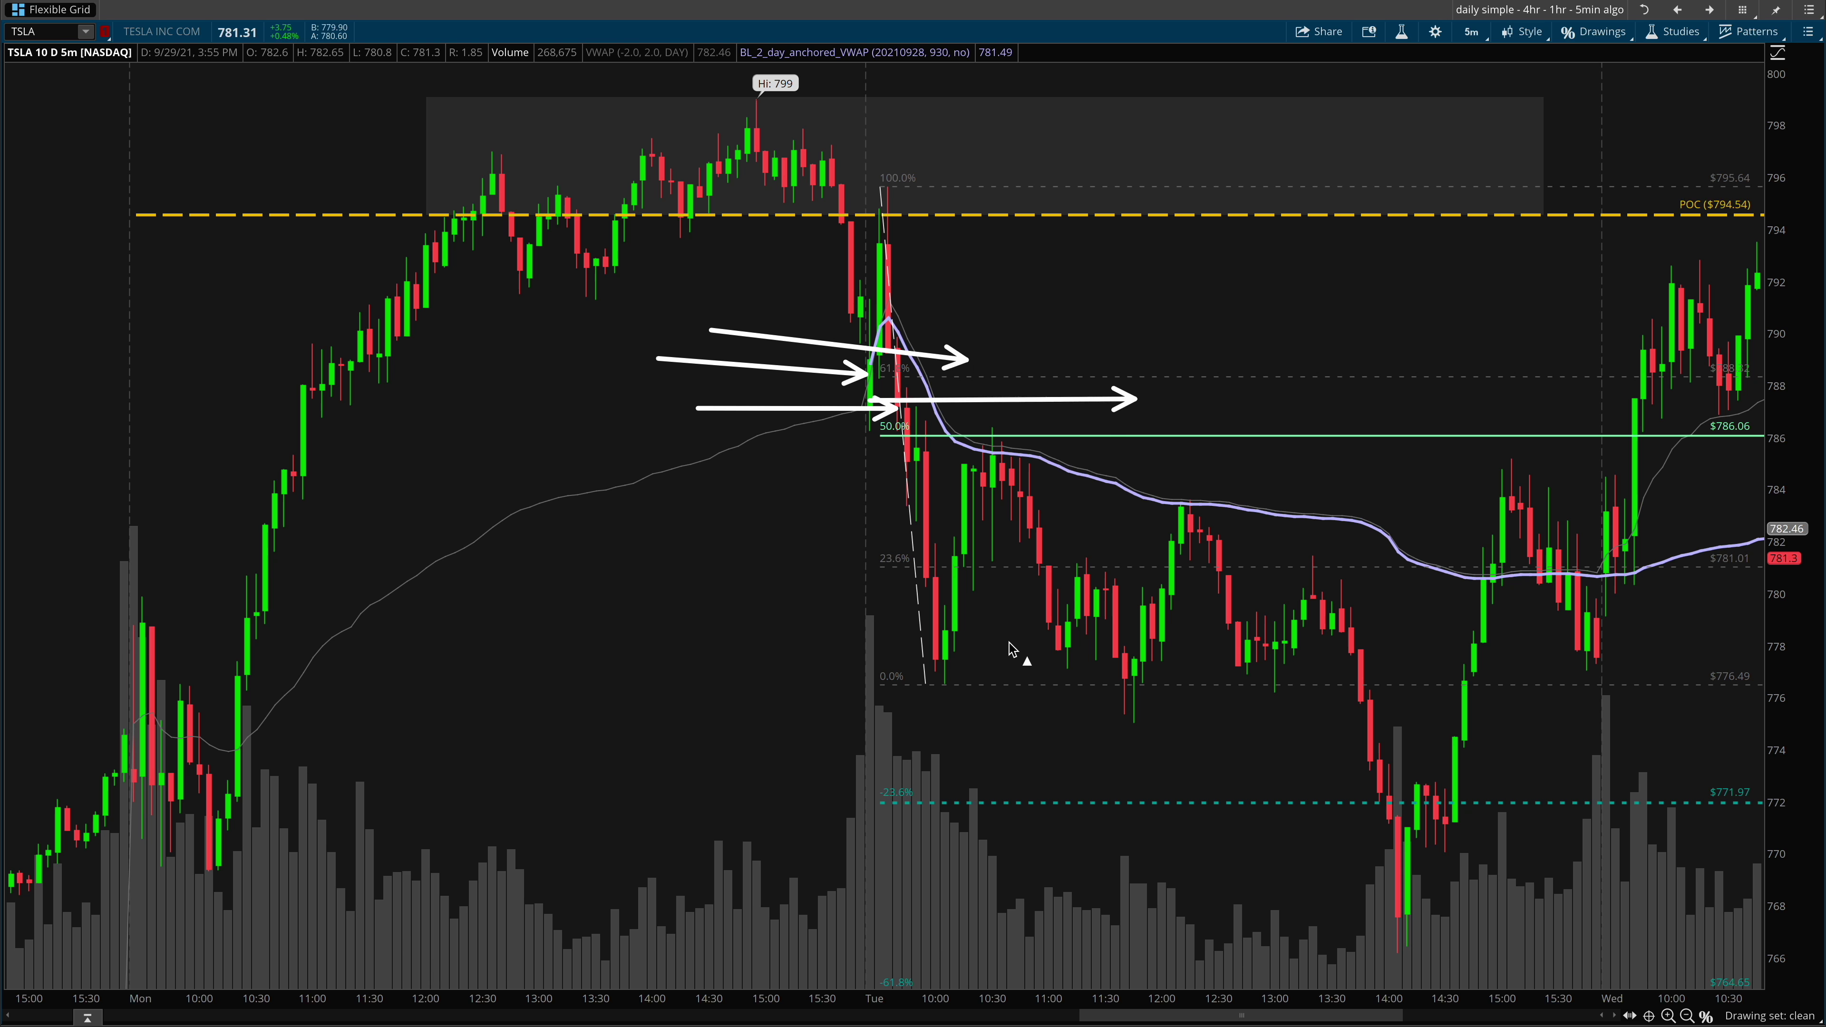
{"action": "left_click_drag", "start_coordinate": [622, 698], "coordinate": [930, 683]}
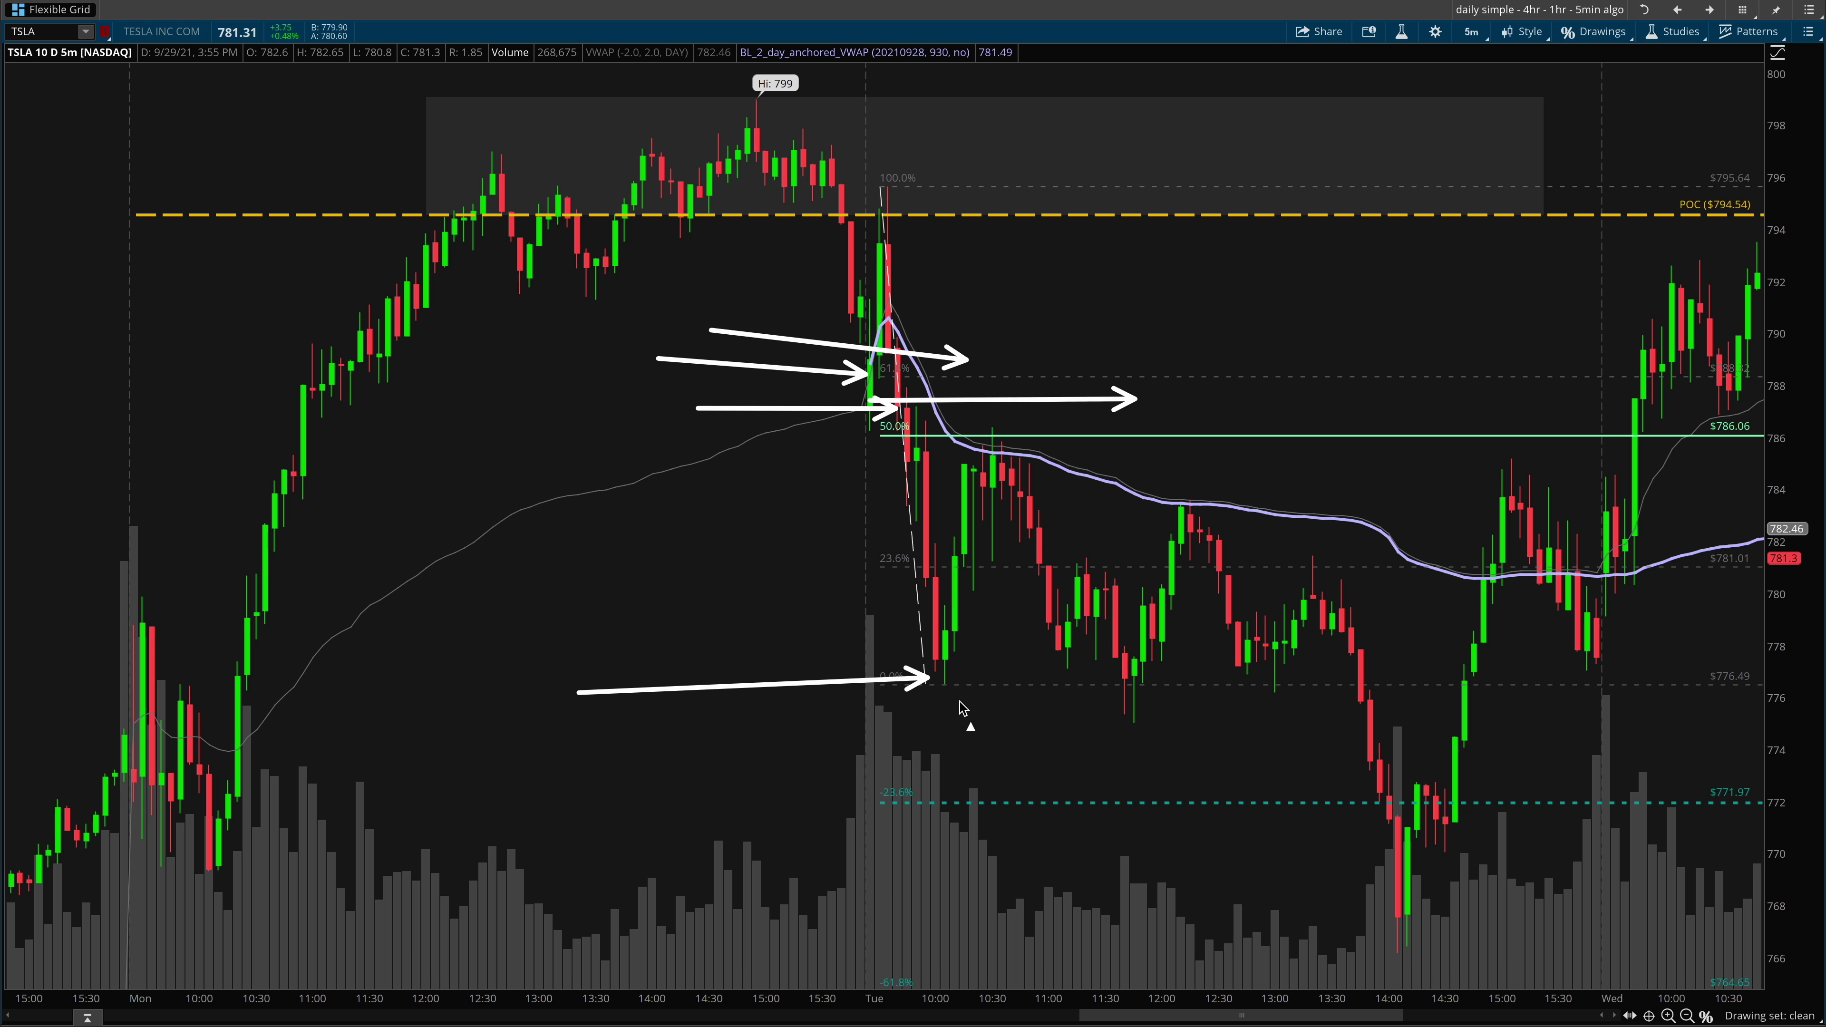
{"action": "left_click_drag", "start_coordinate": [518, 837], "coordinate": [876, 809]}
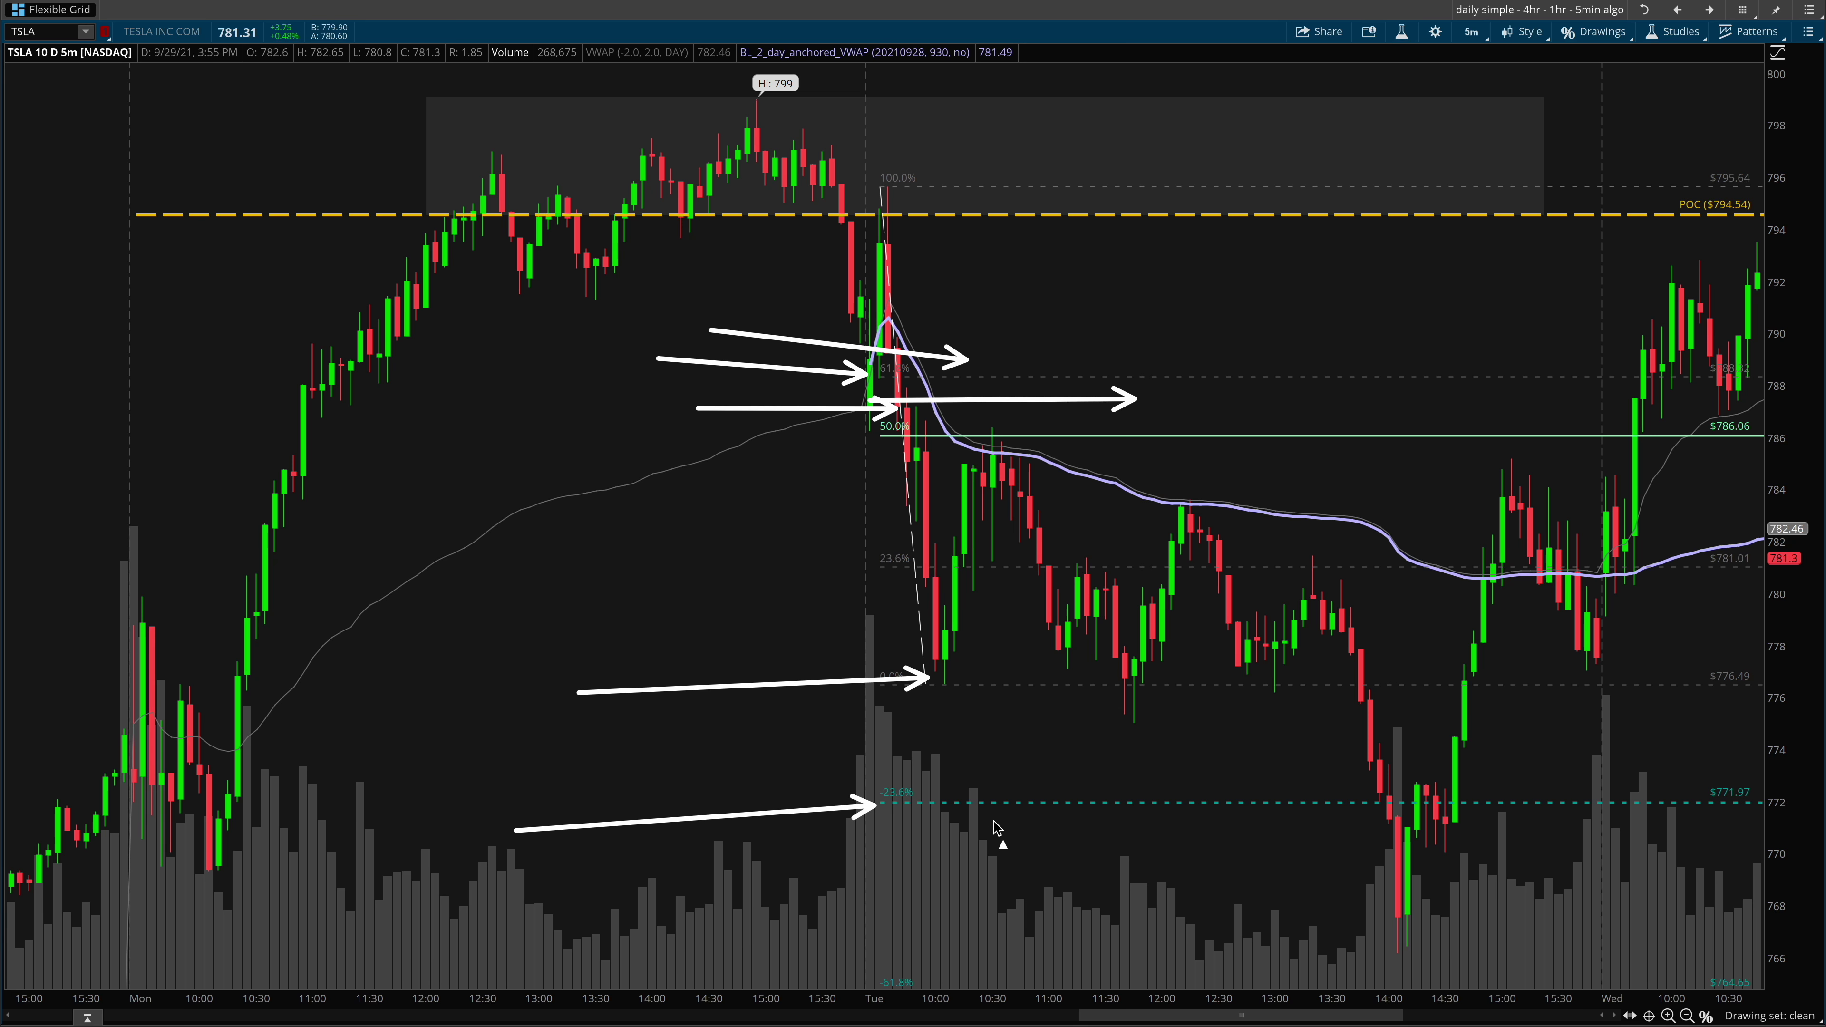
{"action": "key", "text": "Escape"}
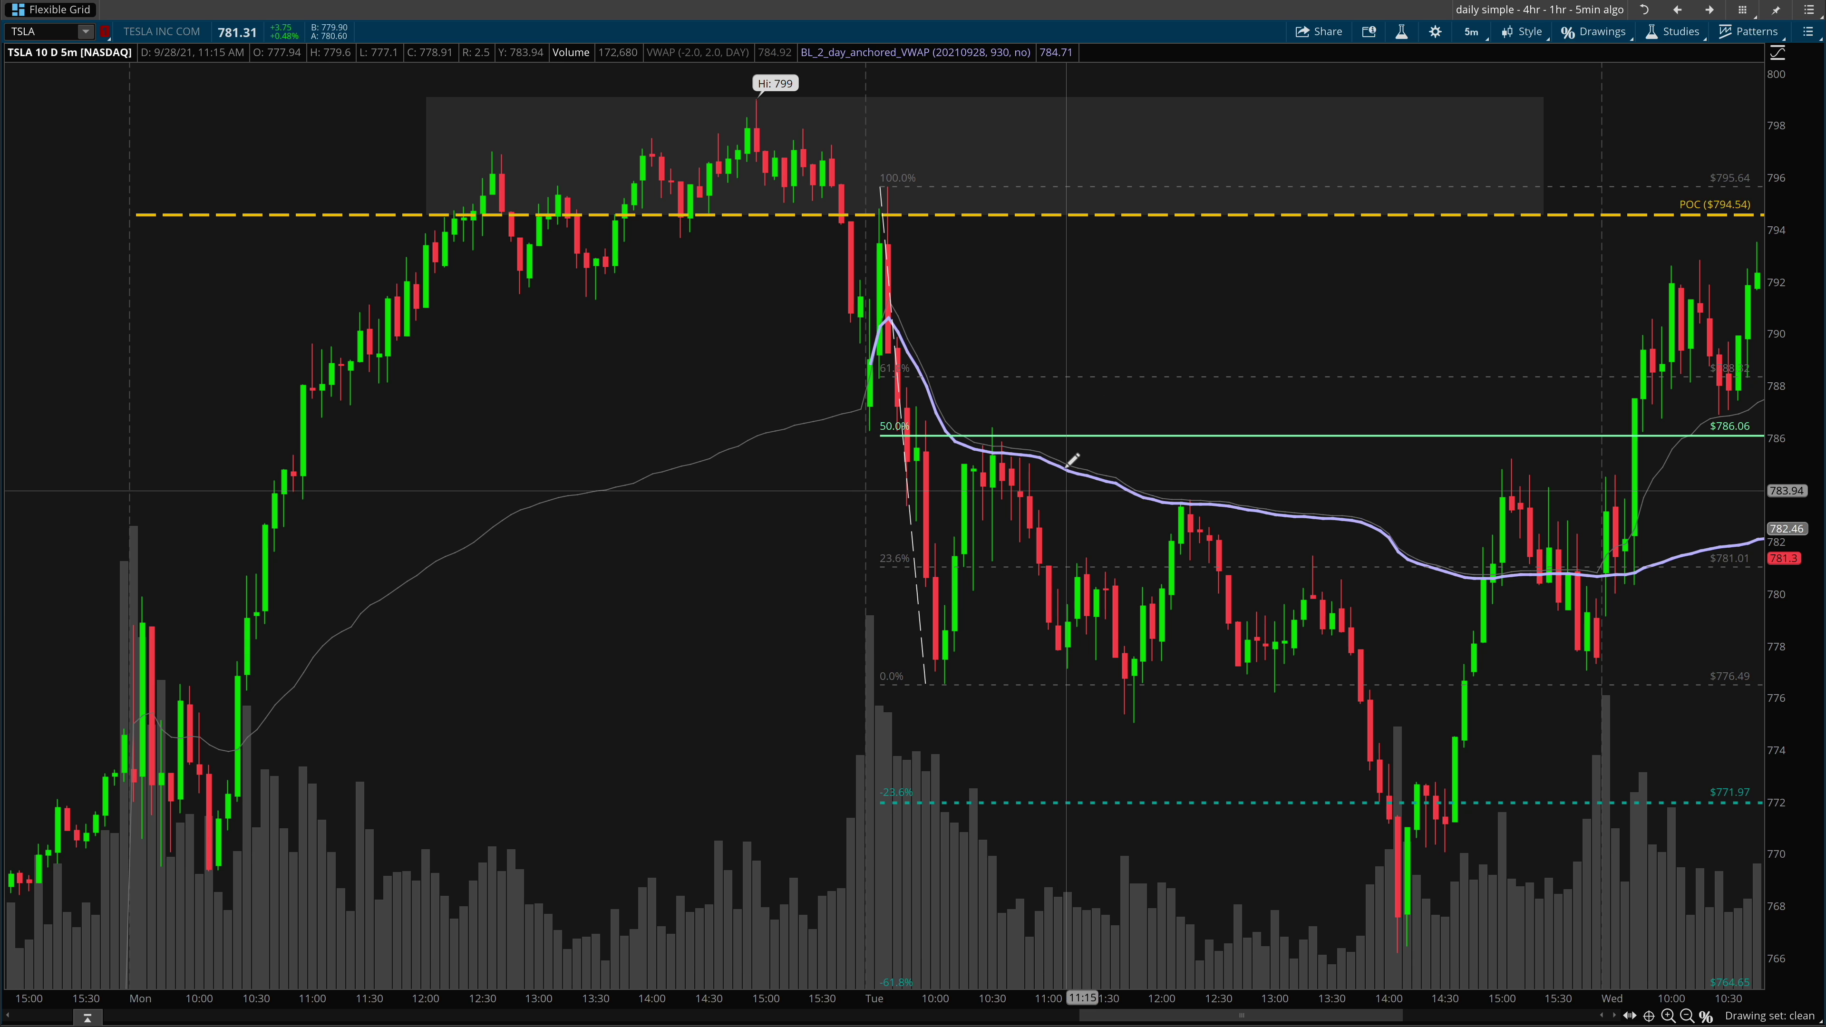
- Remove the Fibonacci retracement and the rectangle above the $794.54 POC from the TSLA chart
{"action": "right_click", "coordinate": [1069, 435]}
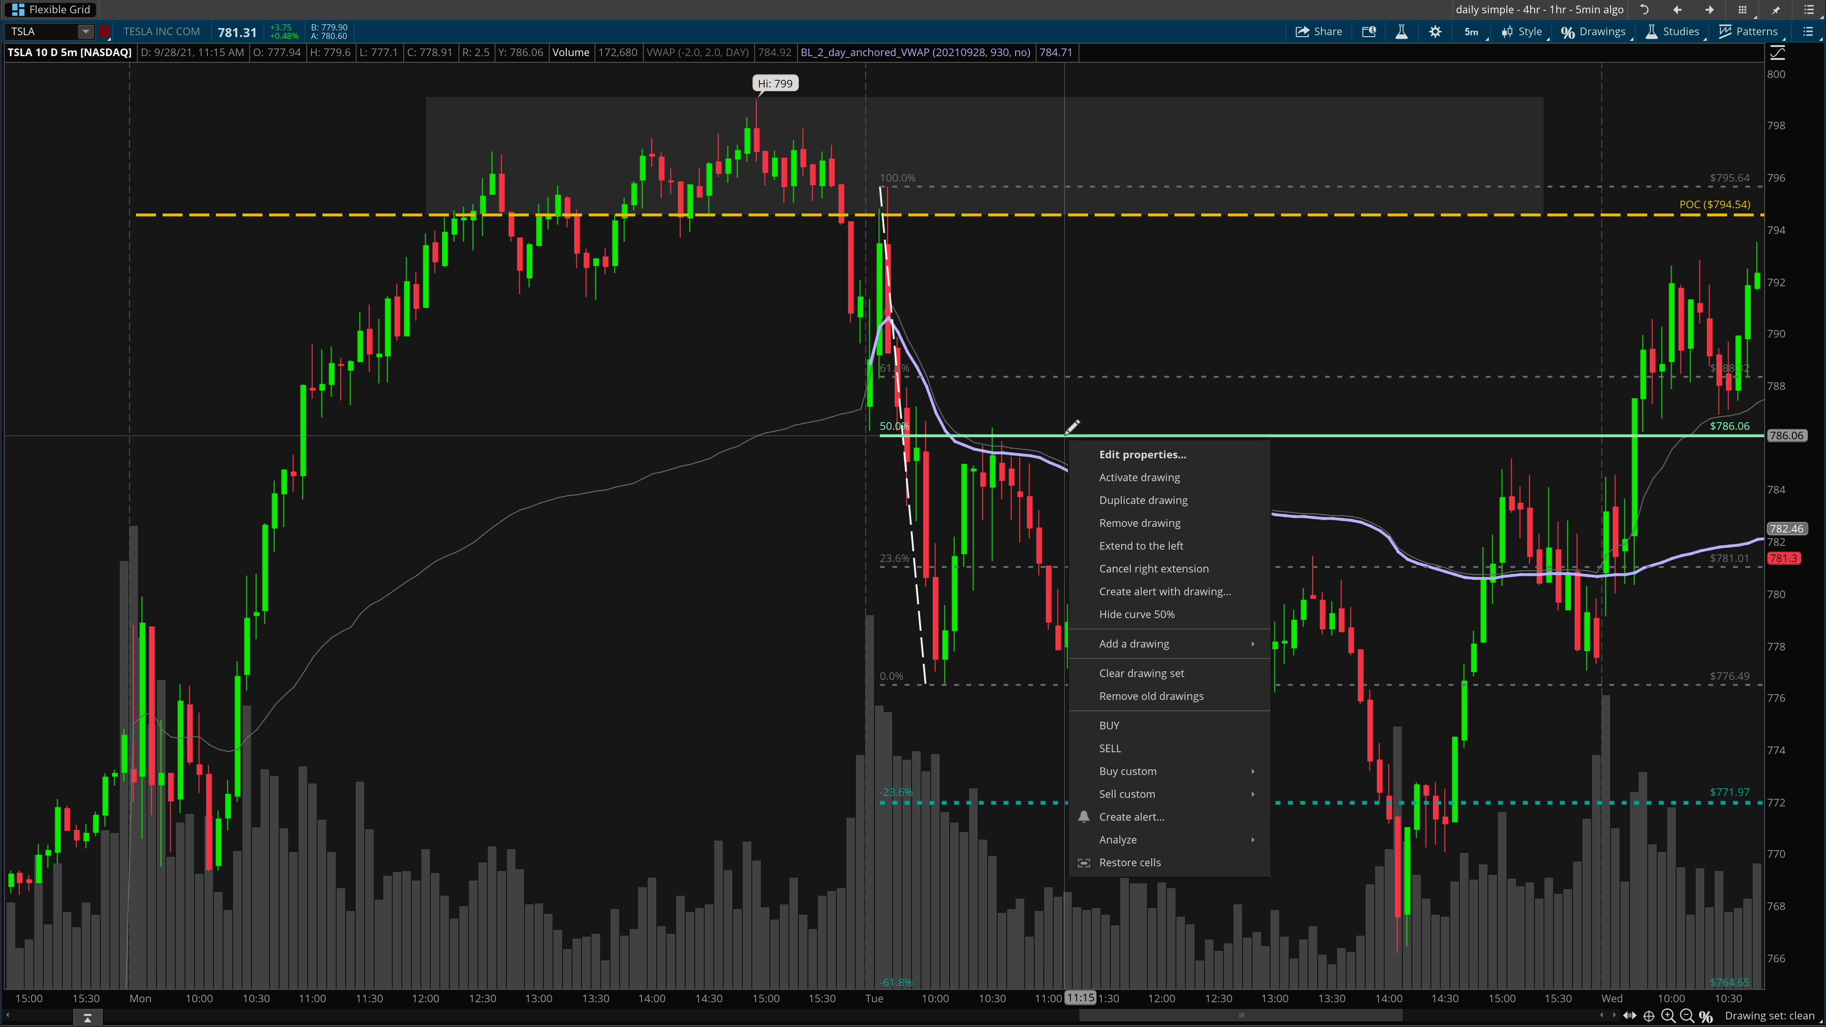
{"action": "left_click", "coordinate": [1120, 524]}
{"action": "right_click", "coordinate": [1170, 361]}
{"action": "left_click", "coordinate": [1201, 381]}
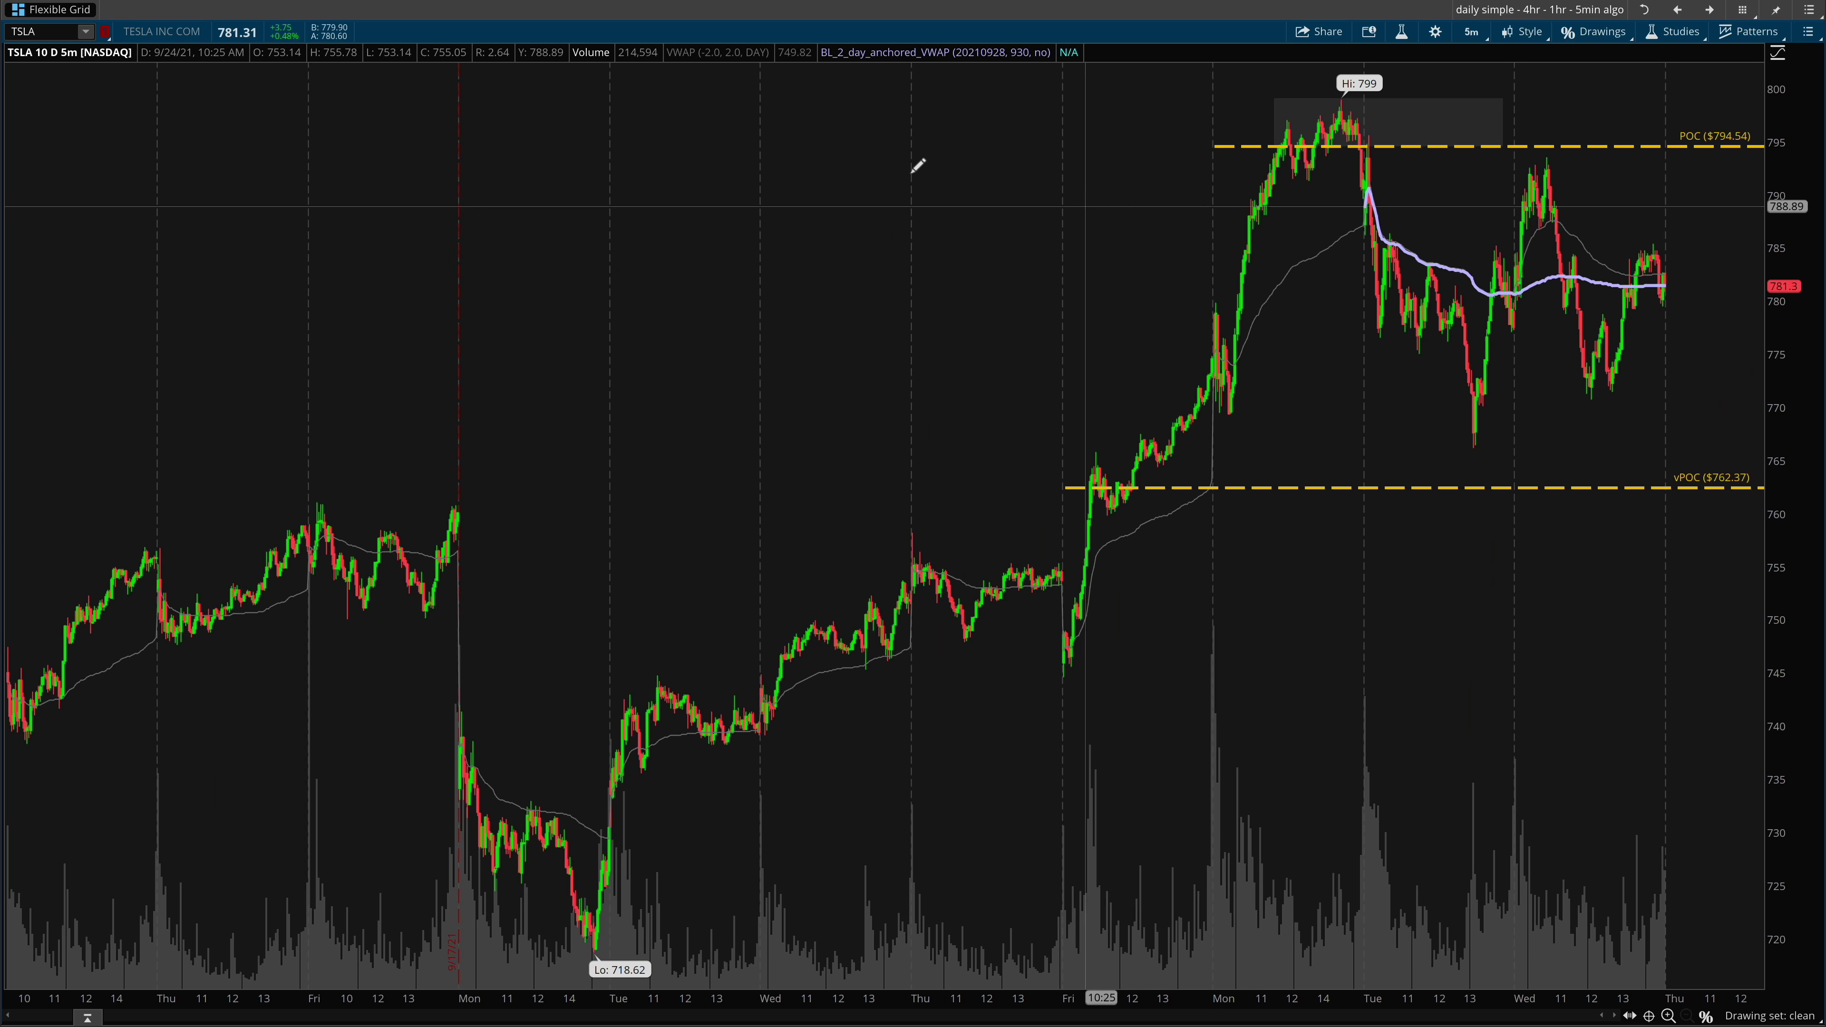
{"action": "left_click_drag", "start_coordinate": [913, 170], "coordinate": [1680, 173]}
{"action": "left_click_drag", "start_coordinate": [1808, 255], "coordinate": [1797, 339]}
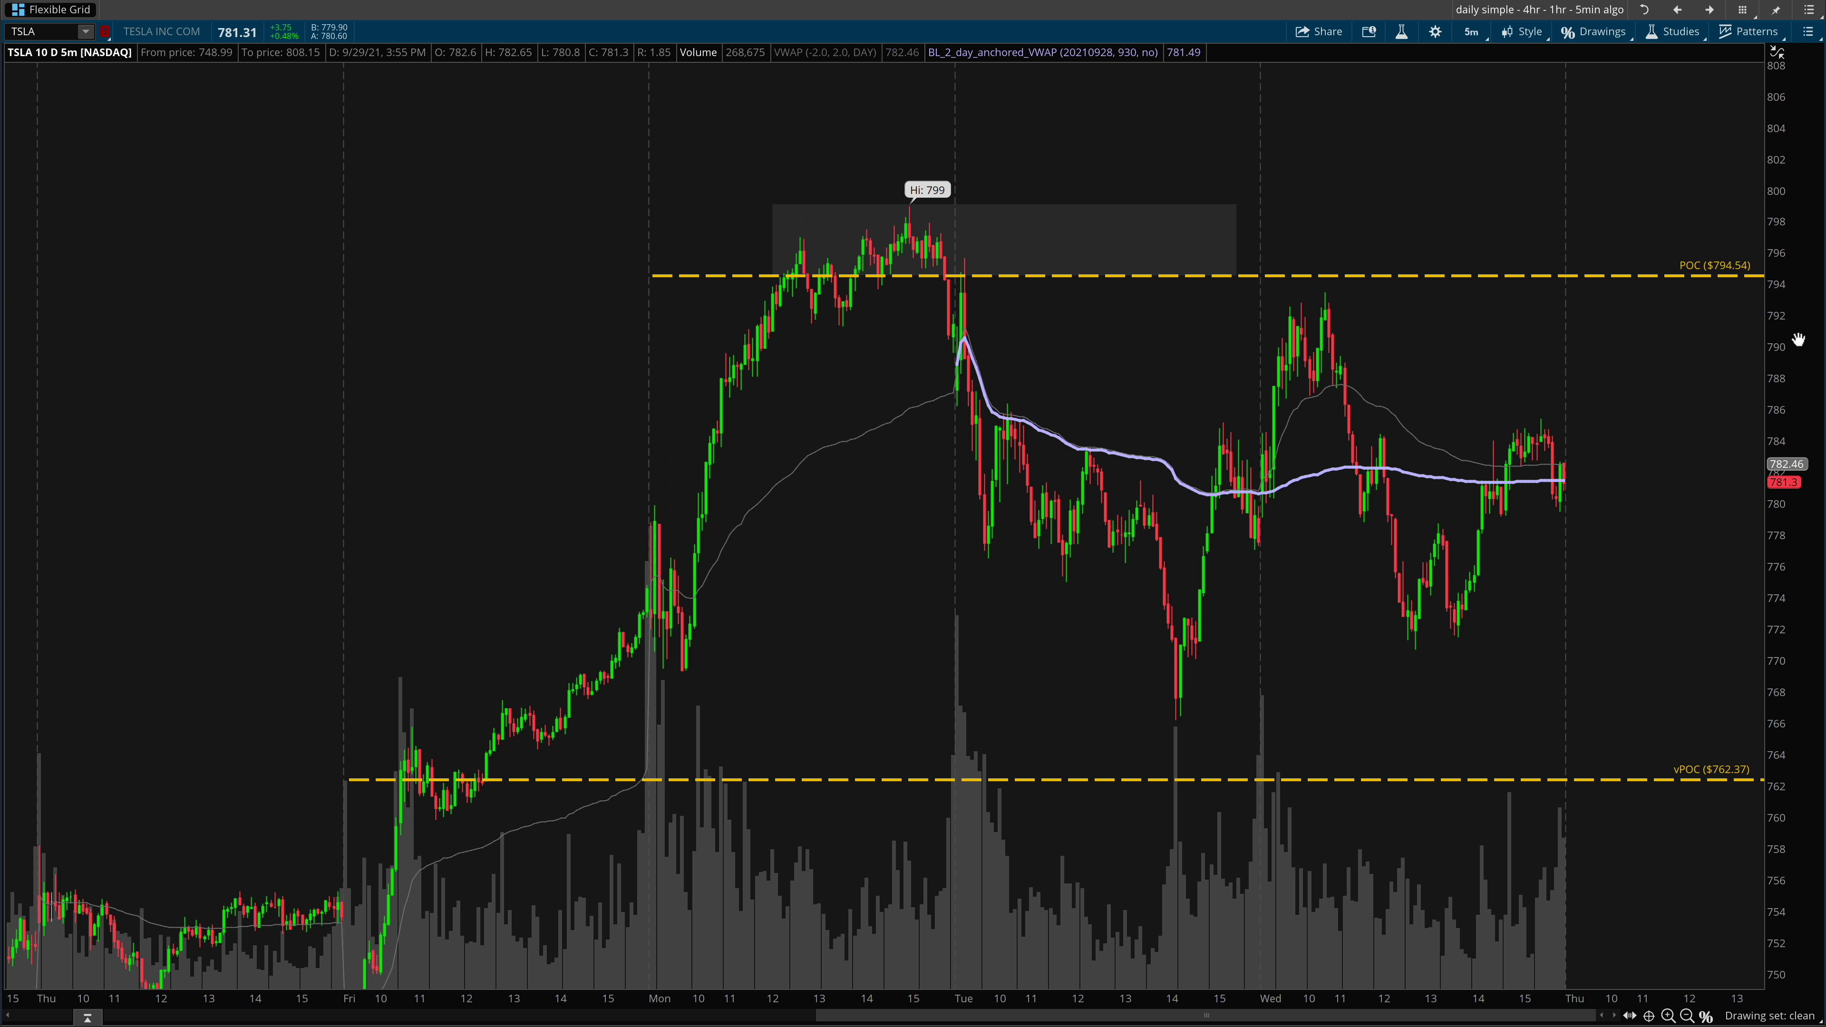
{"action": "right_click", "coordinate": [1091, 235]}
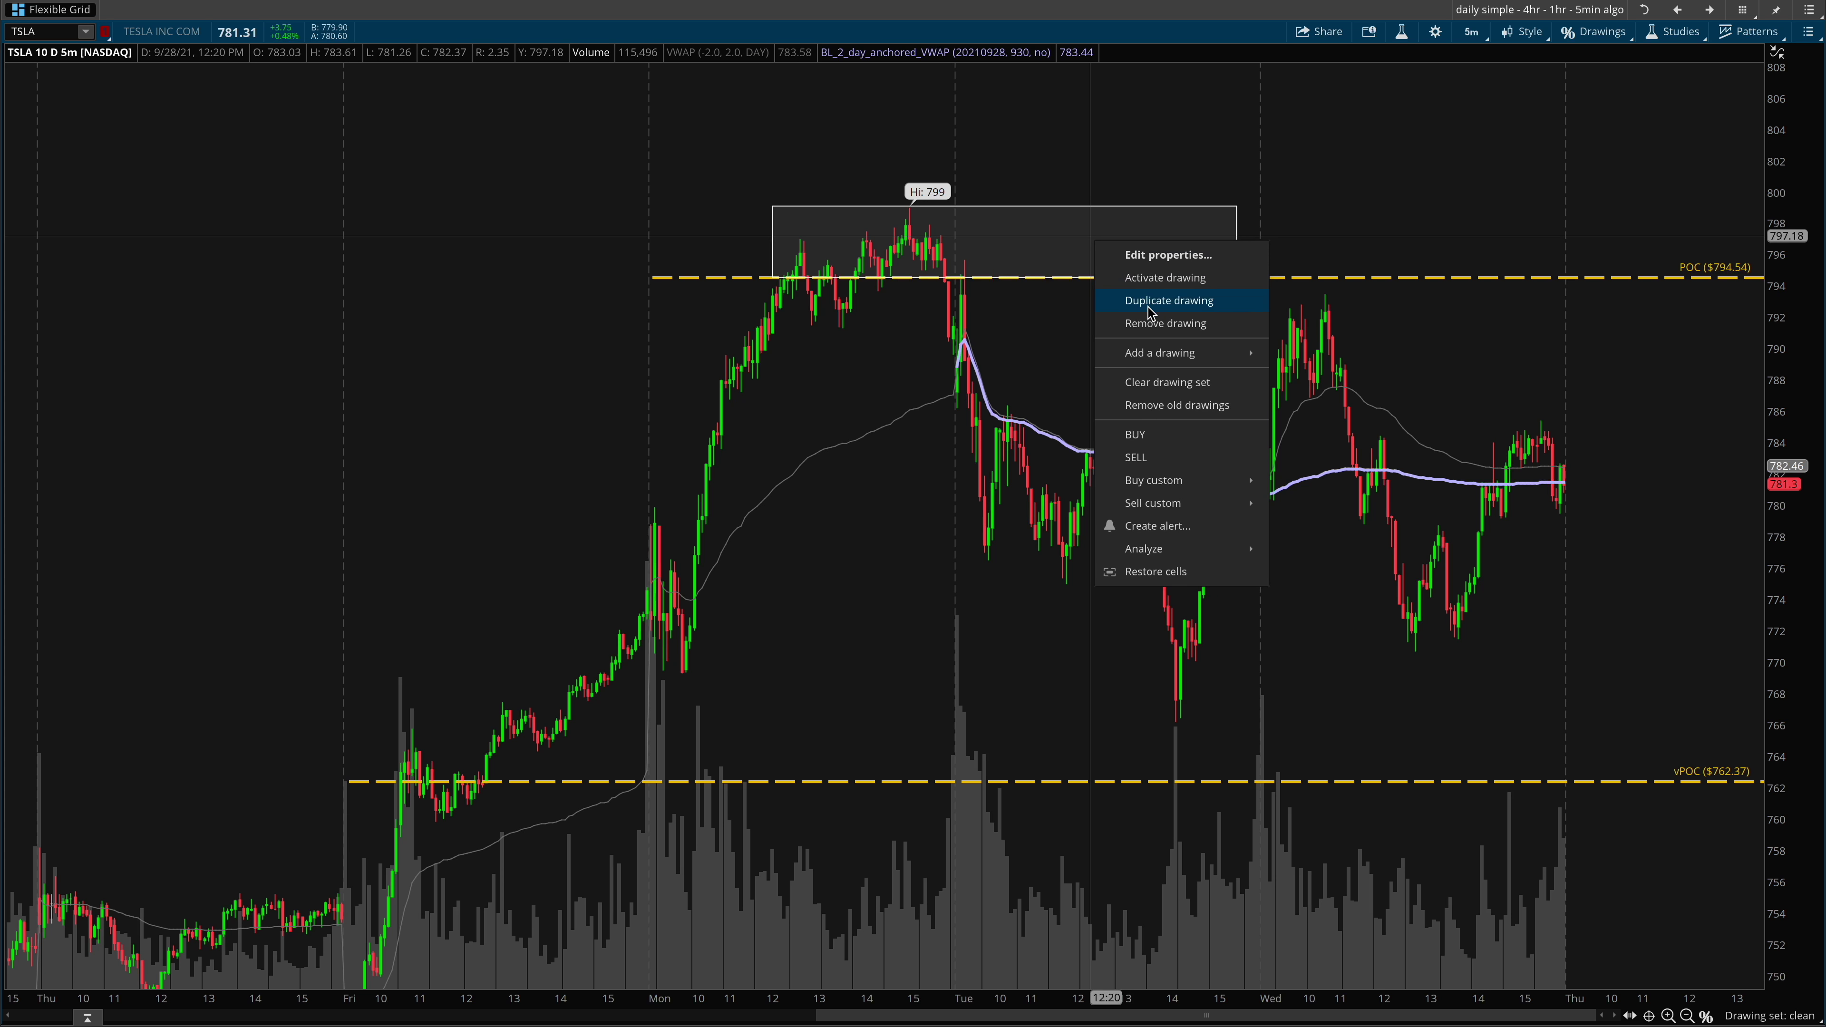
{"action": "left_click", "coordinate": [1158, 324]}
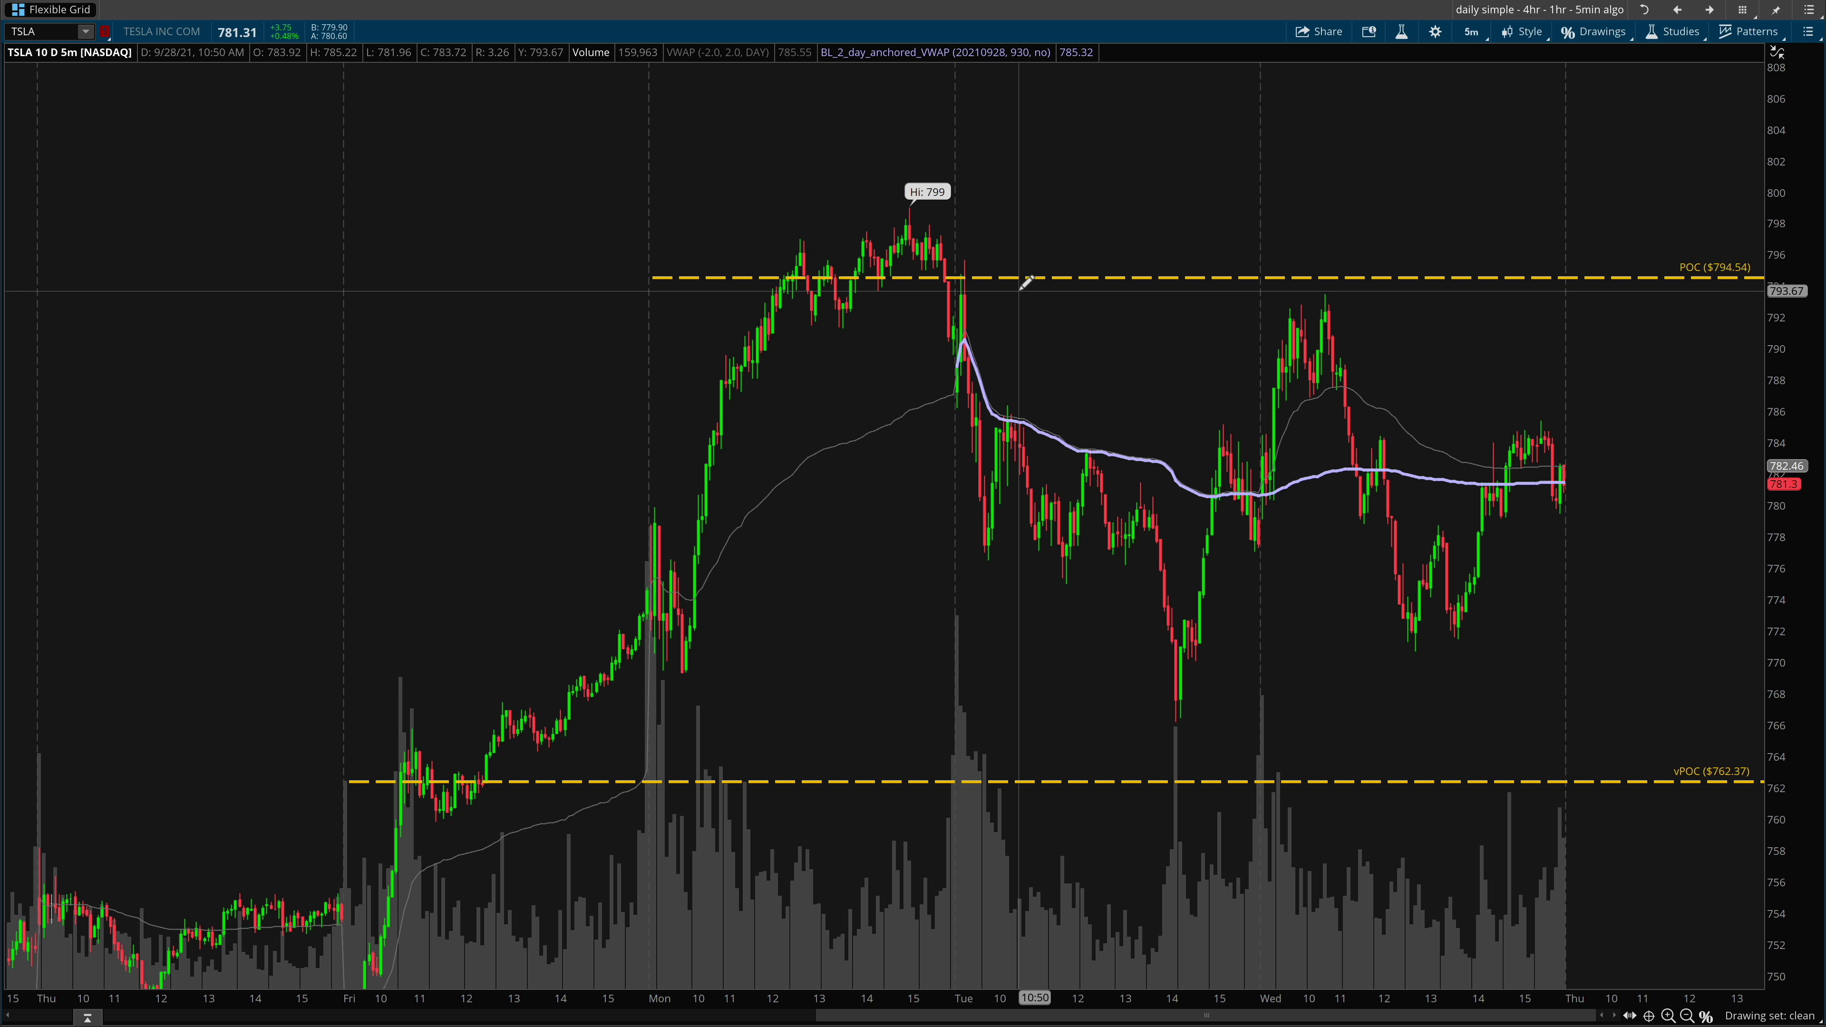
- Draw arrows pointing at Tuesday's spike and at Monday's stretch of the $794.54 POC, and erase them
{"action": "mouse_move", "coordinate": [1107, 164]}
{"action": "left_mouse_down"}
{"action": "mouse_move", "coordinate": [1052, 233]}
{"action": "mouse_move", "coordinate": [979, 260]}
{"action": "left_mouse_up"}
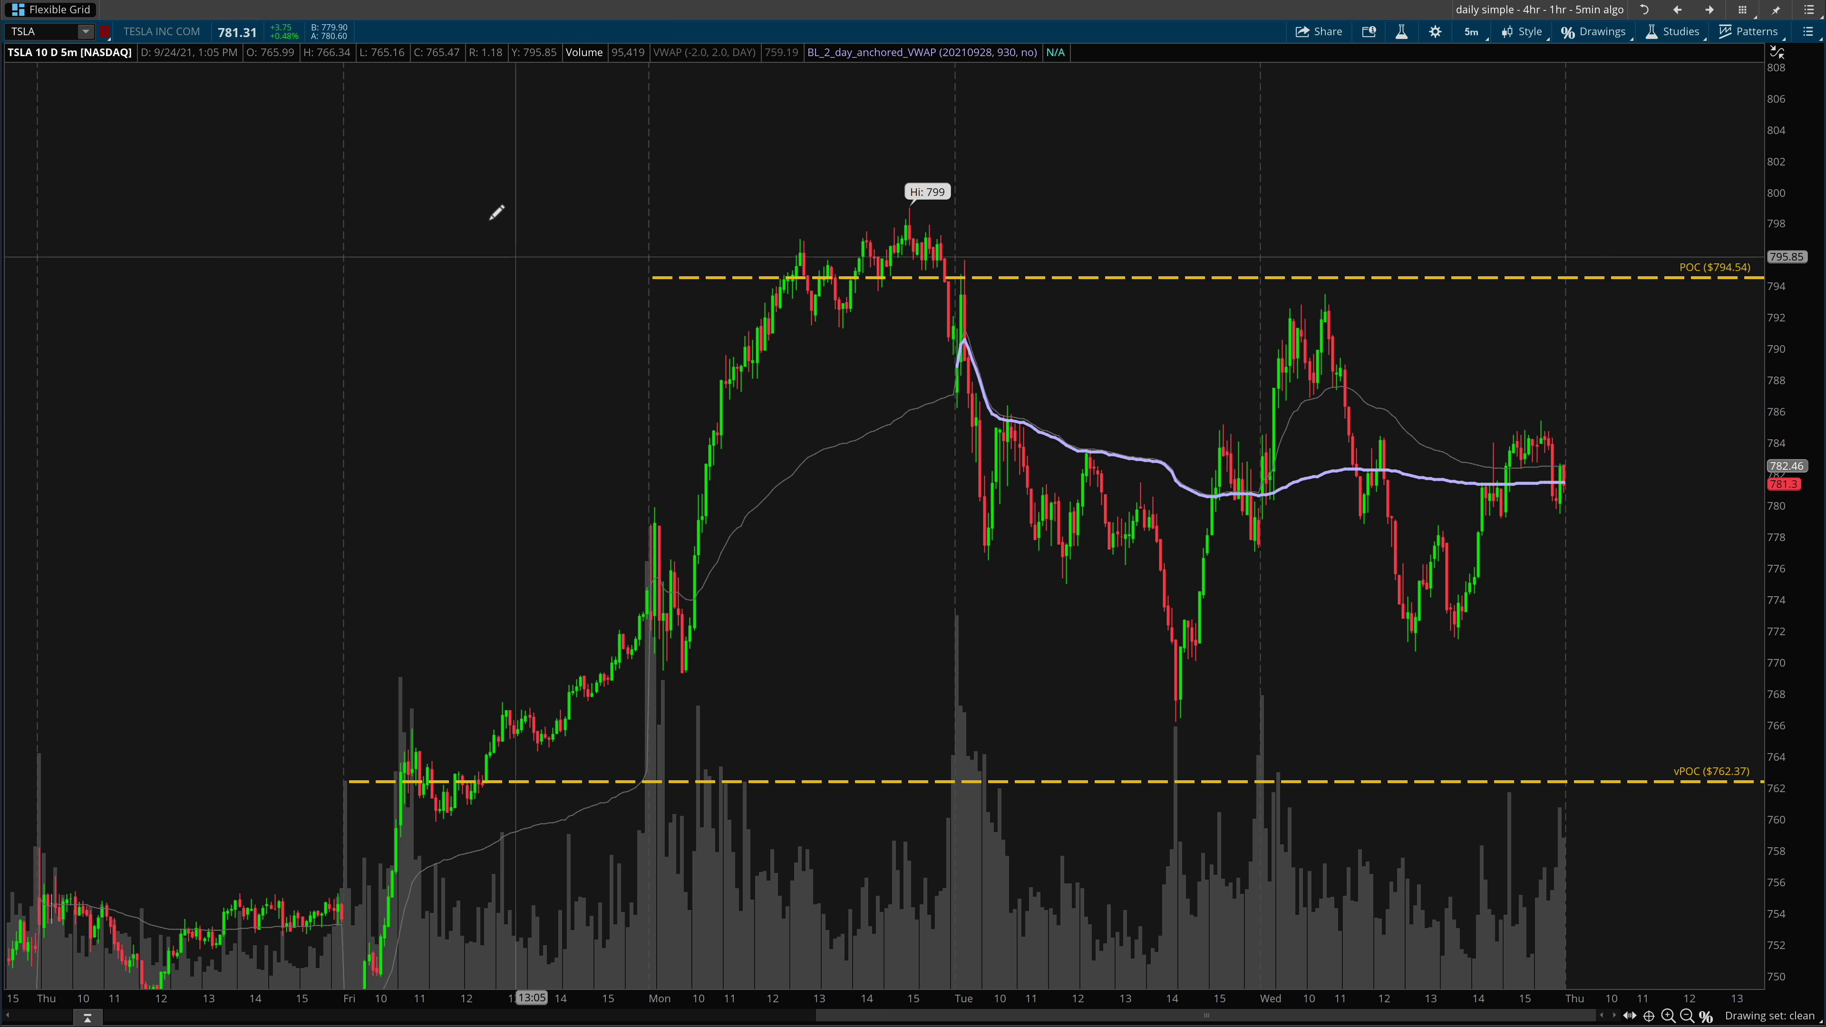
{"action": "left_click_drag", "start_coordinate": [454, 171], "coordinate": [632, 272]}
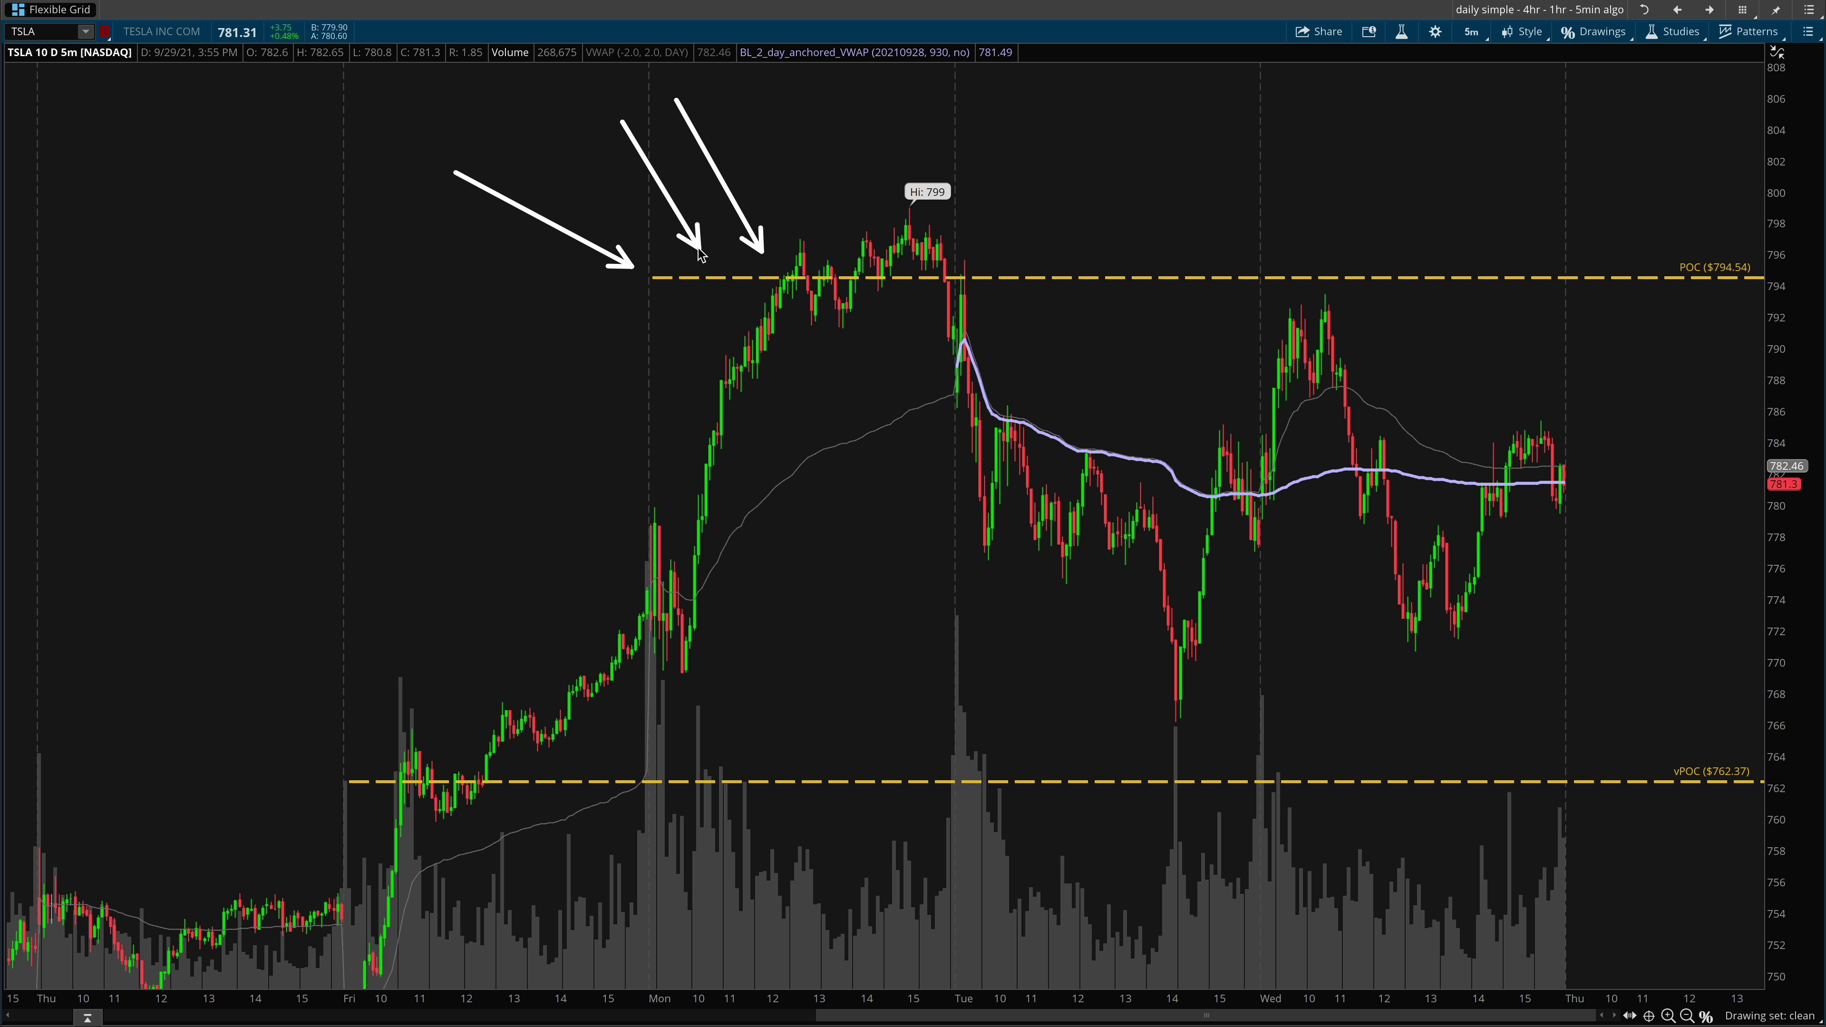
{"action": "key", "text": "Escape"}
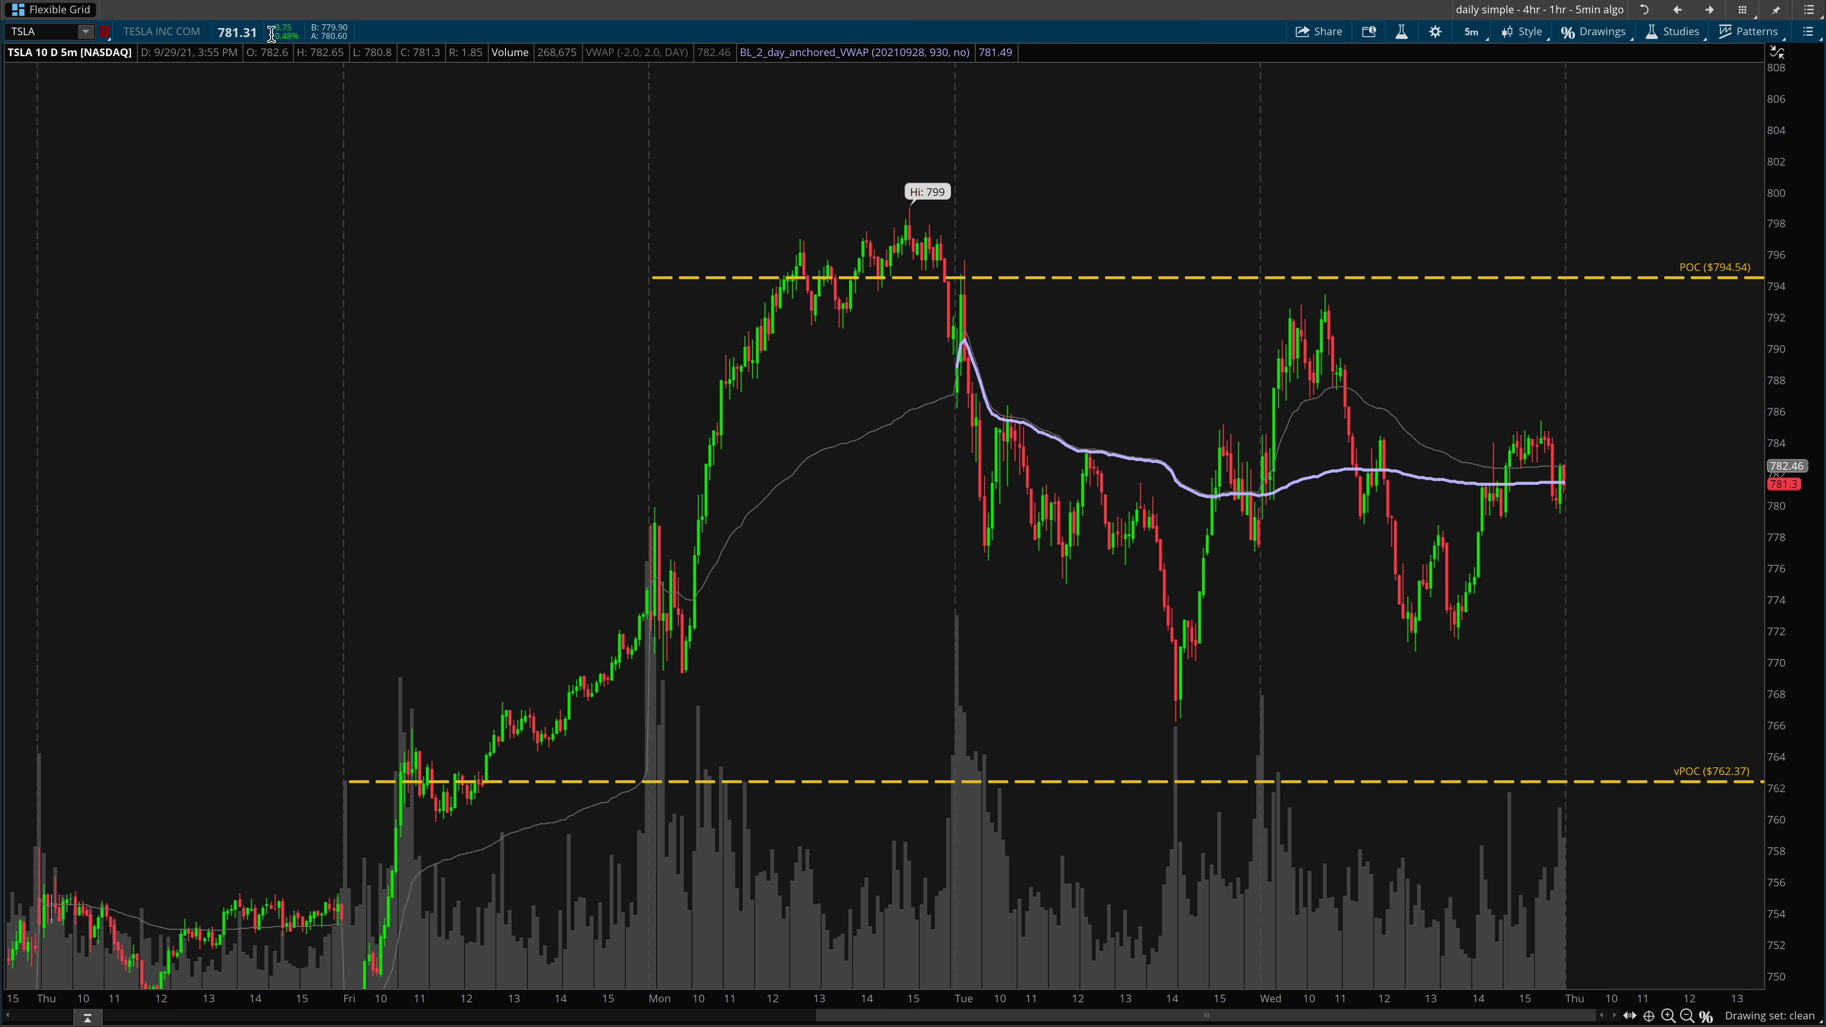
- Return to the 30-minute volume profile chart and load SHOP
{"action": "left_click", "coordinate": [1678, 12]}
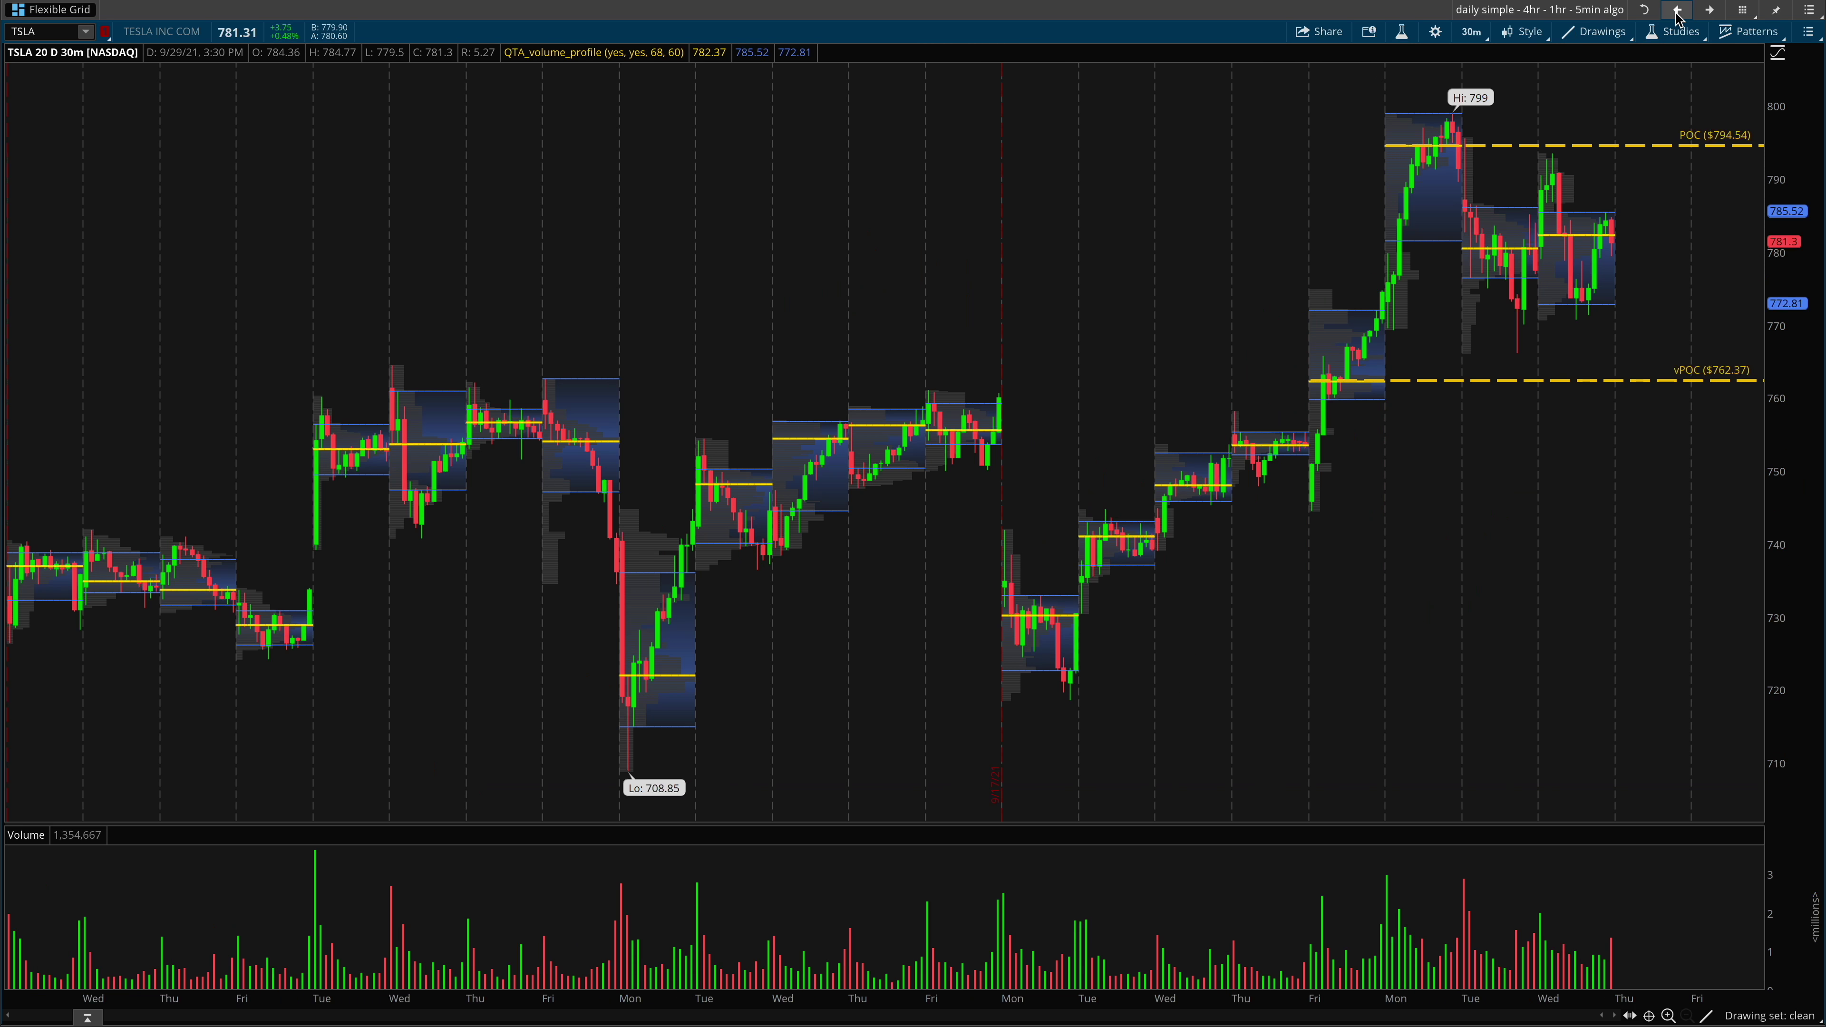
{"action": "left_click", "coordinate": [64, 30]}
{"action": "key", "text": "Return"}
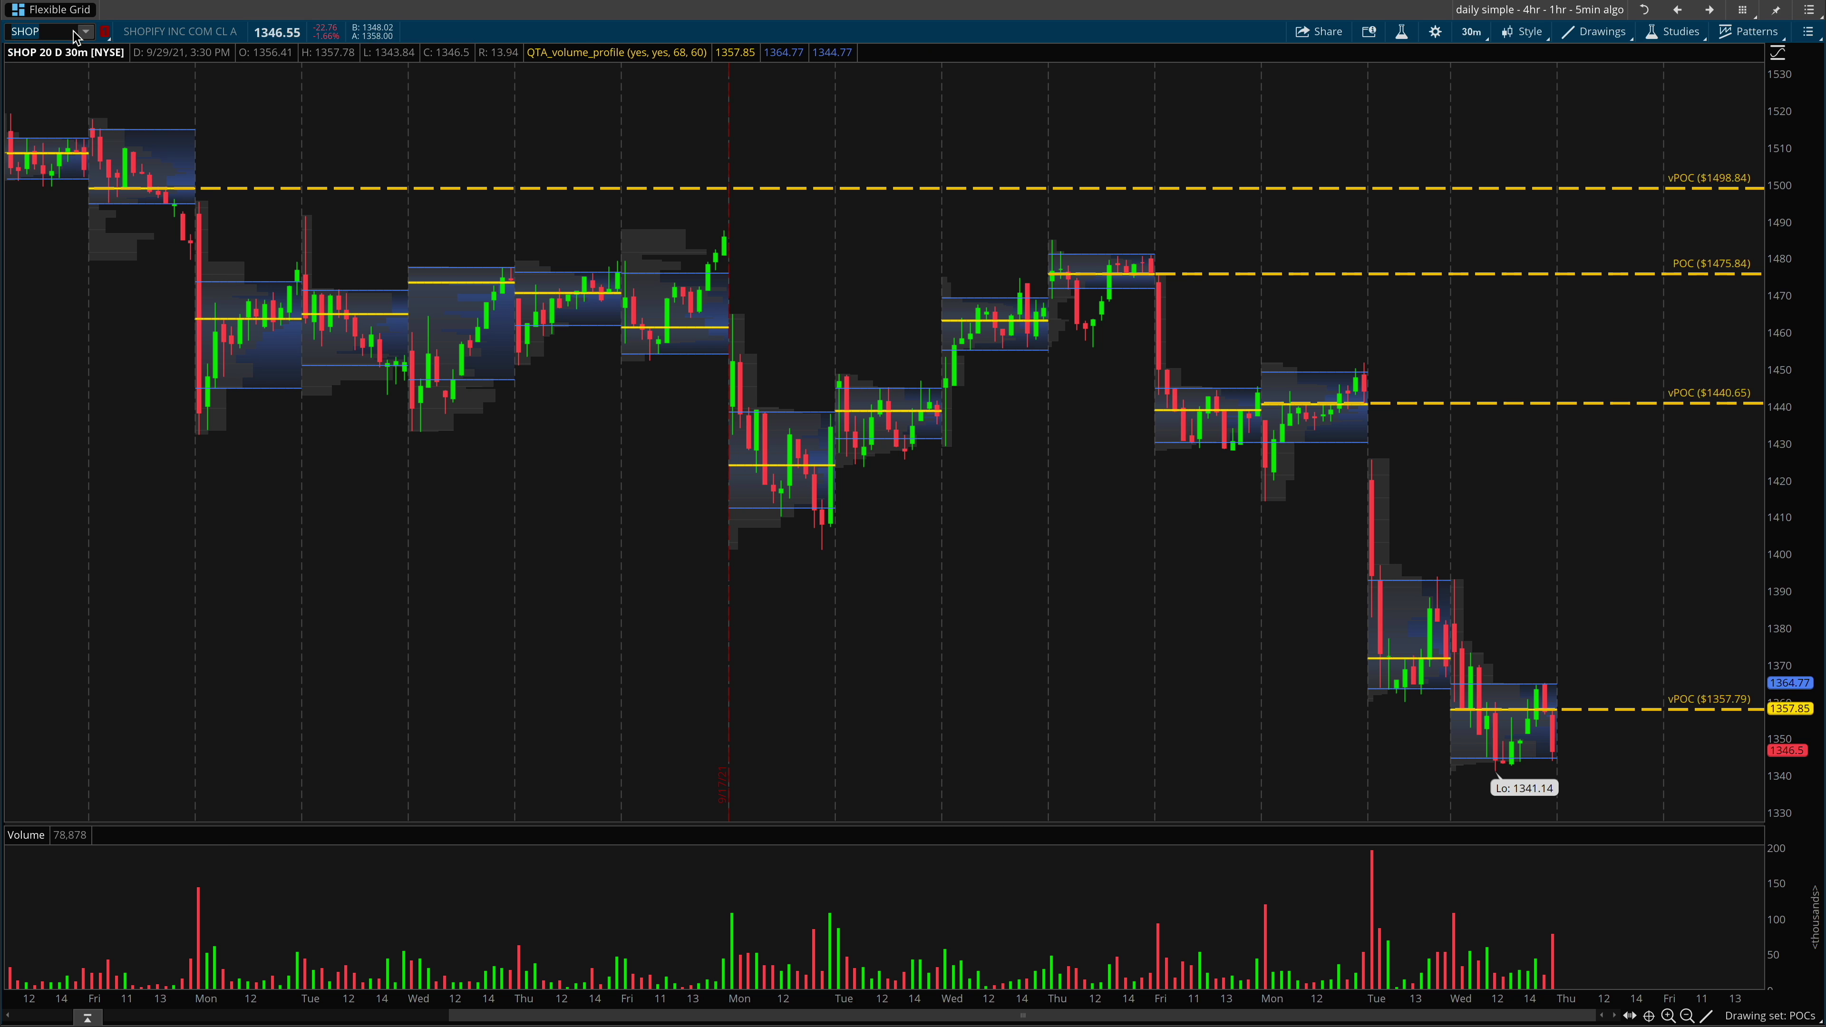
{"action": "mouse_move", "coordinate": [281, 630]}
{"action": "left_mouse_down"}
{"action": "mouse_move", "coordinate": [192, 203]}
{"action": "mouse_move", "coordinate": [1097, 288]}
{"action": "mouse_move", "coordinate": [1606, 281]}
{"action": "mouse_move", "coordinate": [1565, 277]}
{"action": "left_mouse_up"}
{"action": "key", "text": "Escape"}
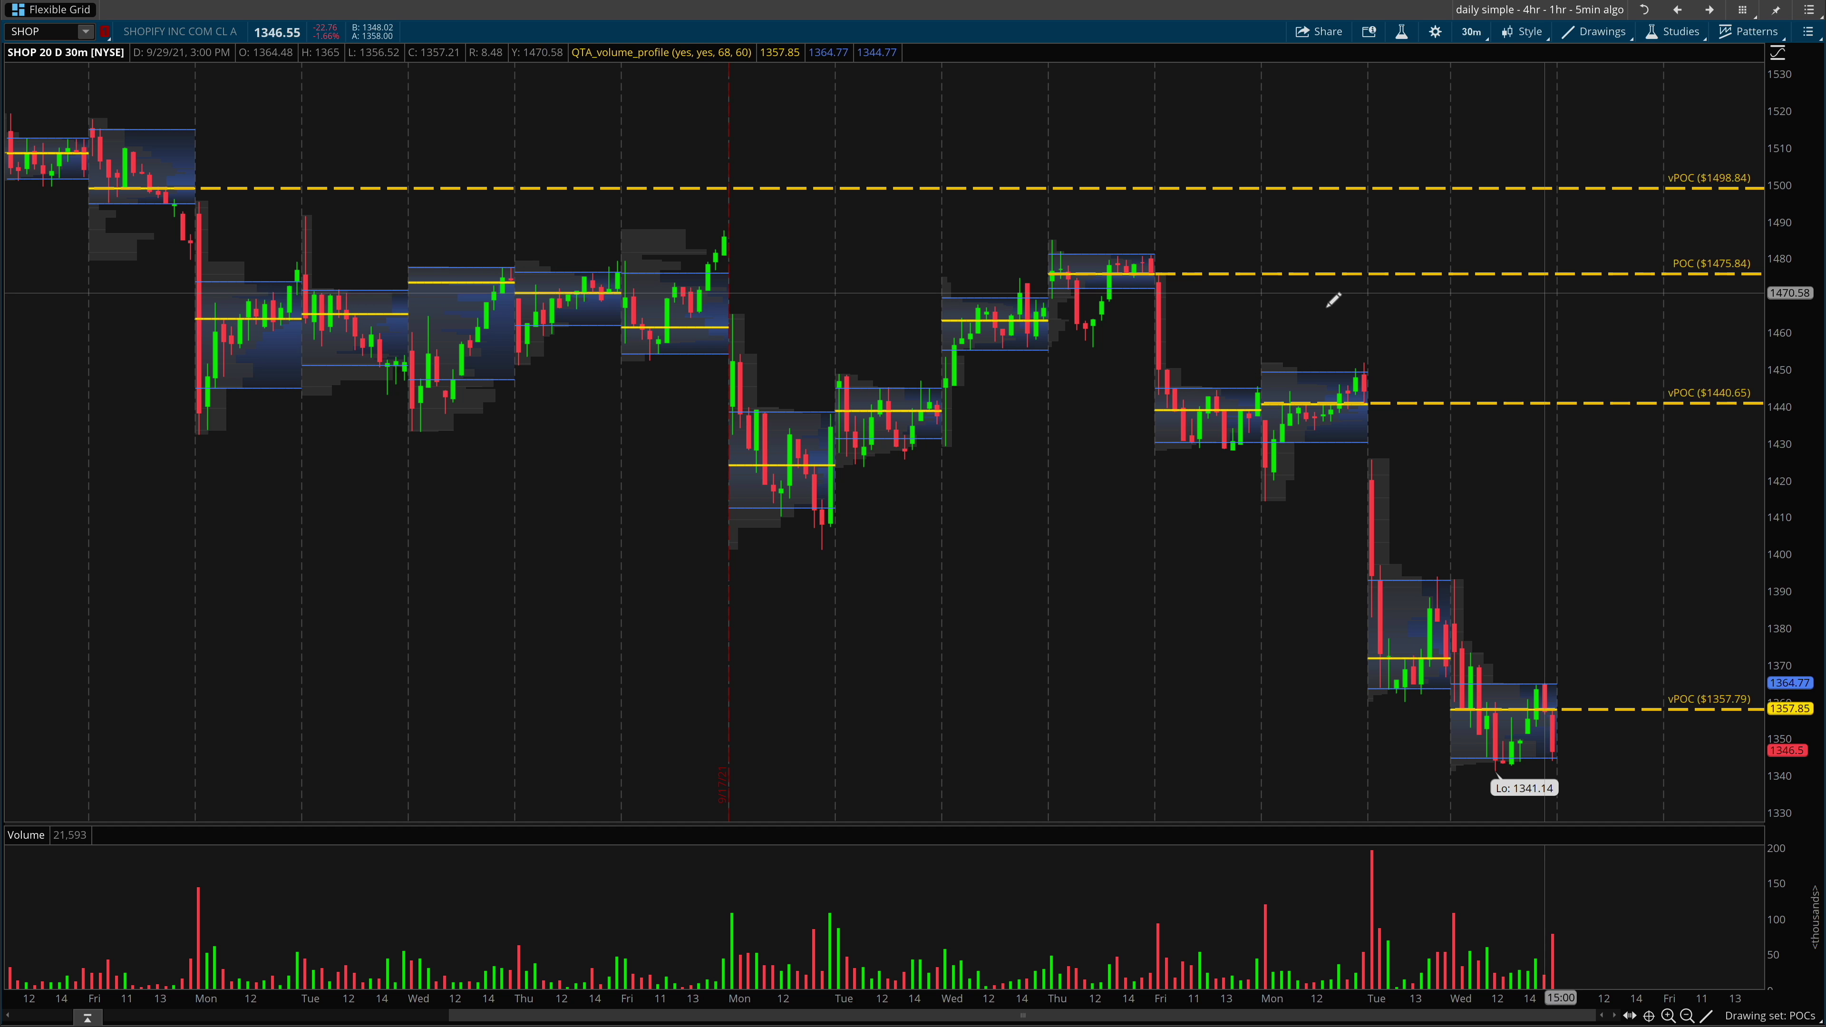
- Bring up SHOP's 5-minute chart around the $1475.84 POC and draw a downward arrow along Friday's opening drop
{"action": "left_click", "coordinate": [1706, 13]}
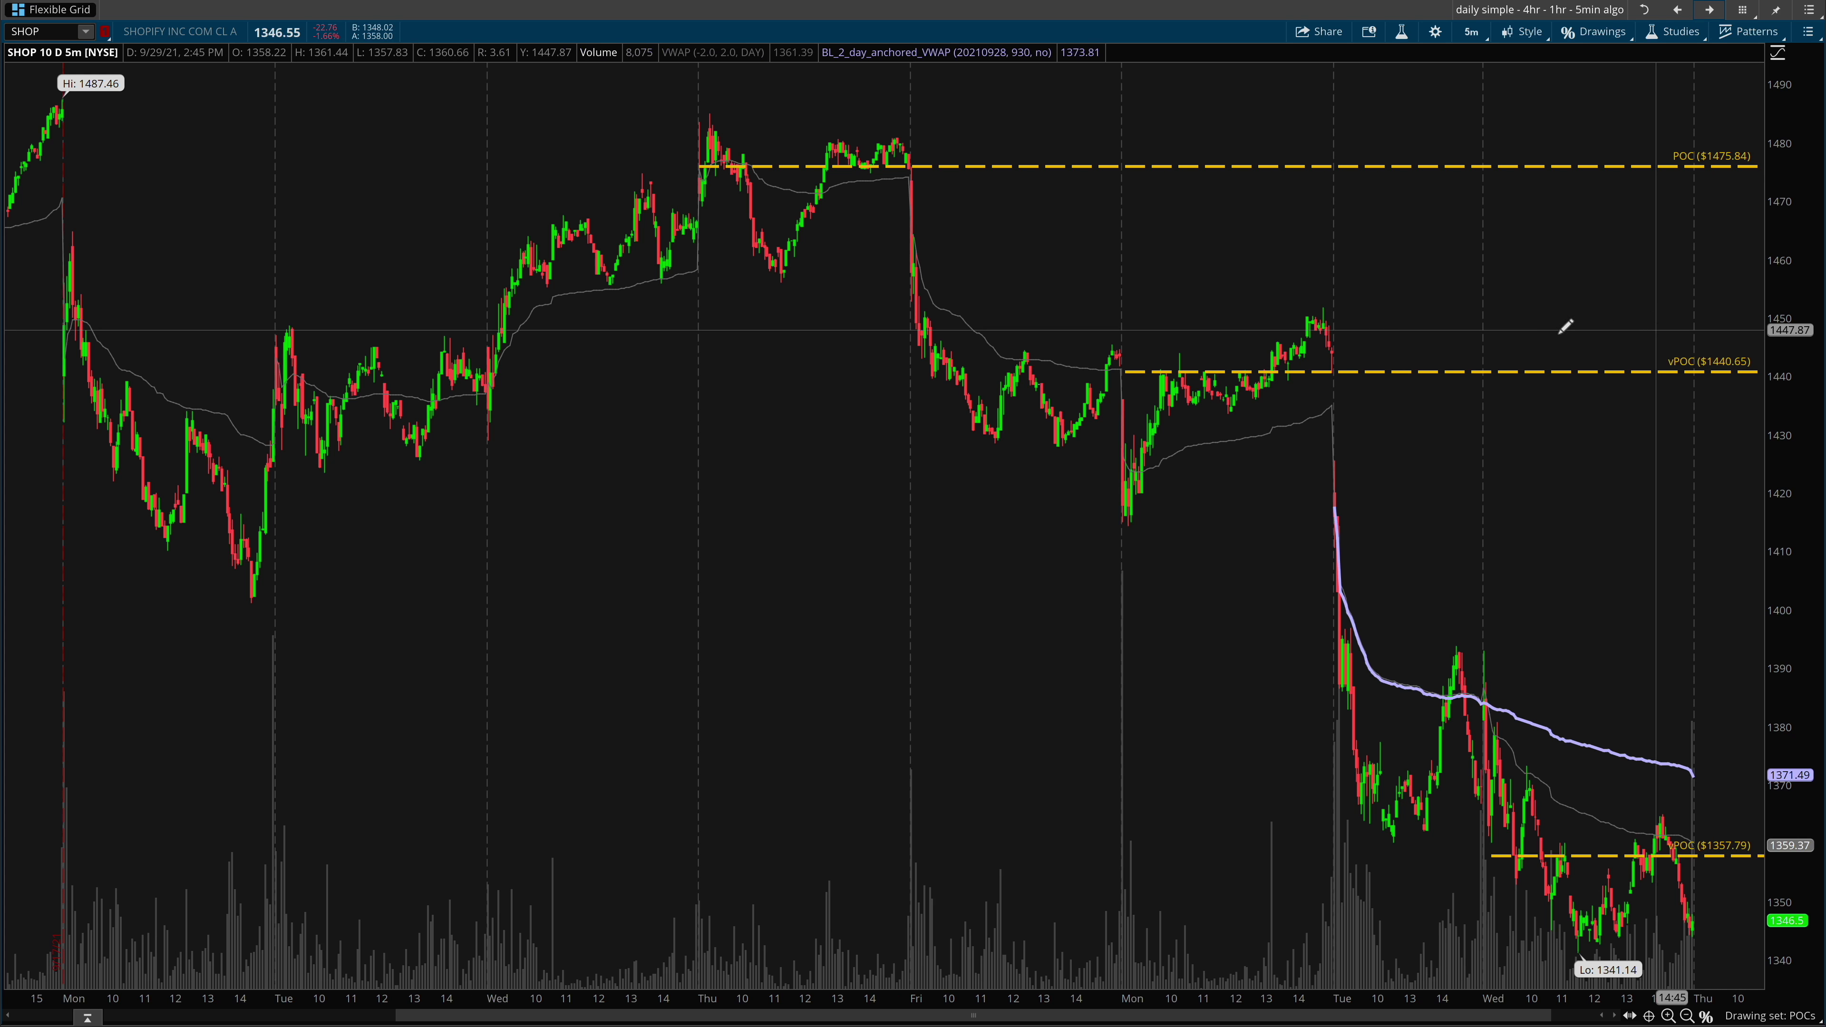
{"action": "left_click_drag", "start_coordinate": [469, 138], "coordinate": [905, 163]}
{"action": "key", "text": "Escape"}
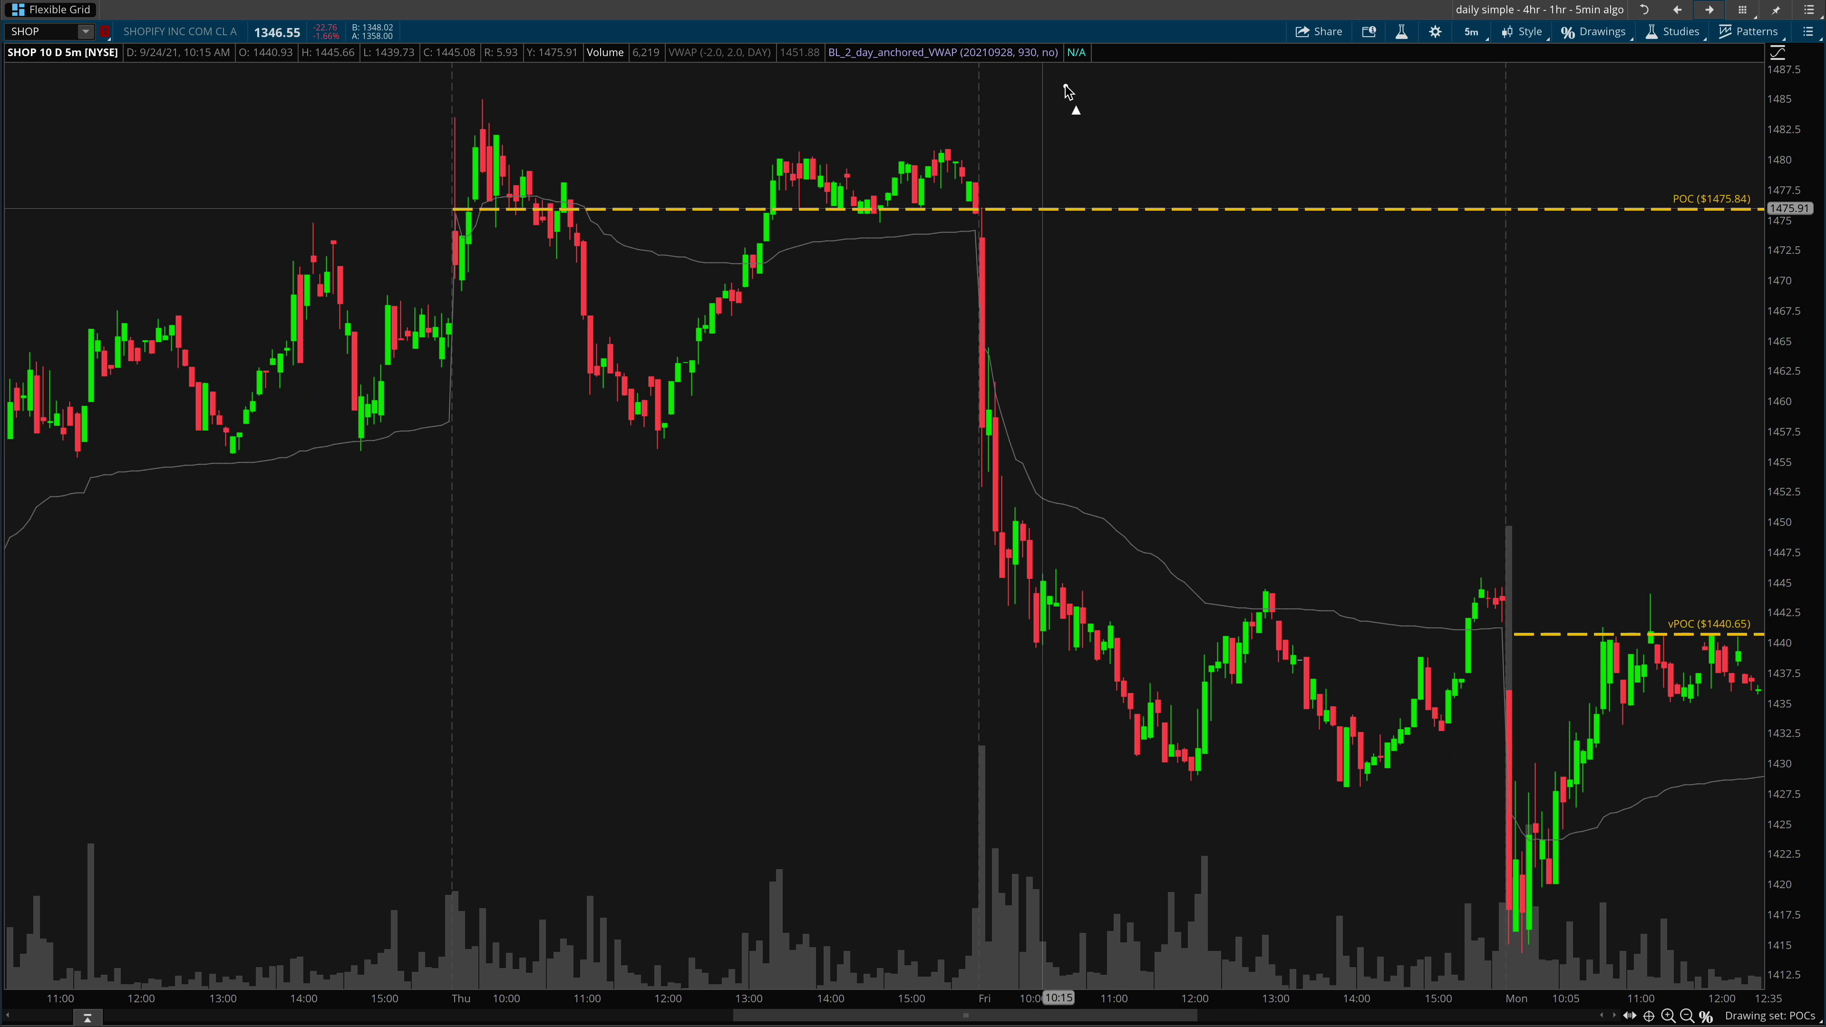
{"action": "left_click_drag", "start_coordinate": [1068, 88], "coordinate": [991, 477]}
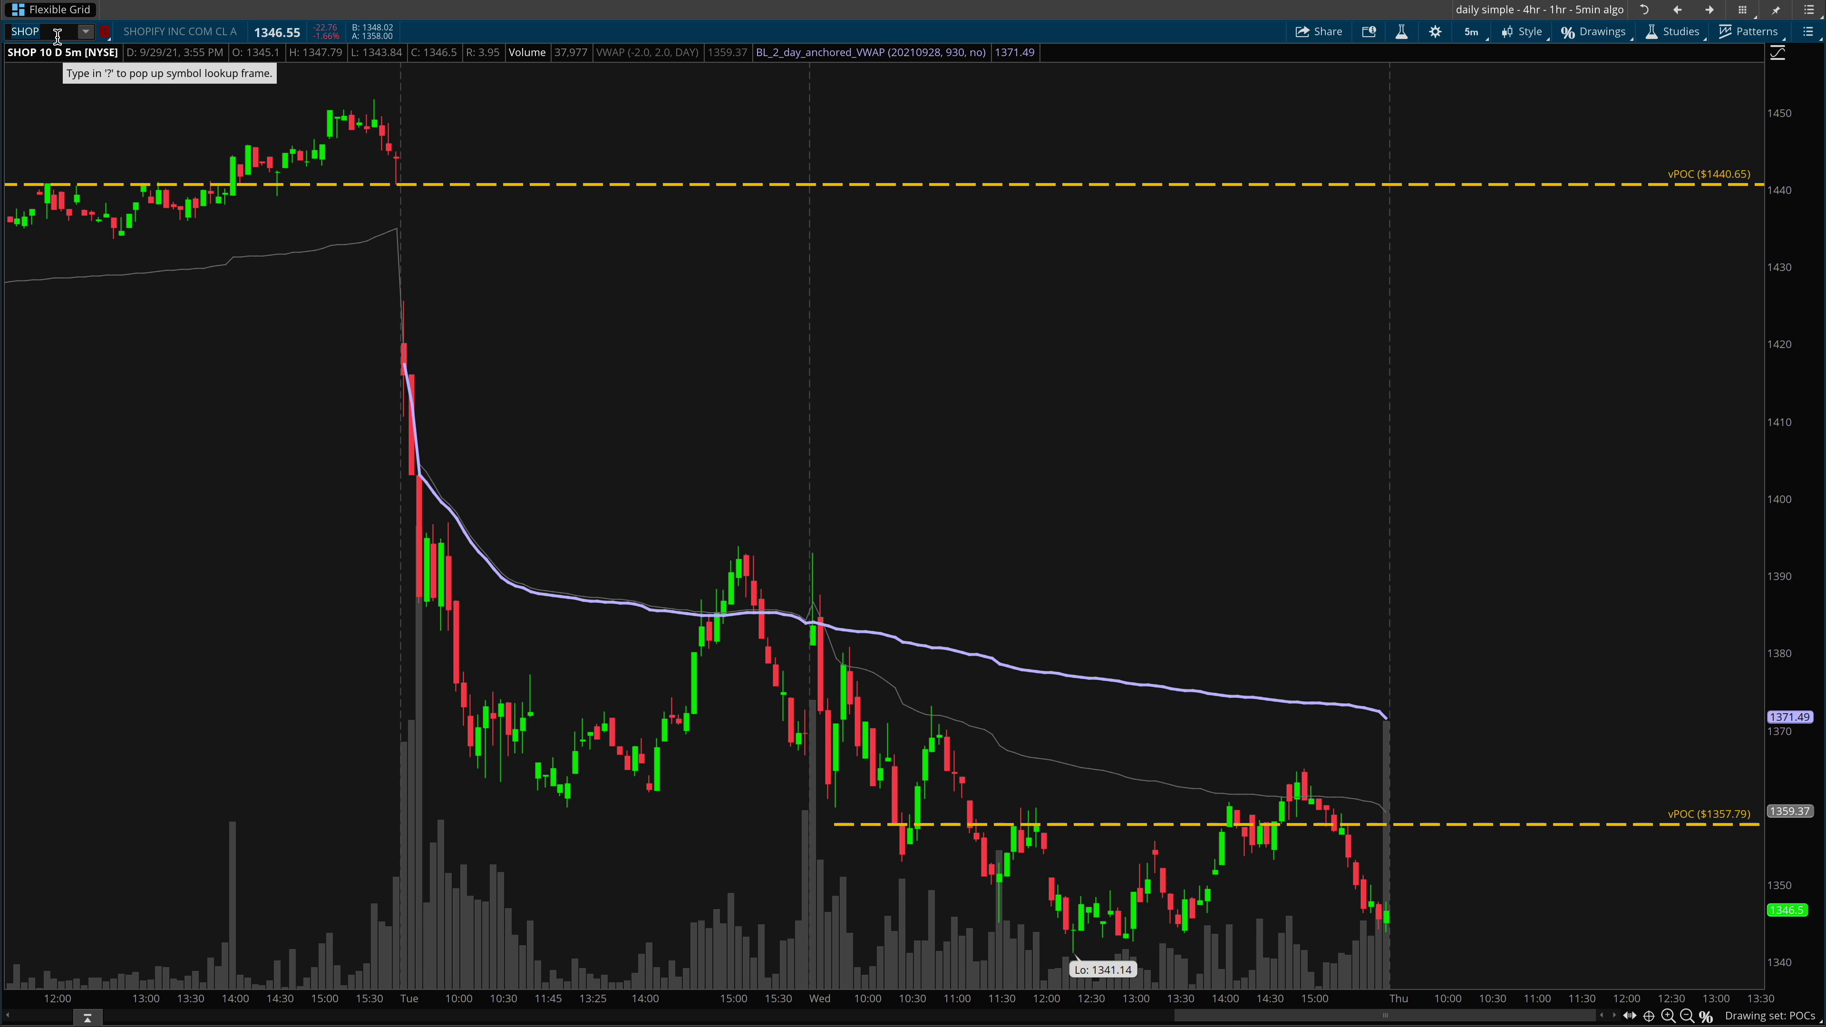
- Load ZM and bring up its 30-minute volume profile chart focused on the $277.27 POC
{"action": "key", "text": "Return"}
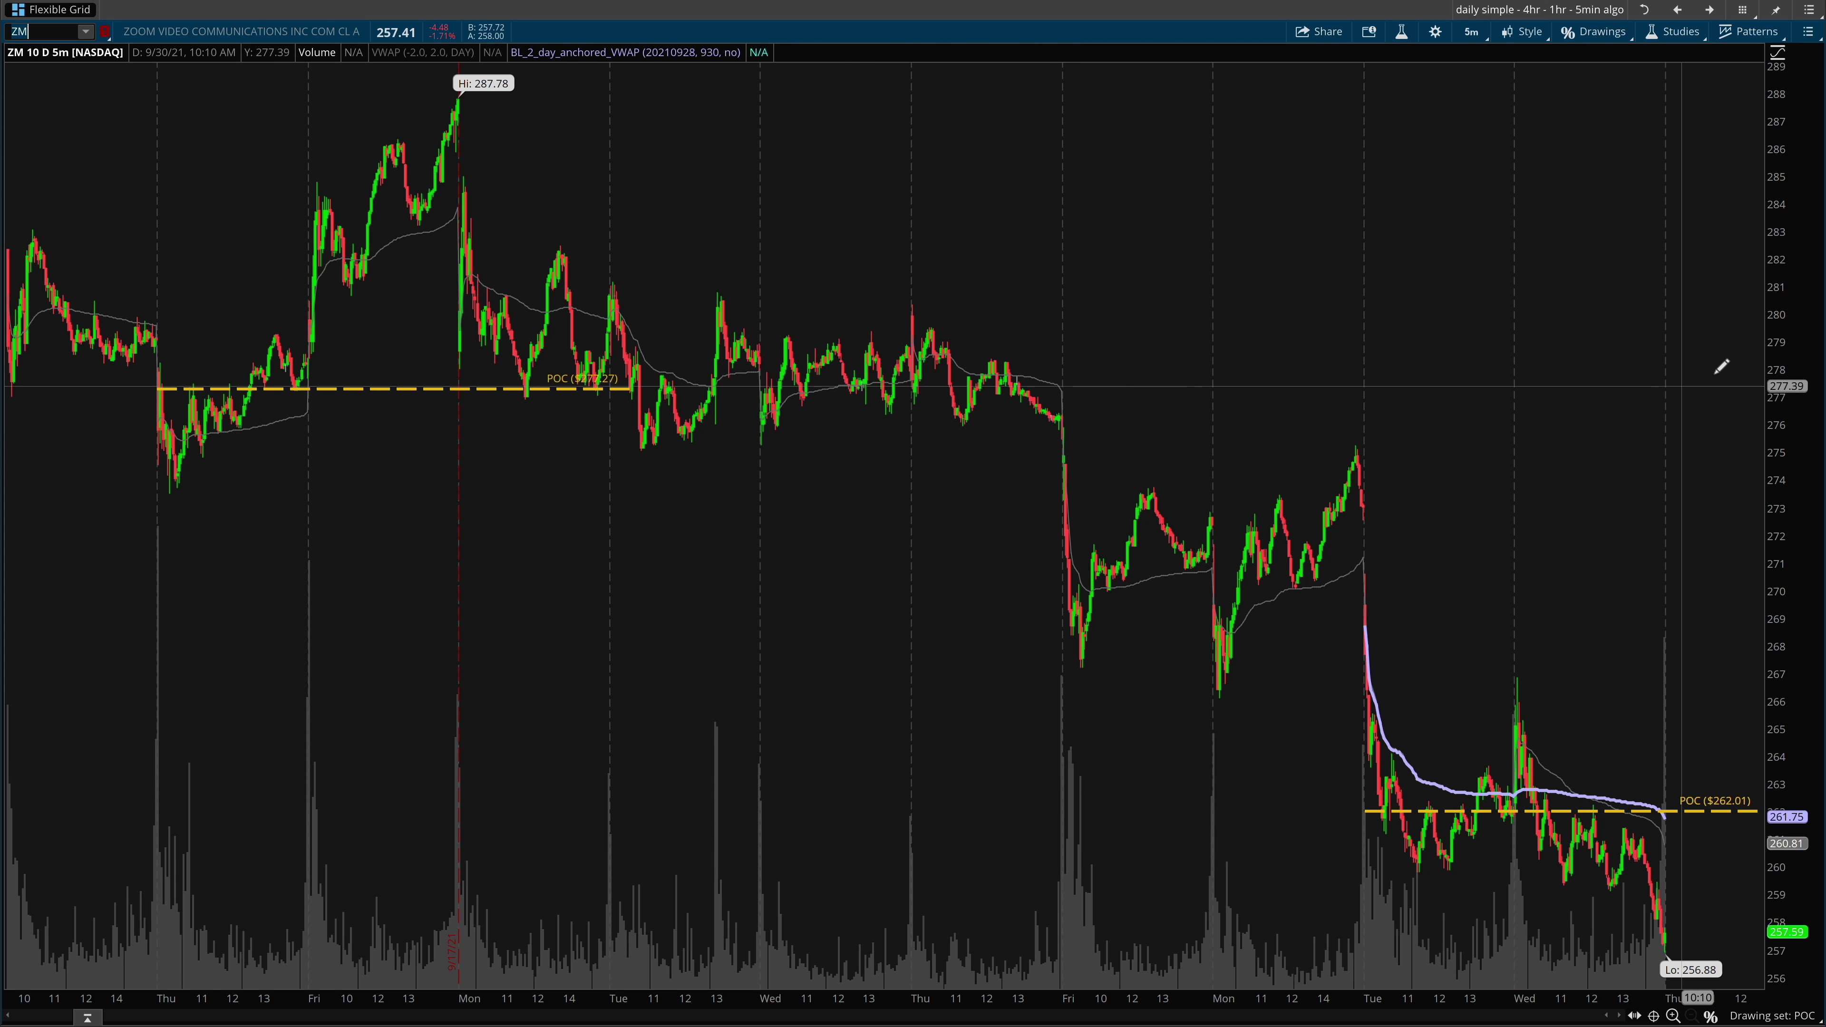
{"action": "left_click", "coordinate": [1687, 10]}
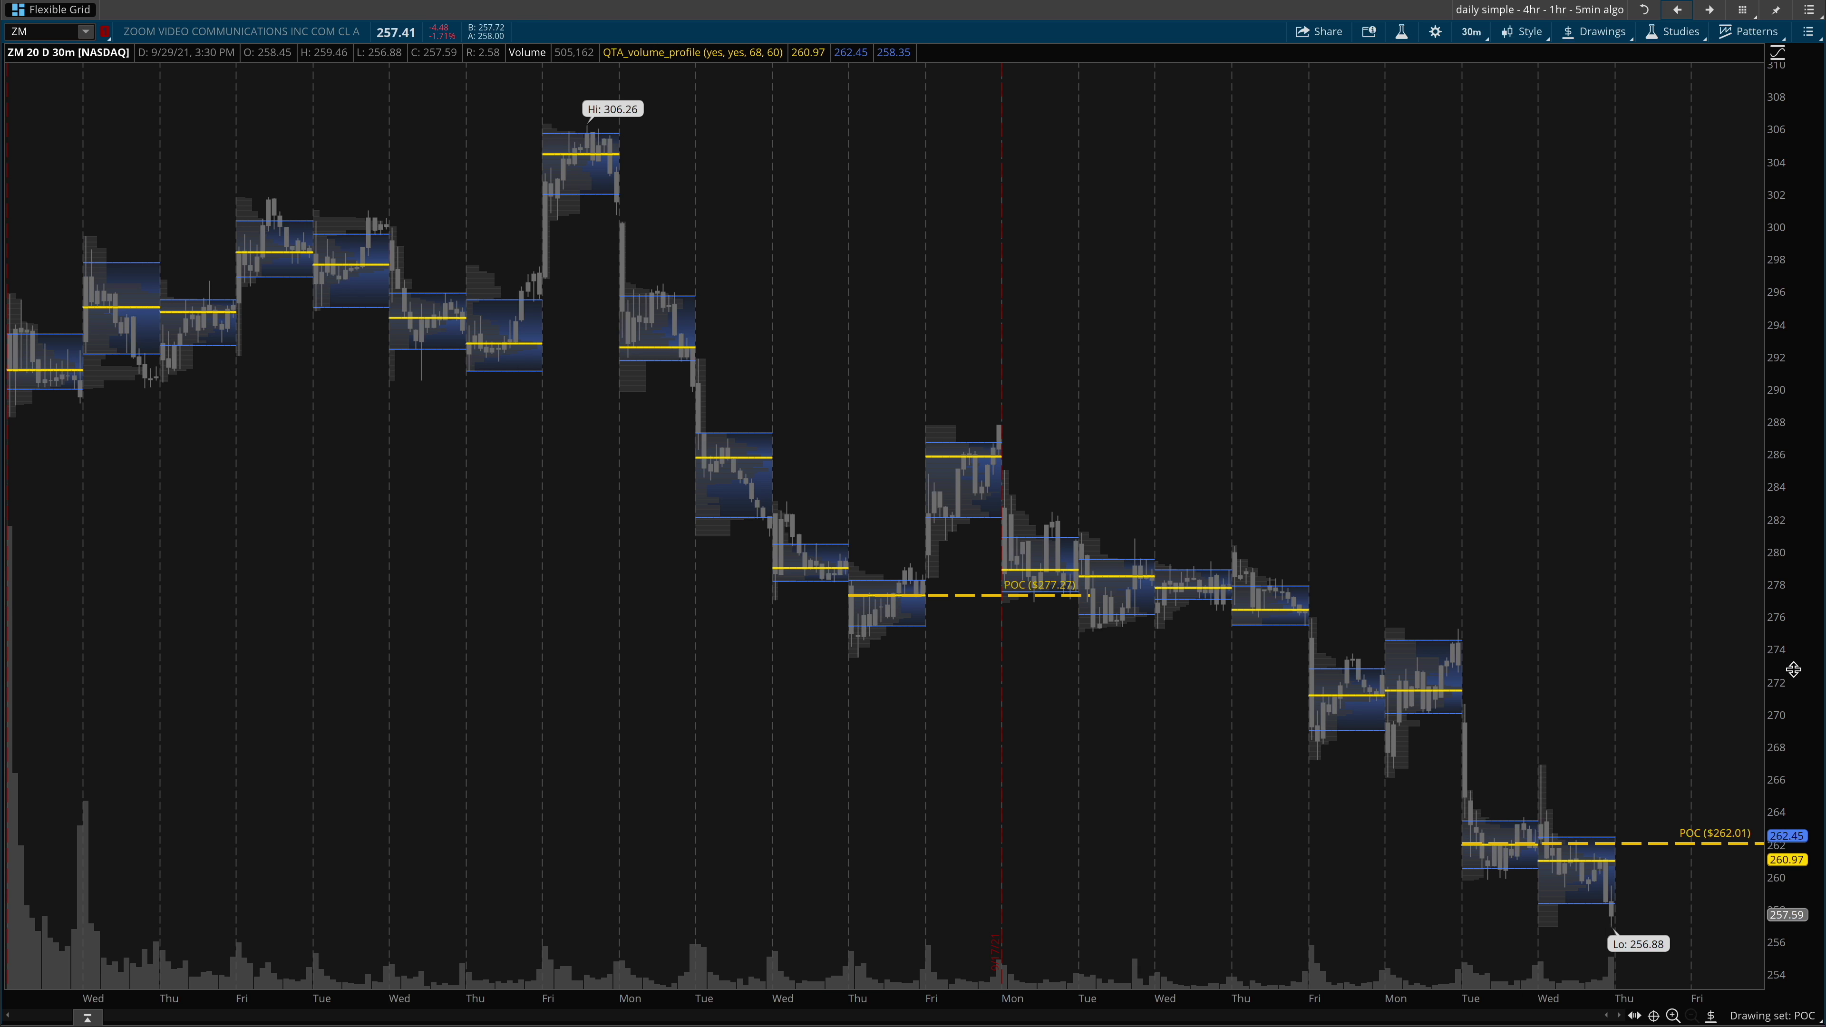
{"action": "left_click_drag", "start_coordinate": [1793, 669], "coordinate": [1525, 758]}
{"action": "left_click", "coordinate": [1593, 381]}
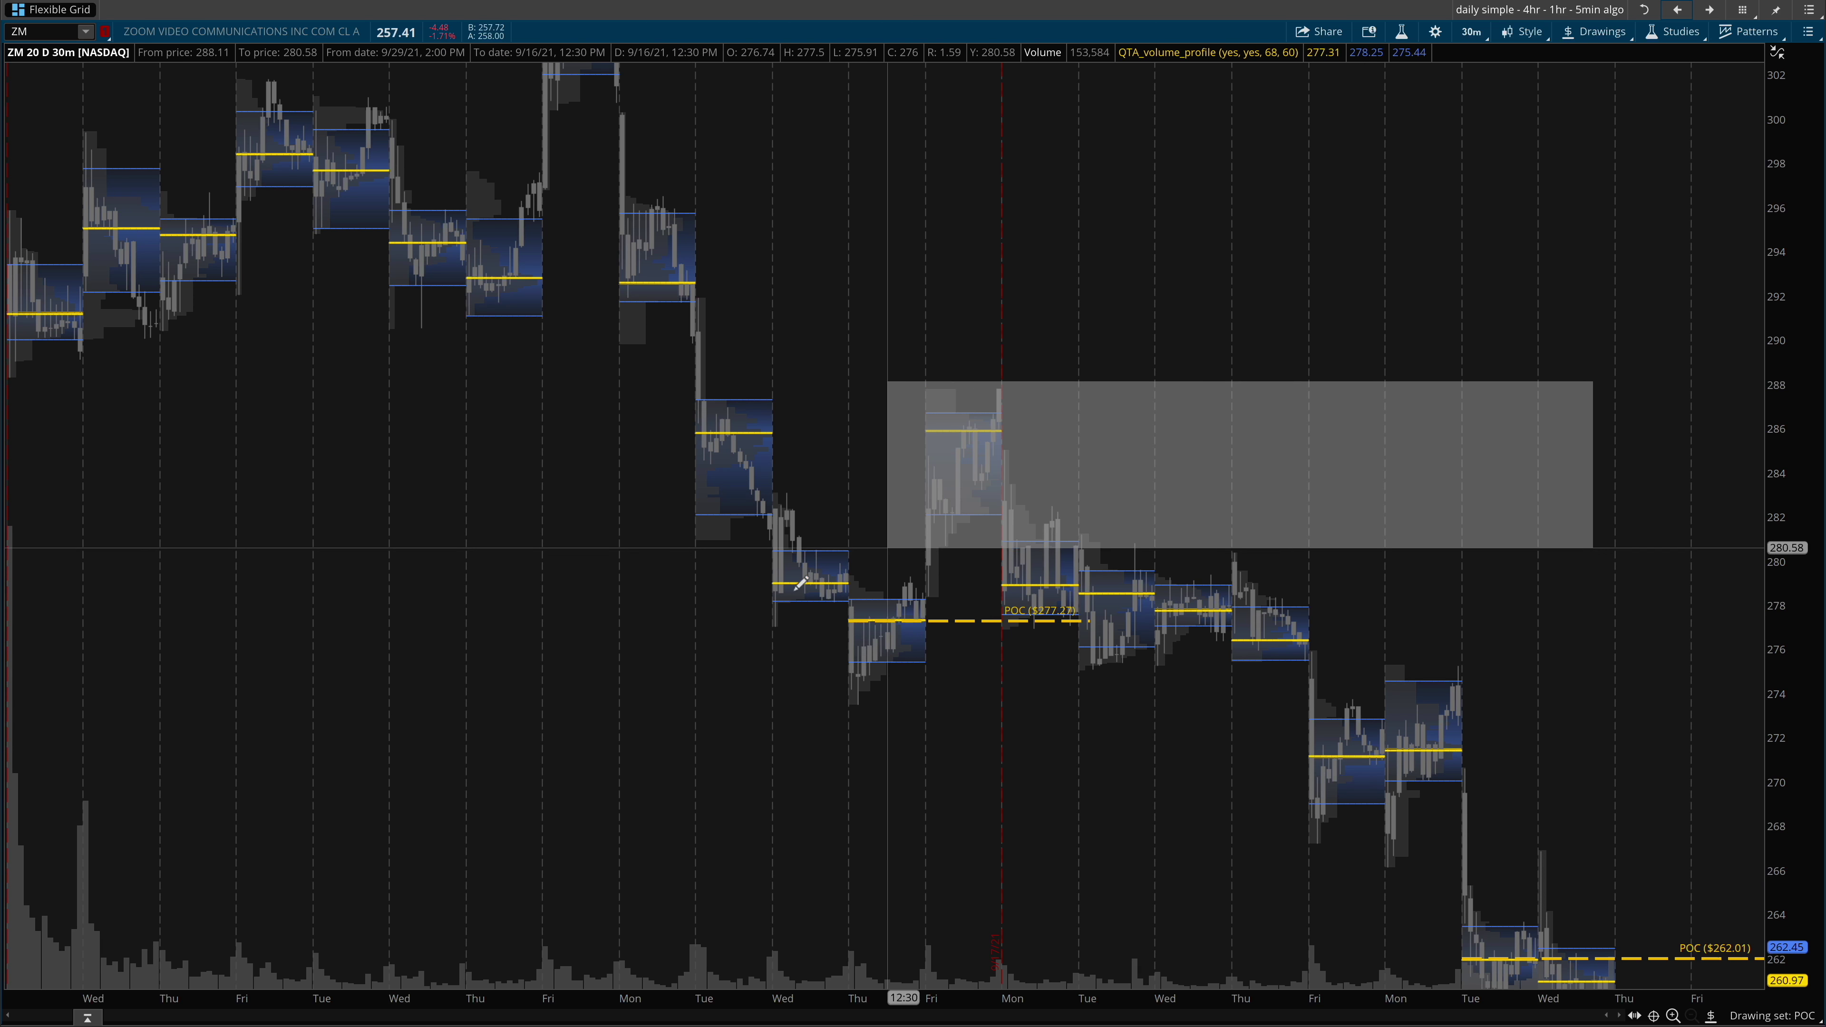
{"action": "left_click_drag", "start_coordinate": [801, 582], "coordinate": [583, 979]}
{"action": "mouse_move", "coordinate": [832, 747]}
{"action": "left_mouse_down"}
{"action": "mouse_move", "coordinate": [718, 551]}
{"action": "mouse_move", "coordinate": [610, 430]}
{"action": "mouse_move", "coordinate": [640, 233]}
{"action": "mouse_move", "coordinate": [689, 148]}
{"action": "mouse_move", "coordinate": [718, 163]}
{"action": "mouse_move", "coordinate": [767, 408]}
{"action": "mouse_move", "coordinate": [798, 434]}
{"action": "mouse_move", "coordinate": [828, 424]}
{"action": "left_mouse_up"}
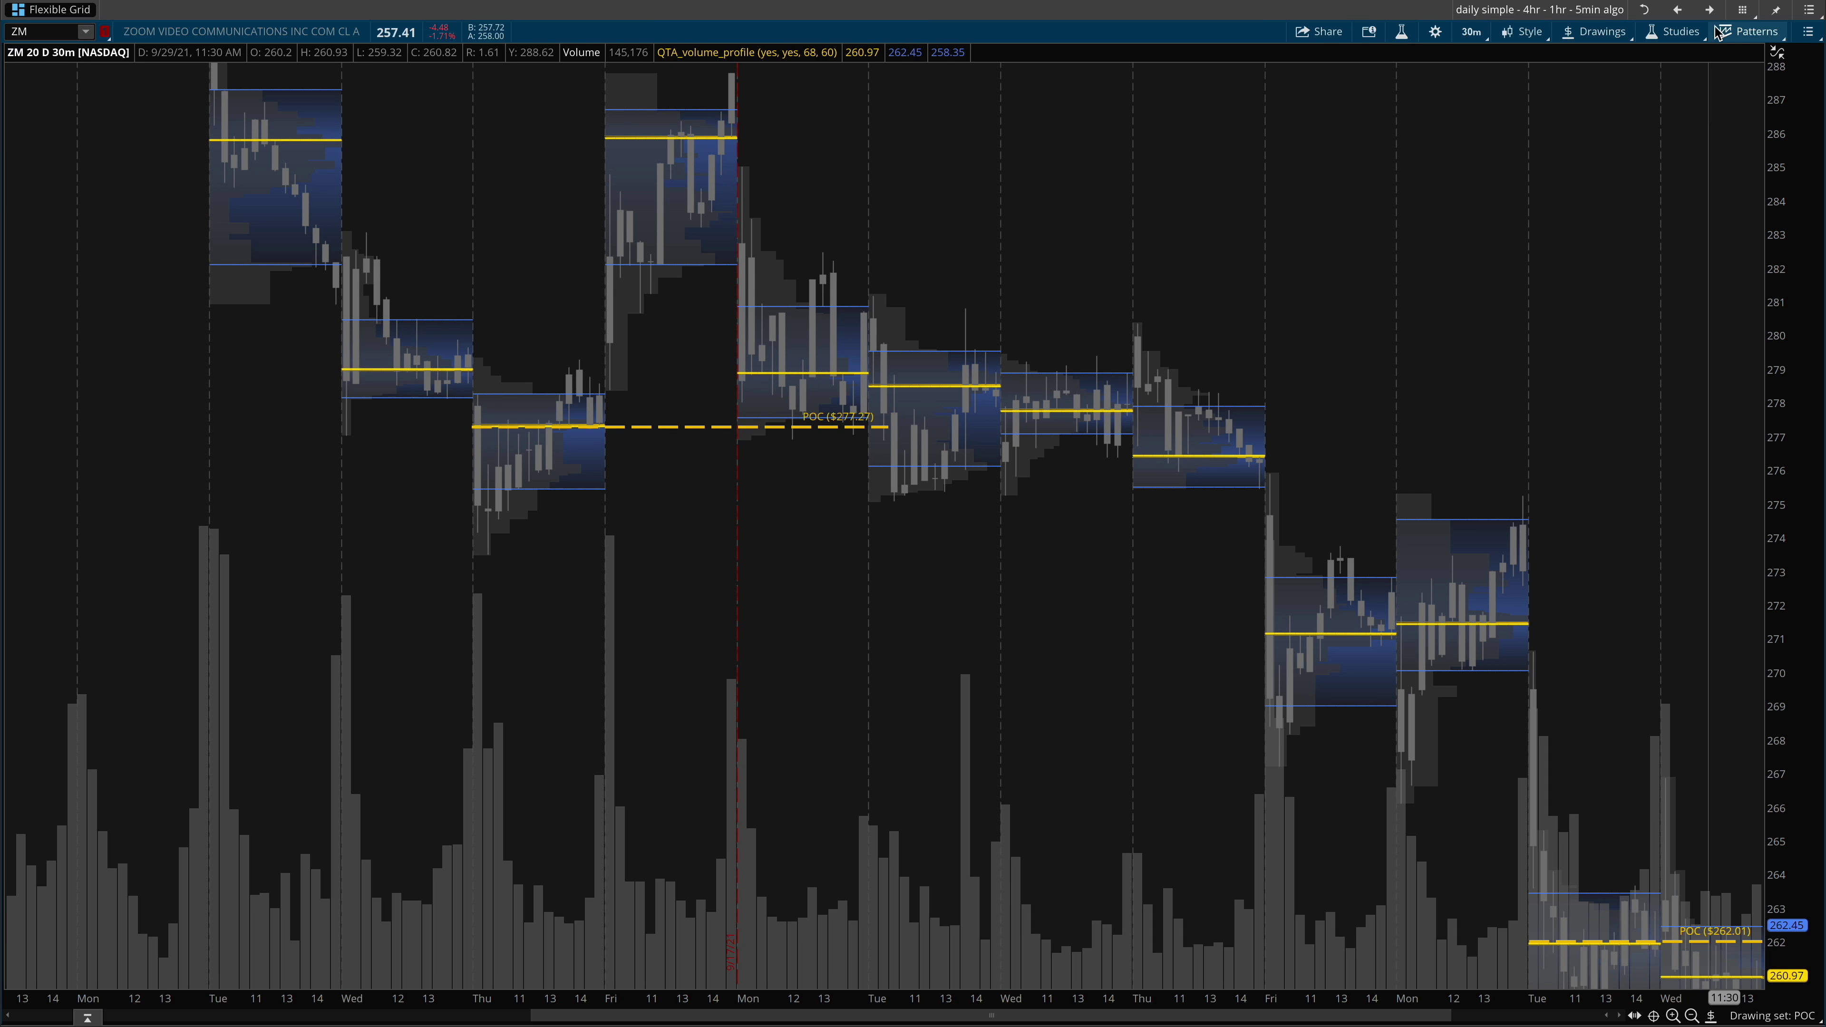
- Zoom ZM's 5-minute chart around the $277.27 POC and draw arrows tracing the rise to Friday's high, Monday's return to the POC, and the bounce
{"action": "left_click", "coordinate": [1709, 10]}
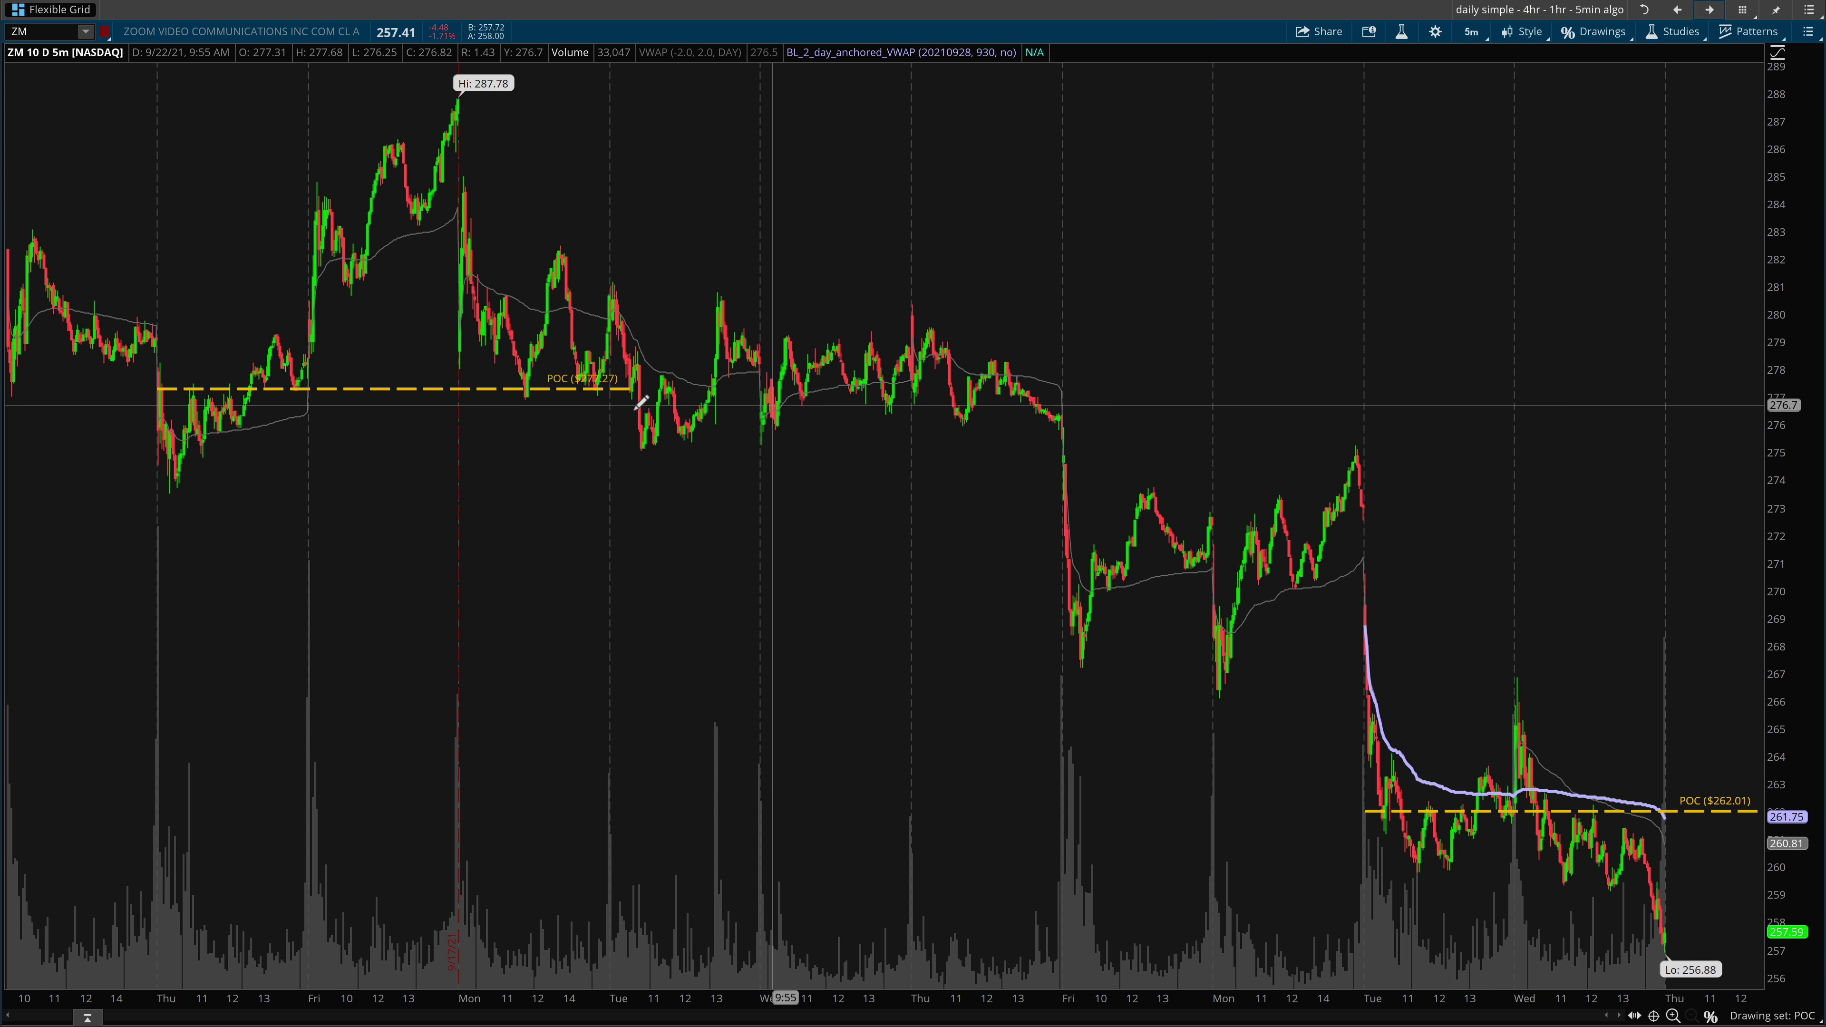
{"action": "left_click_drag", "start_coordinate": [1062, 92], "coordinate": [6, 591]}
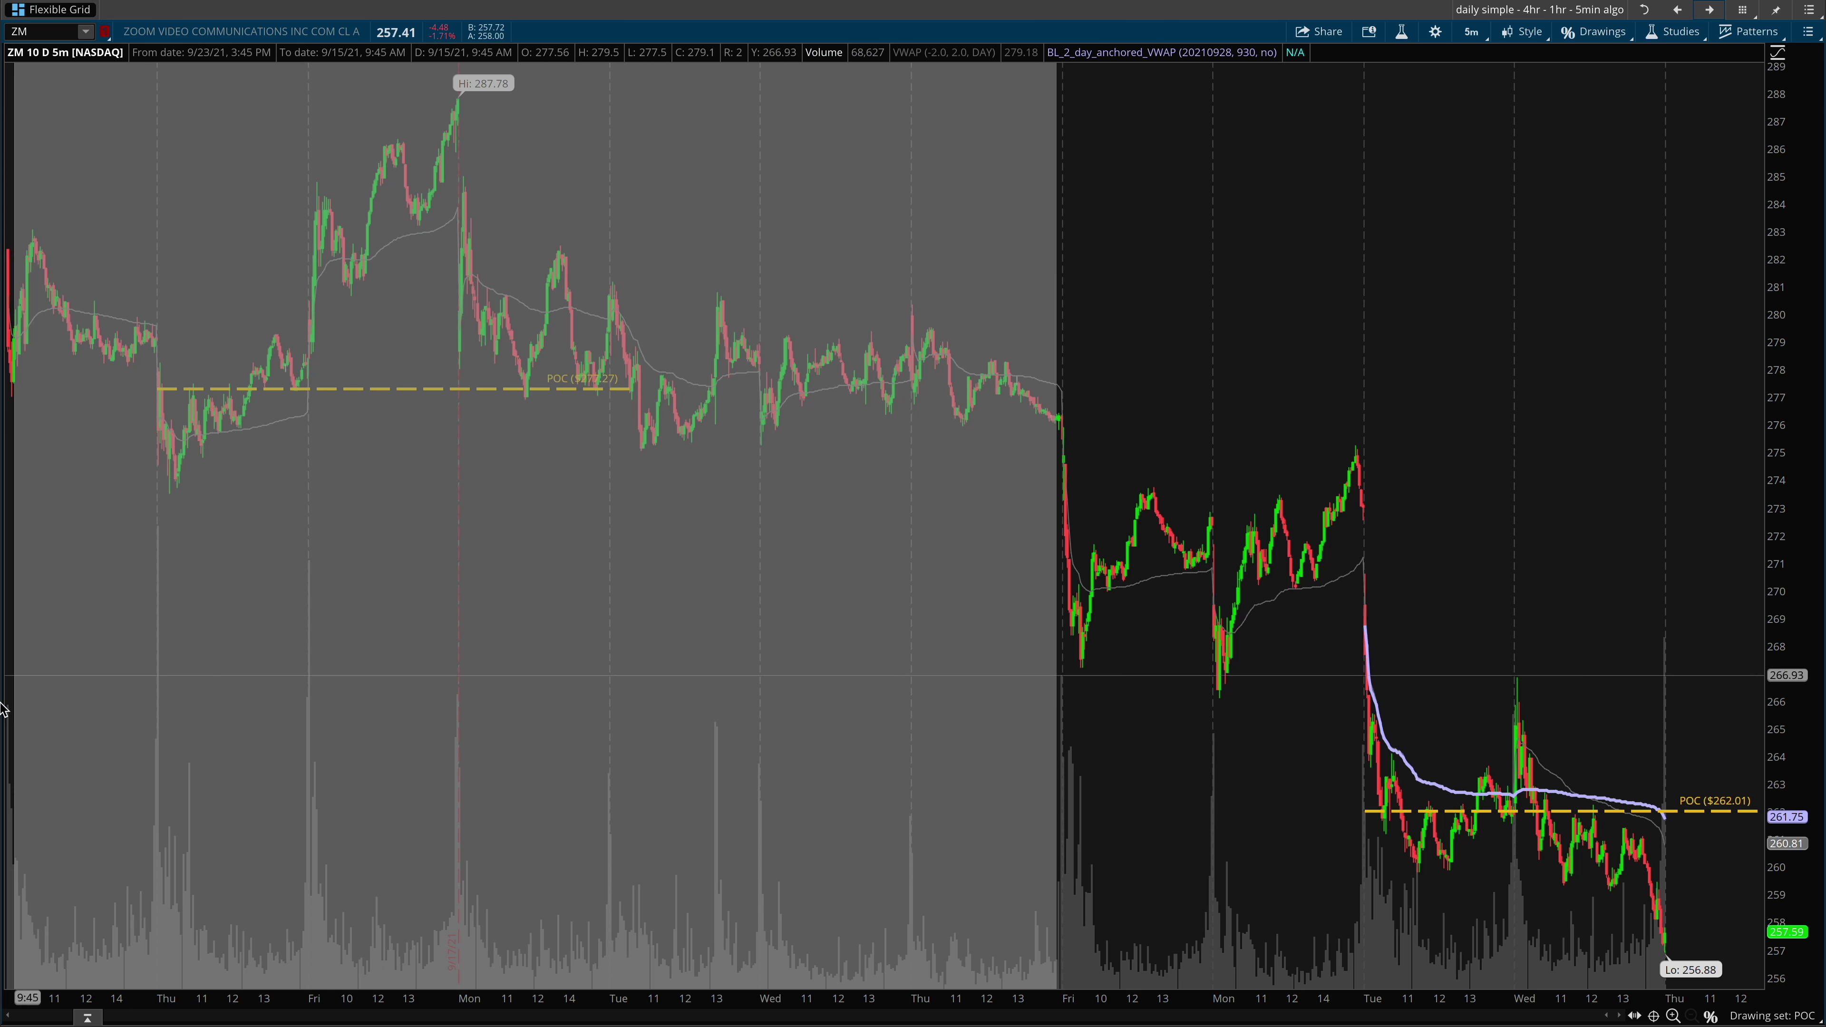
{"action": "mouse_move", "coordinate": [496, 729]}
{"action": "left_mouse_down"}
{"action": "mouse_move", "coordinate": [721, 92]}
{"action": "mouse_move", "coordinate": [852, 728]}
{"action": "mouse_move", "coordinate": [872, 728]}
{"action": "mouse_move", "coordinate": [933, 435]}
{"action": "left_mouse_up"}
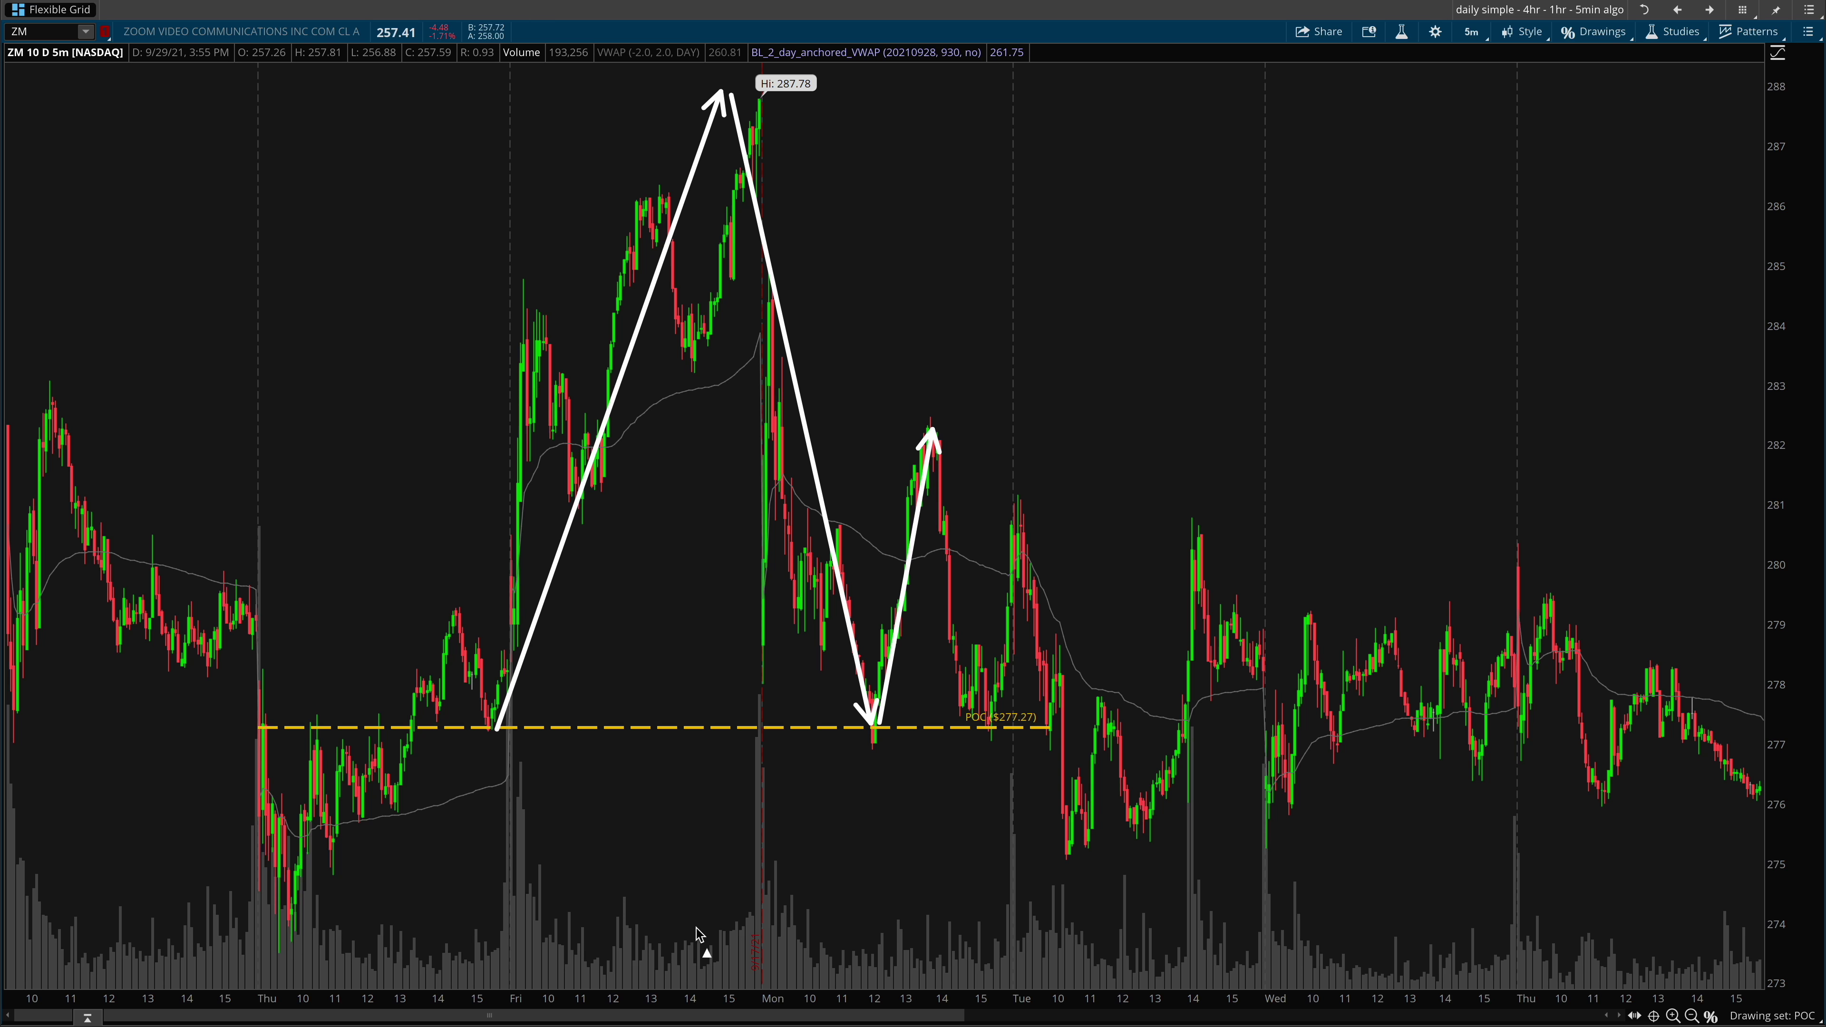
- Clear the trend arrows, draw five near-horizontal arrows across ZM's 5-minute chart between about 274 and 279, and erase them
{"action": "mouse_move", "coordinate": [697, 929]}
{"action": "left_mouse_down"}
{"action": "mouse_move", "coordinate": [264, 726]}
{"action": "mouse_move", "coordinate": [871, 736]}
{"action": "mouse_move", "coordinate": [562, 745]}
{"action": "mouse_move", "coordinate": [891, 757]}
{"action": "mouse_move", "coordinate": [876, 735]}
{"action": "mouse_move", "coordinate": [624, 758]}
{"action": "mouse_move", "coordinate": [489, 735]}
{"action": "mouse_move", "coordinate": [351, 752]}
{"action": "mouse_move", "coordinate": [318, 731]}
{"action": "mouse_move", "coordinate": [420, 800]}
{"action": "mouse_move", "coordinate": [405, 811]}
{"action": "mouse_move", "coordinate": [945, 827]}
{"action": "mouse_move", "coordinate": [1287, 808]}
{"action": "mouse_move", "coordinate": [849, 816]}
{"action": "mouse_move", "coordinate": [326, 879]}
{"action": "mouse_move", "coordinate": [306, 953]}
{"action": "mouse_move", "coordinate": [338, 874]}
{"action": "left_mouse_up"}
{"action": "key", "text": "e"}
{"action": "mouse_move", "coordinate": [269, 947]}
{"action": "left_mouse_down"}
{"action": "mouse_move", "coordinate": [863, 957]}
{"action": "mouse_move", "coordinate": [1600, 931]}
{"action": "left_mouse_up"}
{"action": "left_click_drag", "start_coordinate": [244, 860], "coordinate": [1616, 869]}
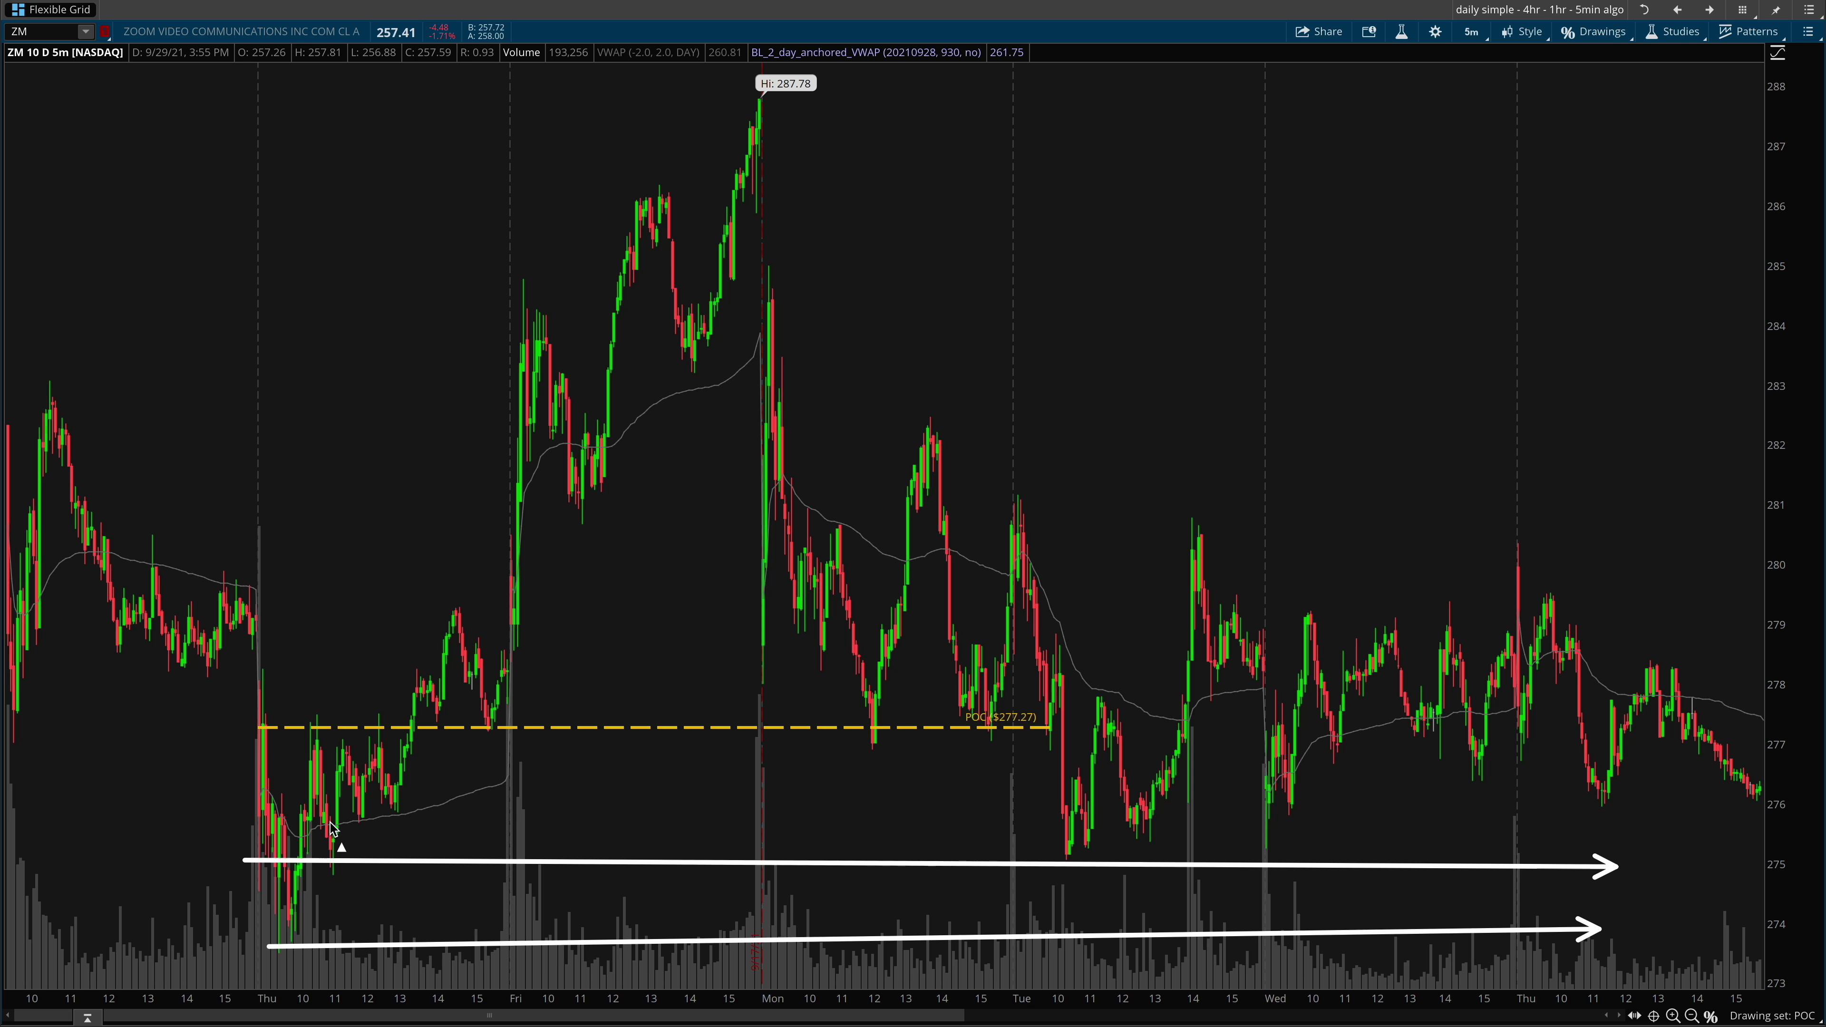
{"action": "mouse_move", "coordinate": [245, 788]}
{"action": "left_mouse_down"}
{"action": "mouse_move", "coordinate": [709, 821]}
{"action": "mouse_move", "coordinate": [1573, 811]}
{"action": "left_mouse_up"}
{"action": "left_click_drag", "start_coordinate": [158, 728], "coordinate": [1447, 736]}
{"action": "mouse_move", "coordinate": [134, 610]}
{"action": "left_mouse_down"}
{"action": "mouse_move", "coordinate": [1200, 584]}
{"action": "mouse_move", "coordinate": [1399, 603]}
{"action": "left_mouse_up"}
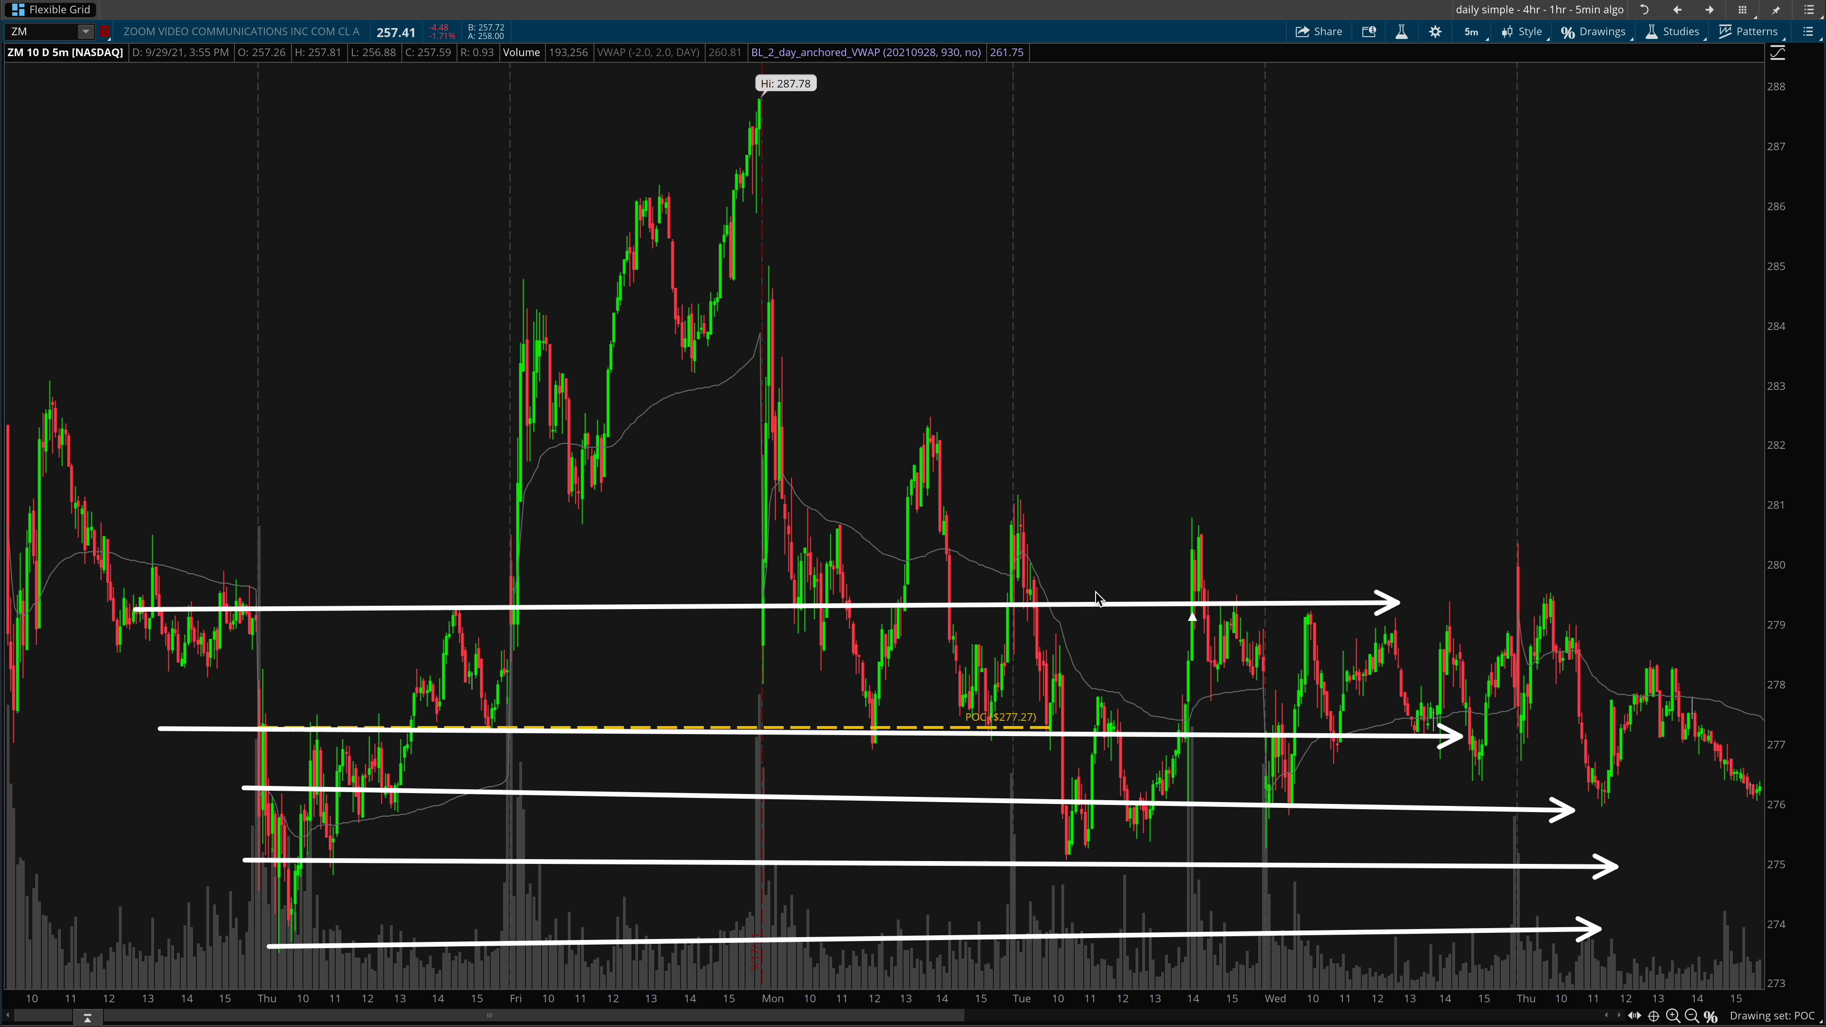
{"action": "key", "text": "e"}
- Load /ES and zoom its daily chart in on the $4542.51, $4364.17 and $4237.91 vPOC levels
{"action": "mouse_move", "coordinate": [732, 869]}
{"action": "left_mouse_down"}
{"action": "mouse_move", "coordinate": [542, 725]}
{"action": "mouse_move", "coordinate": [497, 734]}
{"action": "mouse_move", "coordinate": [899, 747]}
{"action": "left_mouse_up"}
{"action": "key", "text": "e"}
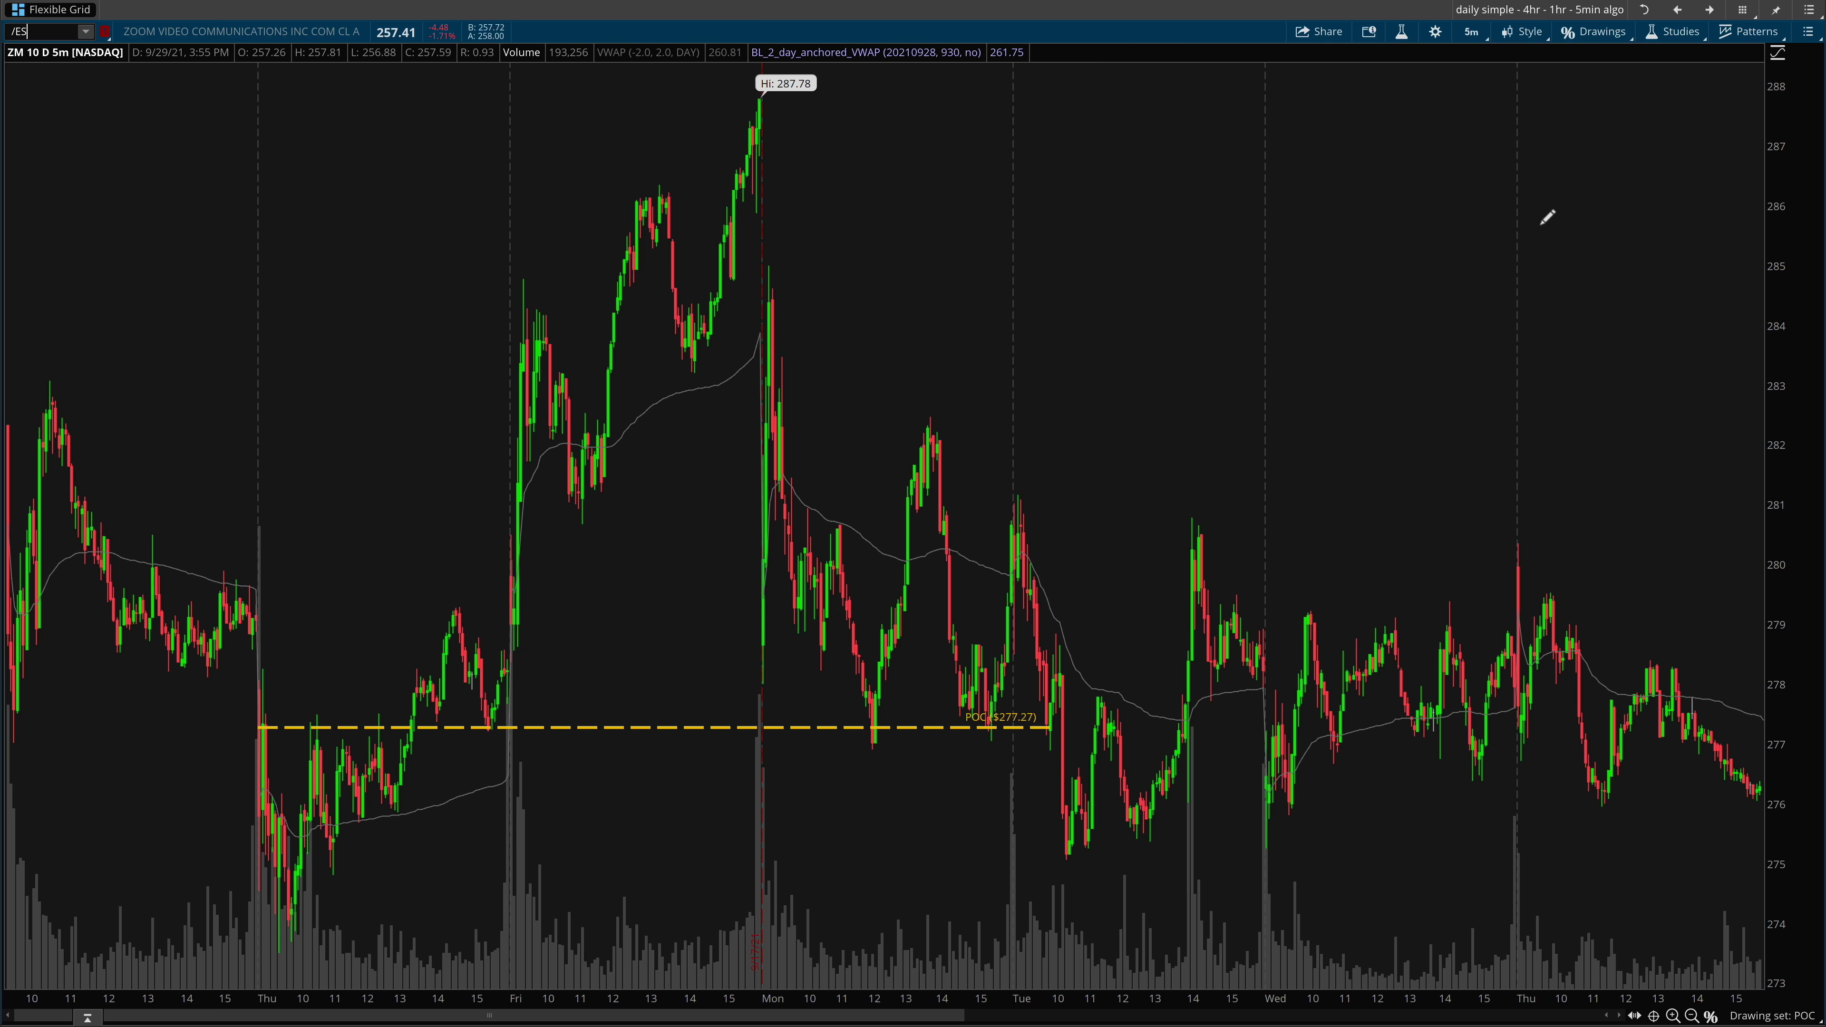
{"action": "key", "text": "Return"}
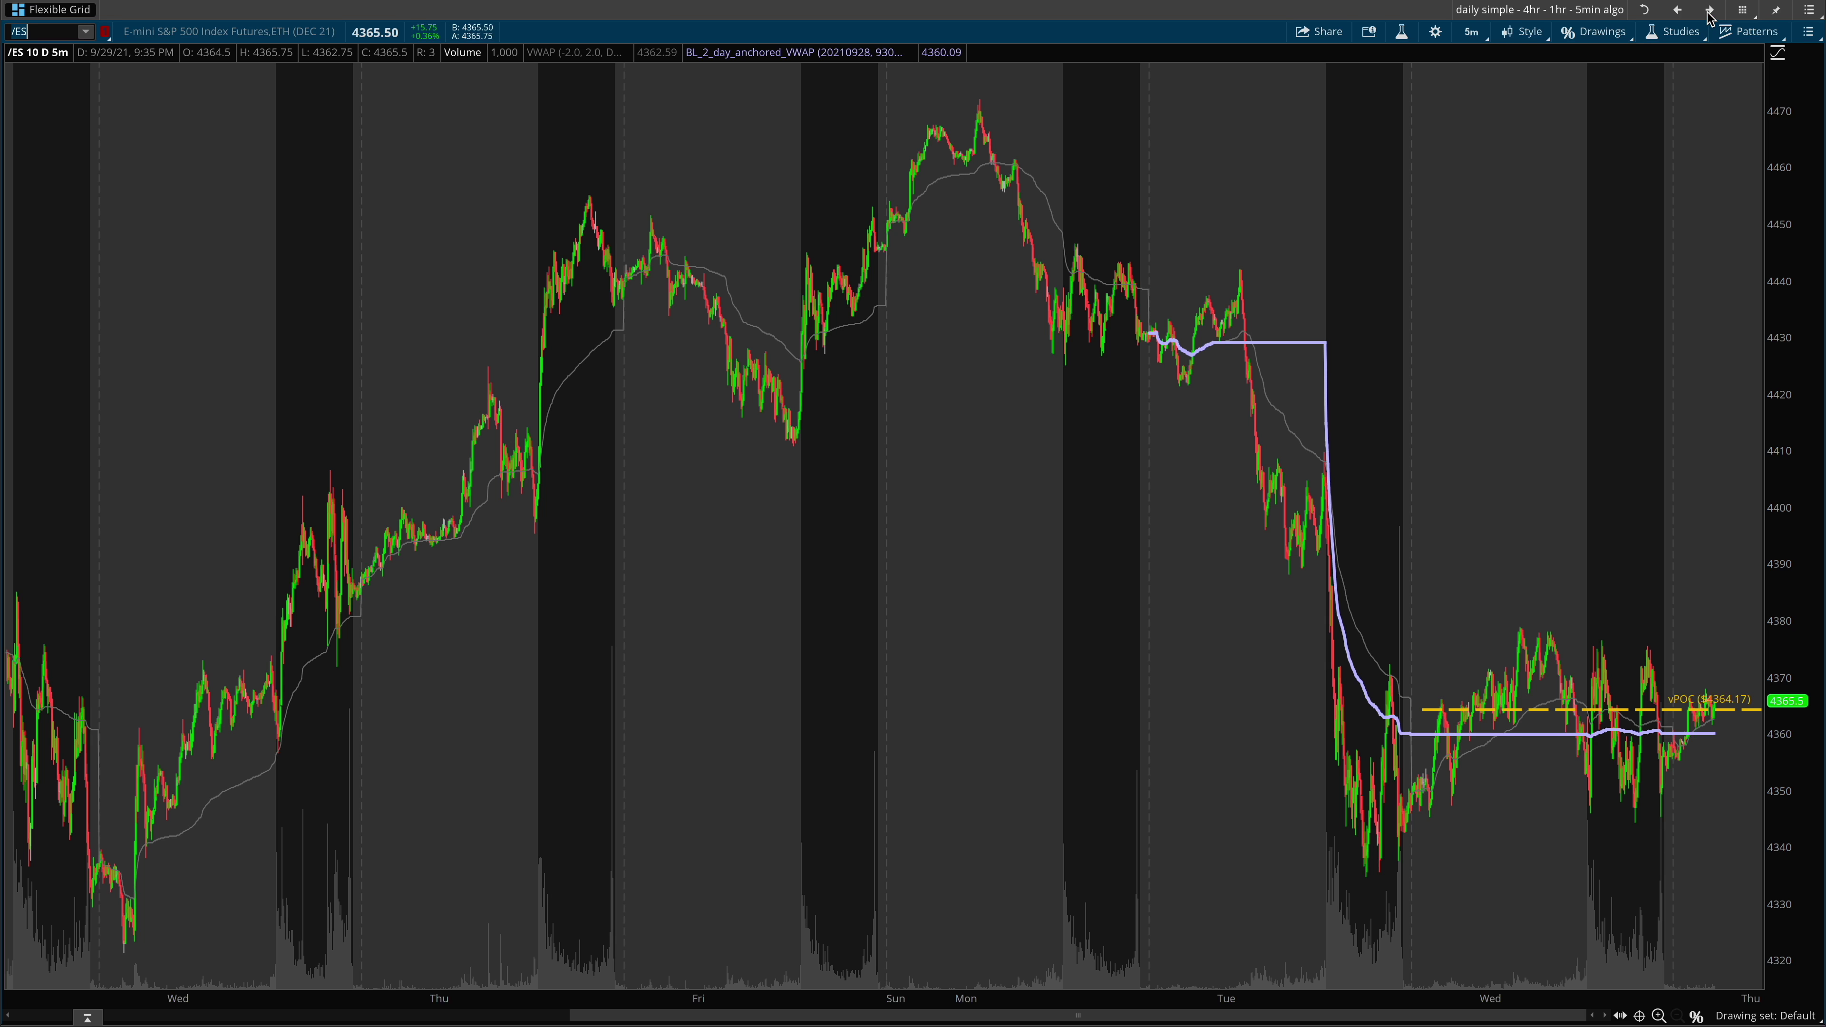
{"action": "left_click", "coordinate": [1710, 10]}
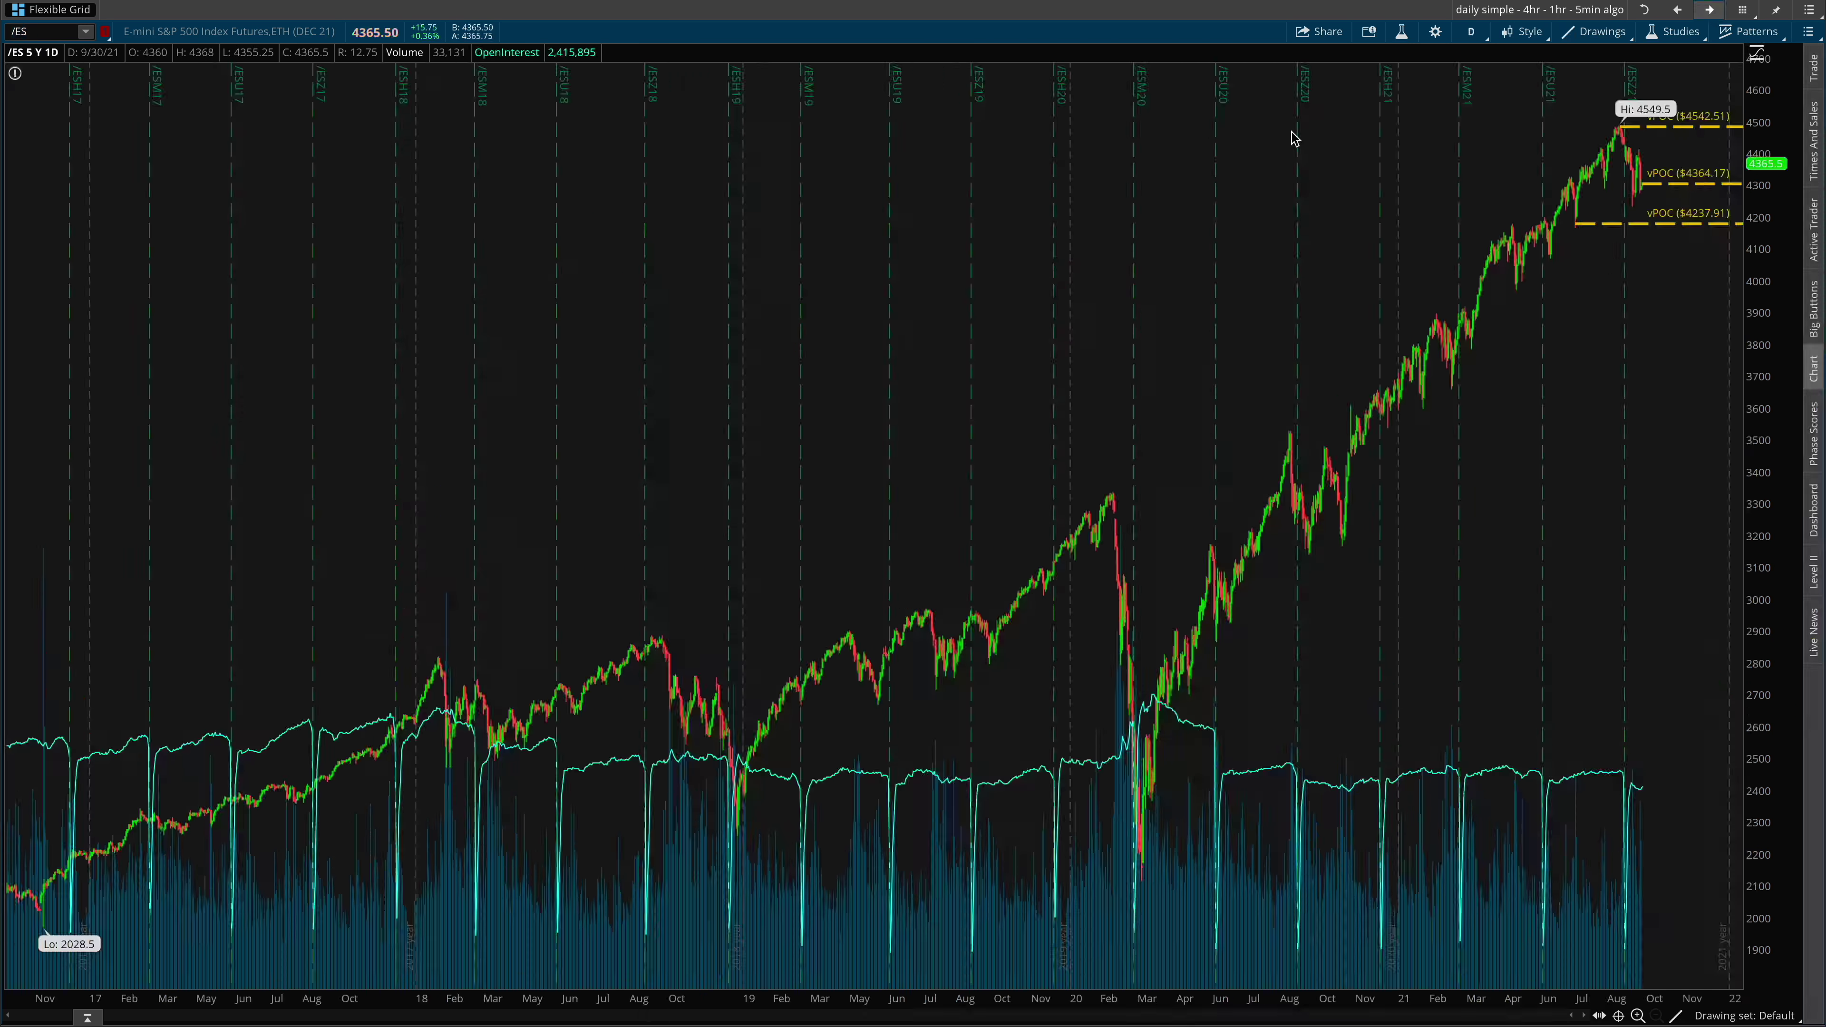
{"action": "left_click_drag", "start_coordinate": [1740, 151], "coordinate": [1365, 183]}
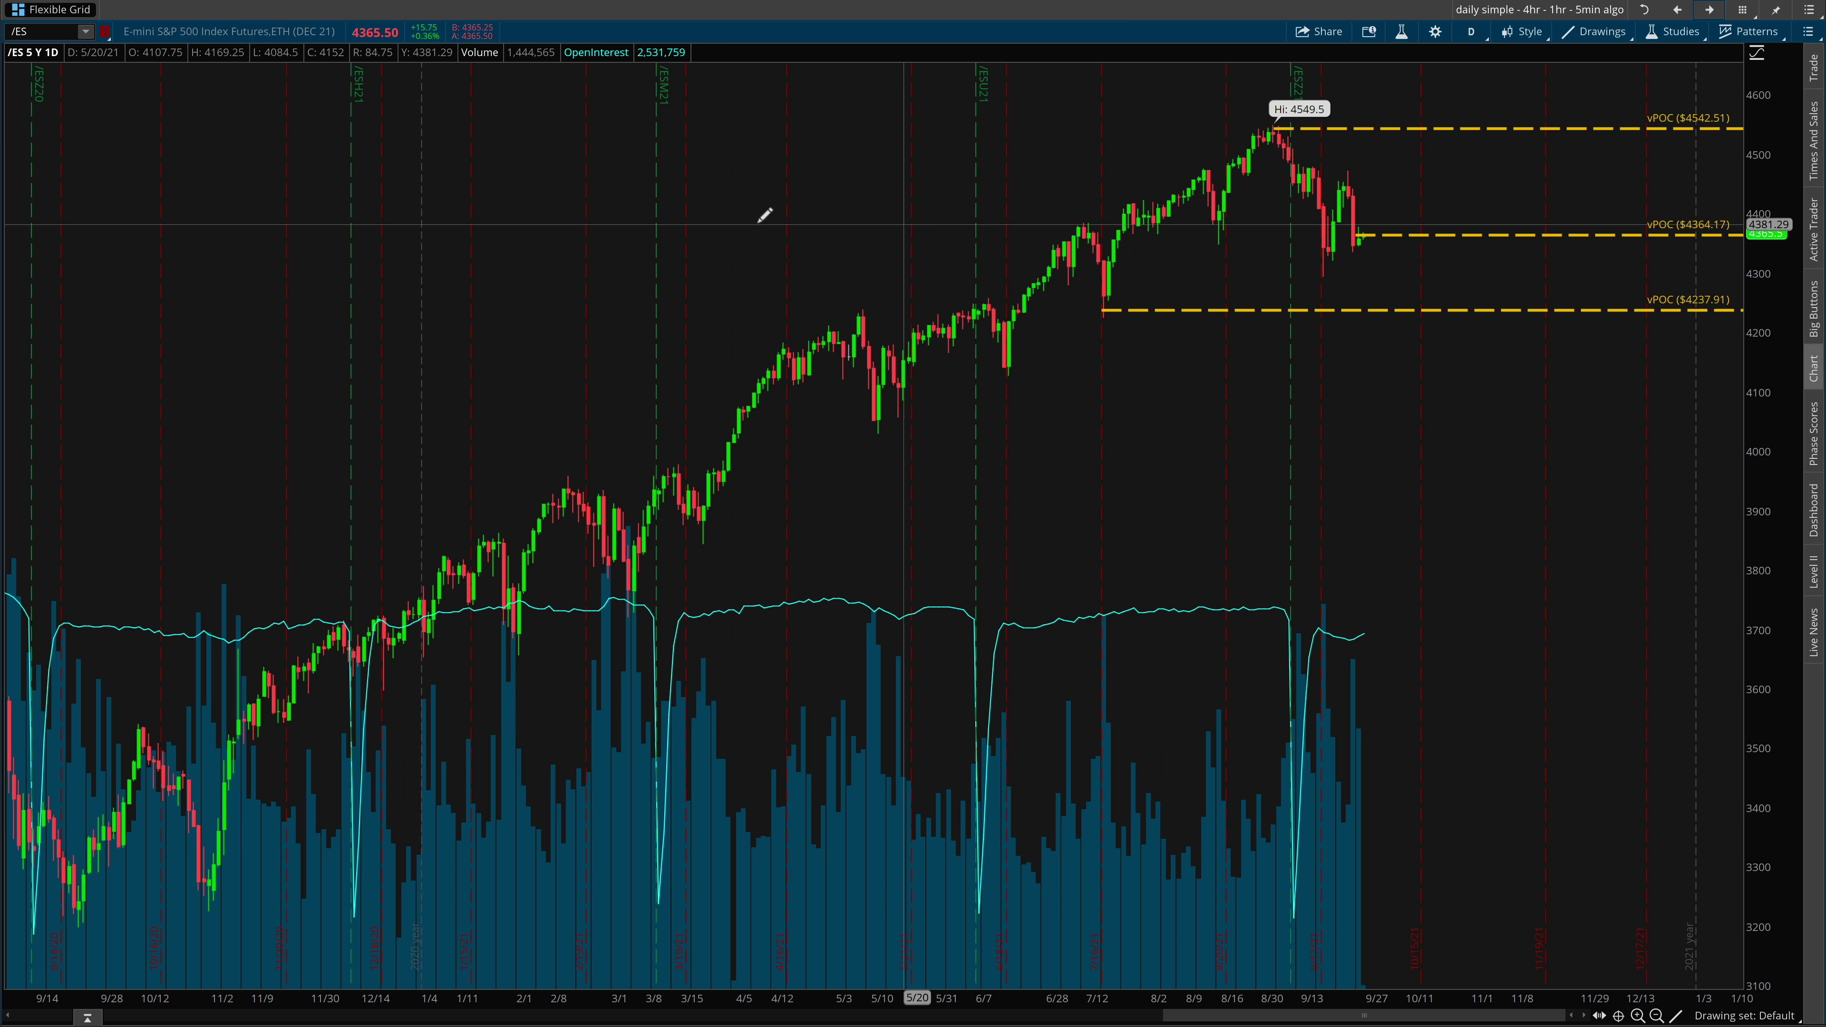
{"action": "left_click_drag", "start_coordinate": [683, 220], "coordinate": [1740, 230]}
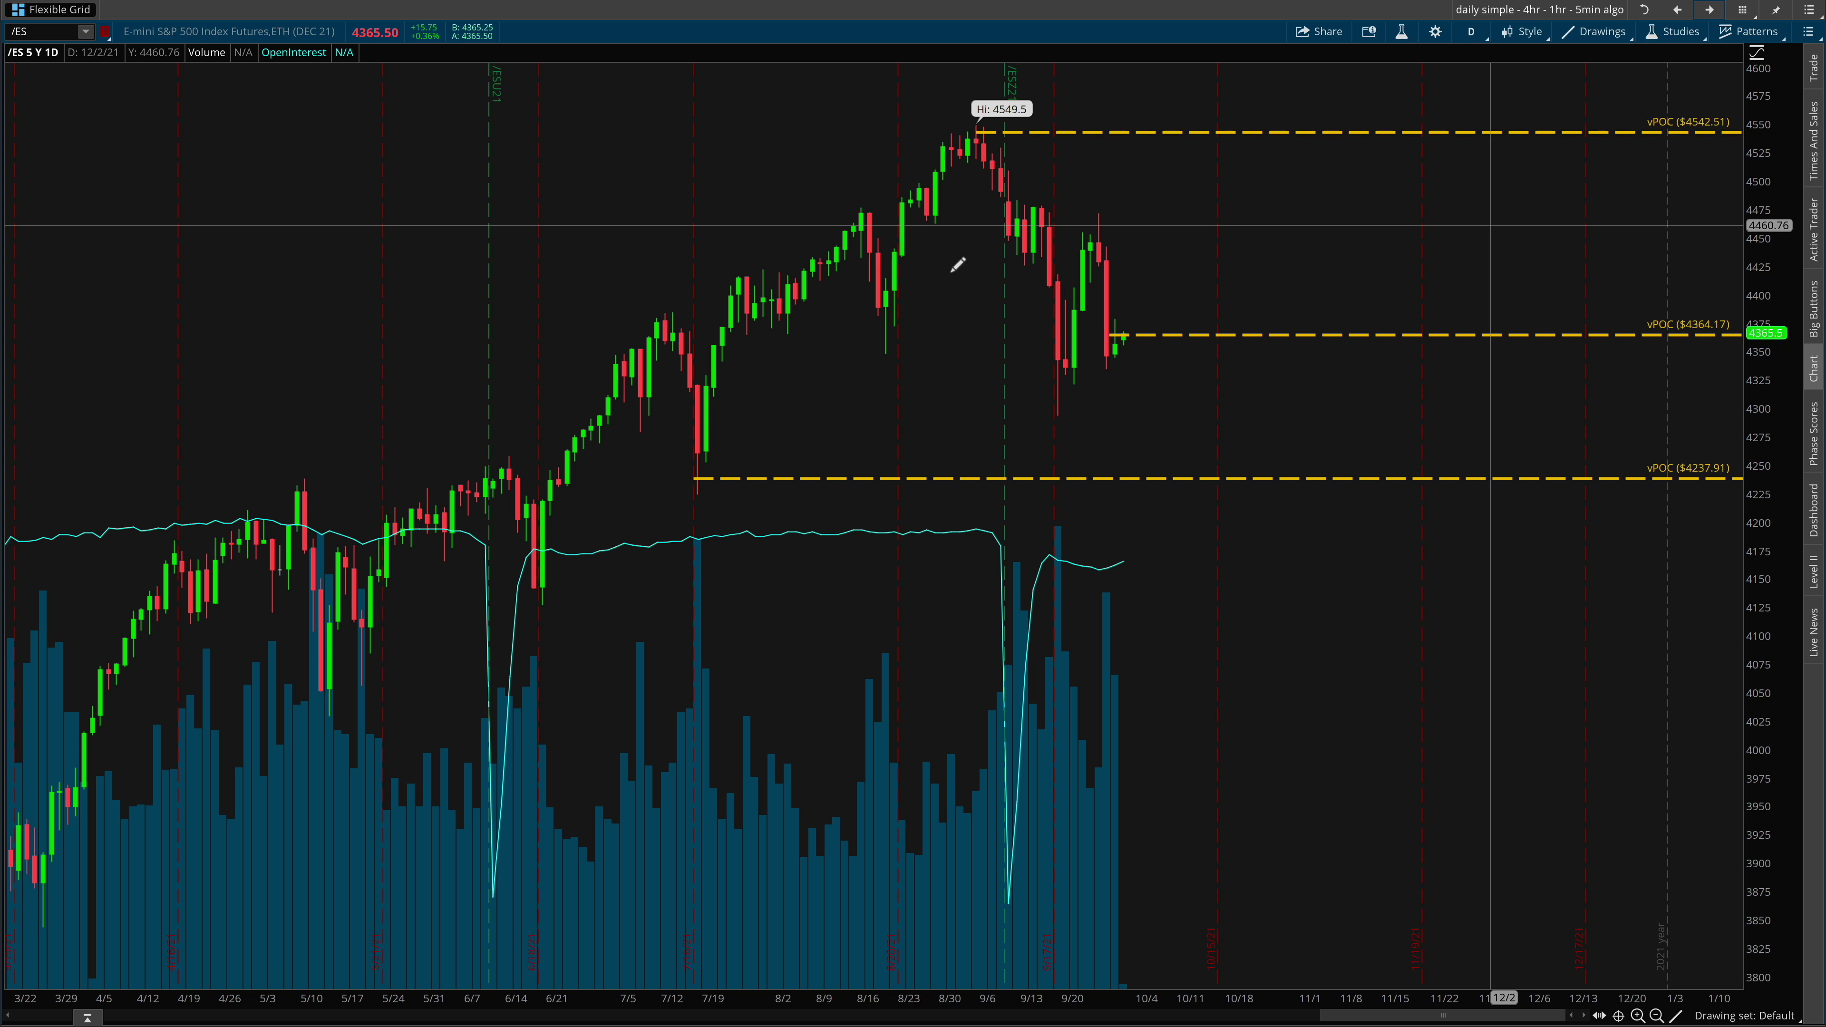
- Draw an arrow from the $4364.17 vPOC down to the $4237.91 vPOC and three arrows pointing up at the $4237.91 line
{"action": "left_click_drag", "start_coordinate": [1136, 337], "coordinate": [1246, 469]}
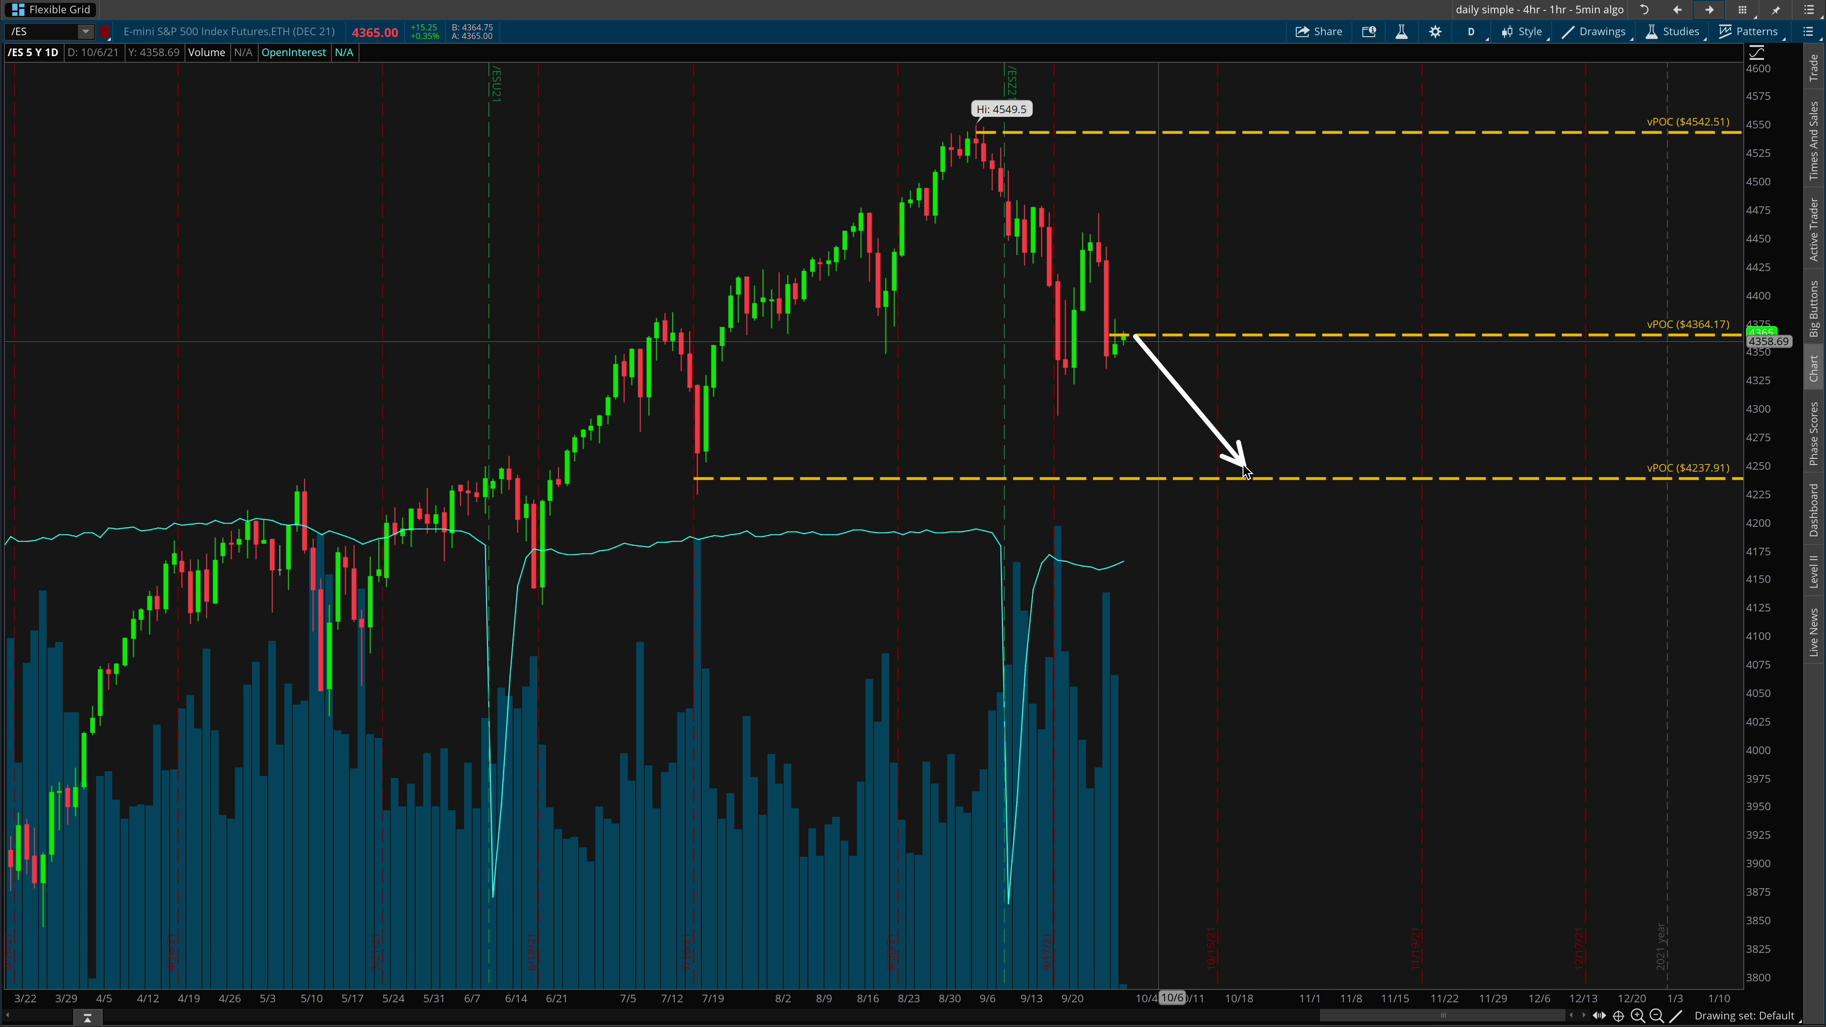
{"action": "left_click_drag", "start_coordinate": [1361, 686], "coordinate": [1644, 492]}
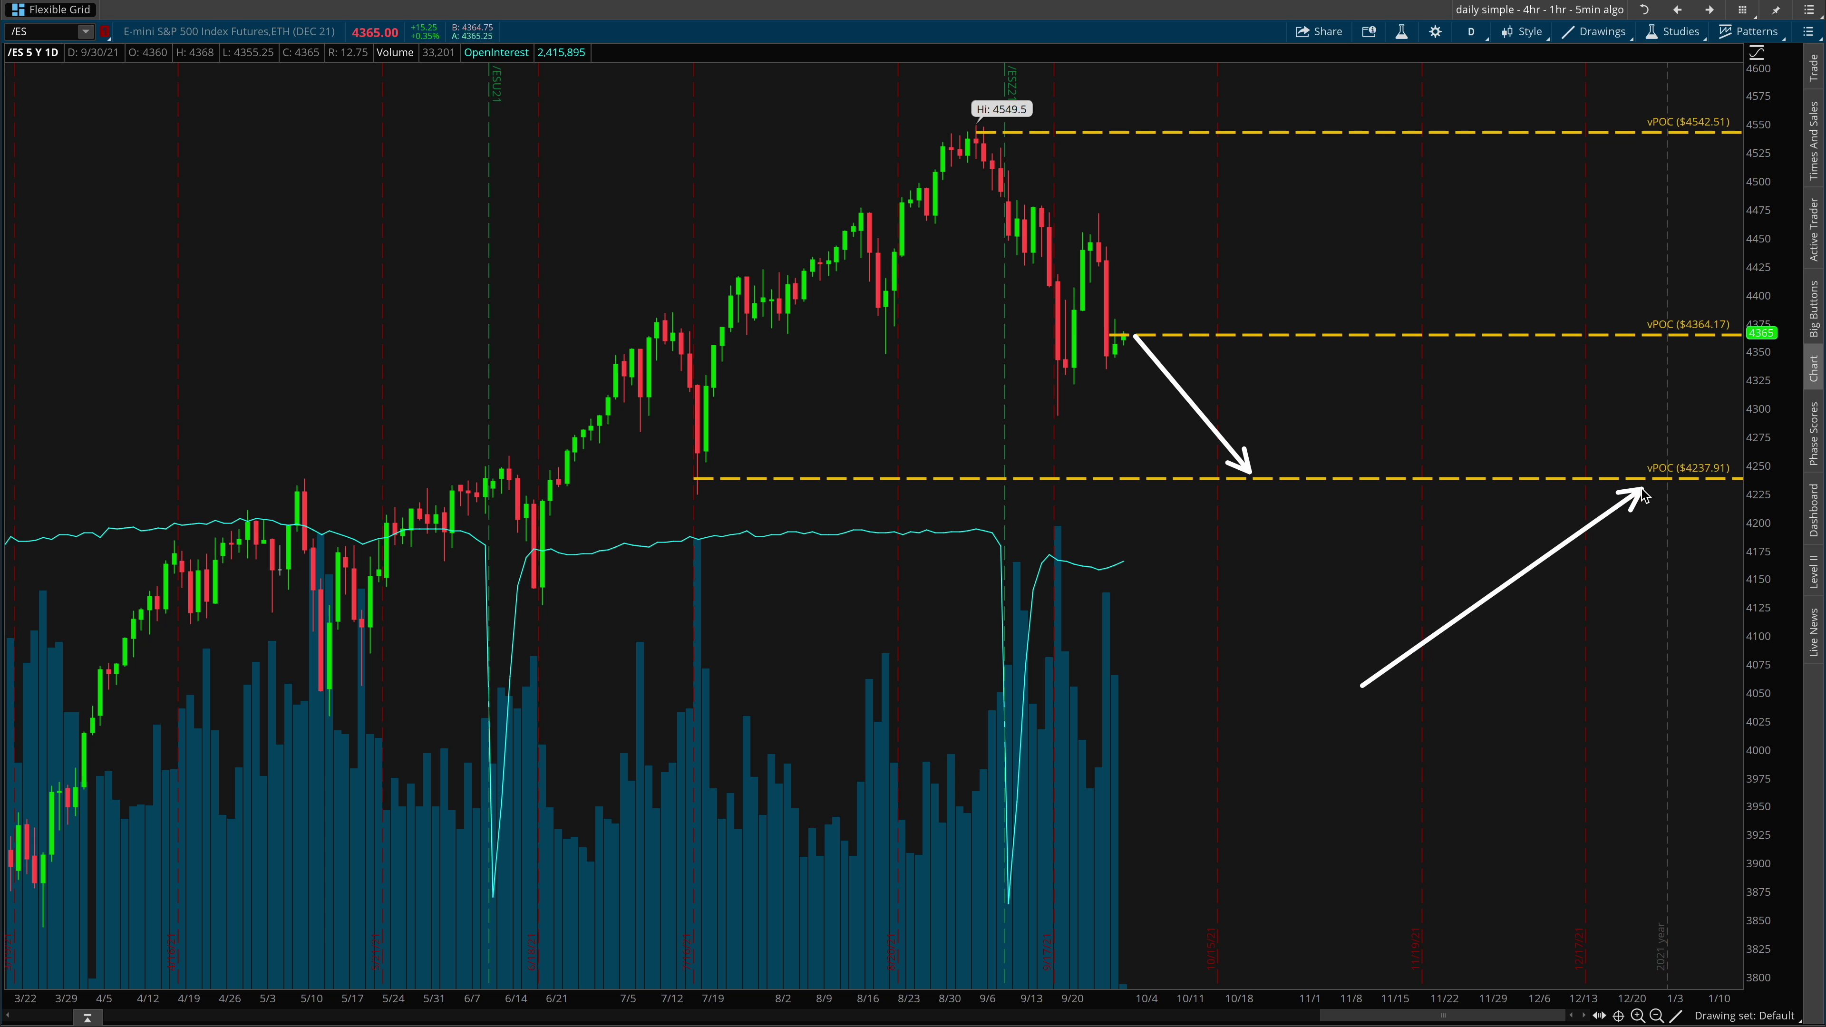
{"action": "left_click_drag", "start_coordinate": [1180, 663], "coordinate": [1338, 497]}
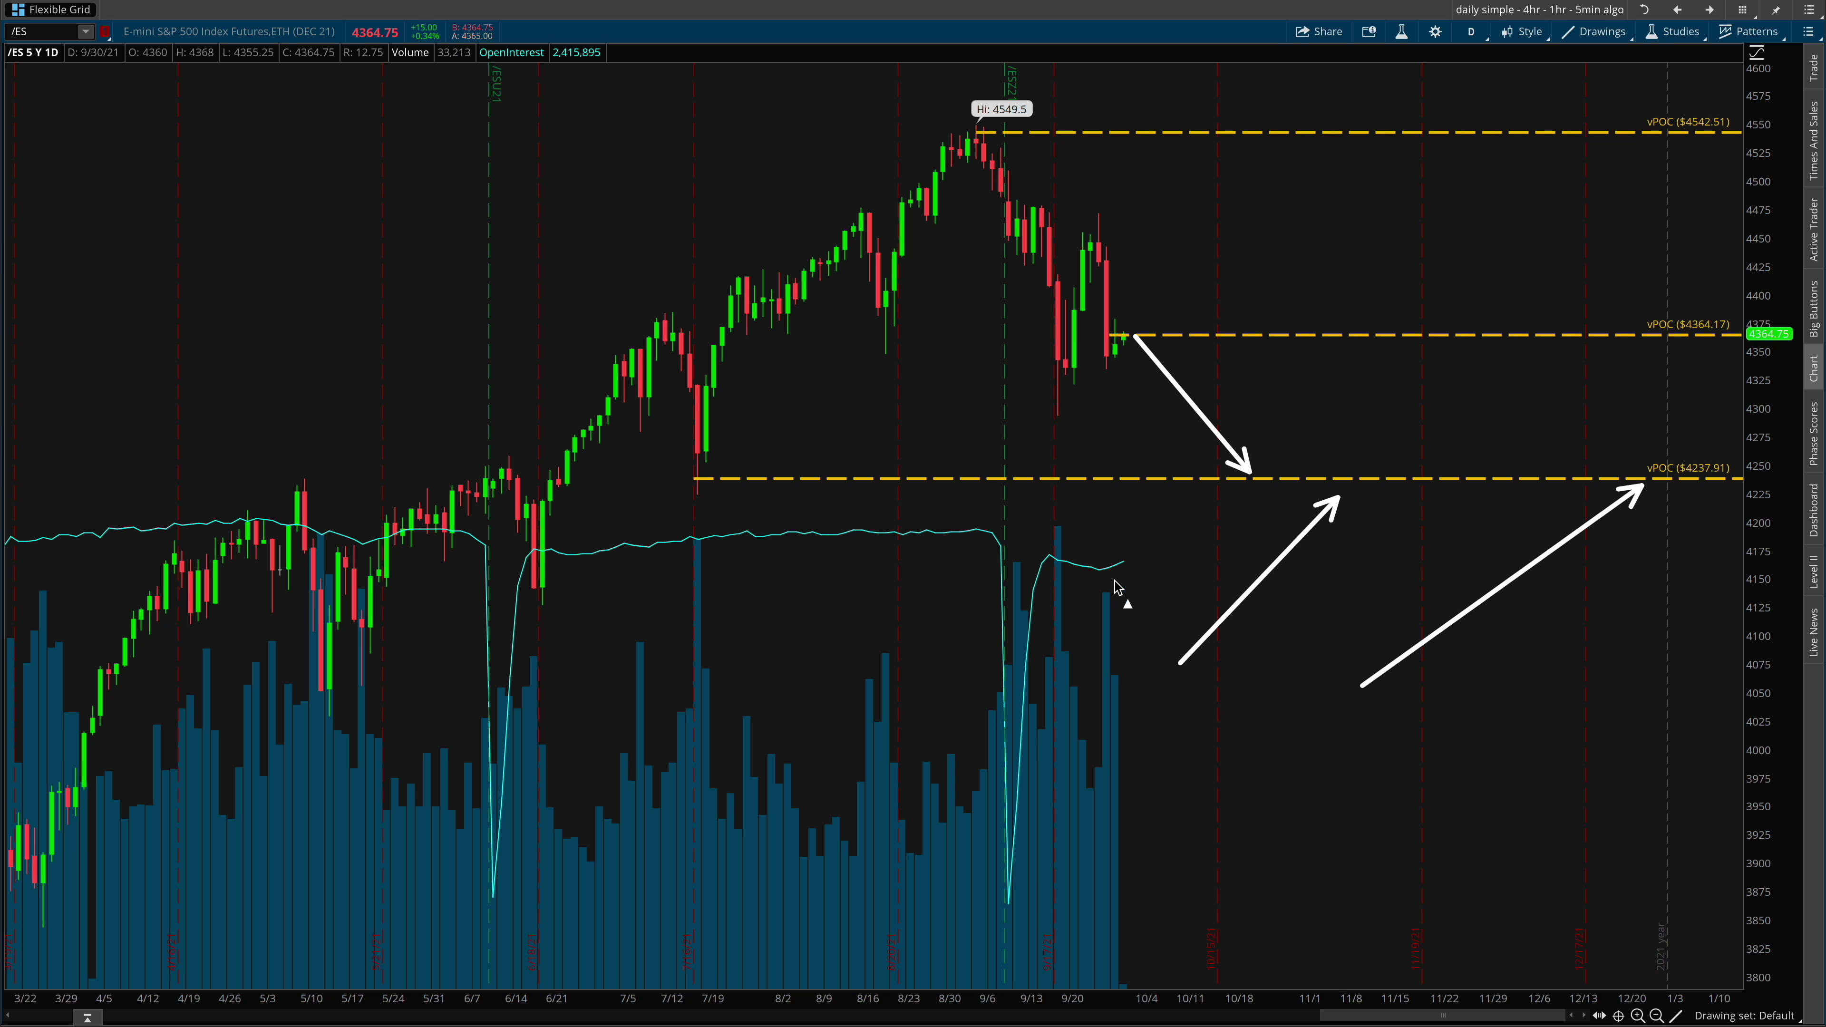
{"action": "left_click_drag", "start_coordinate": [1094, 616], "coordinate": [1226, 499]}
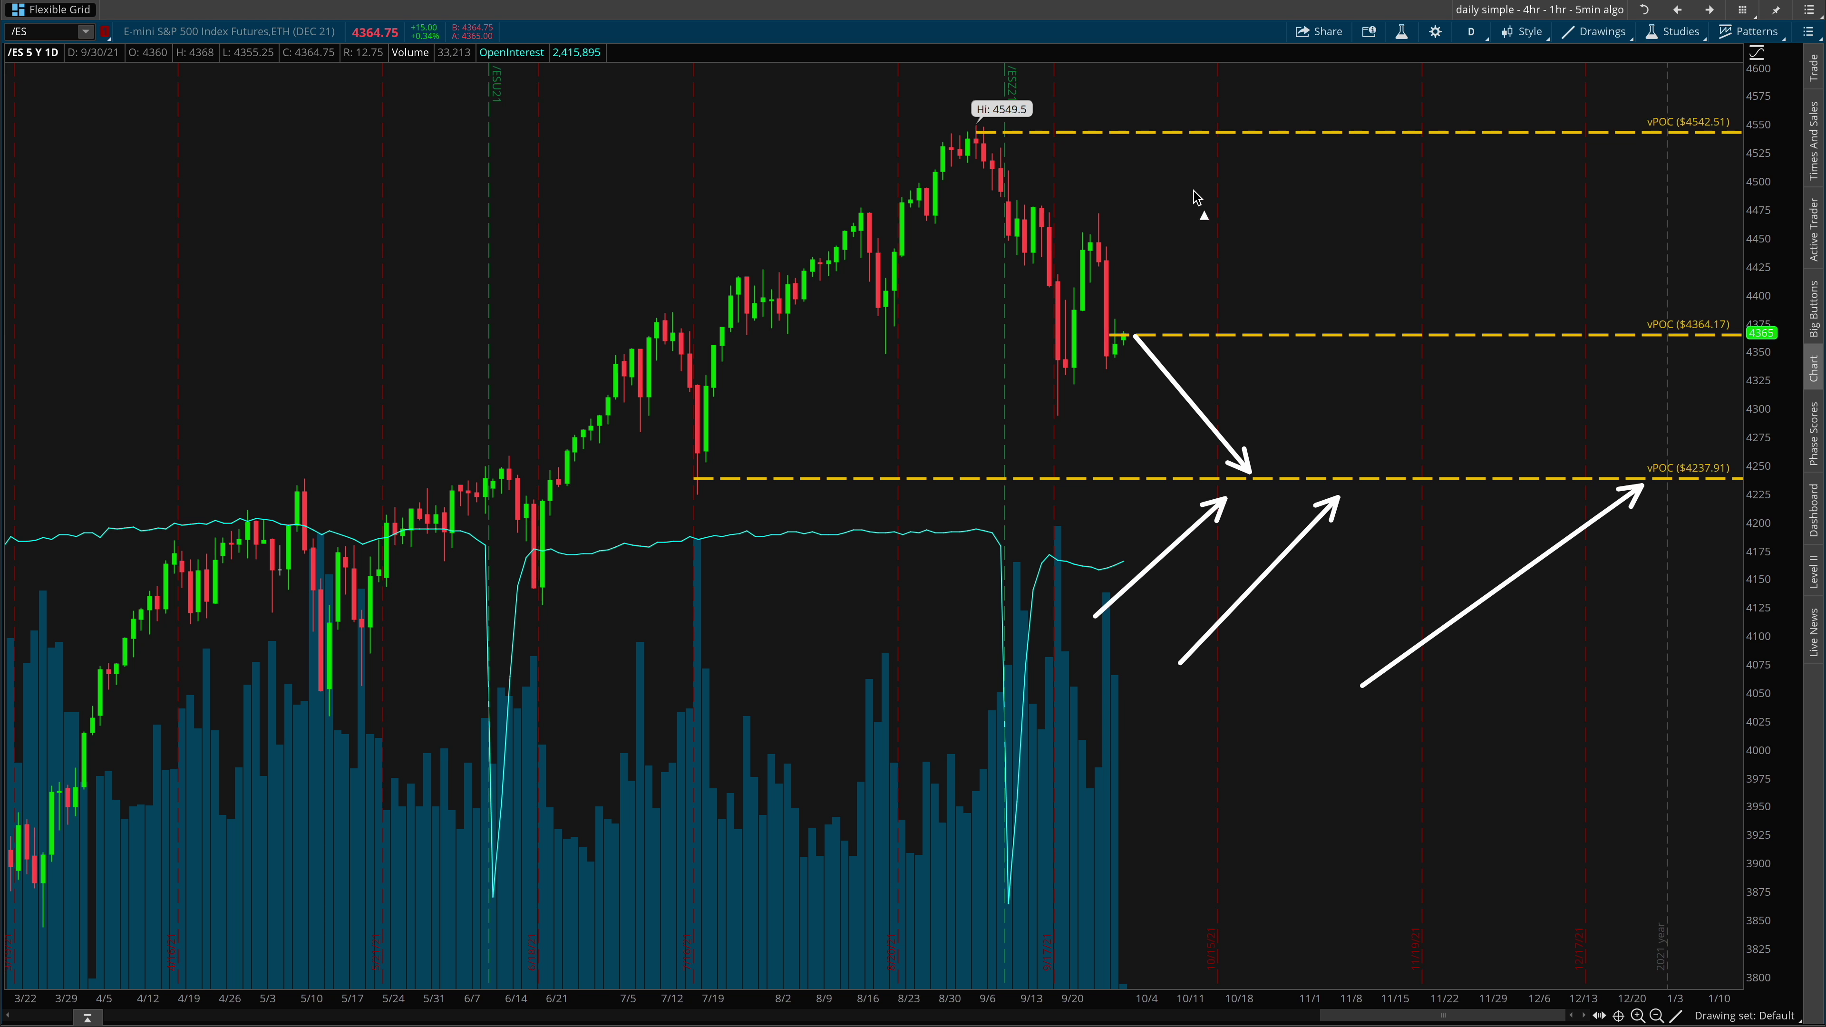
- Draw arrows pointing to the start of the $4542.51 vPOC and to the chart's symbol and timeframe label, and clear all arrows
{"action": "mouse_move", "coordinate": [542, 93]}
{"action": "left_mouse_down"}
{"action": "mouse_move", "coordinate": [975, 113]}
{"action": "mouse_move", "coordinate": [944, 136]}
{"action": "left_mouse_up"}
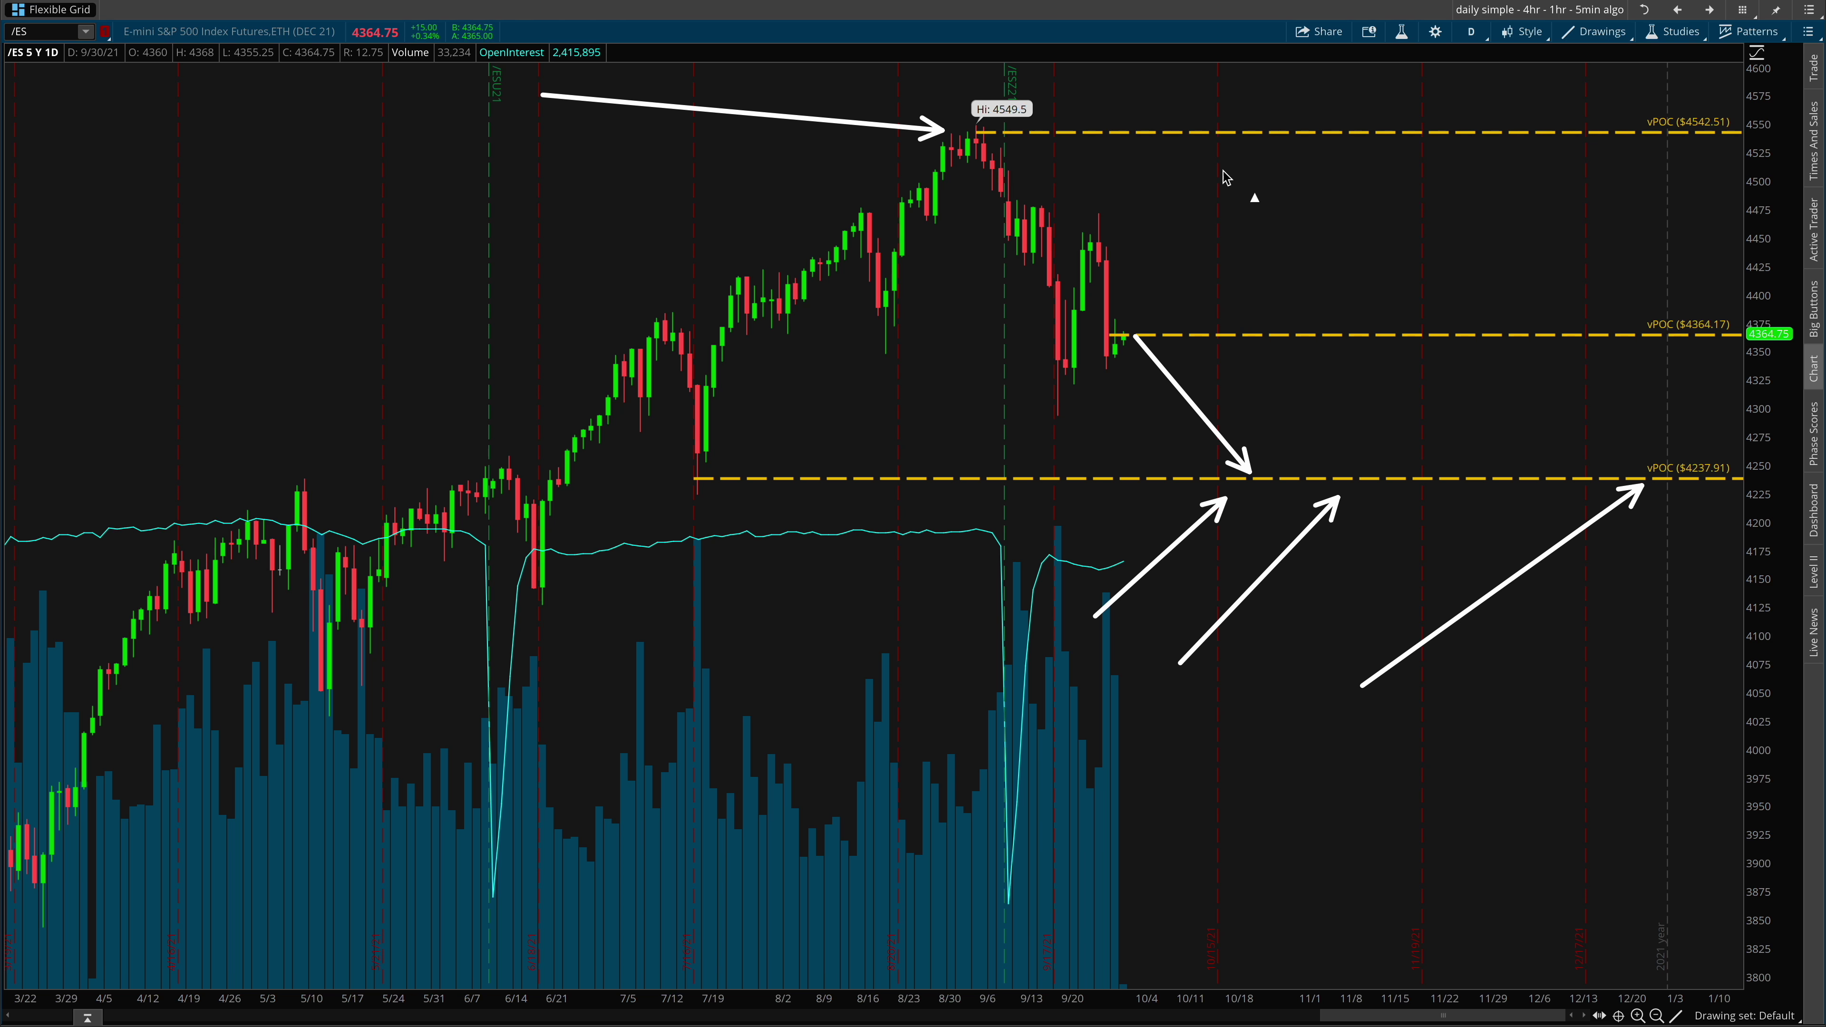
{"action": "left_click_drag", "start_coordinate": [336, 278], "coordinate": [76, 74]}
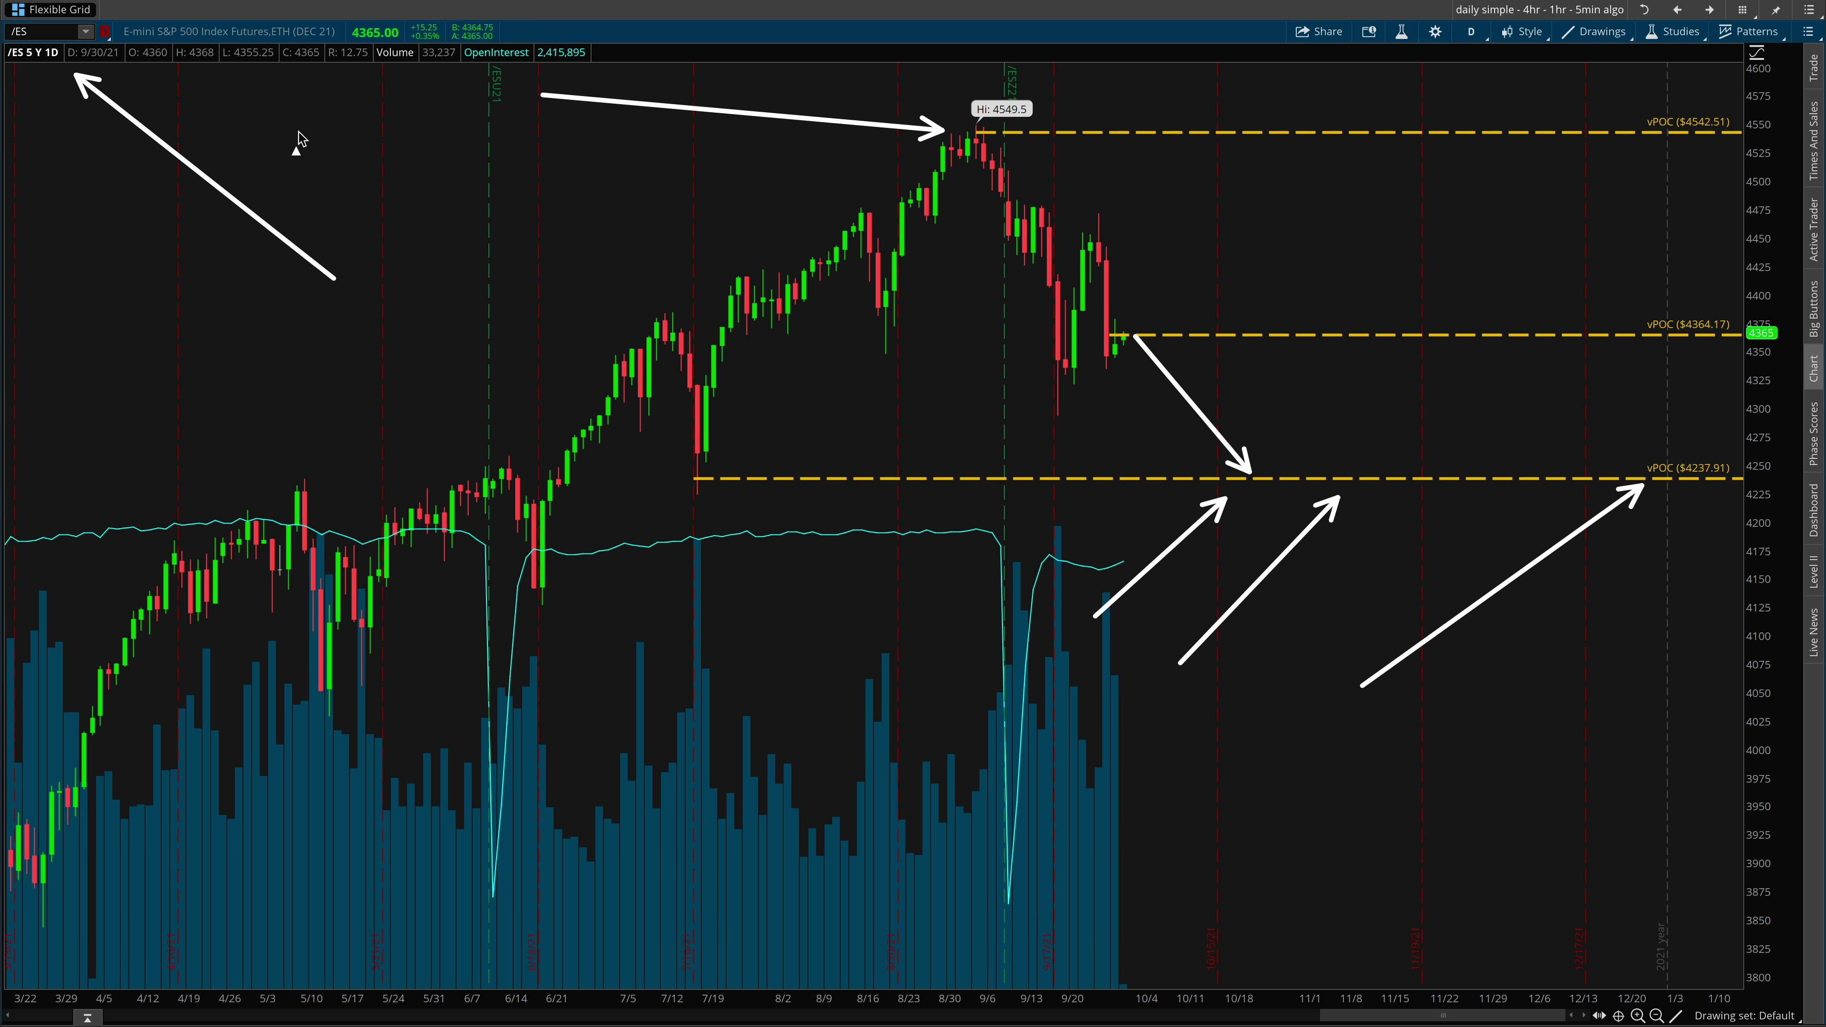
{"action": "key", "text": "Escape"}
- Bring up /ES's 30-minute volume profile chart and draw arrows marking Thursday's POC near 4468, its extension, Friday's retest and the session boundaries
{"action": "left_click", "coordinate": [1711, 11]}
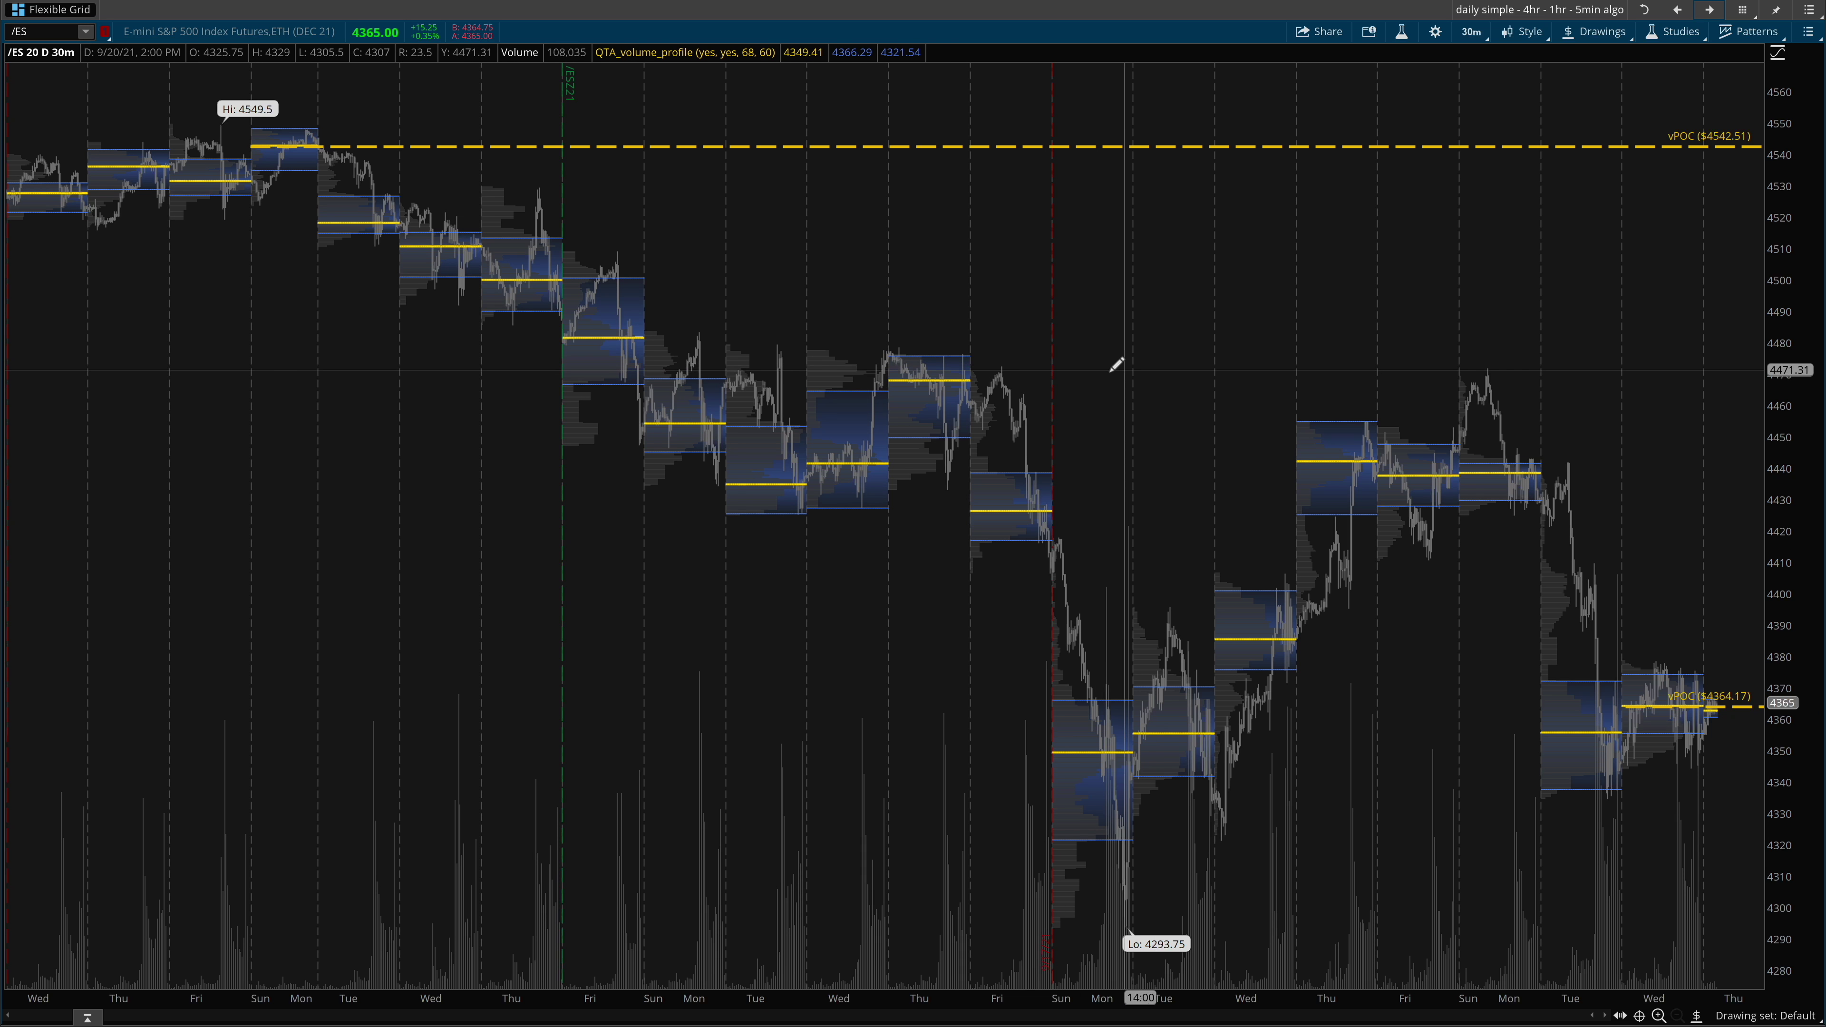
{"action": "left_click_drag", "start_coordinate": [1151, 244], "coordinate": [979, 375]}
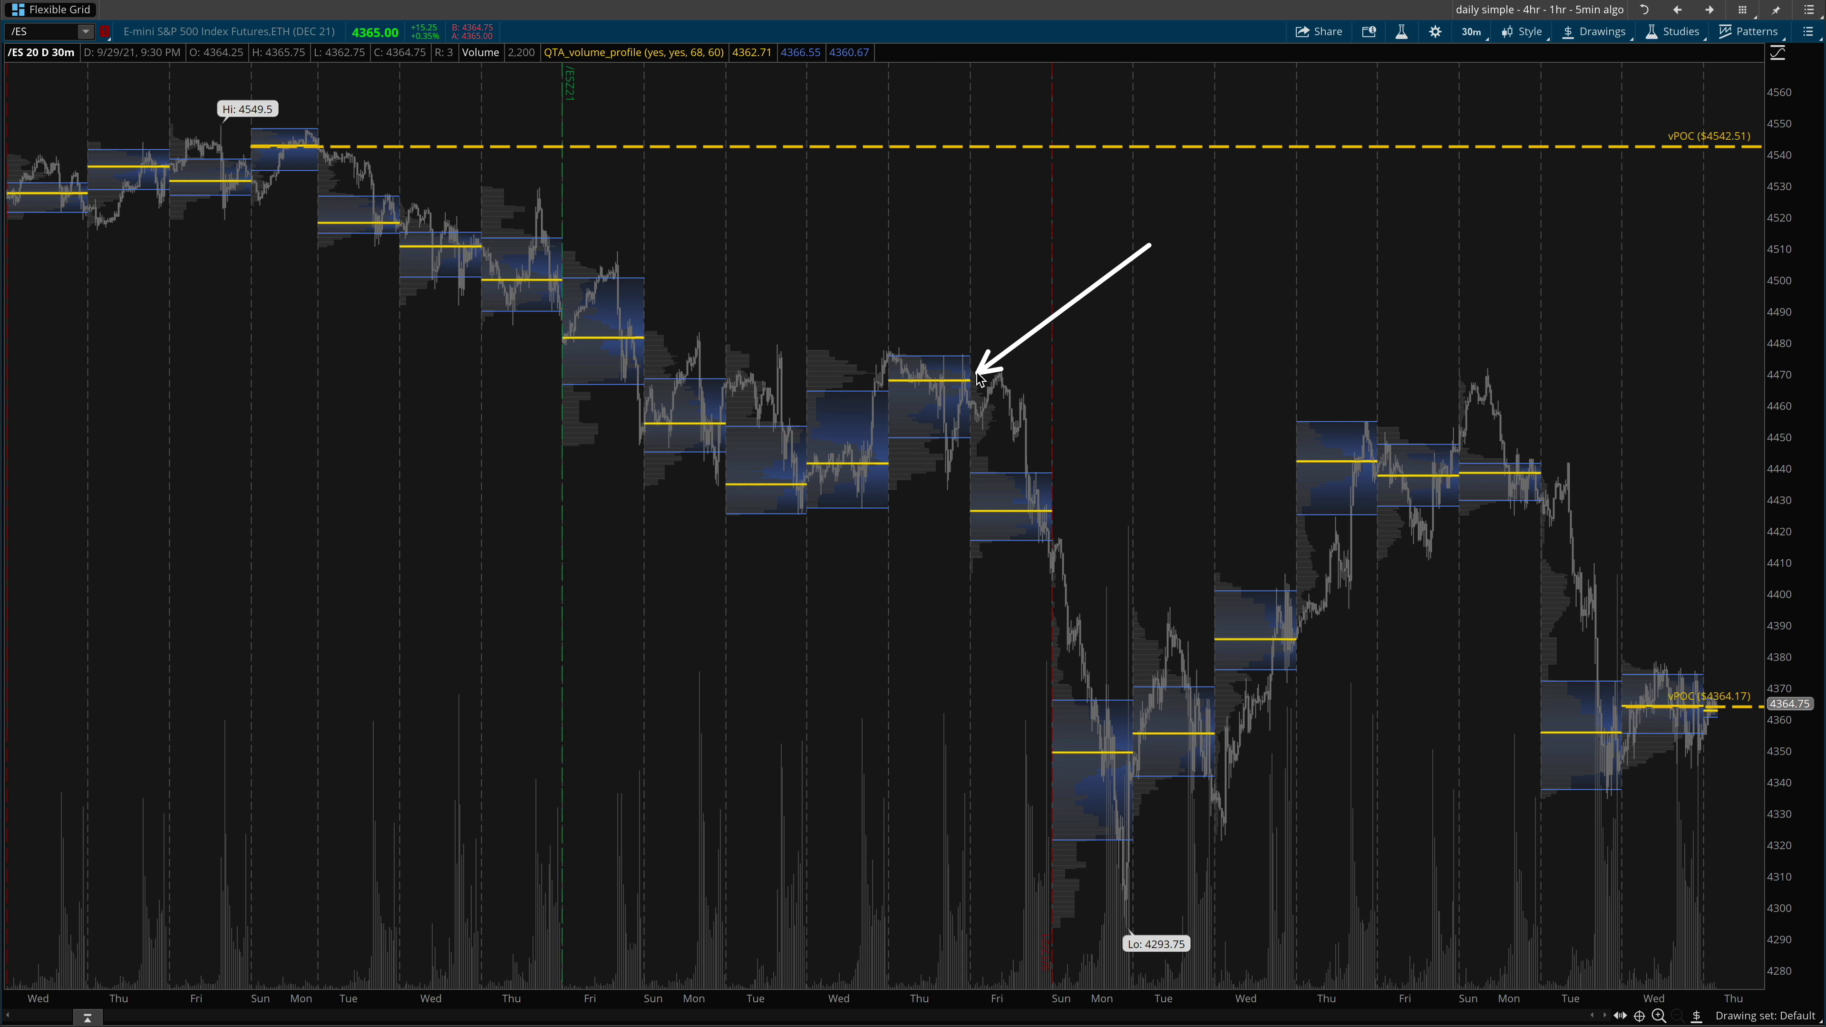
{"action": "left_click_drag", "start_coordinate": [972, 379], "coordinate": [1652, 391]}
{"action": "left_click_drag", "start_coordinate": [1039, 246], "coordinate": [1006, 372]}
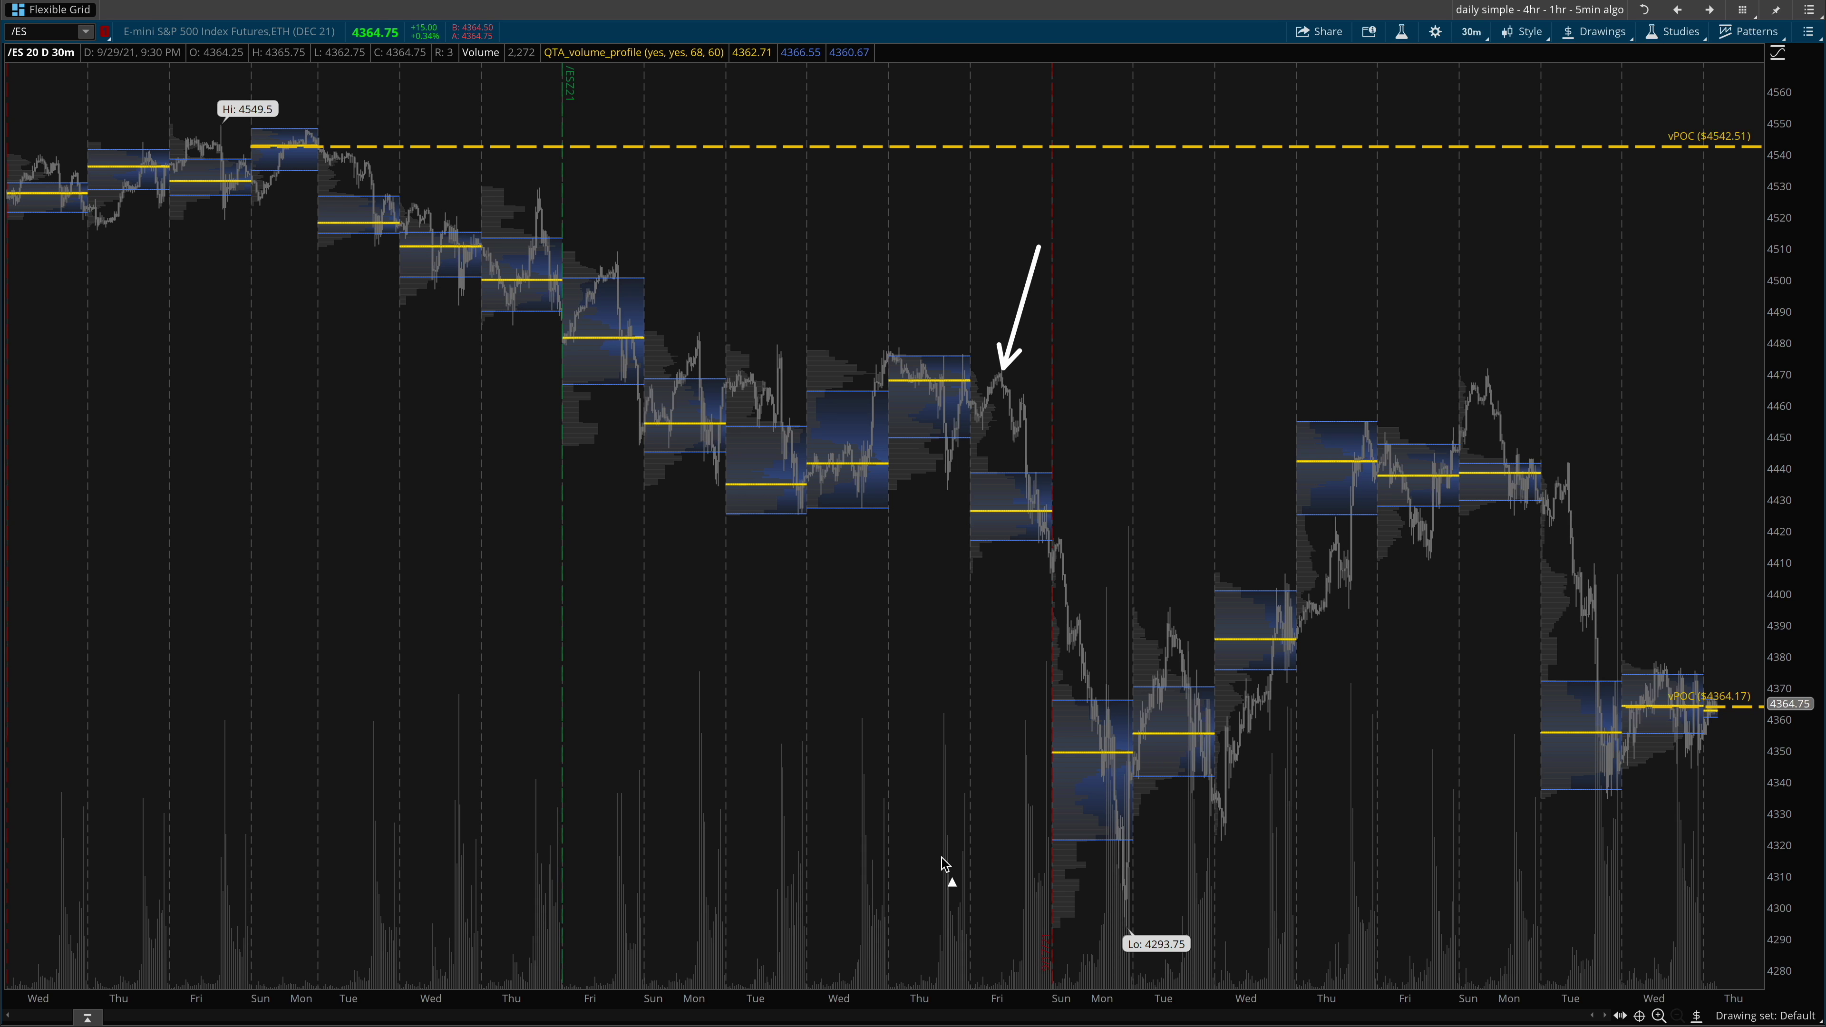
{"action": "left_click_drag", "start_coordinate": [985, 735], "coordinate": [977, 957]}
{"action": "mouse_move", "coordinate": [1446, 223]}
{"action": "left_mouse_down"}
{"action": "mouse_move", "coordinate": [1478, 381]}
{"action": "mouse_move", "coordinate": [1464, 780]}
{"action": "mouse_move", "coordinate": [1486, 908]}
{"action": "left_mouse_up"}
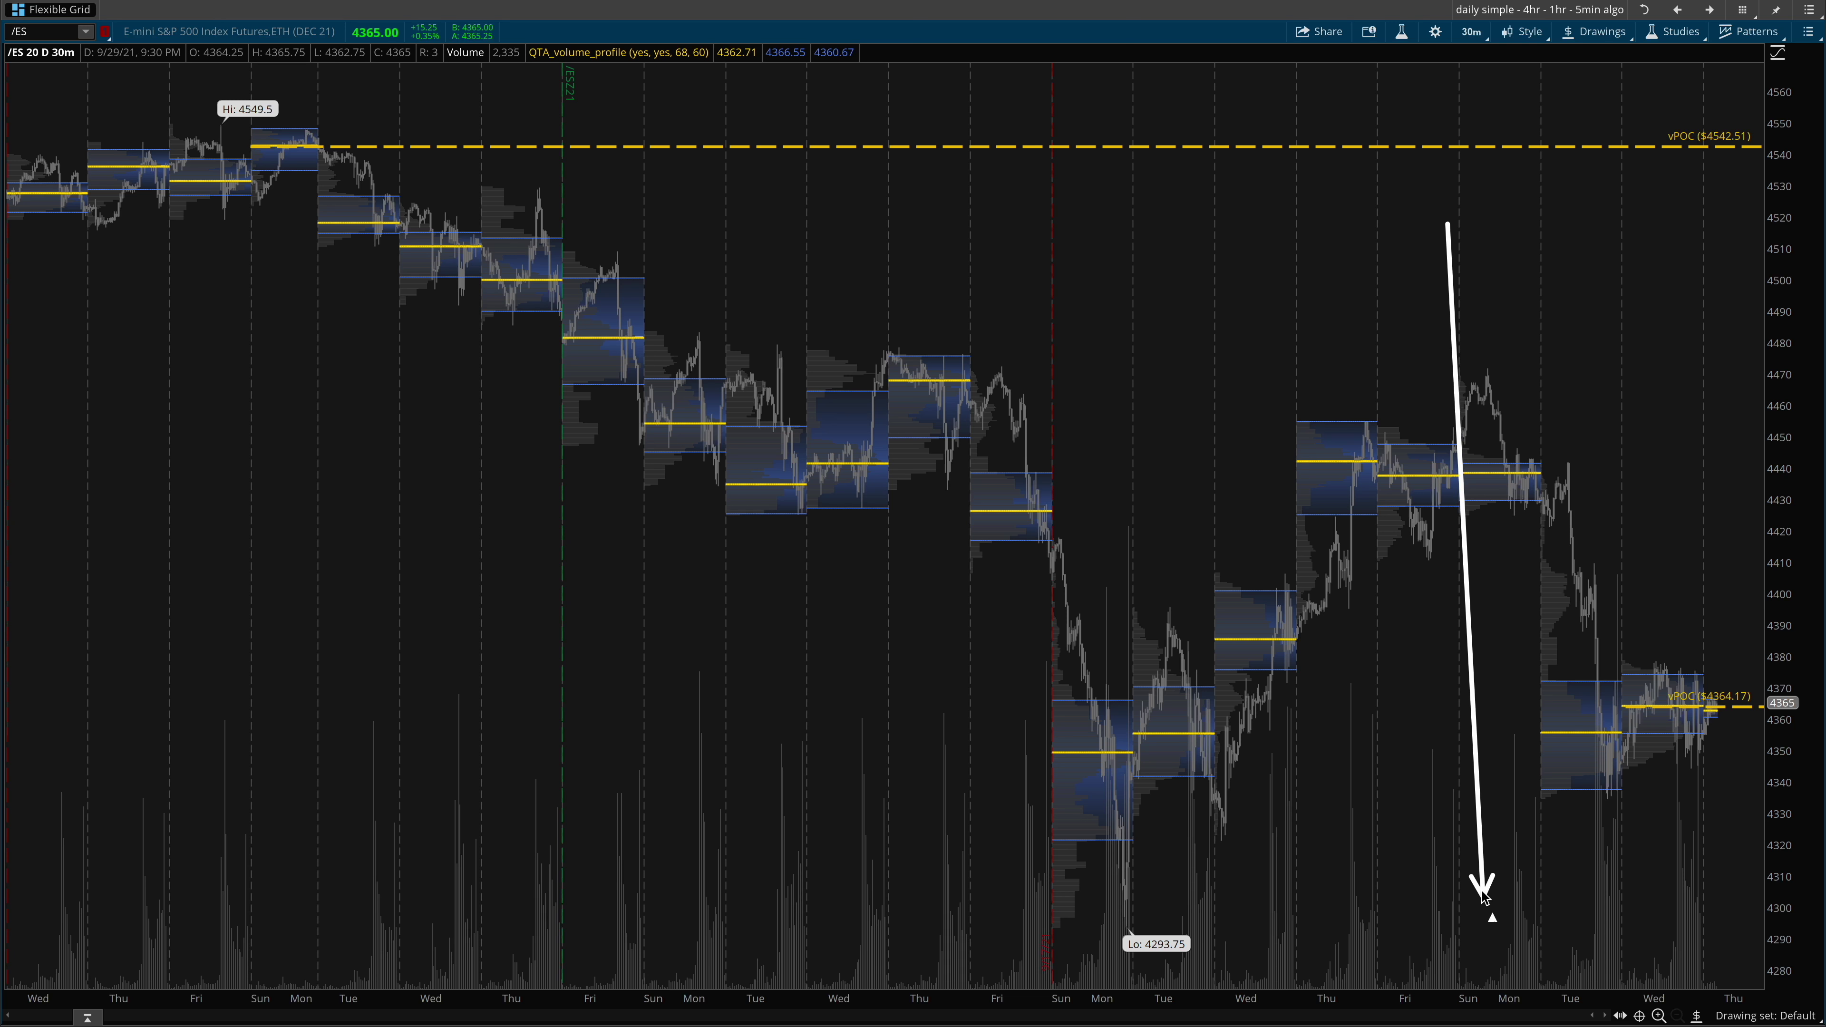
- Duplicate the $4542.51 vPOC line and place the copy on the Thursday profile's POC at $4467.68
{"action": "right_click", "coordinate": [917, 142]}
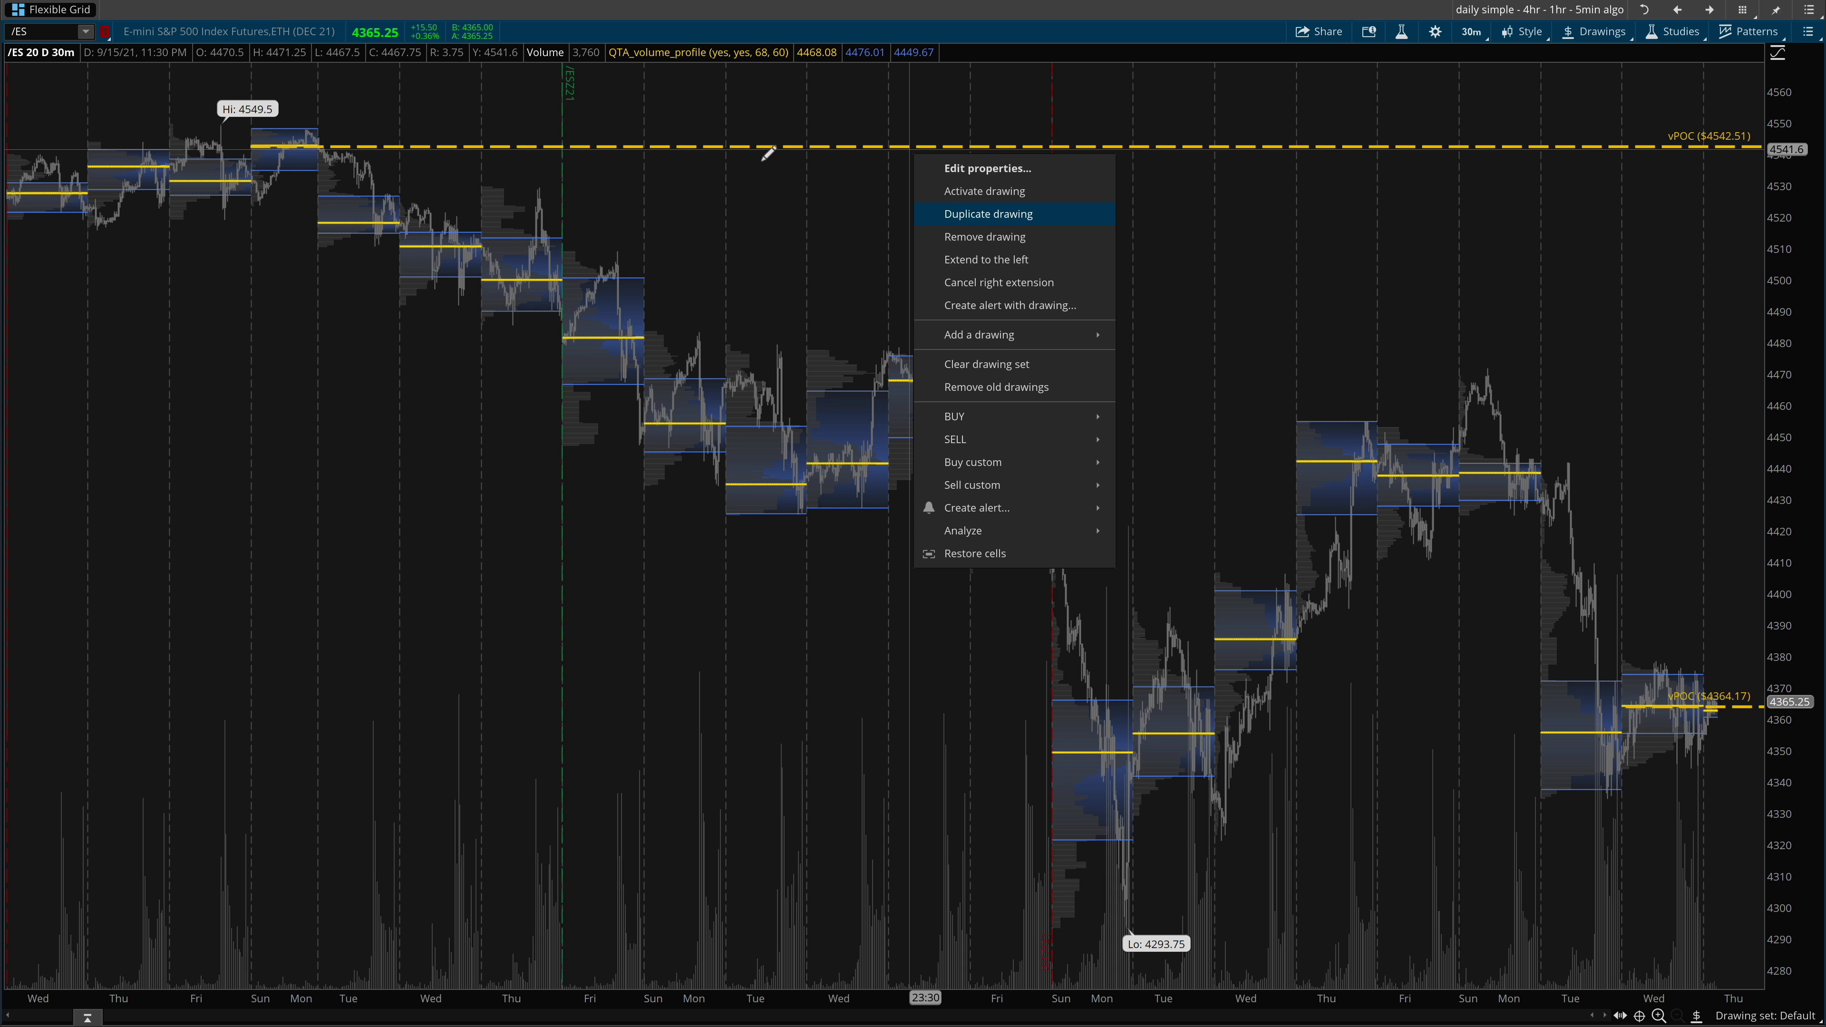
{"action": "left_click", "coordinate": [1009, 213]}
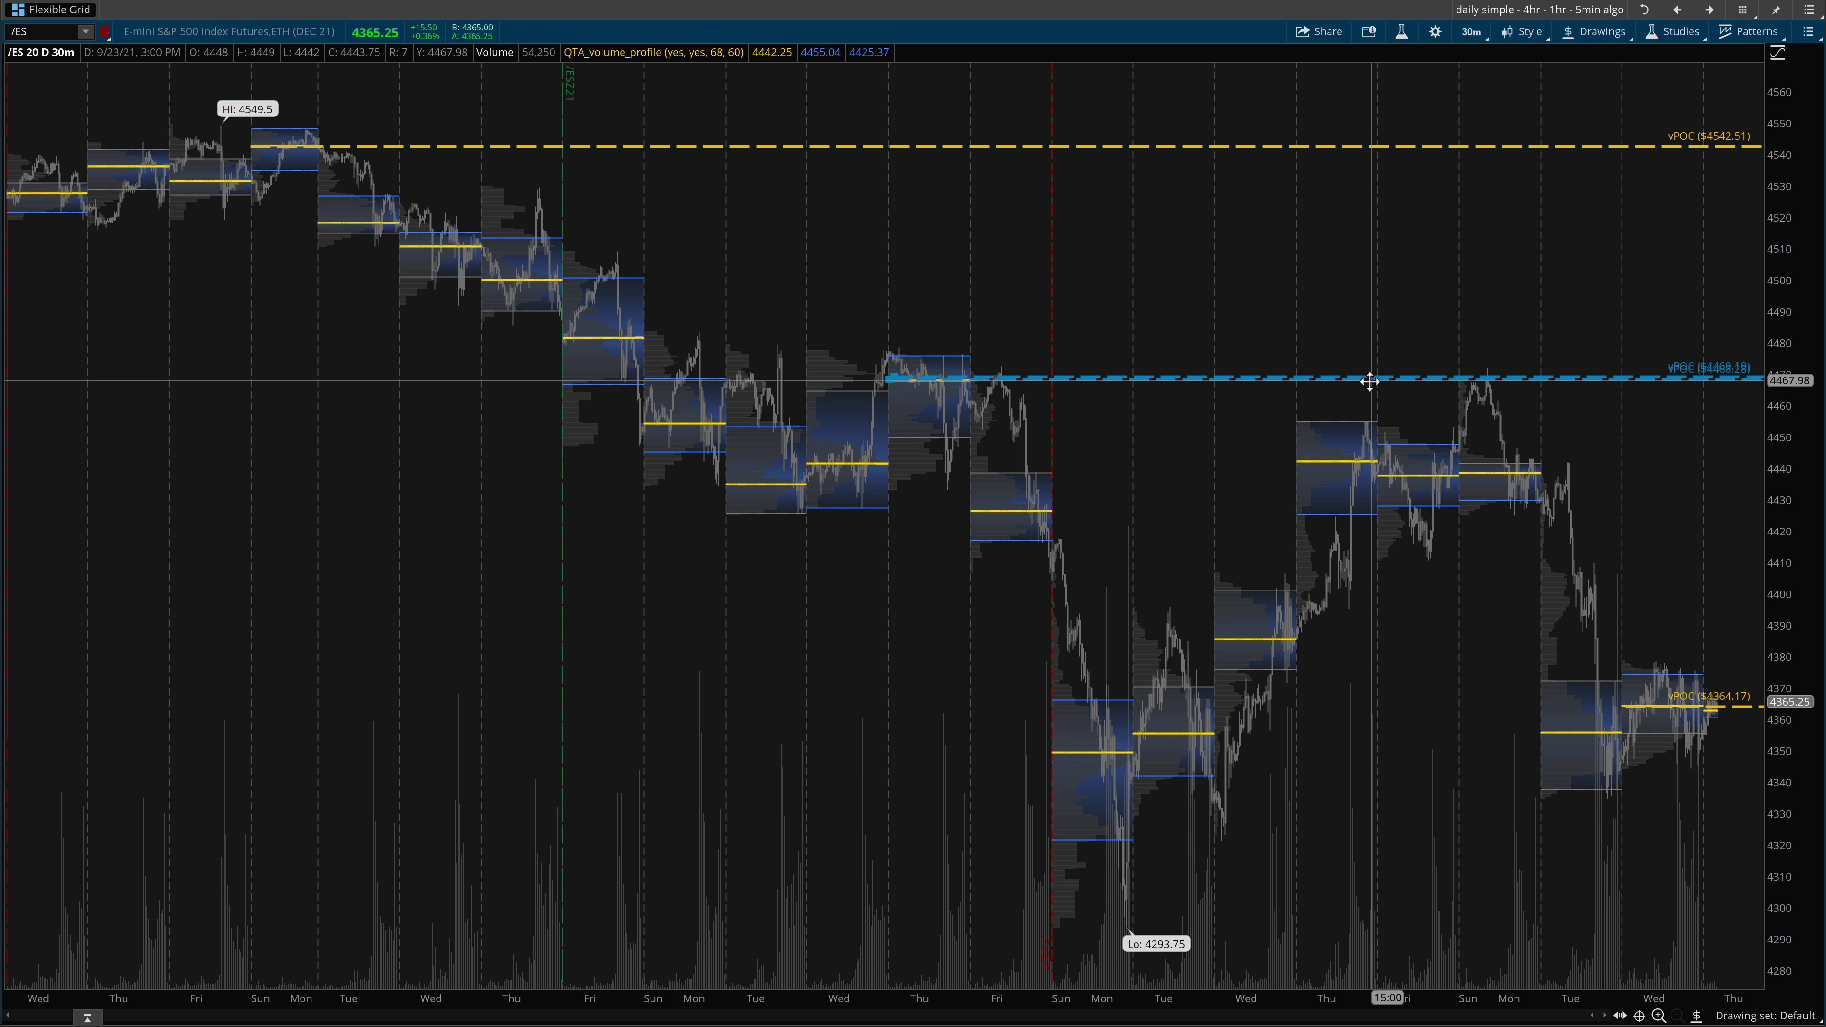
{"action": "left_click", "coordinate": [1370, 381]}
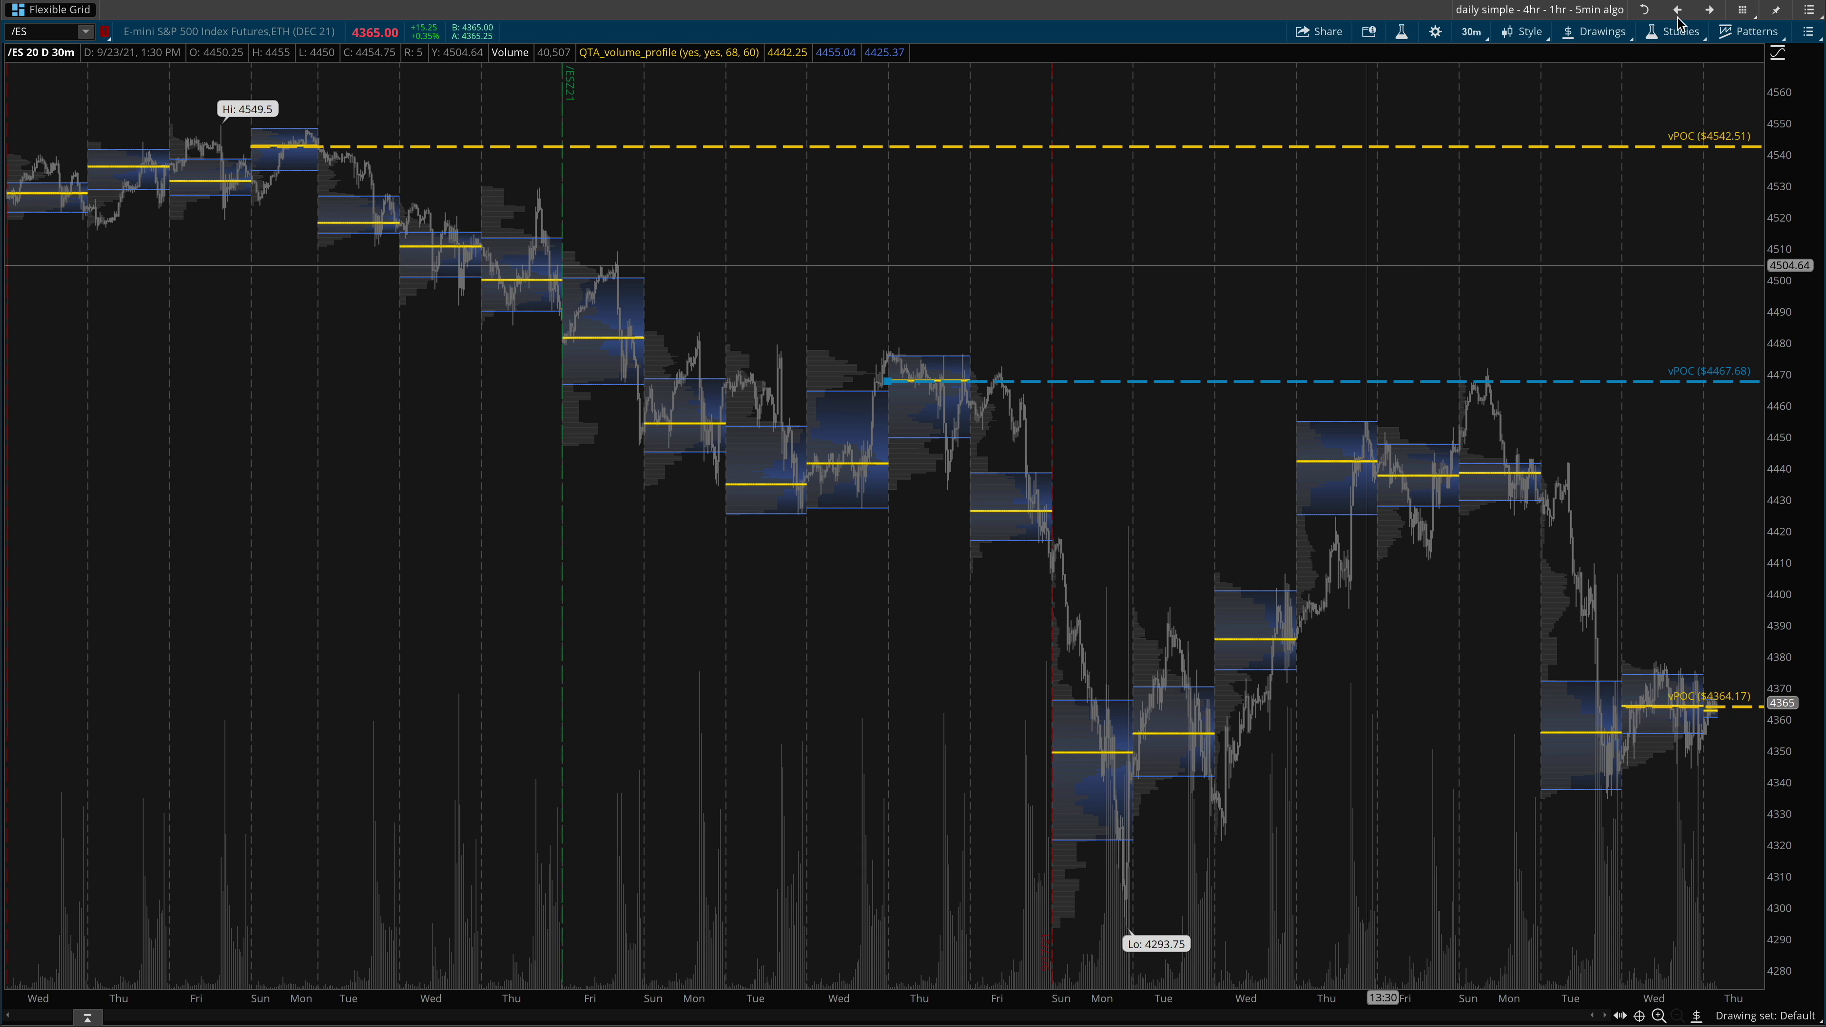
- Bring up the 30-minute chart with the separate volume pane, draw arrows toward the $4467.68 vPOC, the symbol and Friday's drop, and clear them
{"action": "left_click", "coordinate": [1708, 10]}
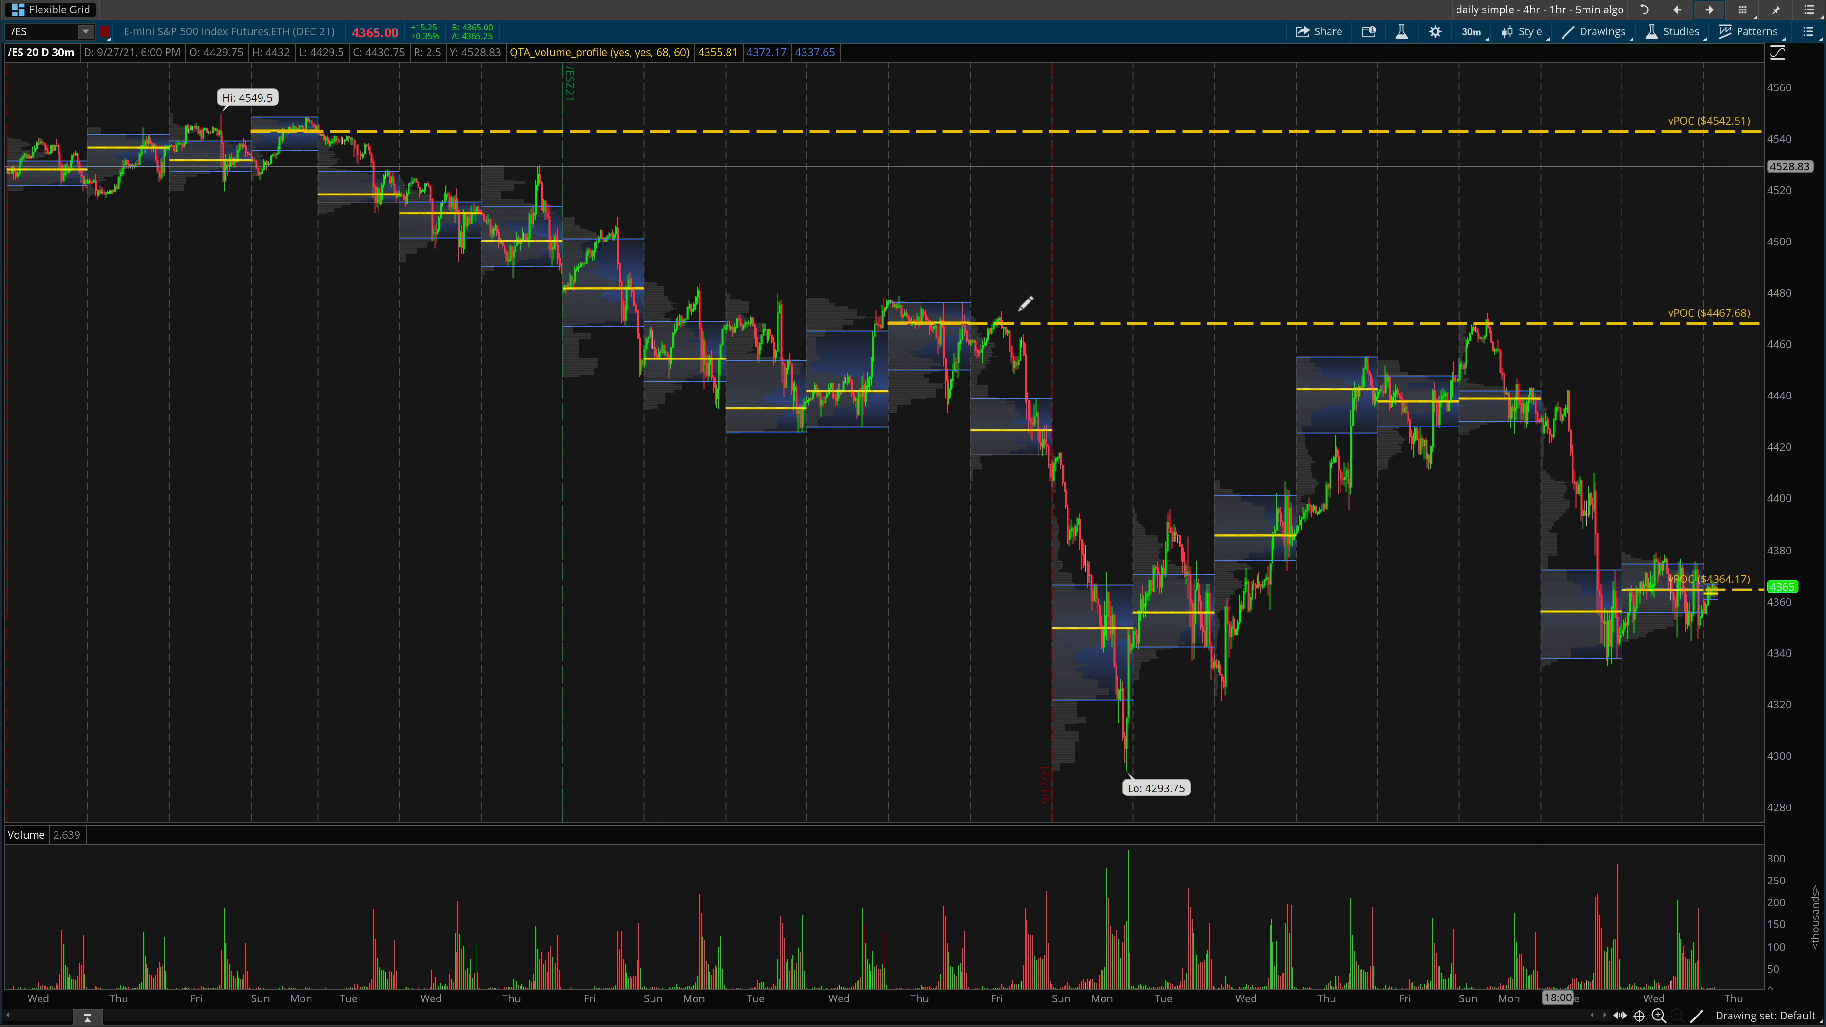
{"action": "mouse_move", "coordinate": [953, 193]}
{"action": "left_mouse_down"}
{"action": "mouse_move", "coordinate": [985, 286]}
{"action": "mouse_move", "coordinate": [1470, 313]}
{"action": "mouse_move", "coordinate": [1406, 325]}
{"action": "mouse_move", "coordinate": [1276, 287]}
{"action": "left_mouse_up"}
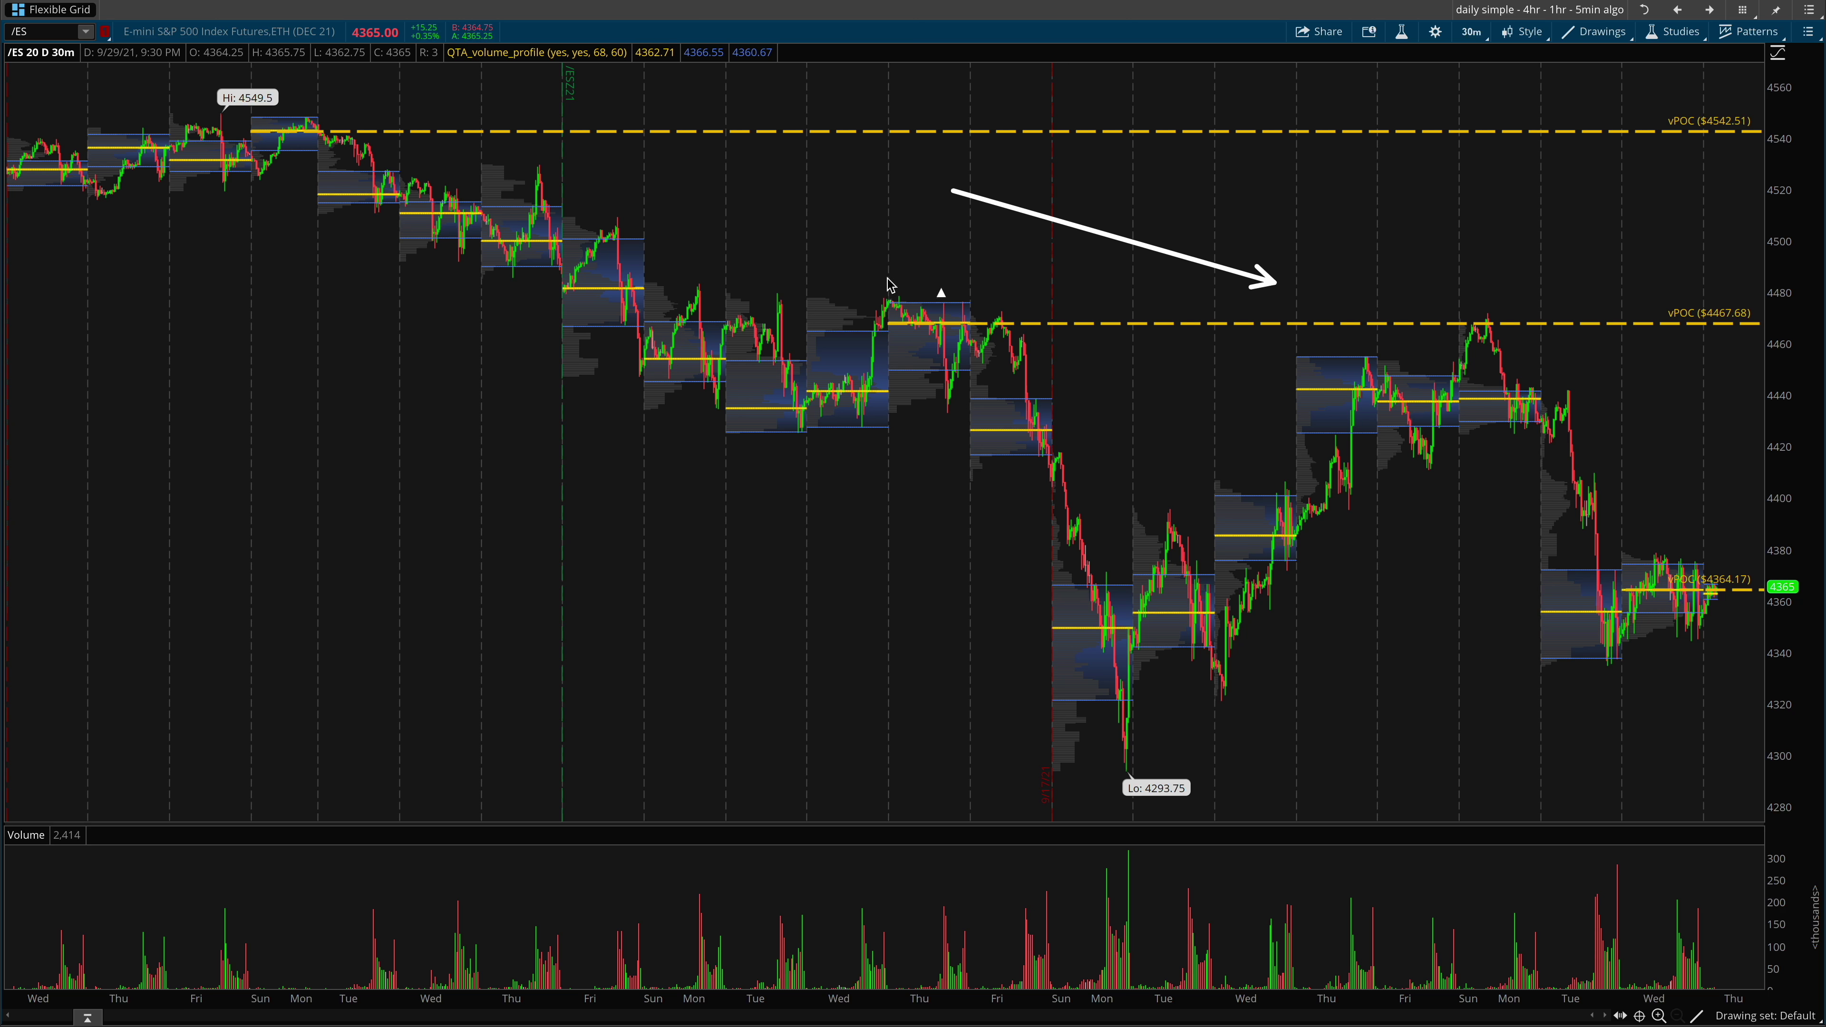
{"action": "mouse_move", "coordinate": [445, 527]}
{"action": "left_mouse_down"}
{"action": "mouse_move", "coordinate": [163, 147]}
{"action": "mouse_move", "coordinate": [57, 41]}
{"action": "mouse_move", "coordinate": [30, 57]}
{"action": "left_mouse_up"}
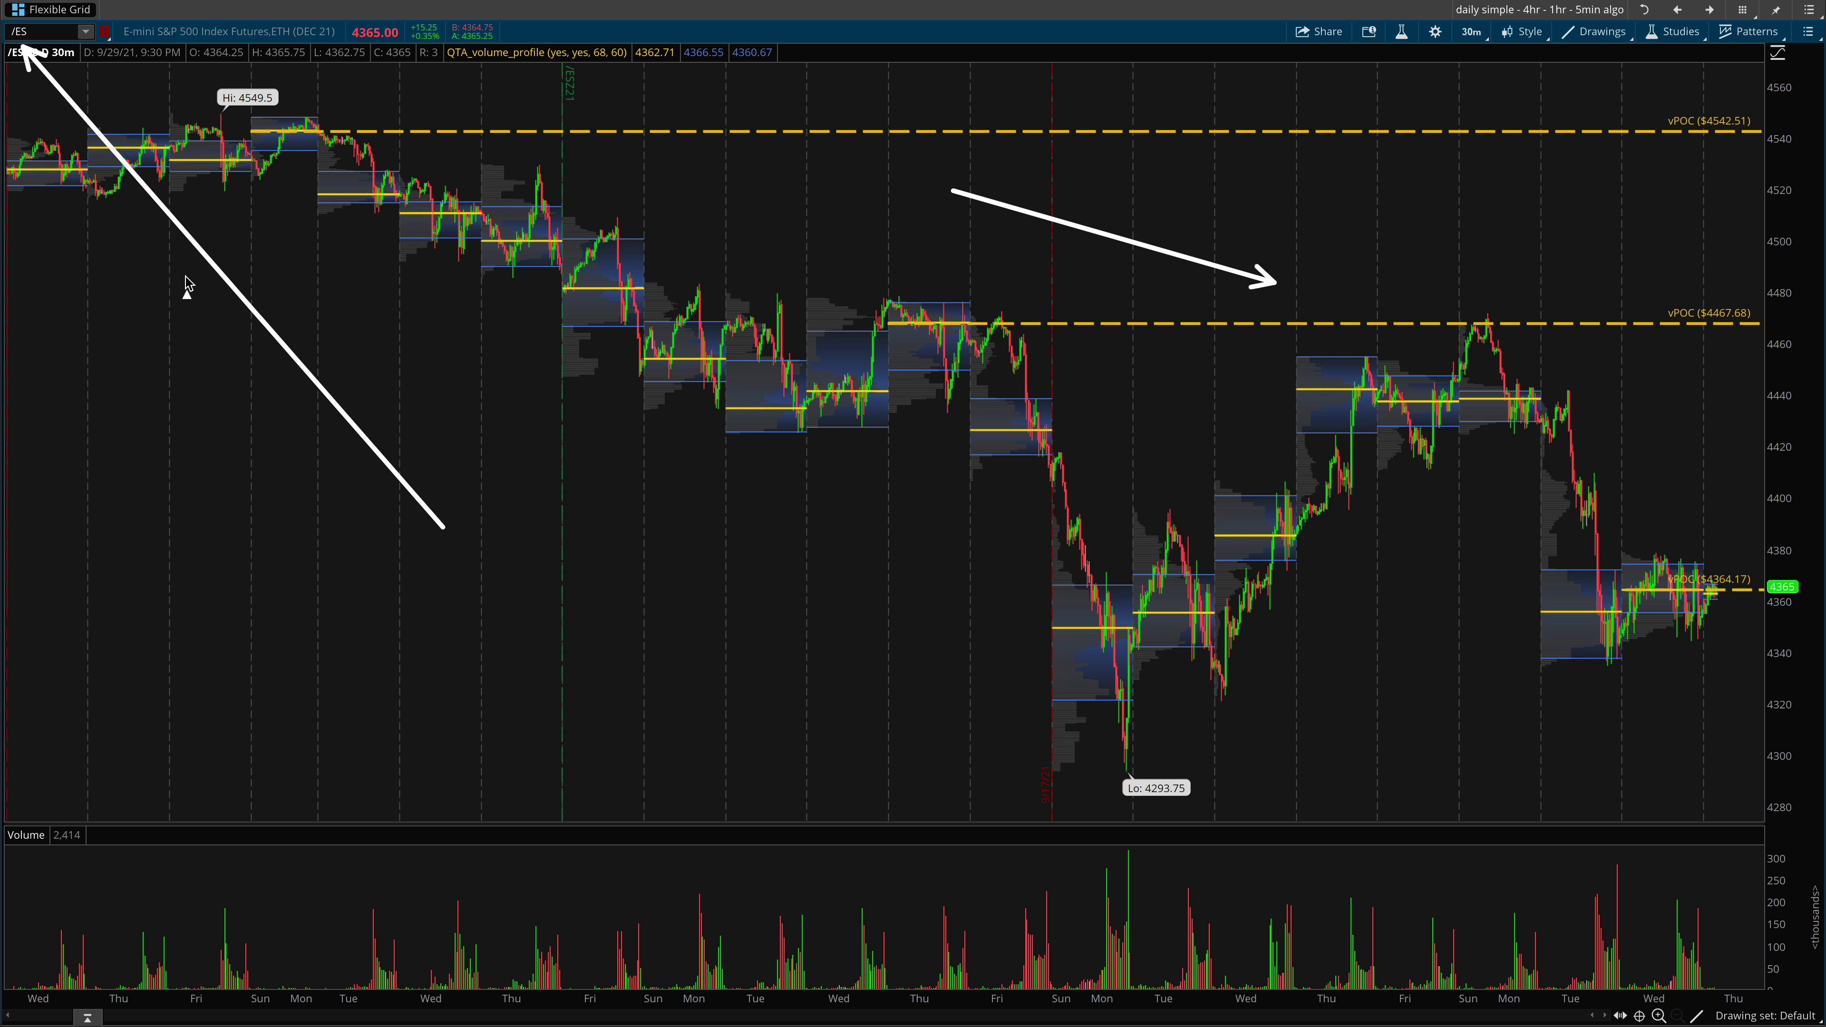
{"action": "key", "text": "e"}
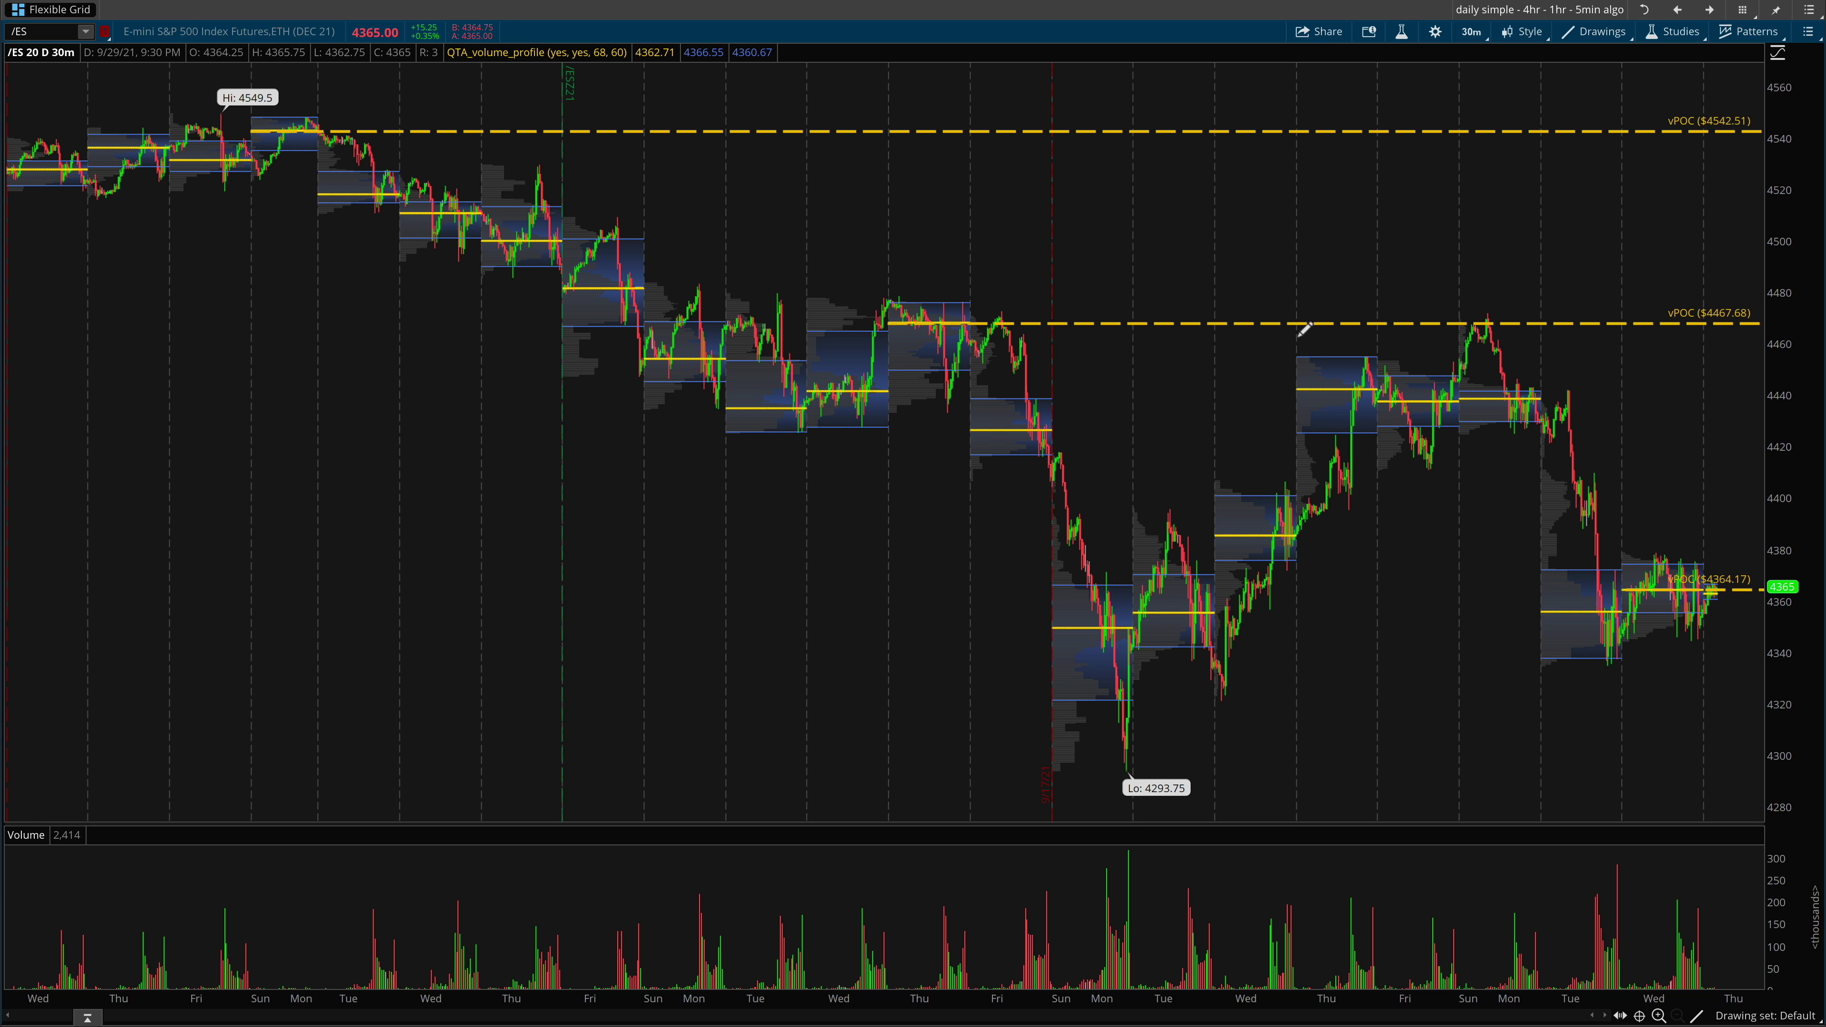
{"action": "left_click_drag", "start_coordinate": [826, 640], "coordinate": [1039, 367]}
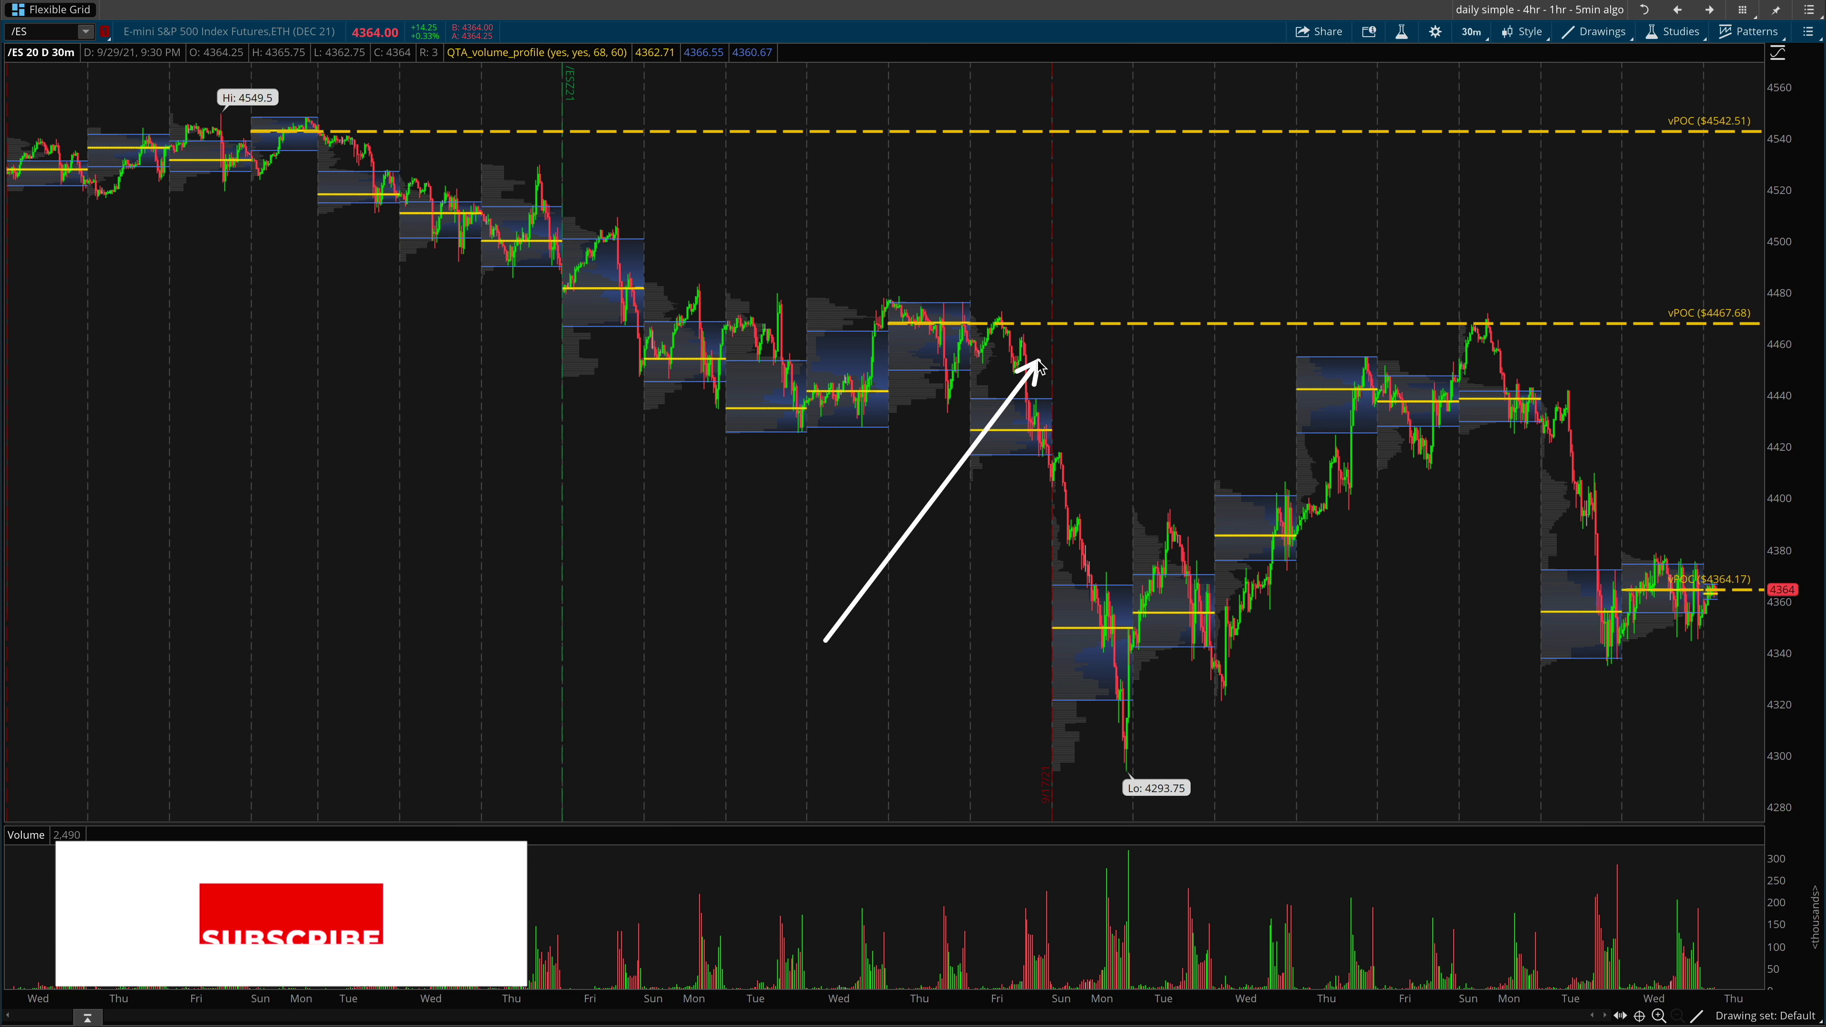
{"action": "key", "text": "ctrl+z"}
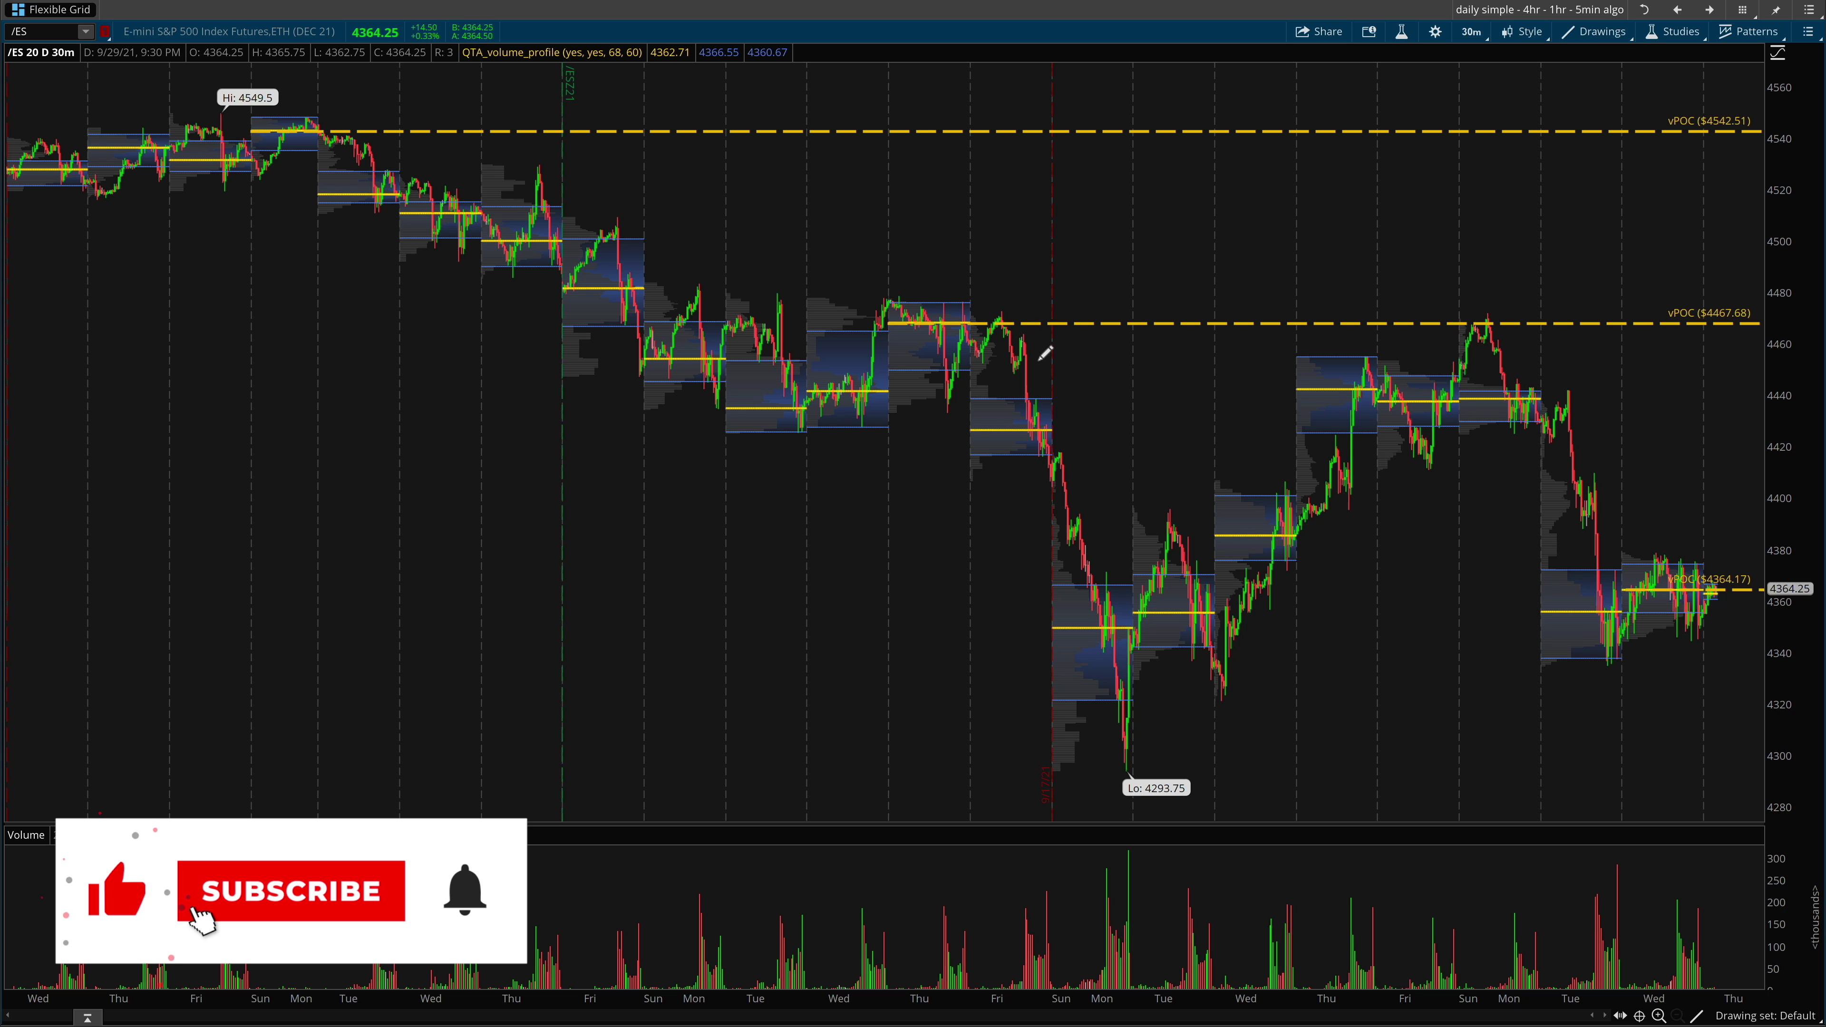